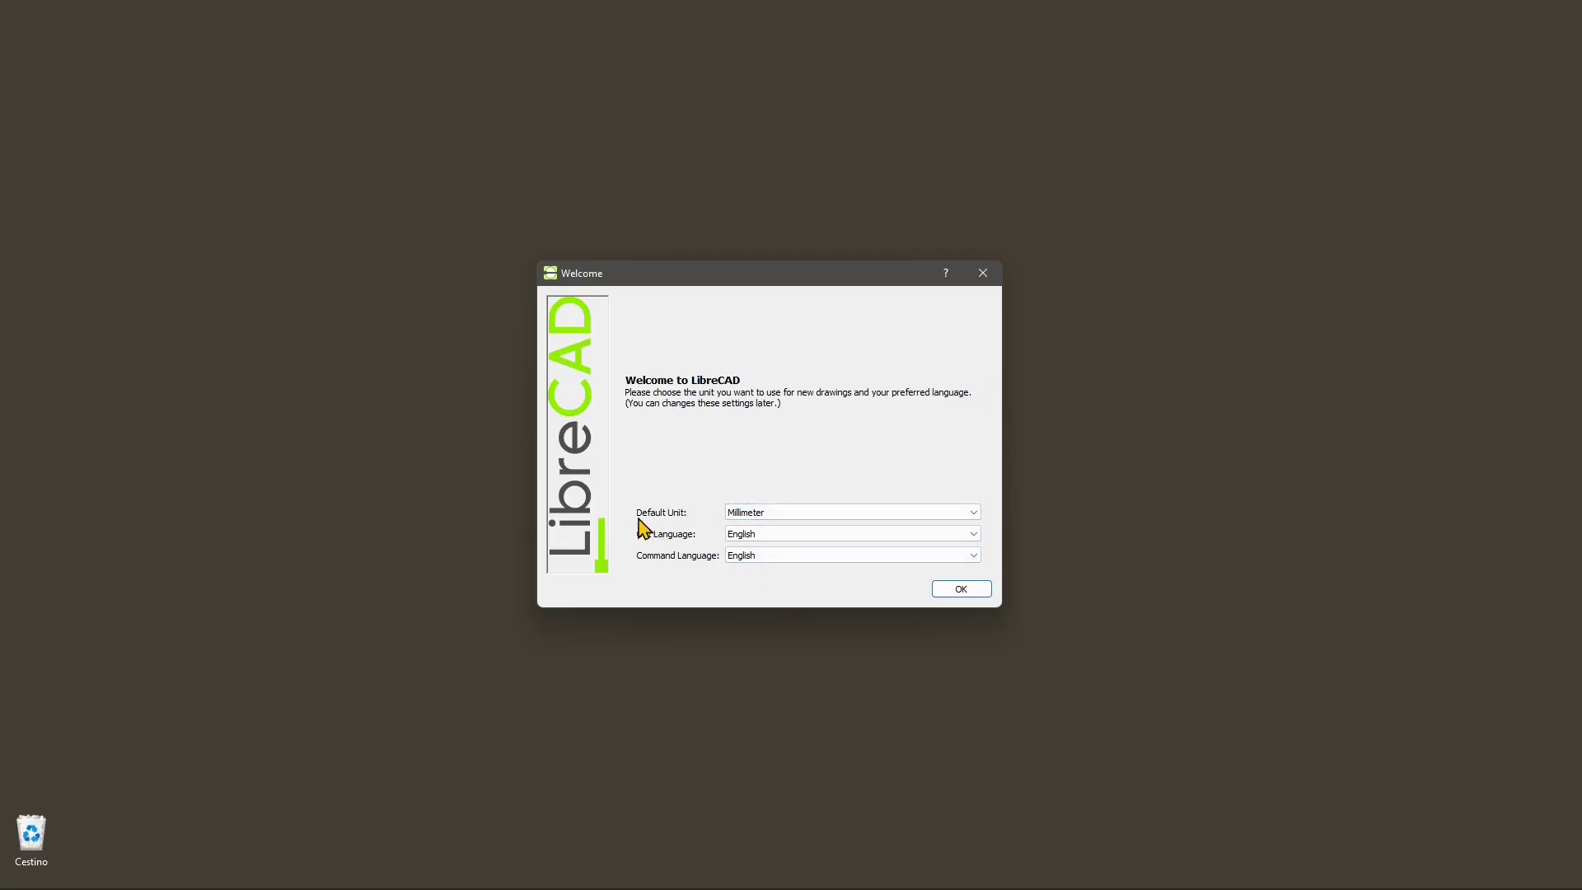
Move the Welcome dialog slightly down and to the right on the desktop
mouse_move(694, 280)
mouse_down()
mouse_move(717, 280)
mouse_move(715, 295)
mouse_up()
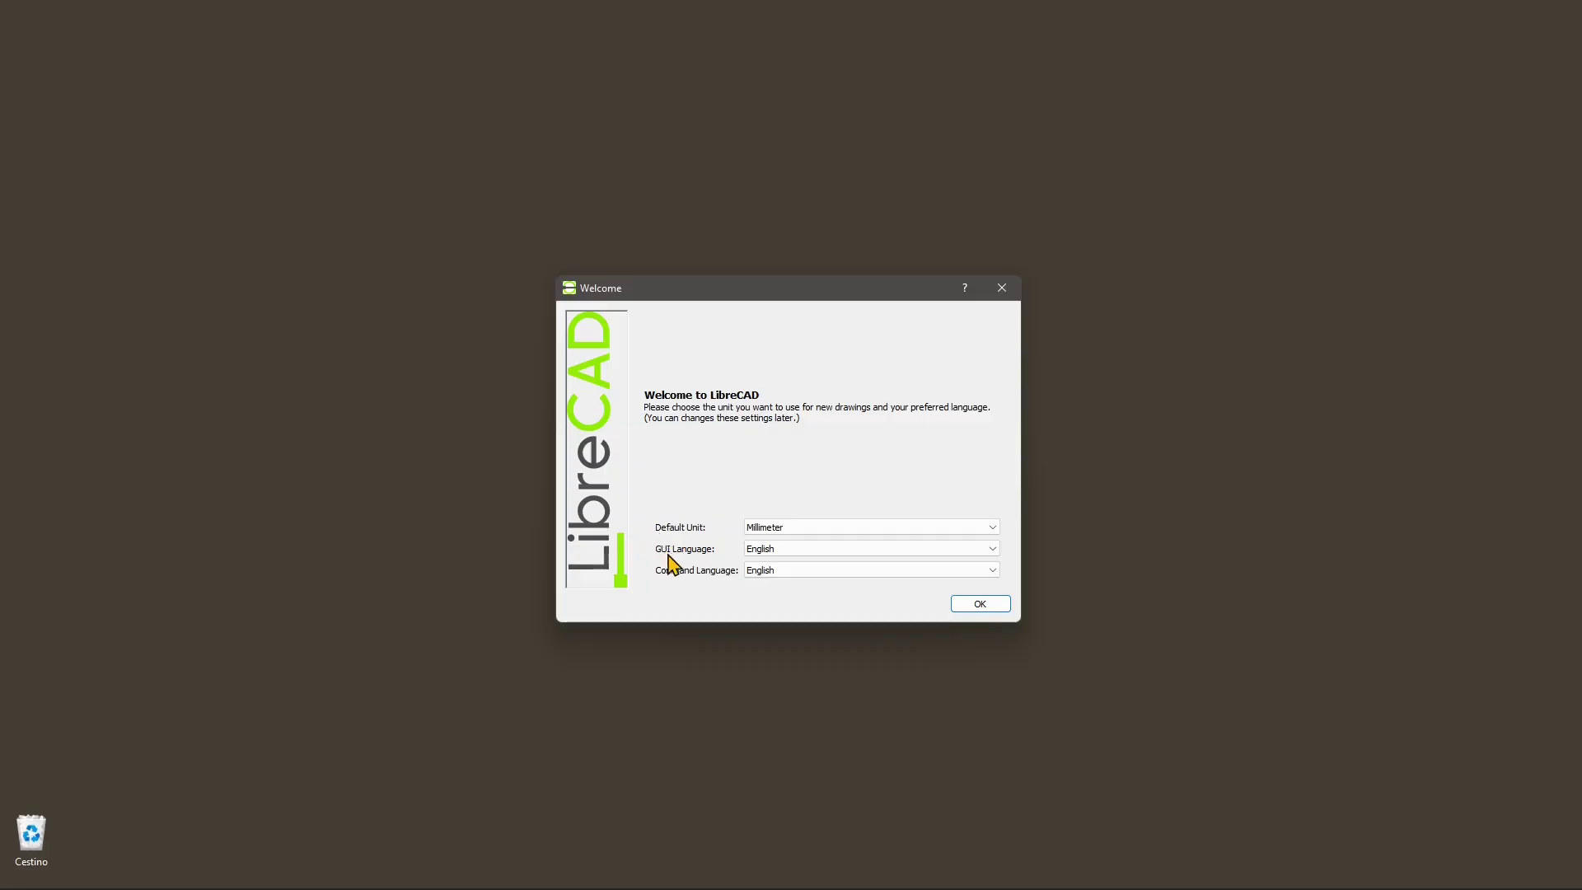
Choose Centimeter as the default unit, keep English languages, and accept to start a new drawing
click(807, 531)
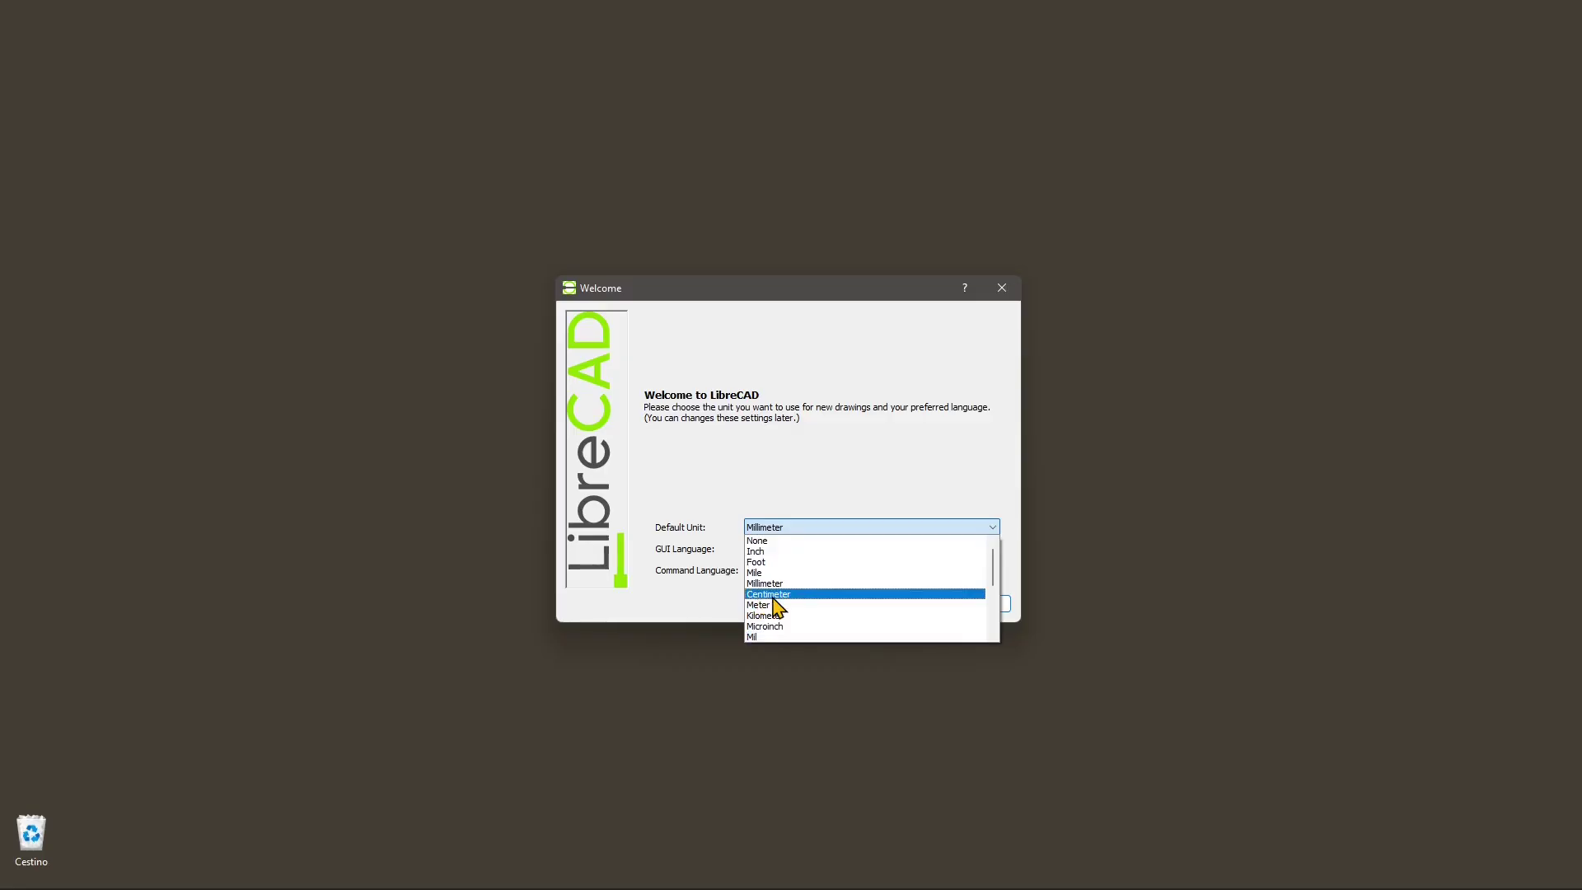
click(752, 505)
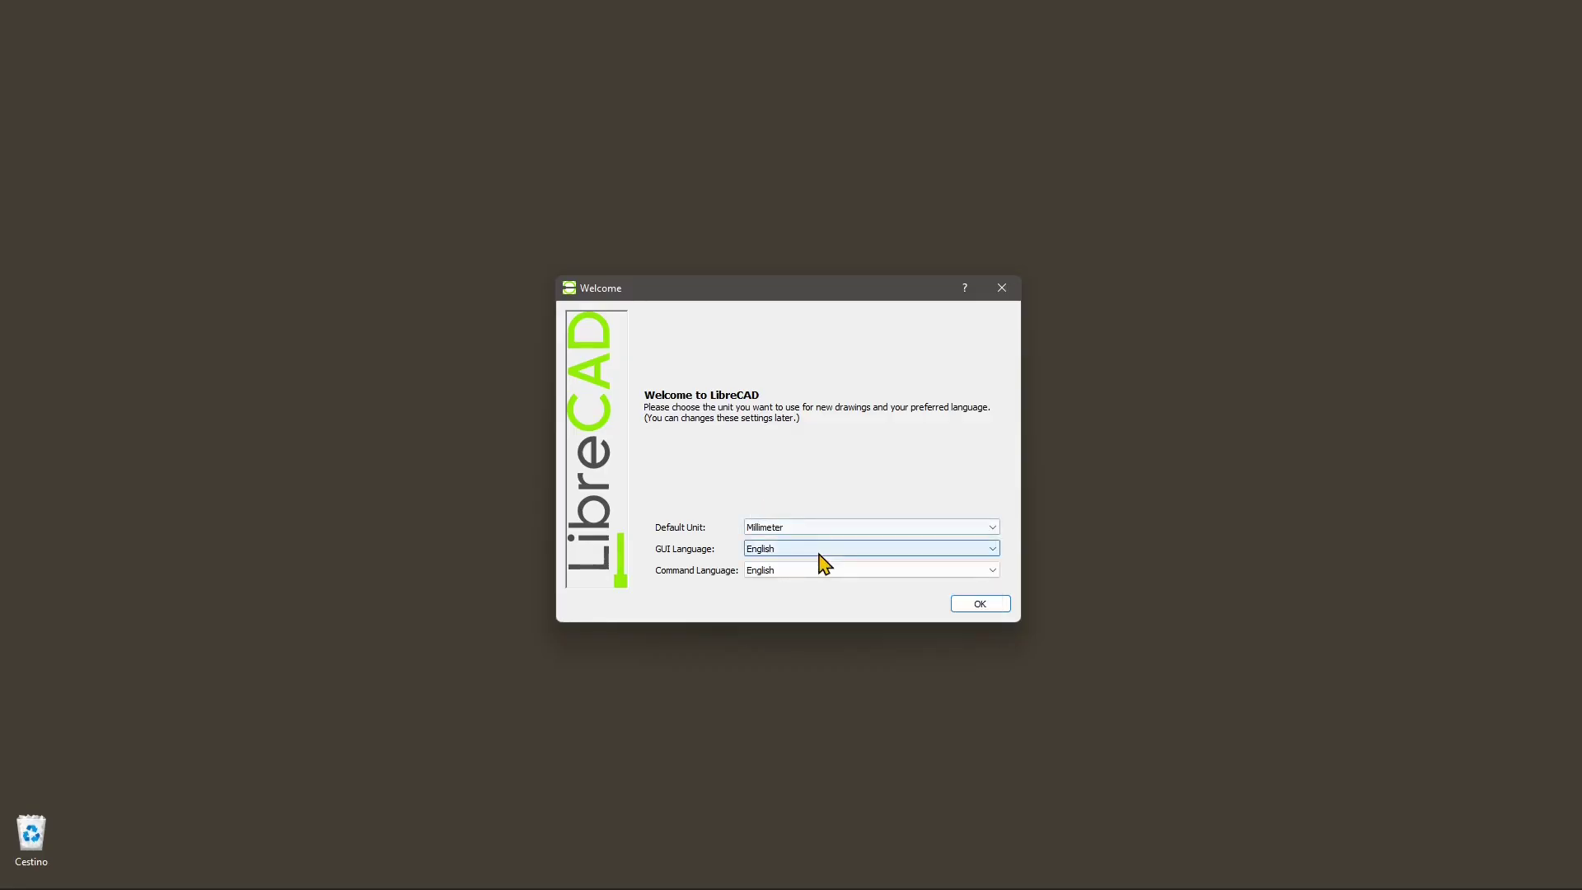
click(791, 527)
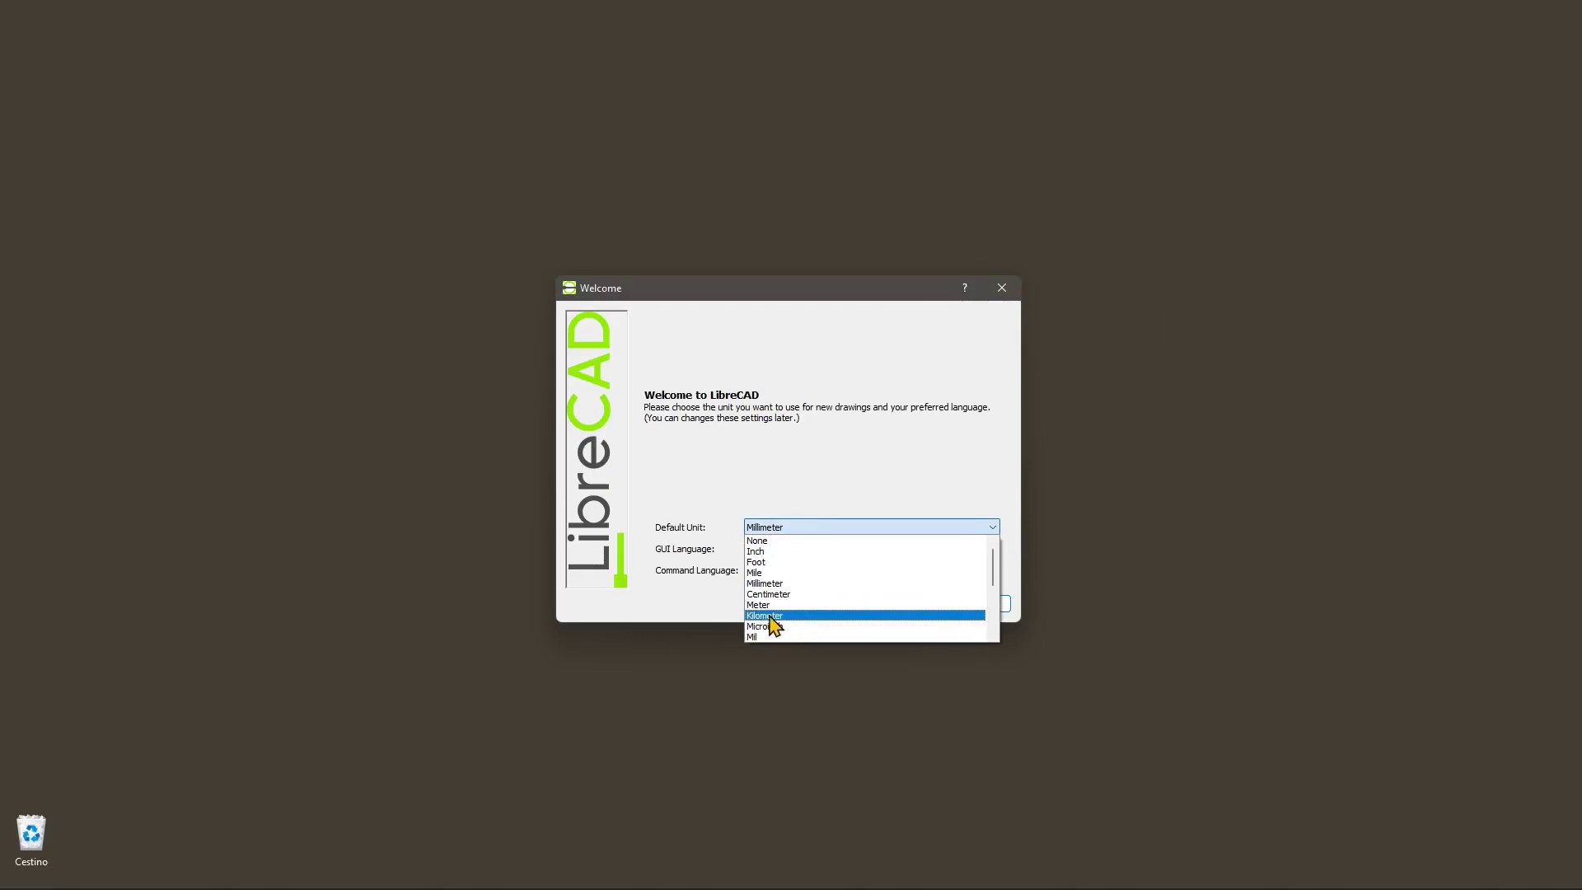
click(783, 593)
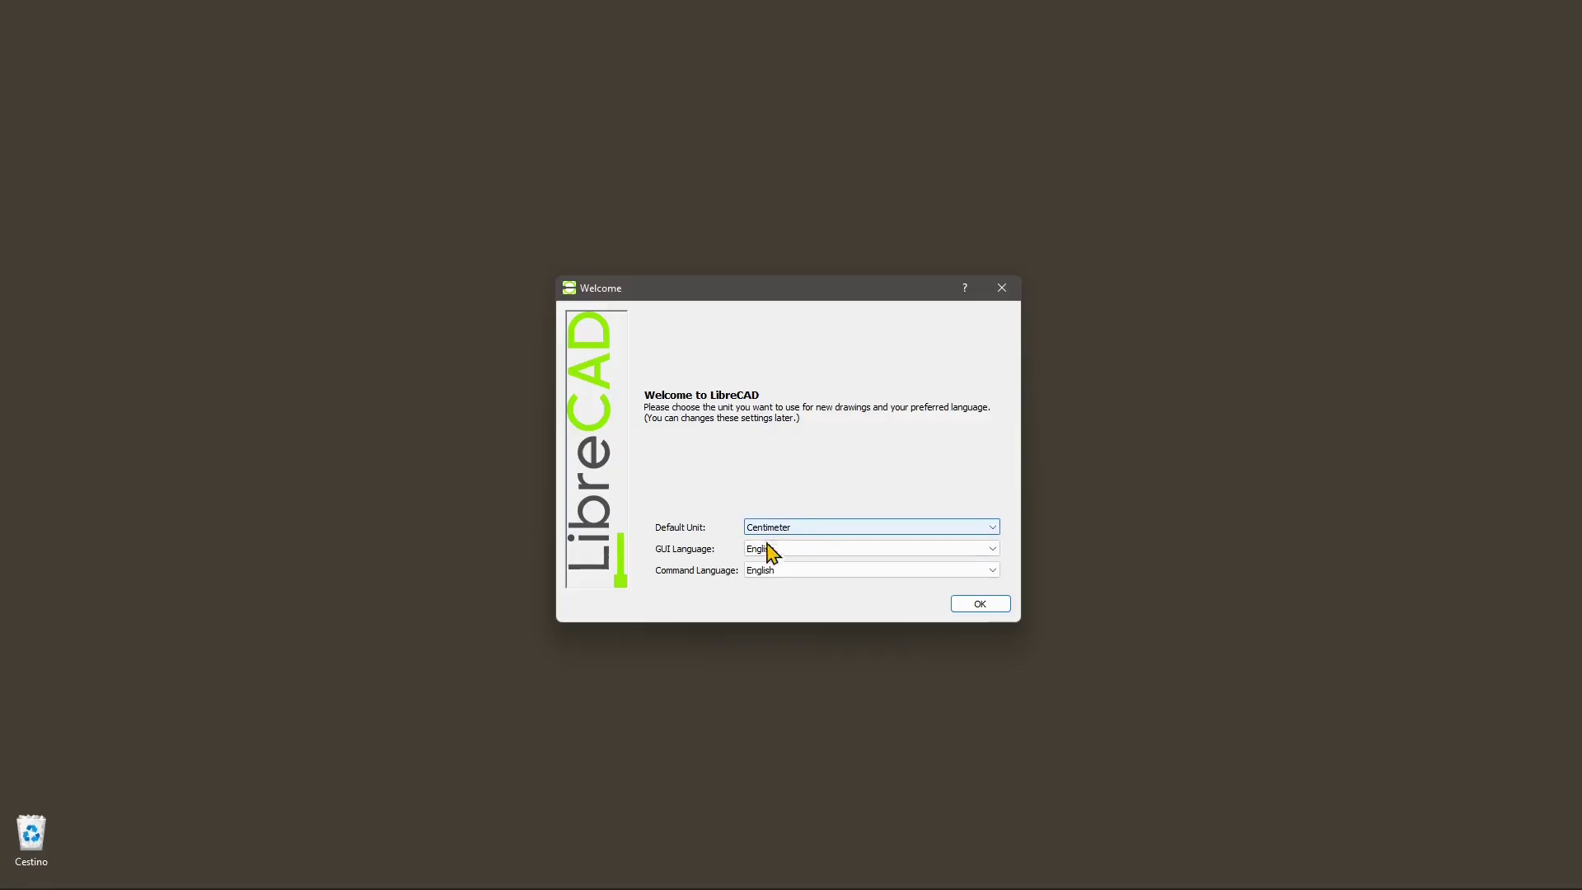
click(771, 528)
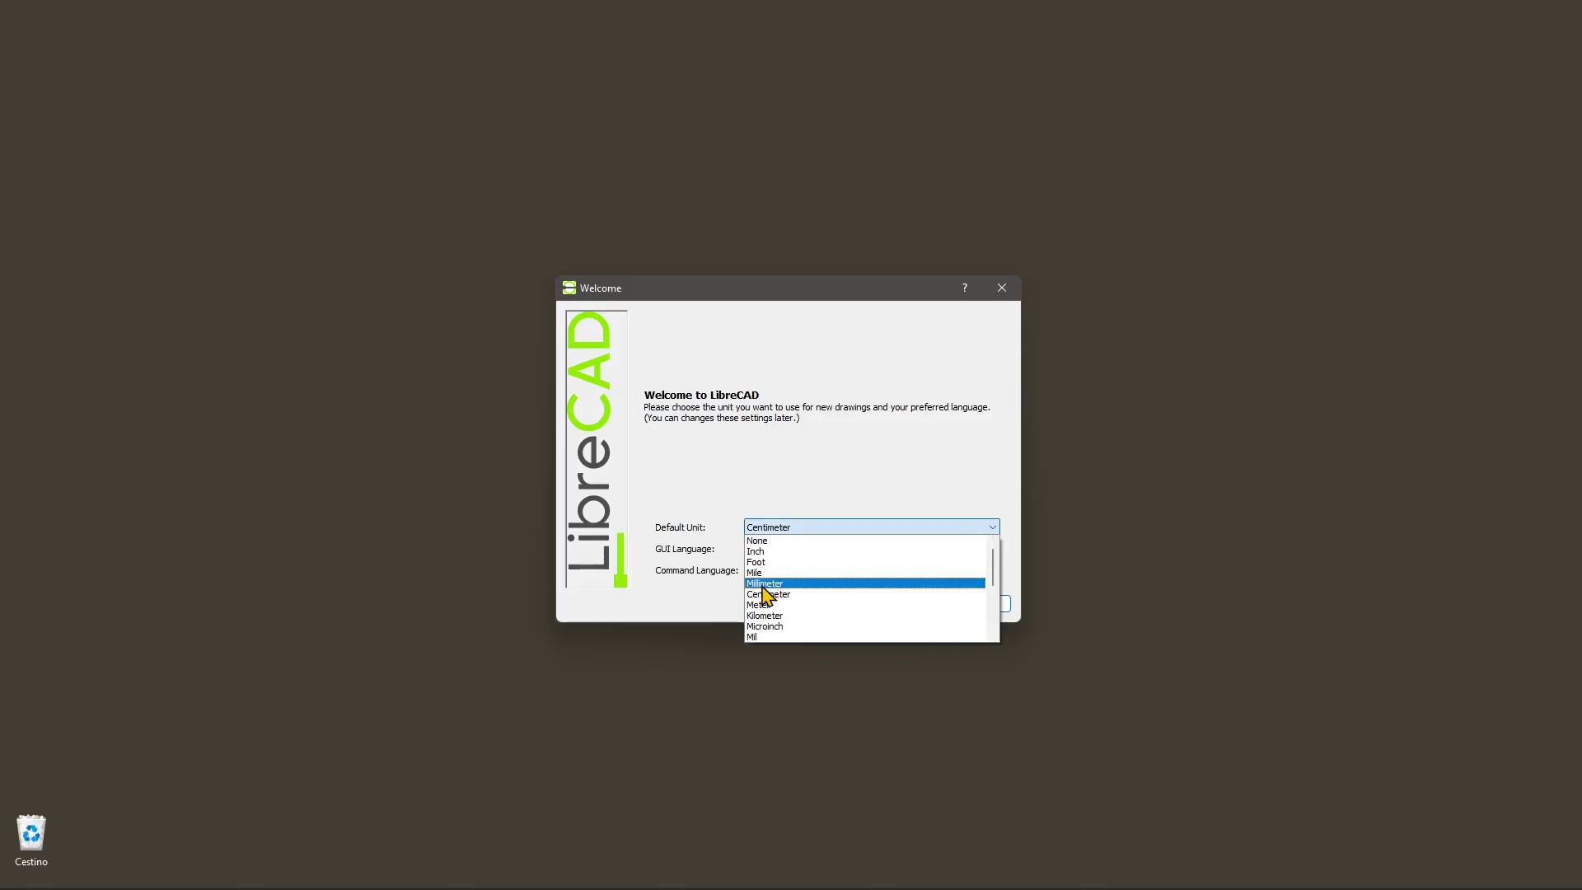
click(765, 595)
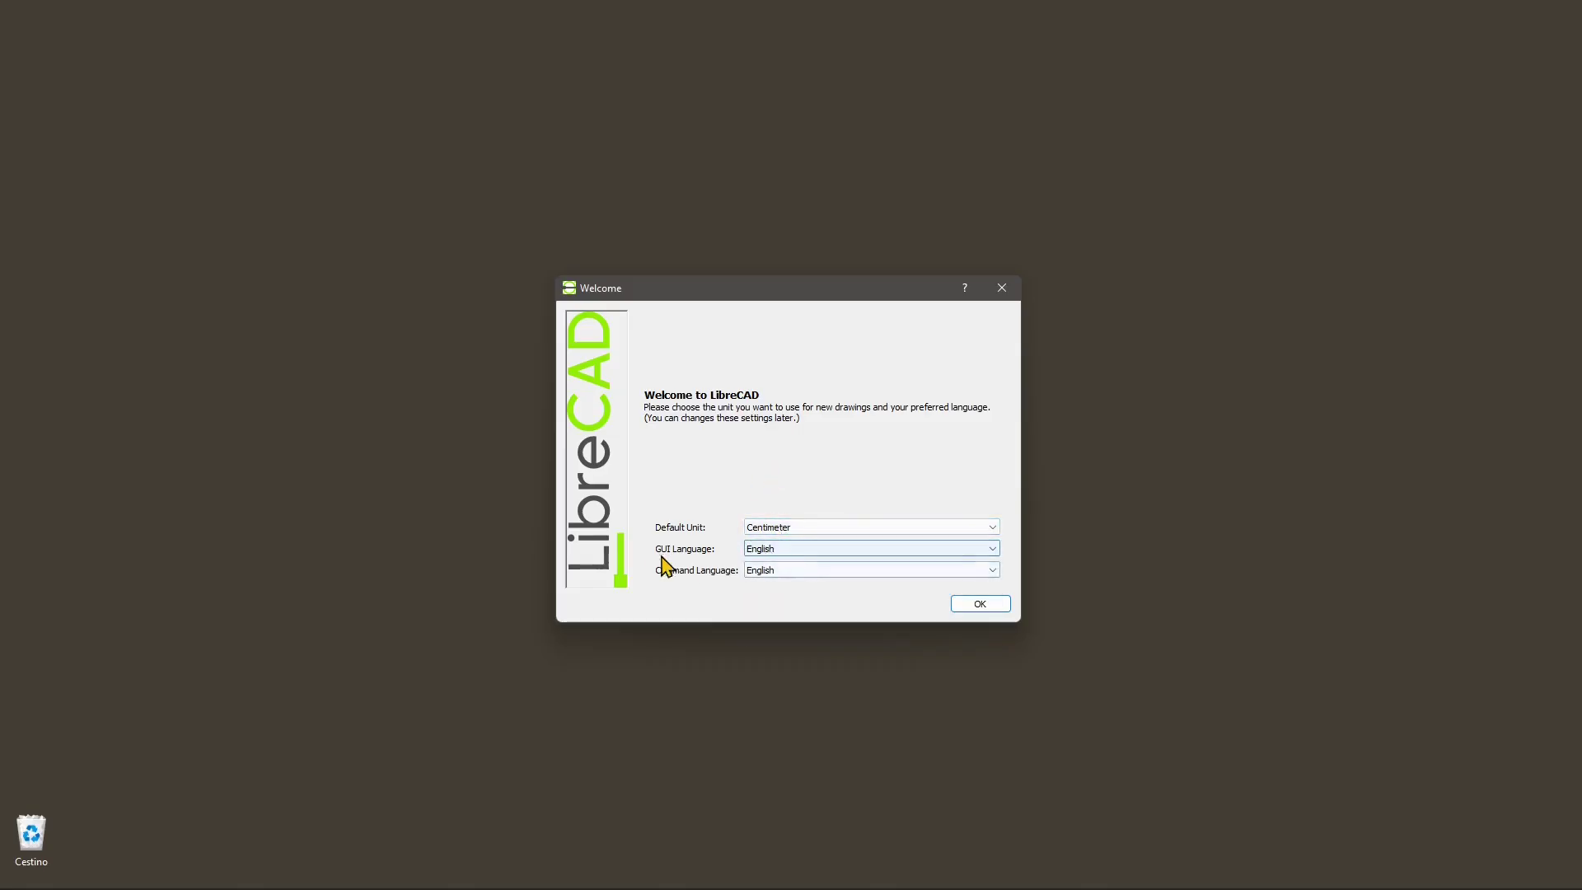
click(979, 605)
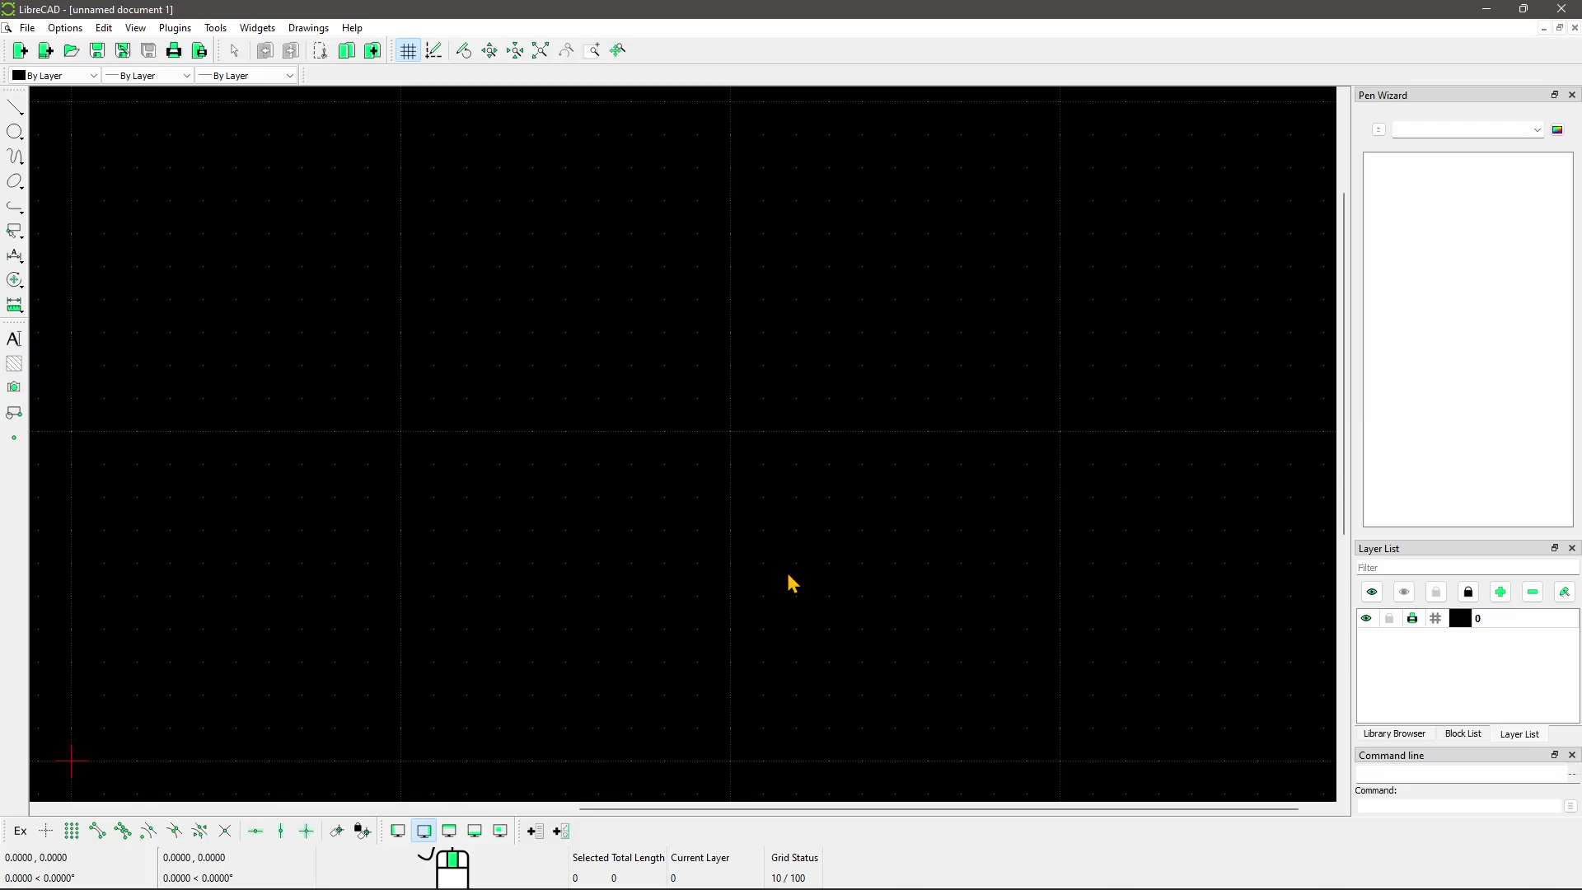
Zoom out and in with the mouse wheel and pan the empty canvas so the origin shifts
scroll(610, 462, down, 4)
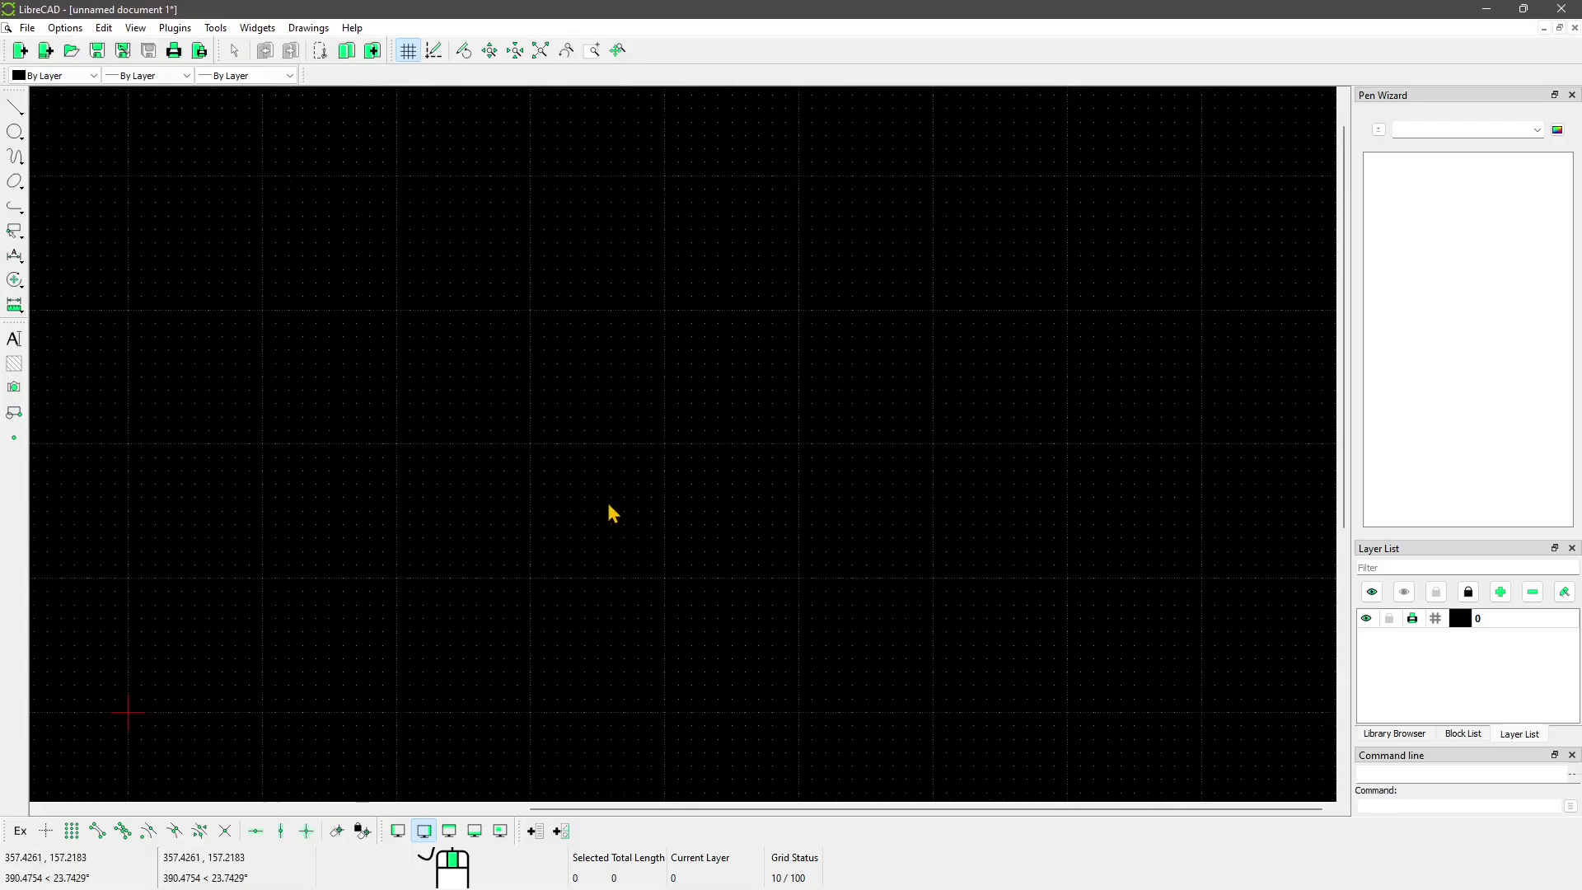
scroll(621, 580, up, 1)
scroll(621, 580, down, 1)
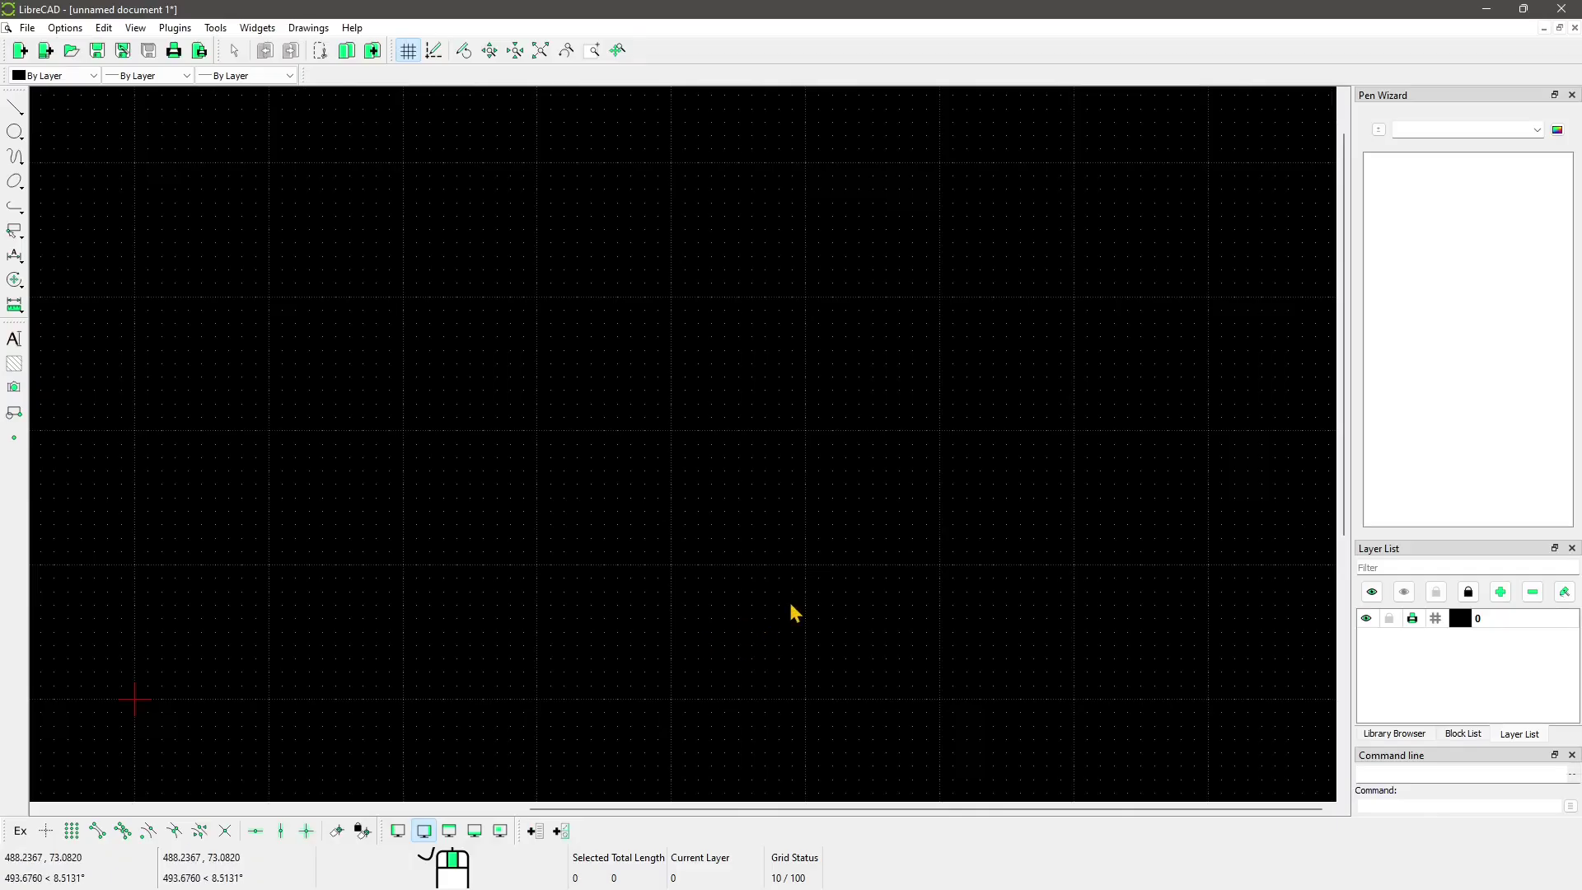
scroll(601, 498, down, 4)
middle_drag(600, 498, 570, 616)
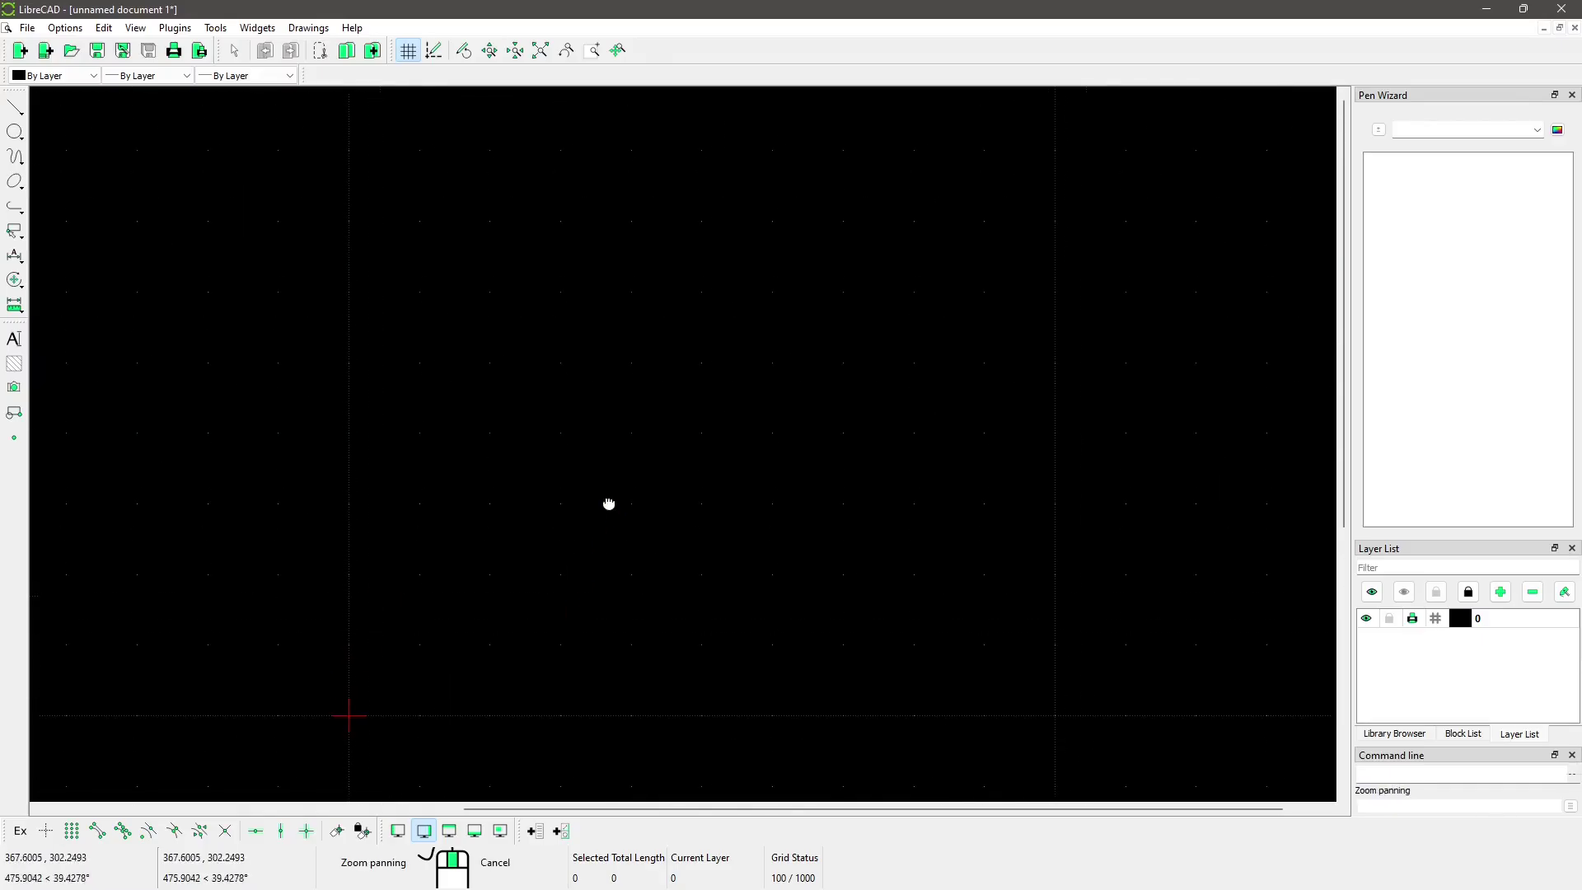
middle_drag(610, 501, 582, 422)
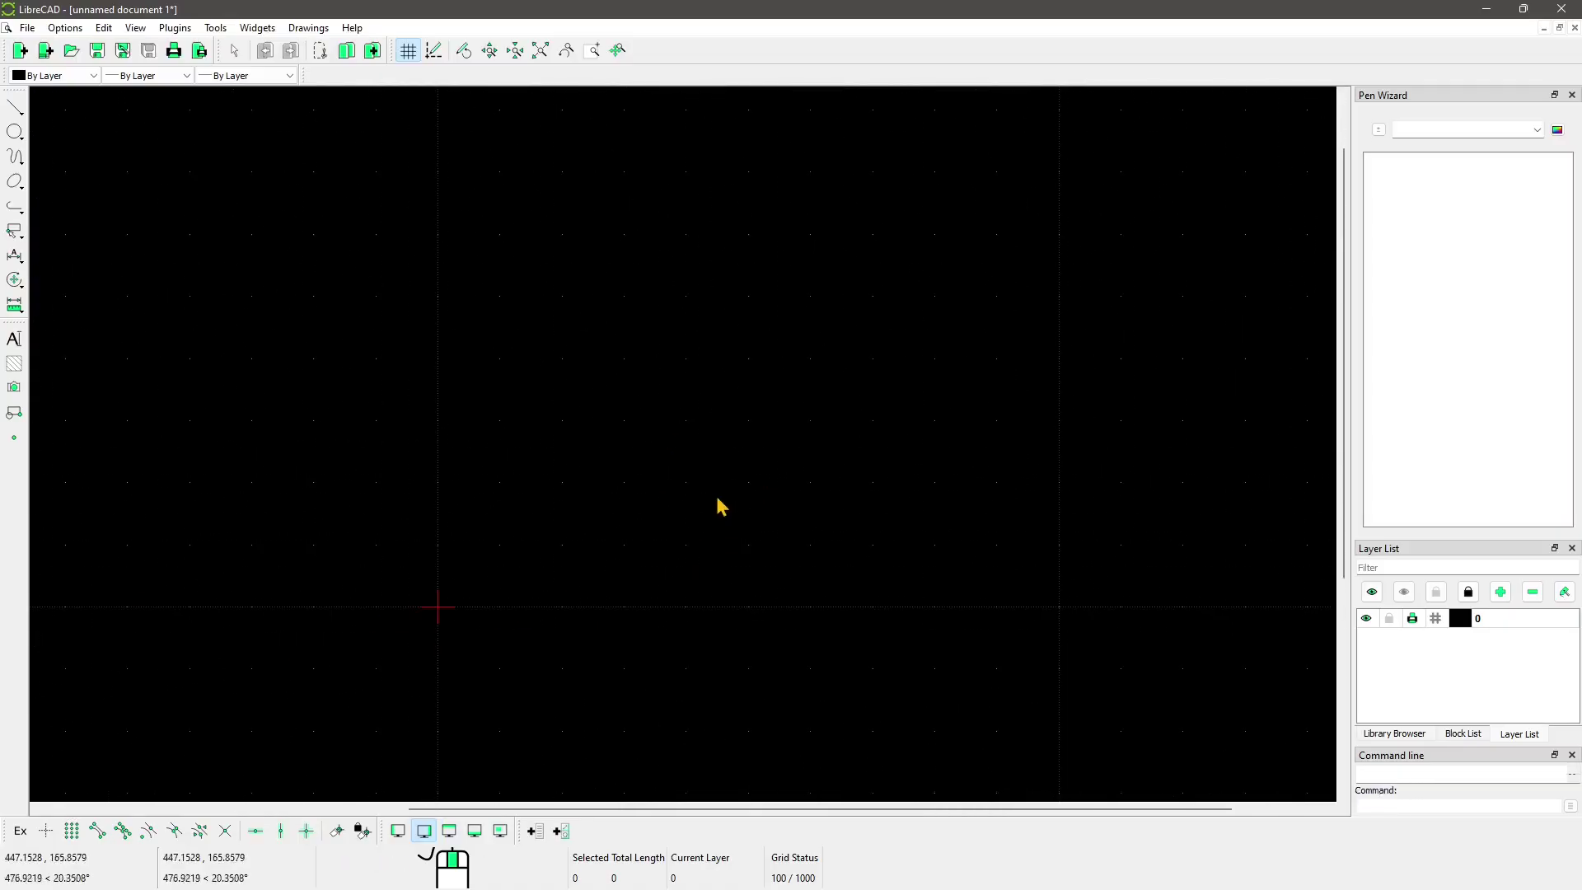
scroll(663, 503, down, 6)
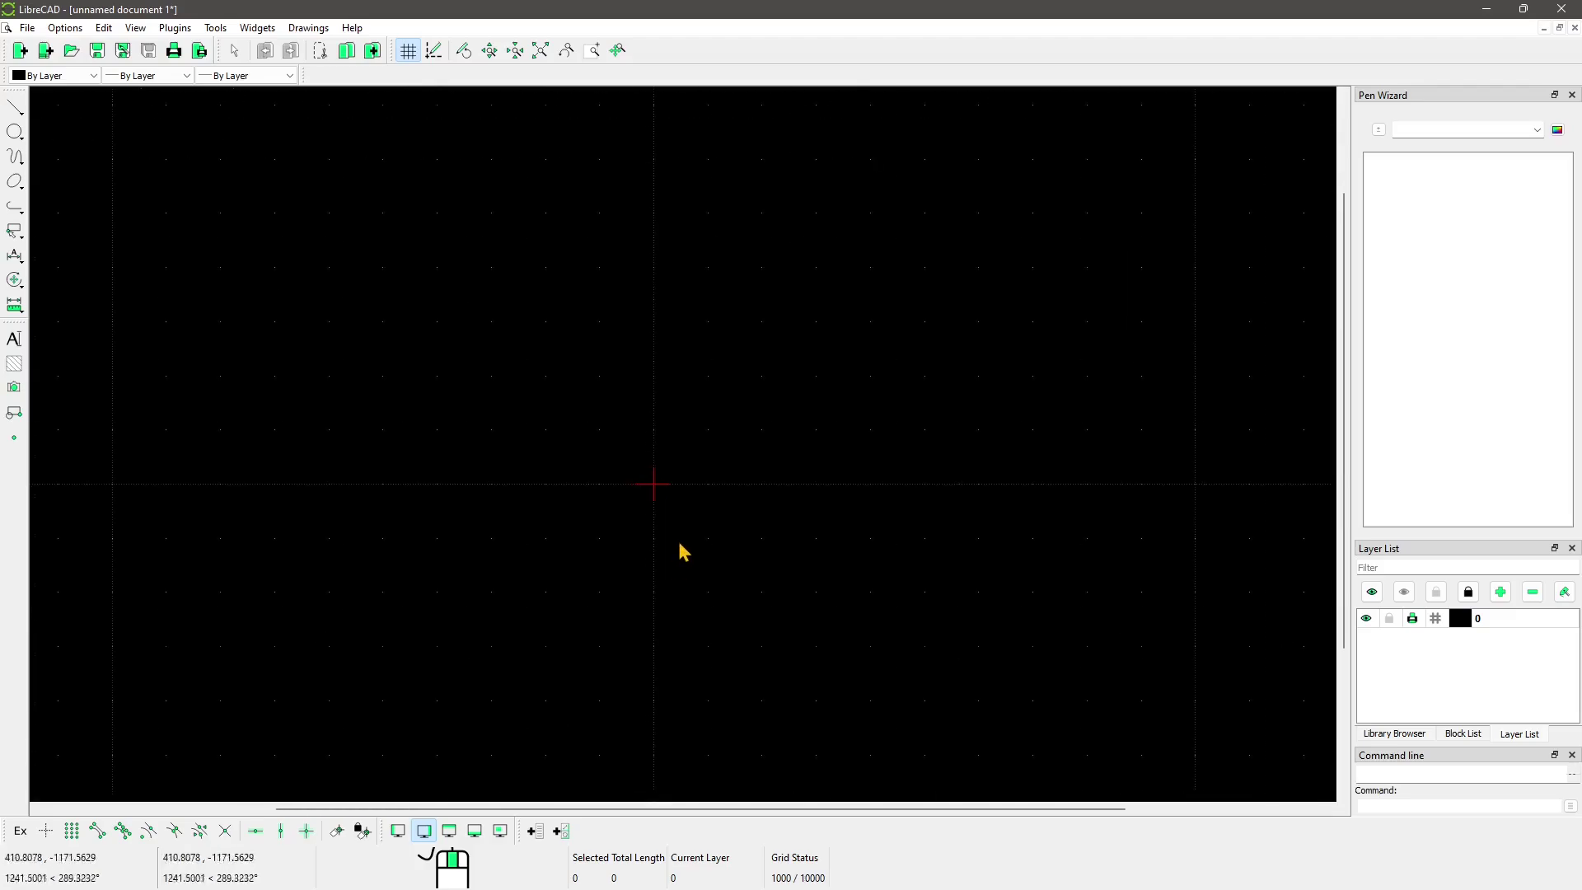
scroll(677, 537, up, 8)
scroll(738, 417, down, 1)
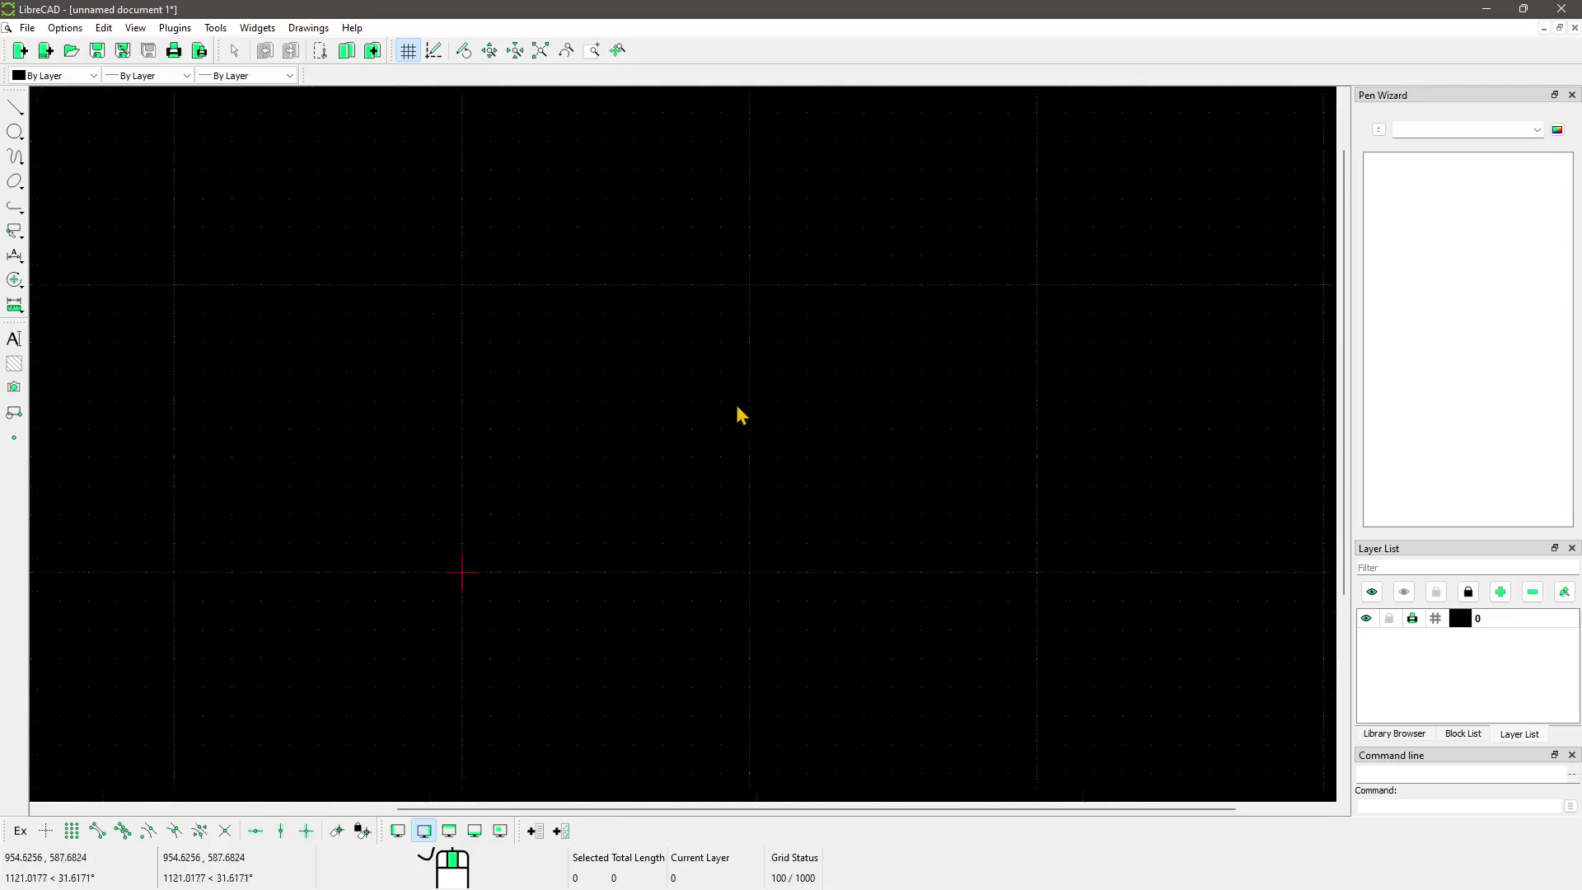
scroll(736, 408, down, 2)
scroll(736, 408, up, 4)
scroll(749, 428, up, 2)
Keep alternating small pans and zooms to practise moving around the empty canvas
mouse_move(766, 455)
middle_down()
mouse_move(786, 452)
mouse_move(772, 474)
middle_up()
middle_drag(585, 490, 639, 497)
scroll(686, 535, down, 5)
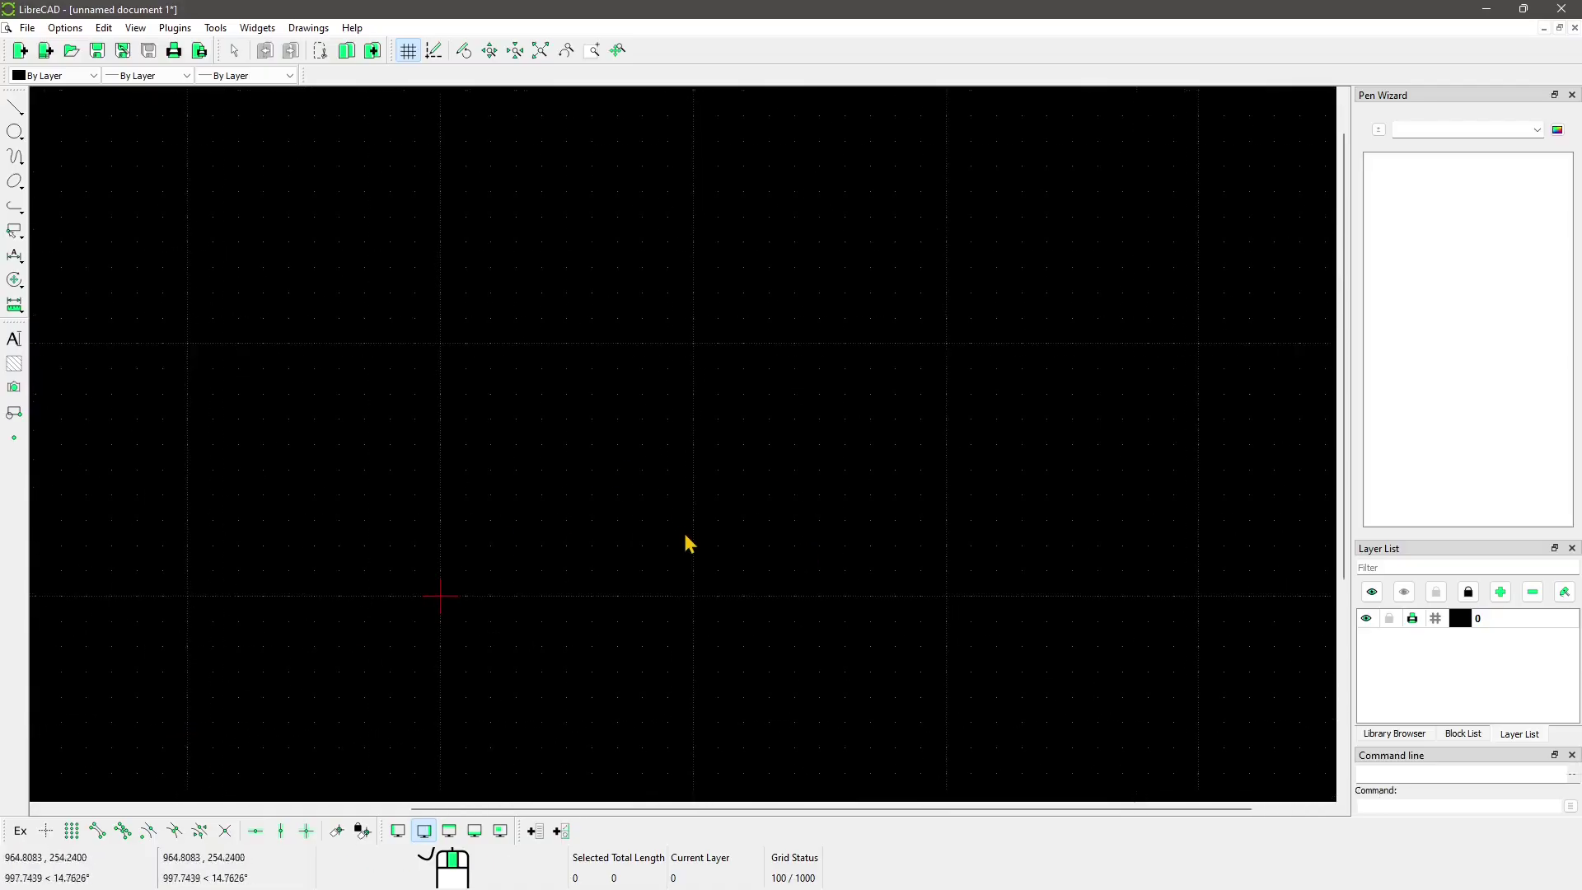
scroll(687, 530, up, 5)
scroll(690, 532, down, 3)
scroll(704, 510, up, 1)
scroll(713, 498, up, 2)
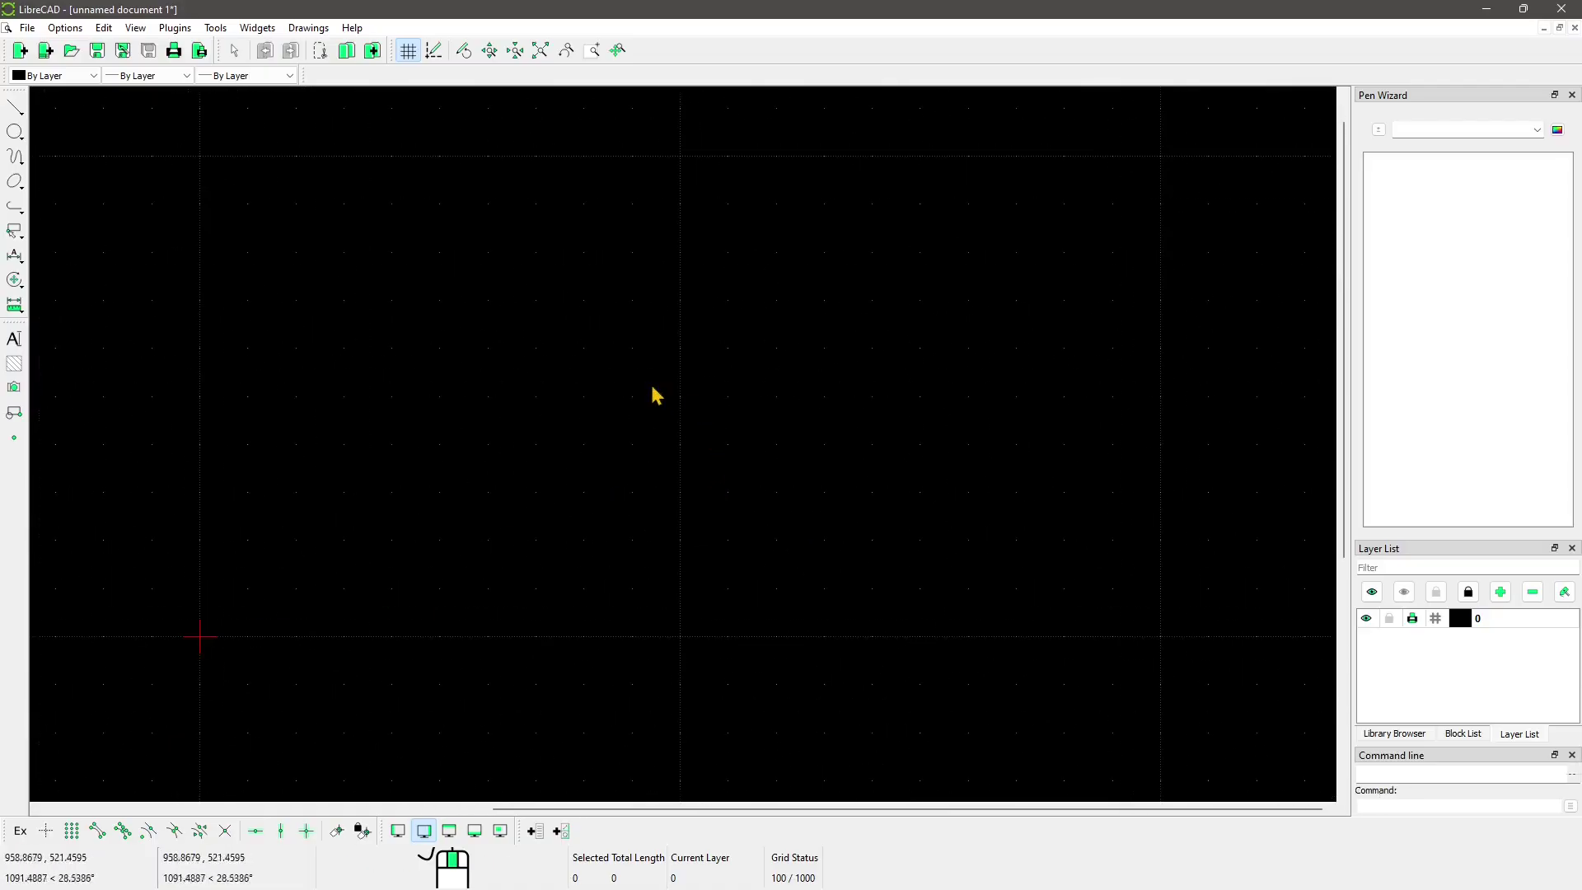
mouse_move(656, 396)
middle_down()
mouse_move(695, 392)
mouse_move(669, 419)
middle_up()
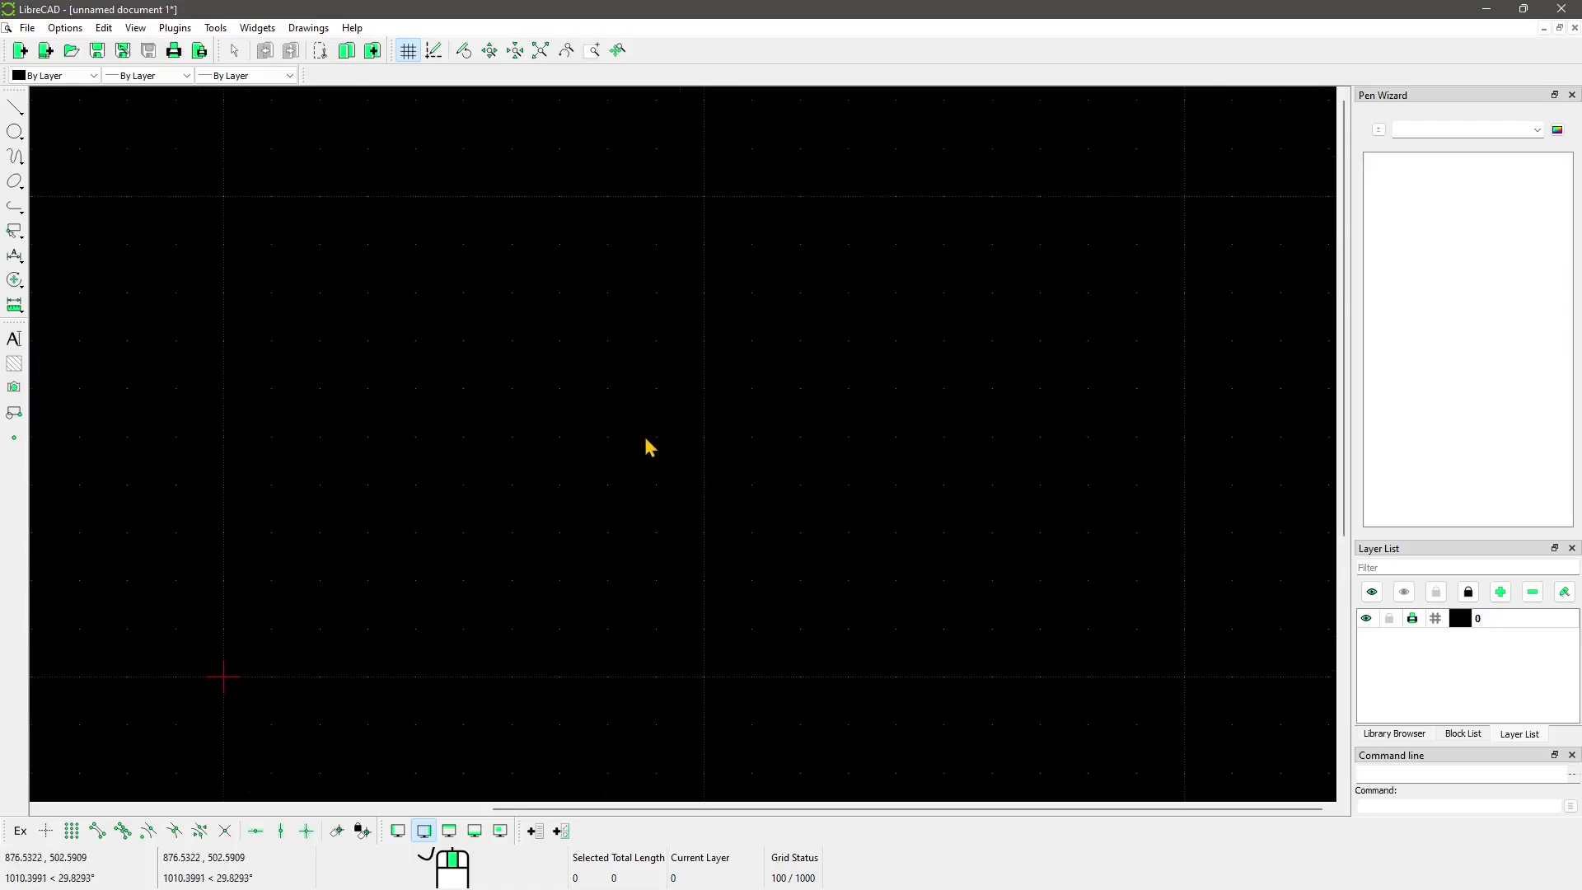
middle_click(650, 430)
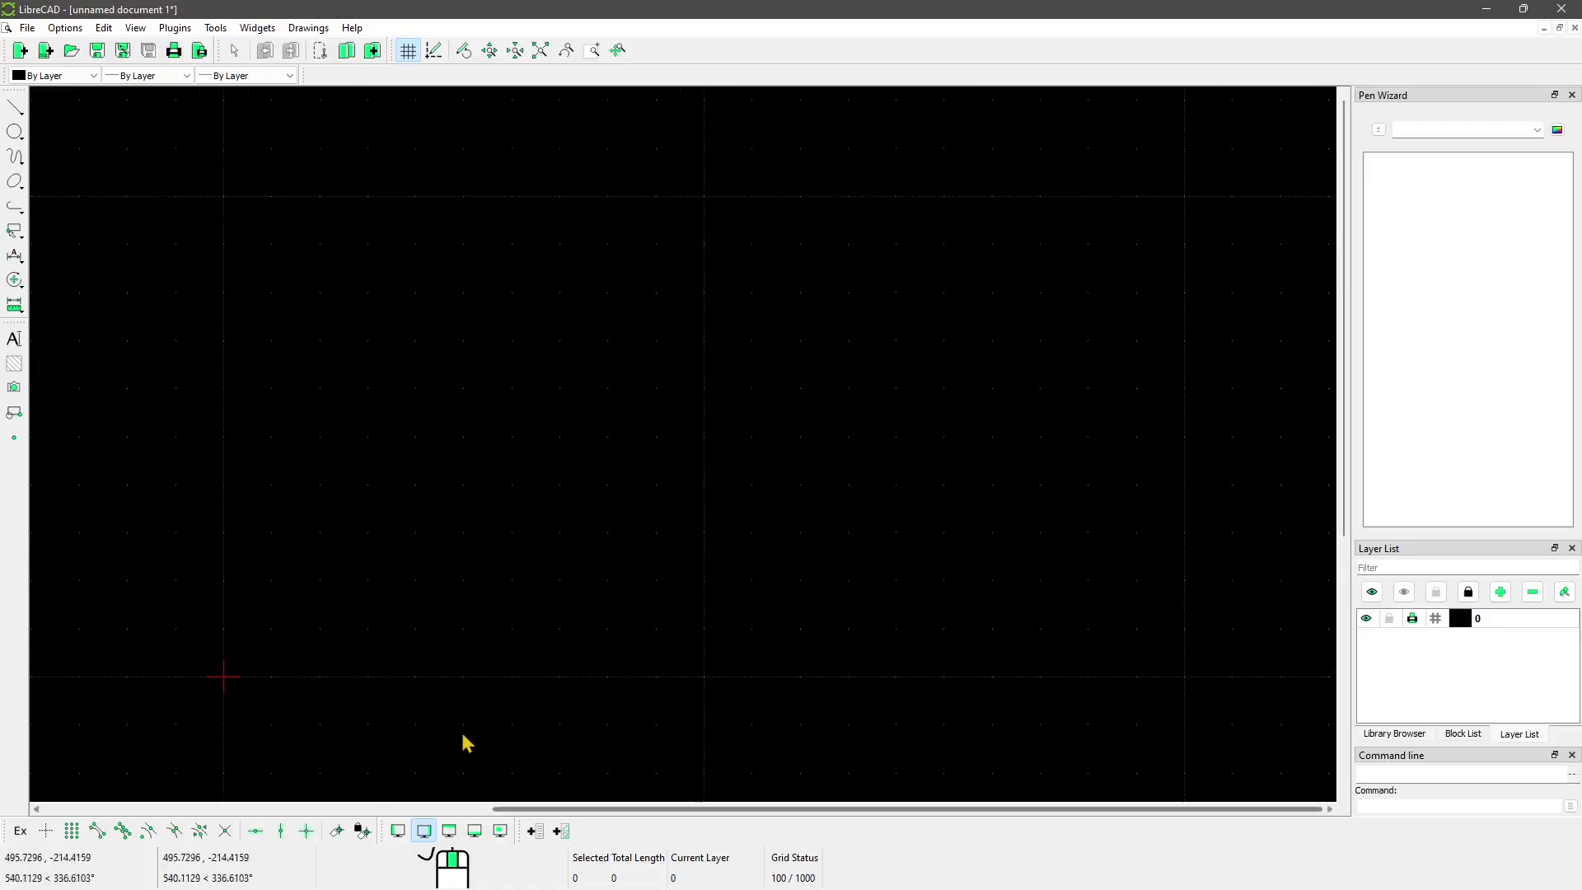
middle_drag(477, 618, 482, 606)
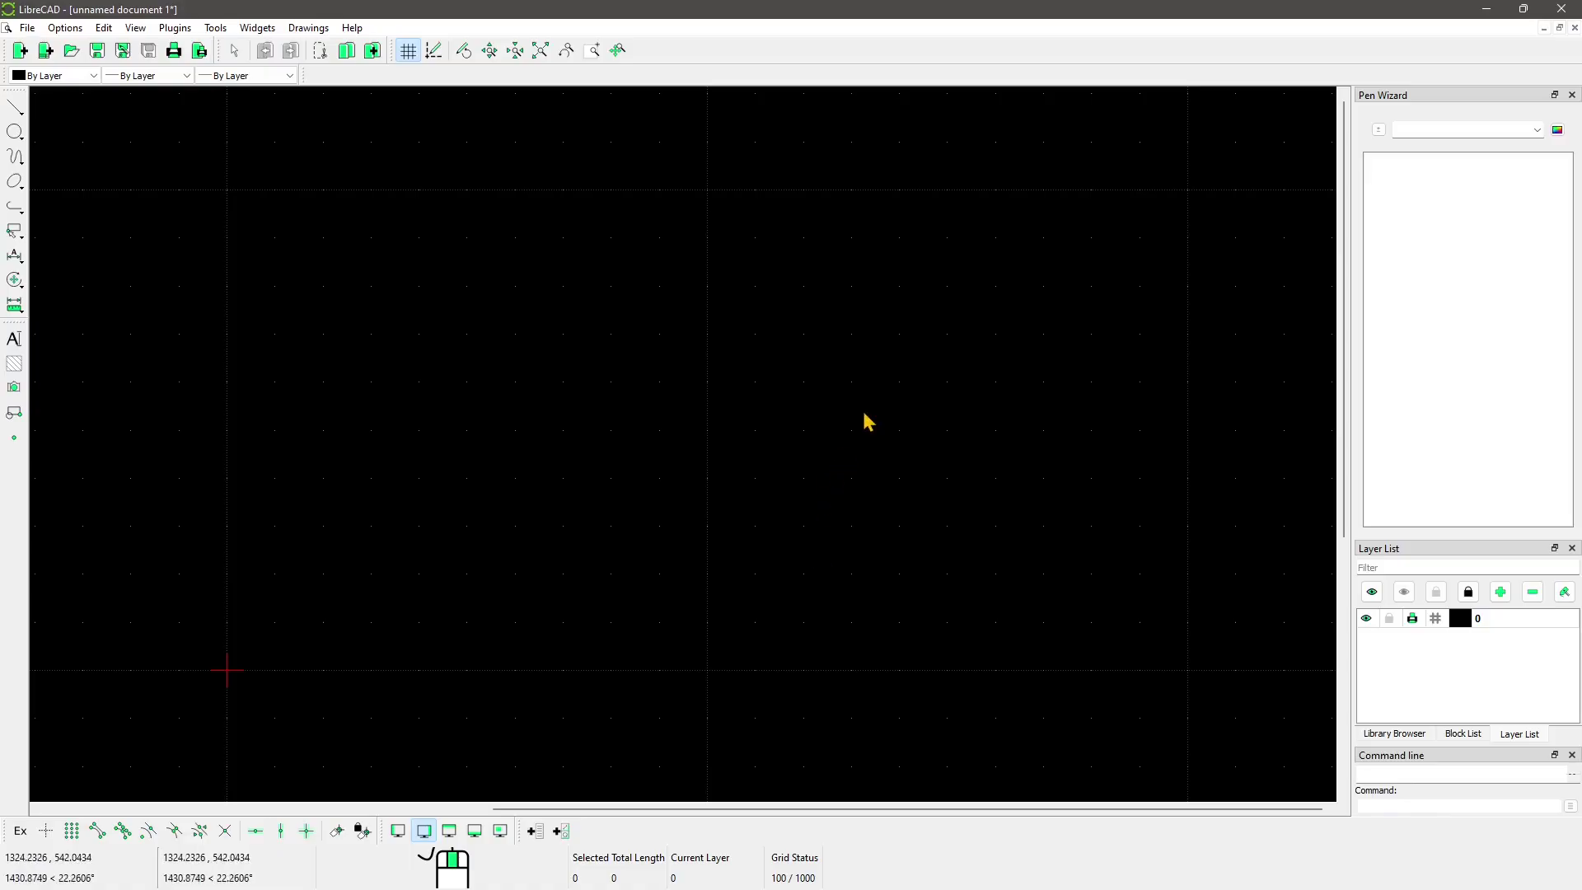
middle_drag(865, 420, 848, 420)
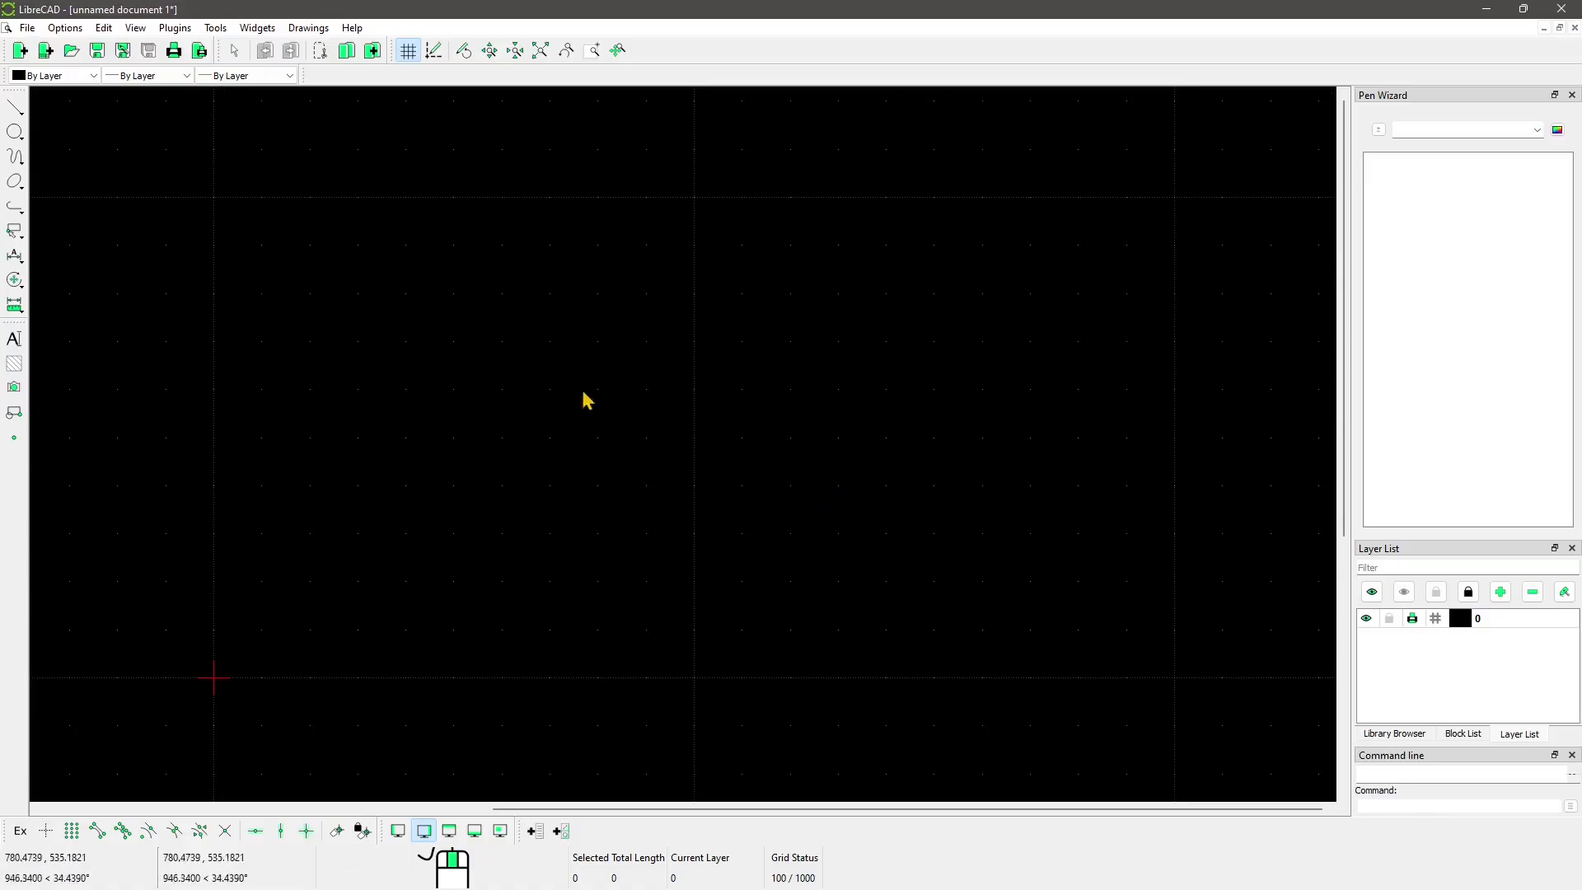
scroll(586, 387, up, 1)
middle_drag(695, 484, 601, 491)
scroll(624, 507, down, 1)
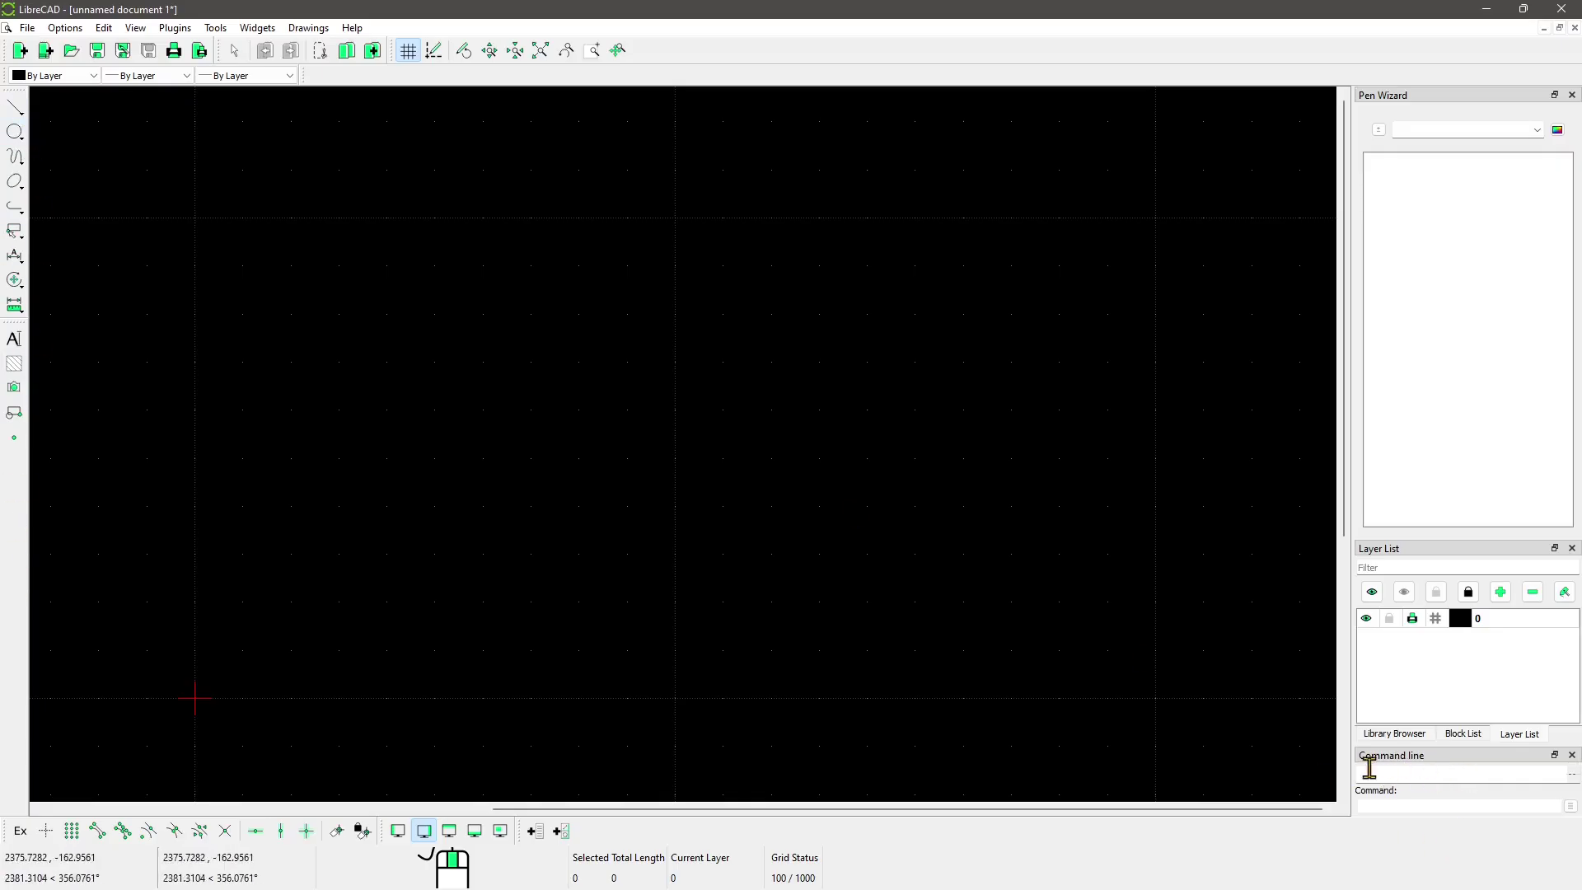
Focus the command line and bring up the Line tool's flyout of drawing options
click(1412, 801)
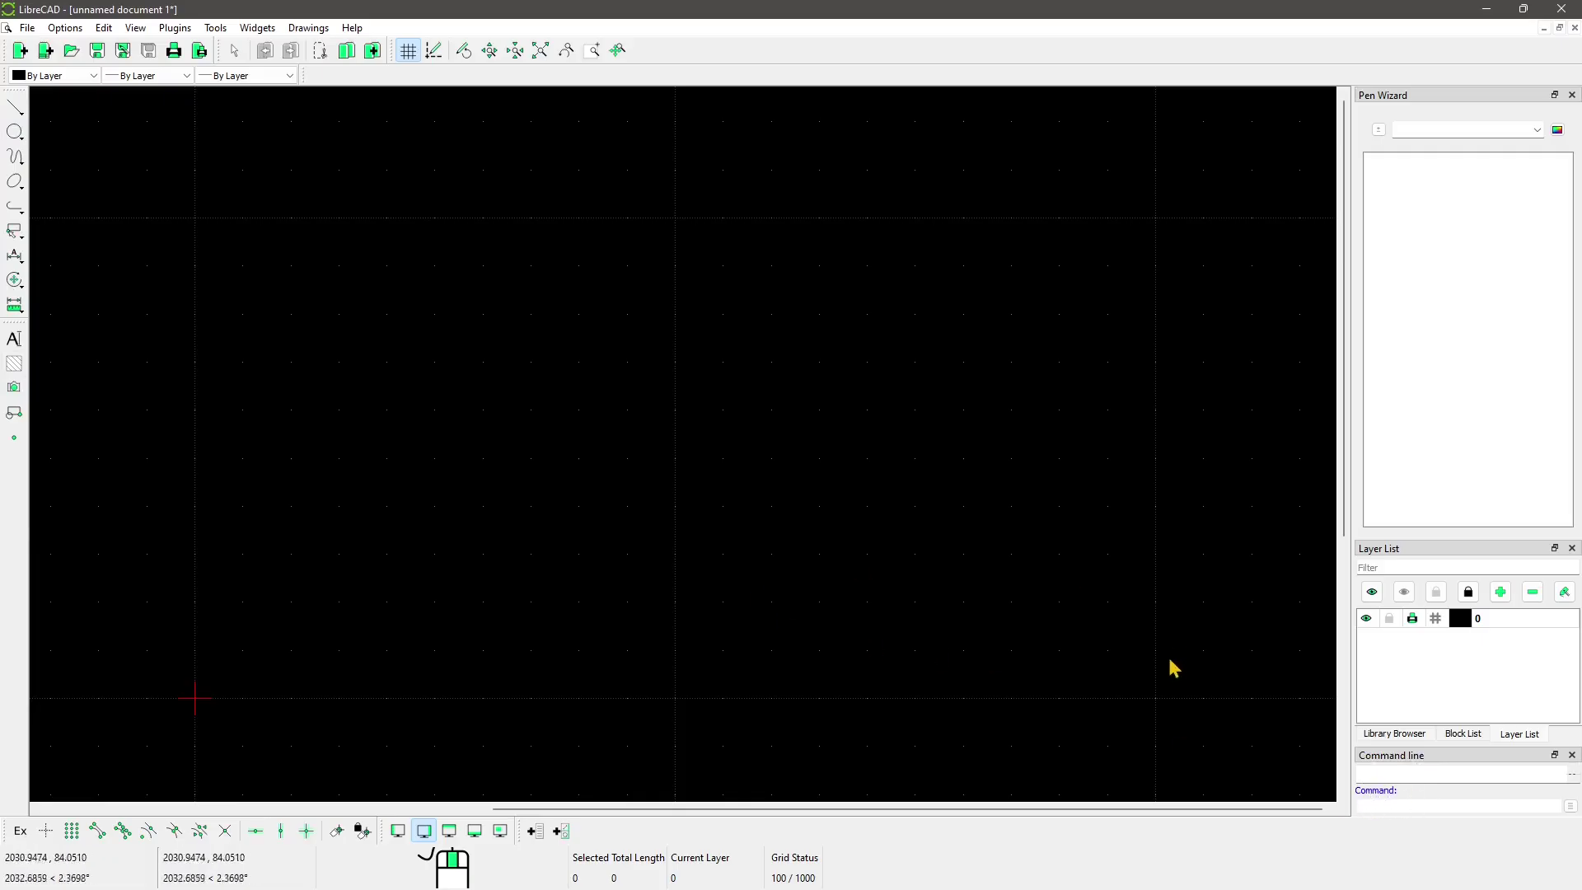
click(19, 112)
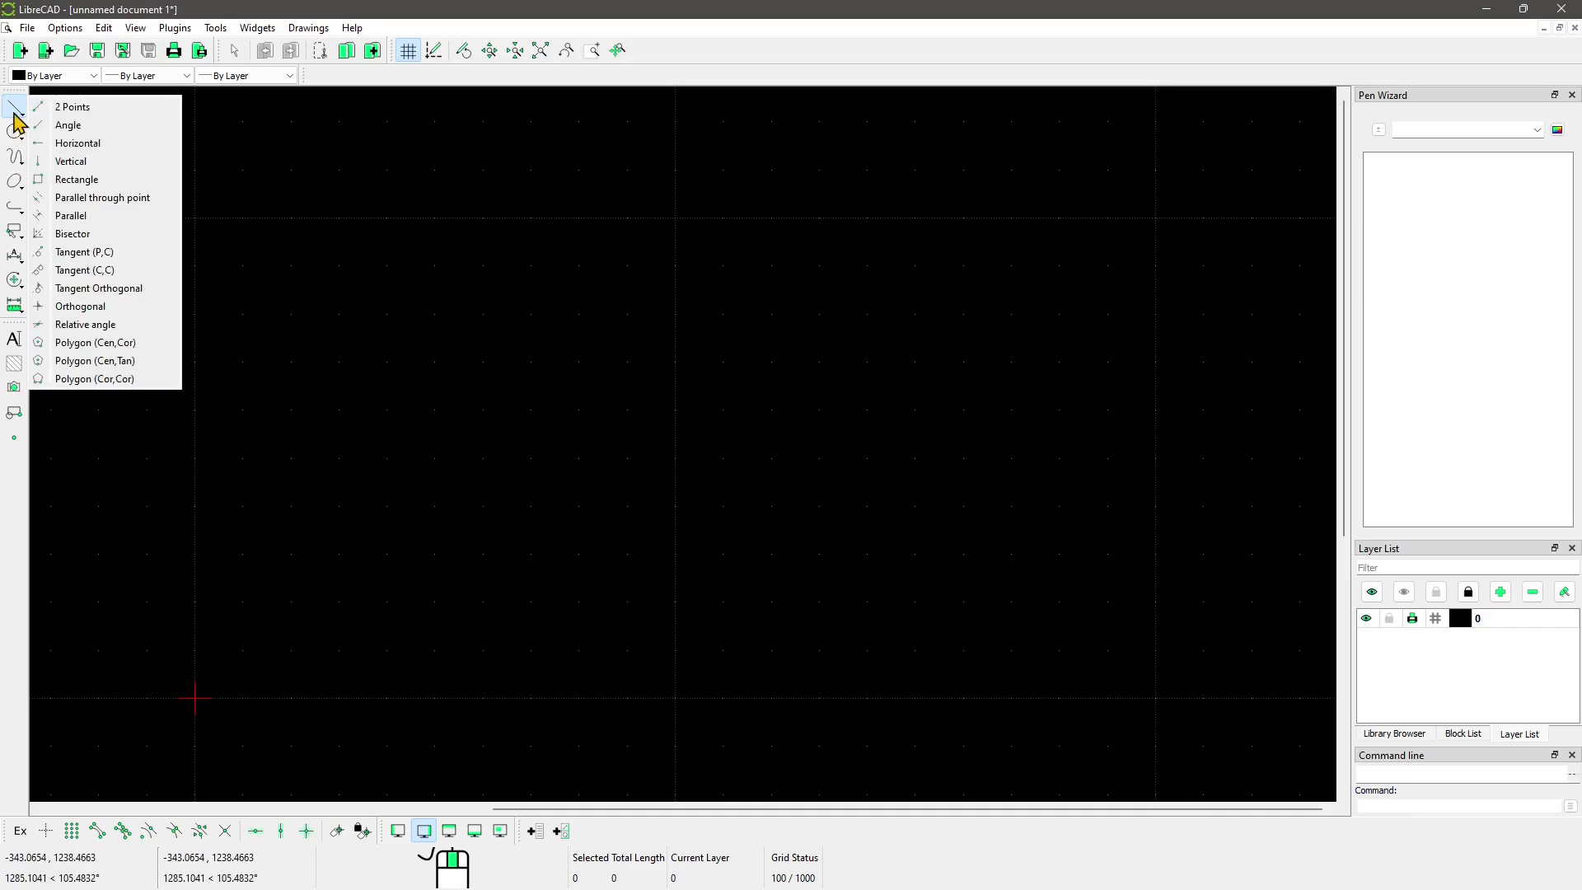
Draw a 2 Points line from lower left to upper right, then end the command
click(73, 107)
middle_drag(421, 447, 546, 429)
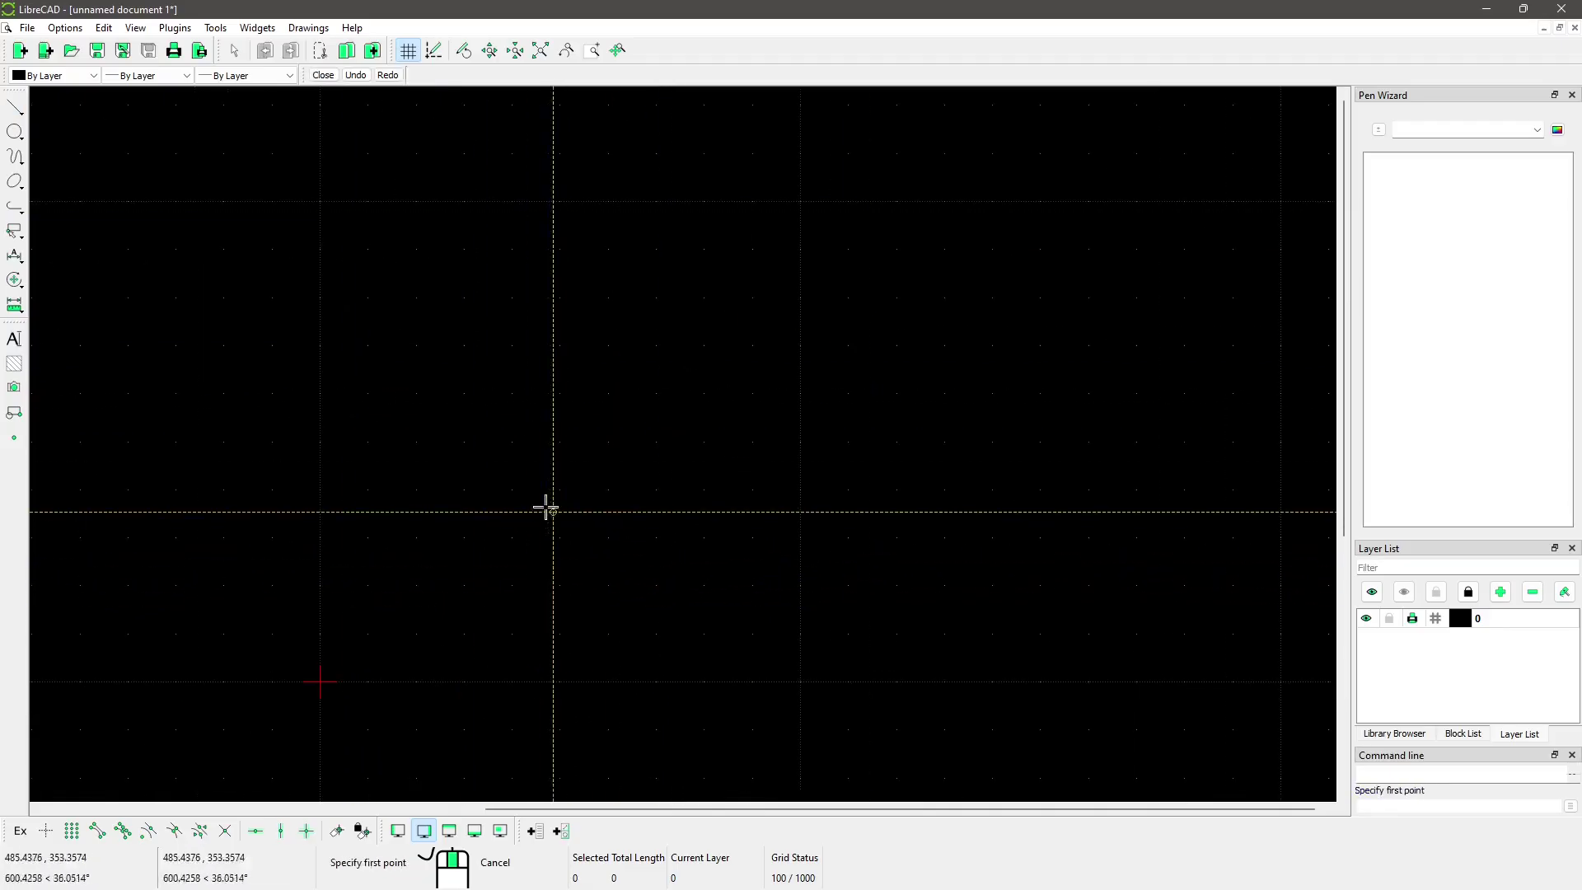
click(525, 433)
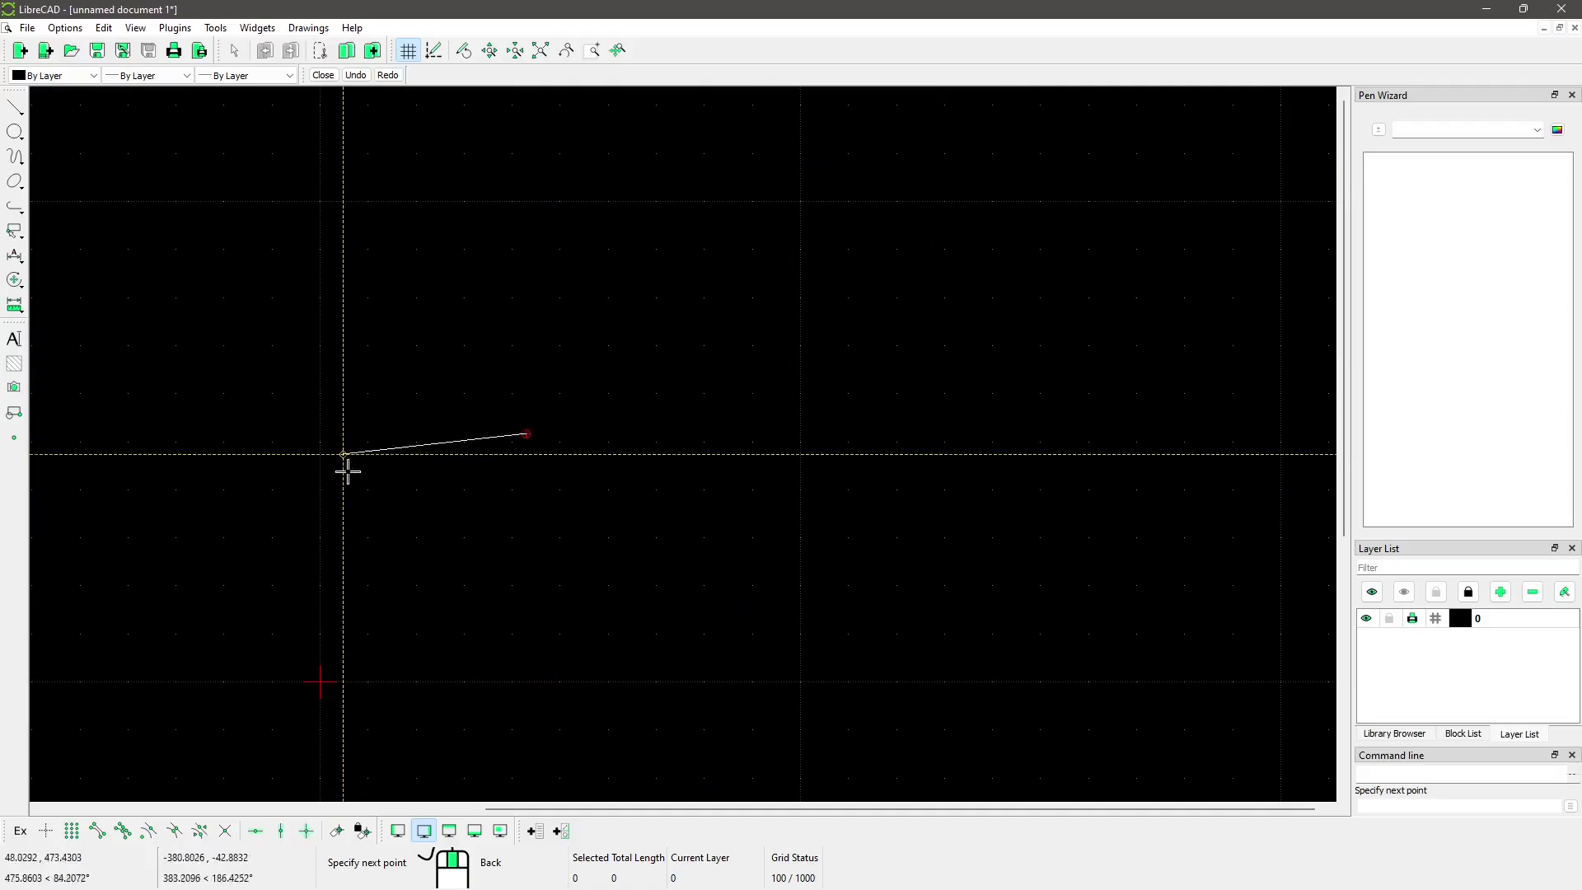
middle_drag(799, 303, 753, 323)
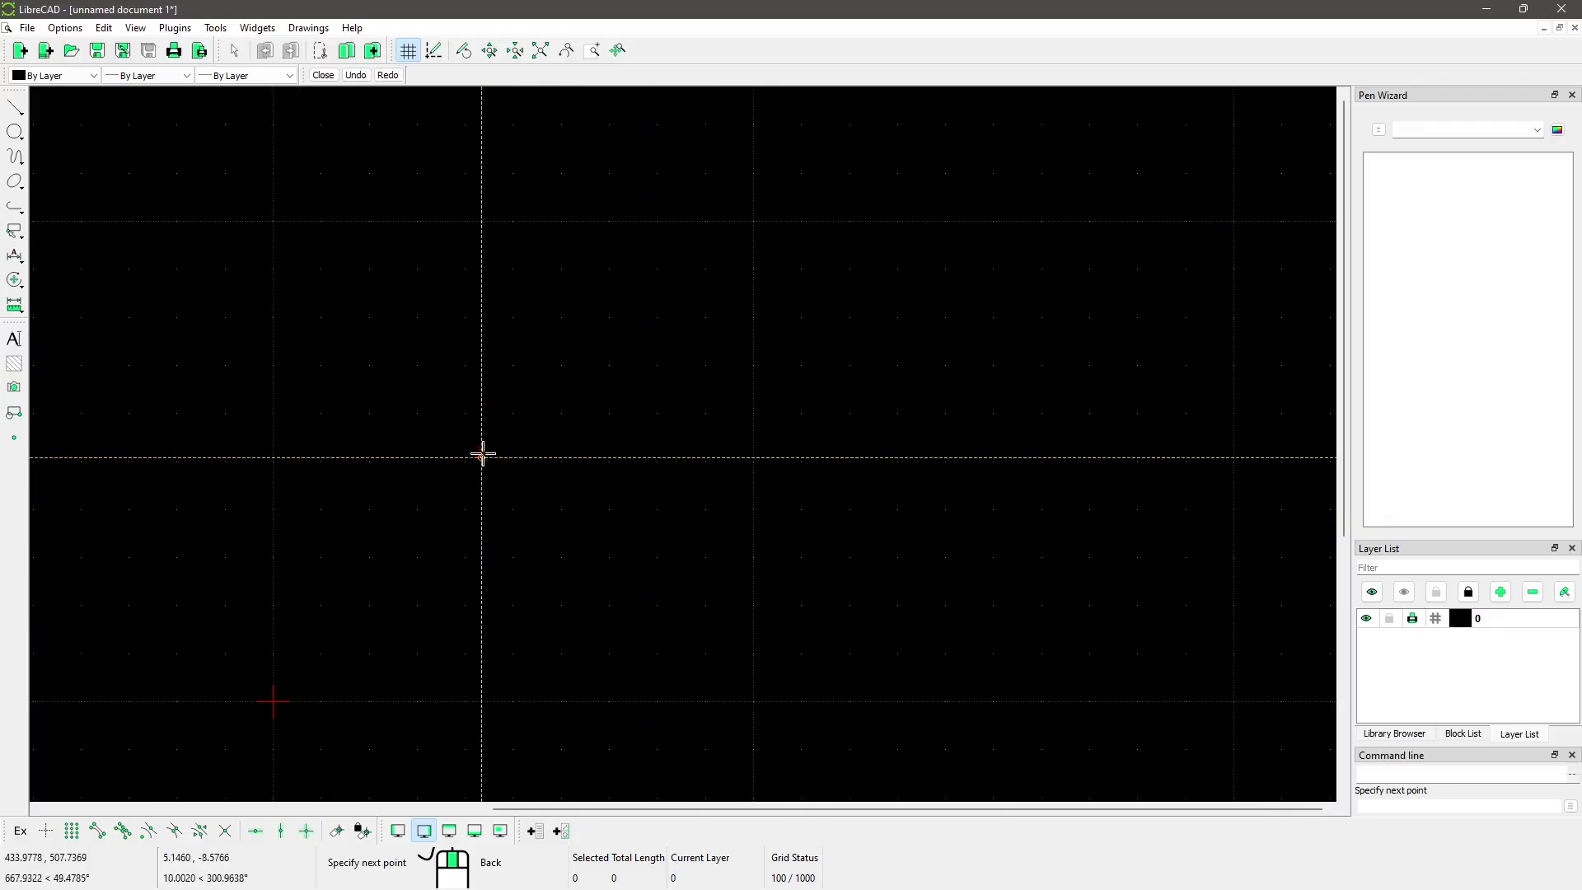
click(923, 254)
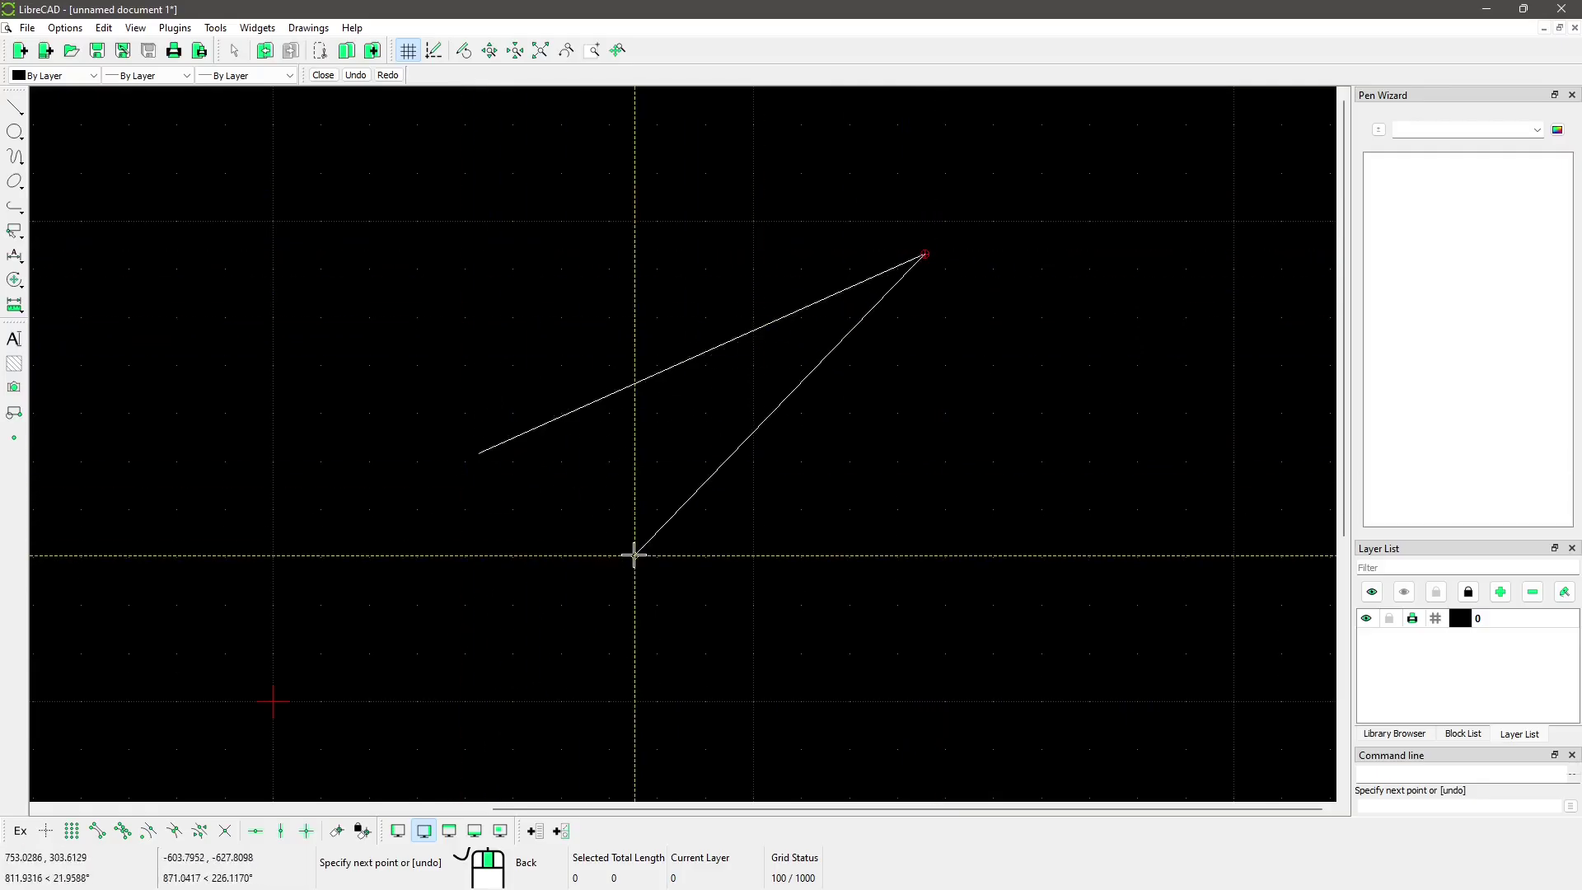
right_click(912, 463)
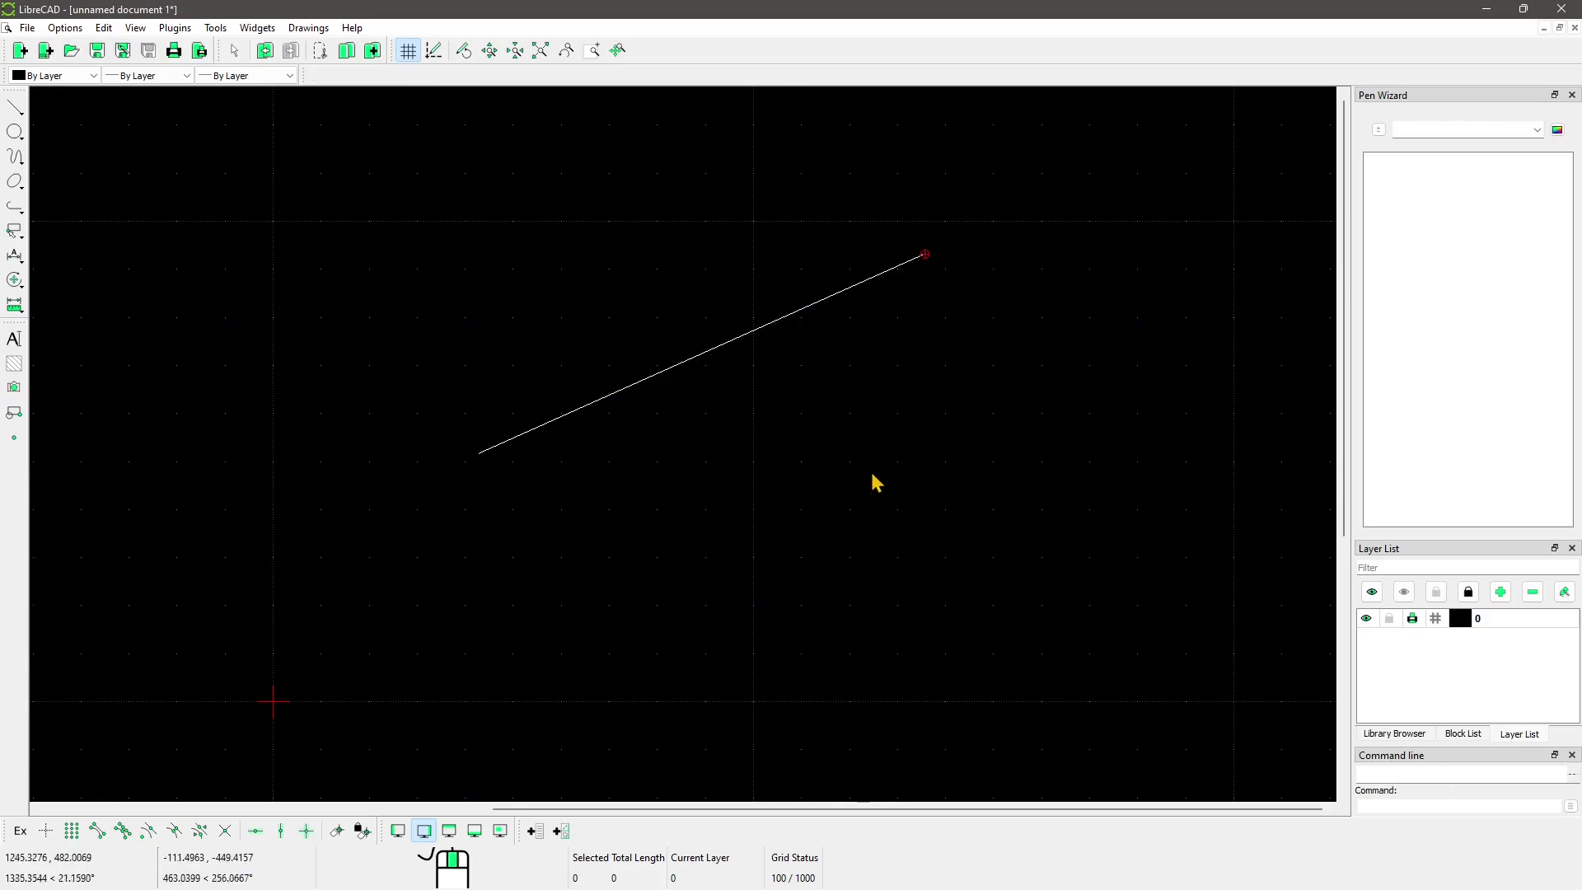
click(694, 360)
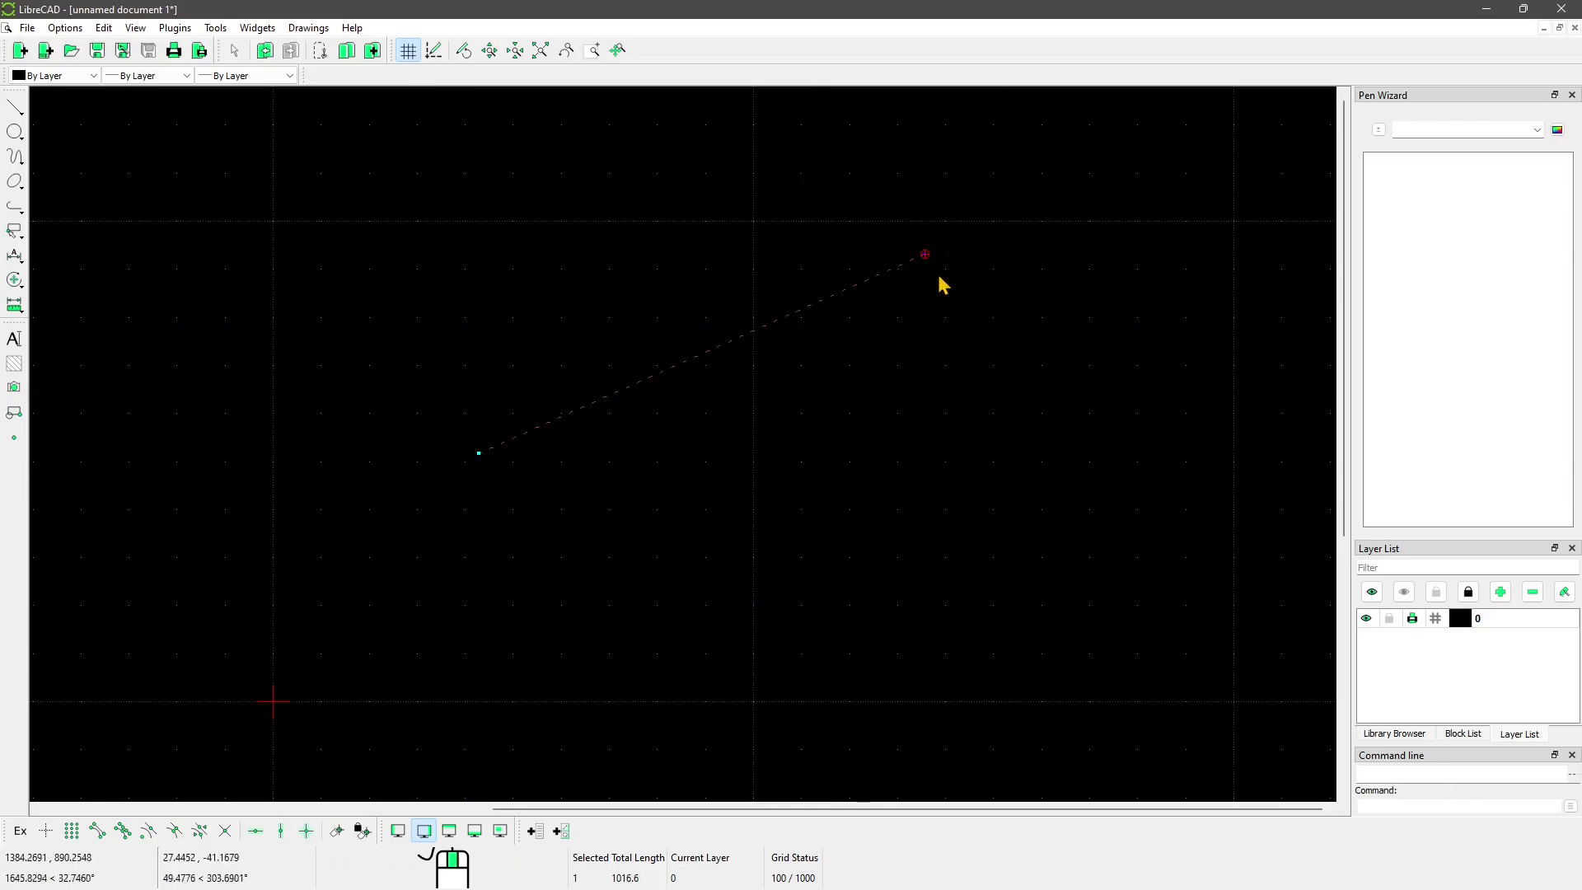
key(Escape)
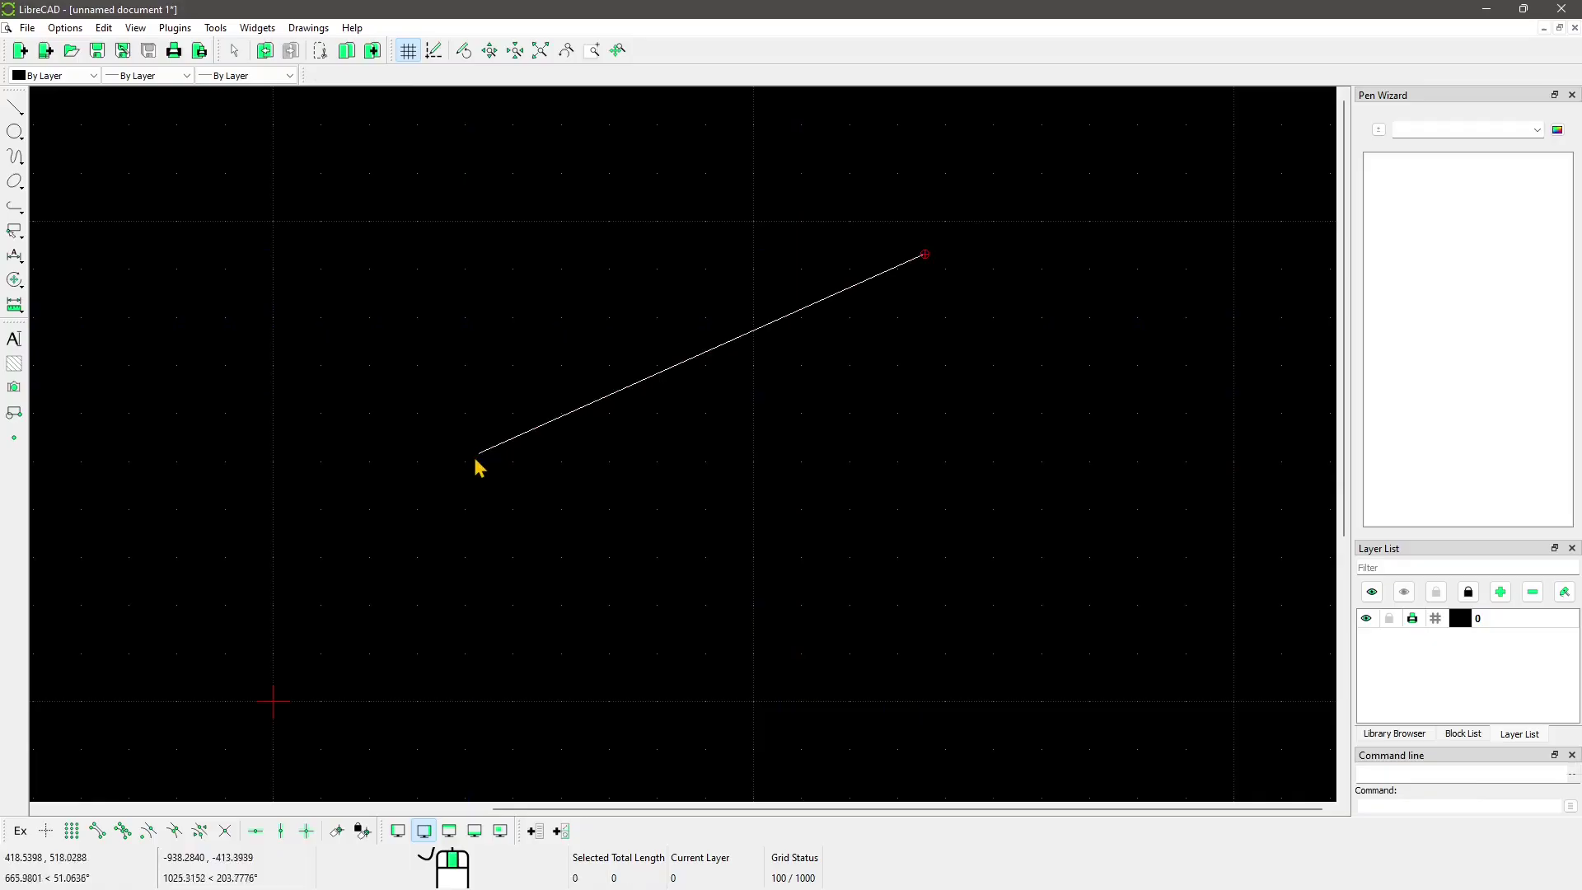
click(780, 322)
key(Escape)
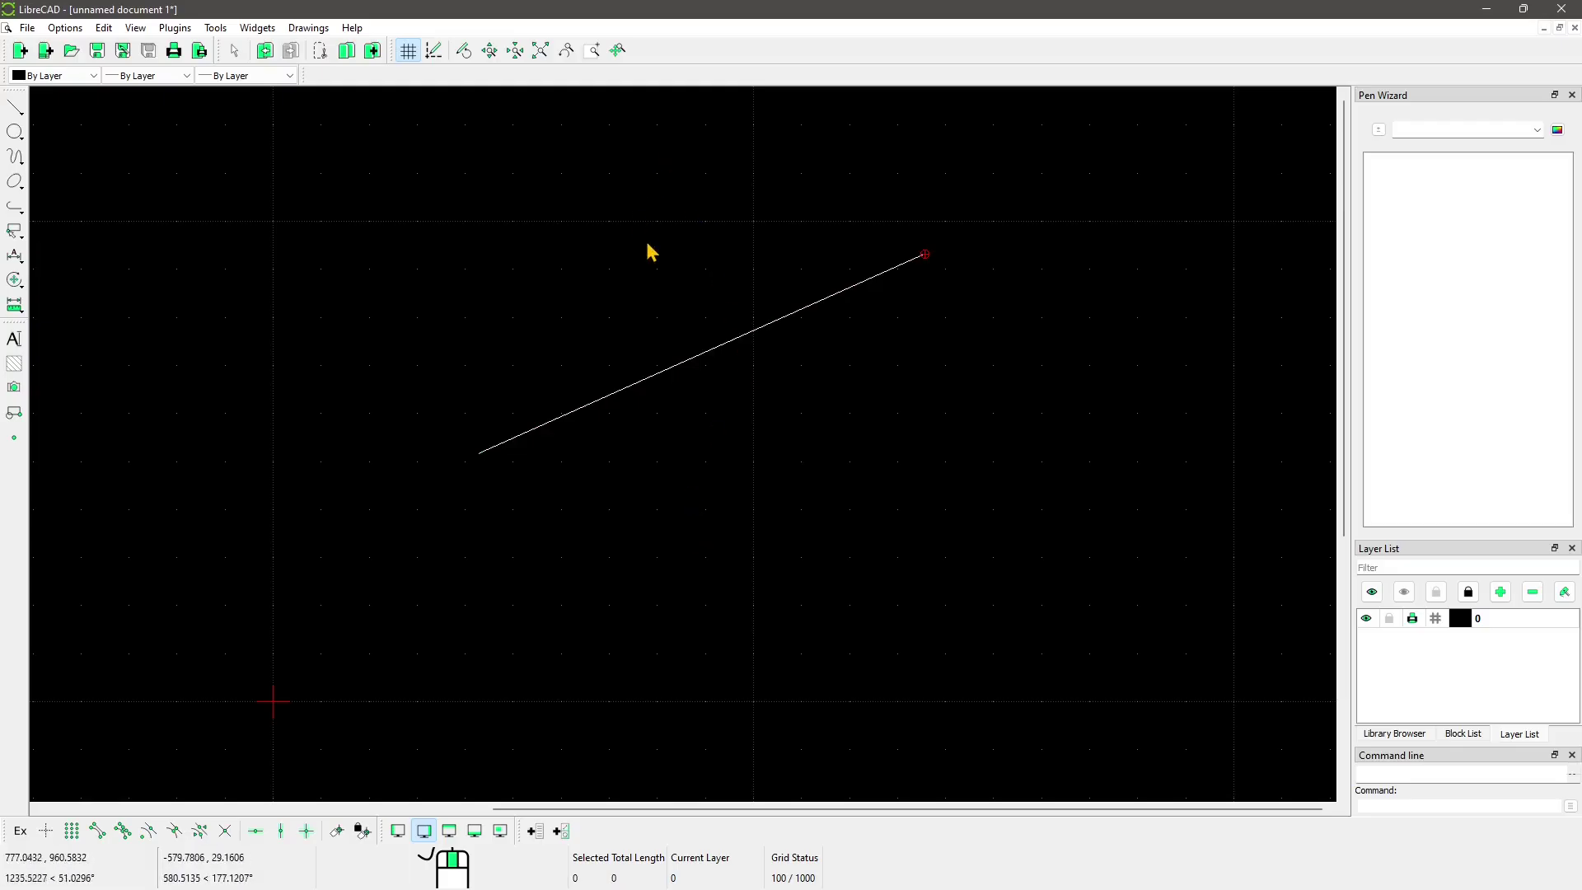
click(706, 365)
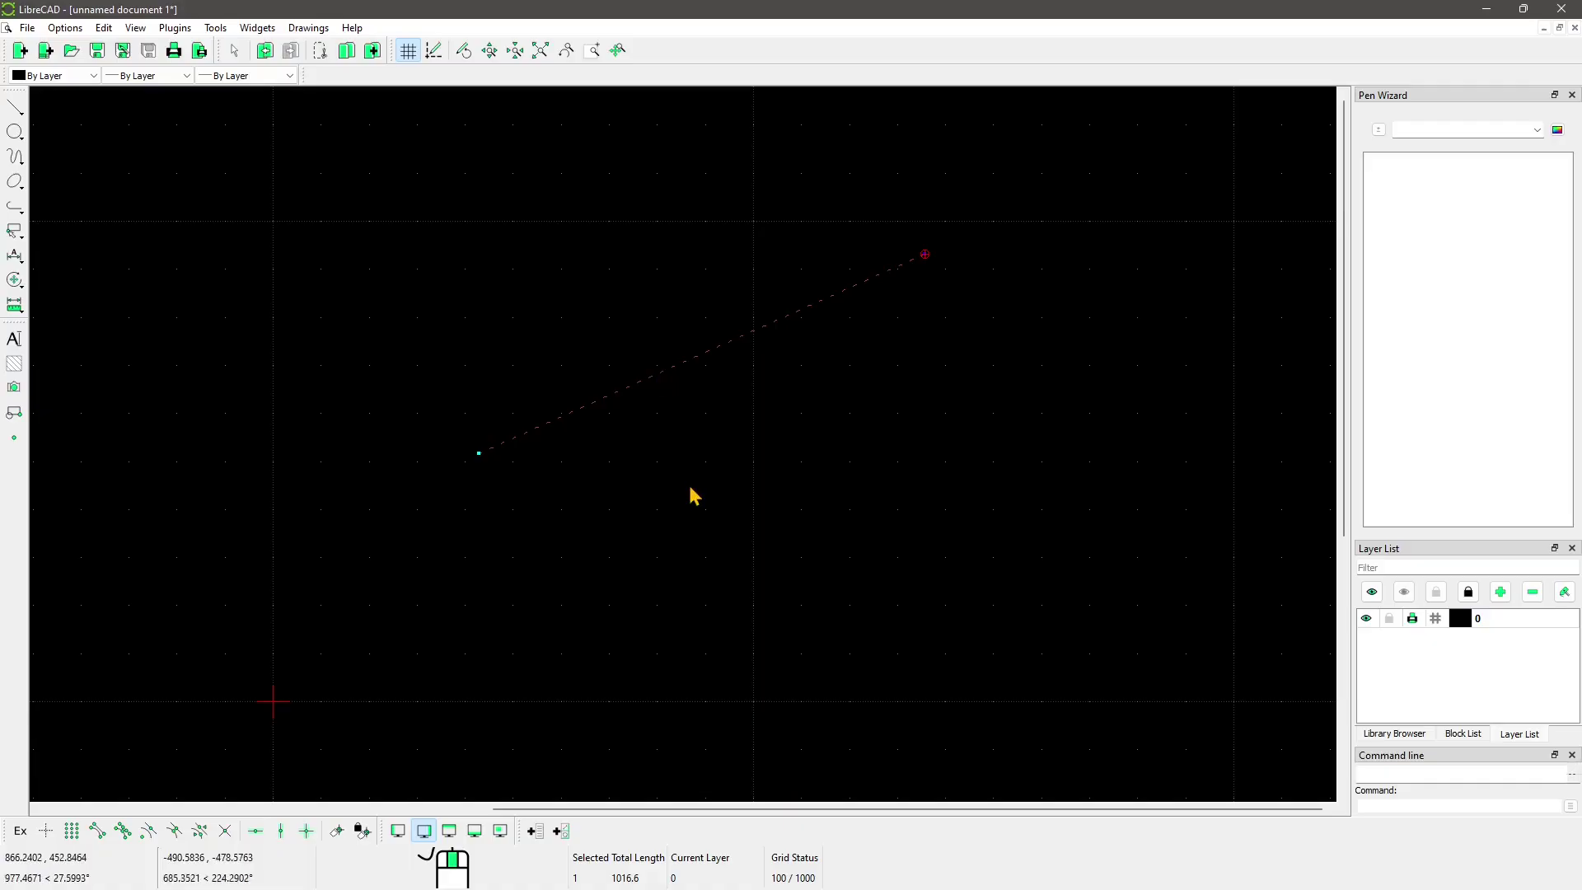
key(Escape)
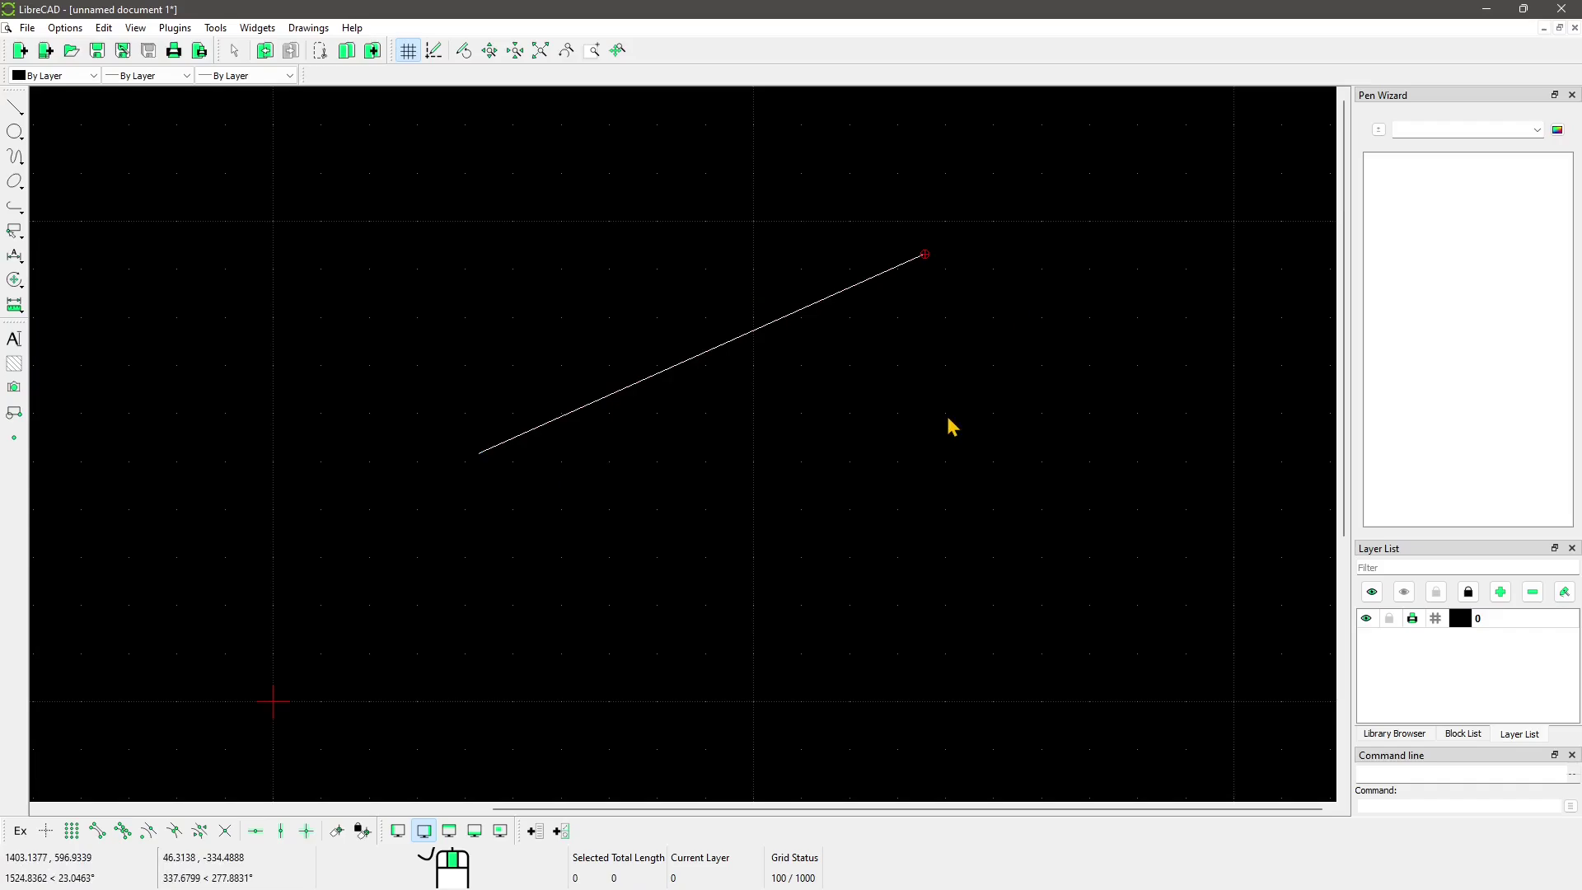
middle_drag(763, 398, 748, 417)
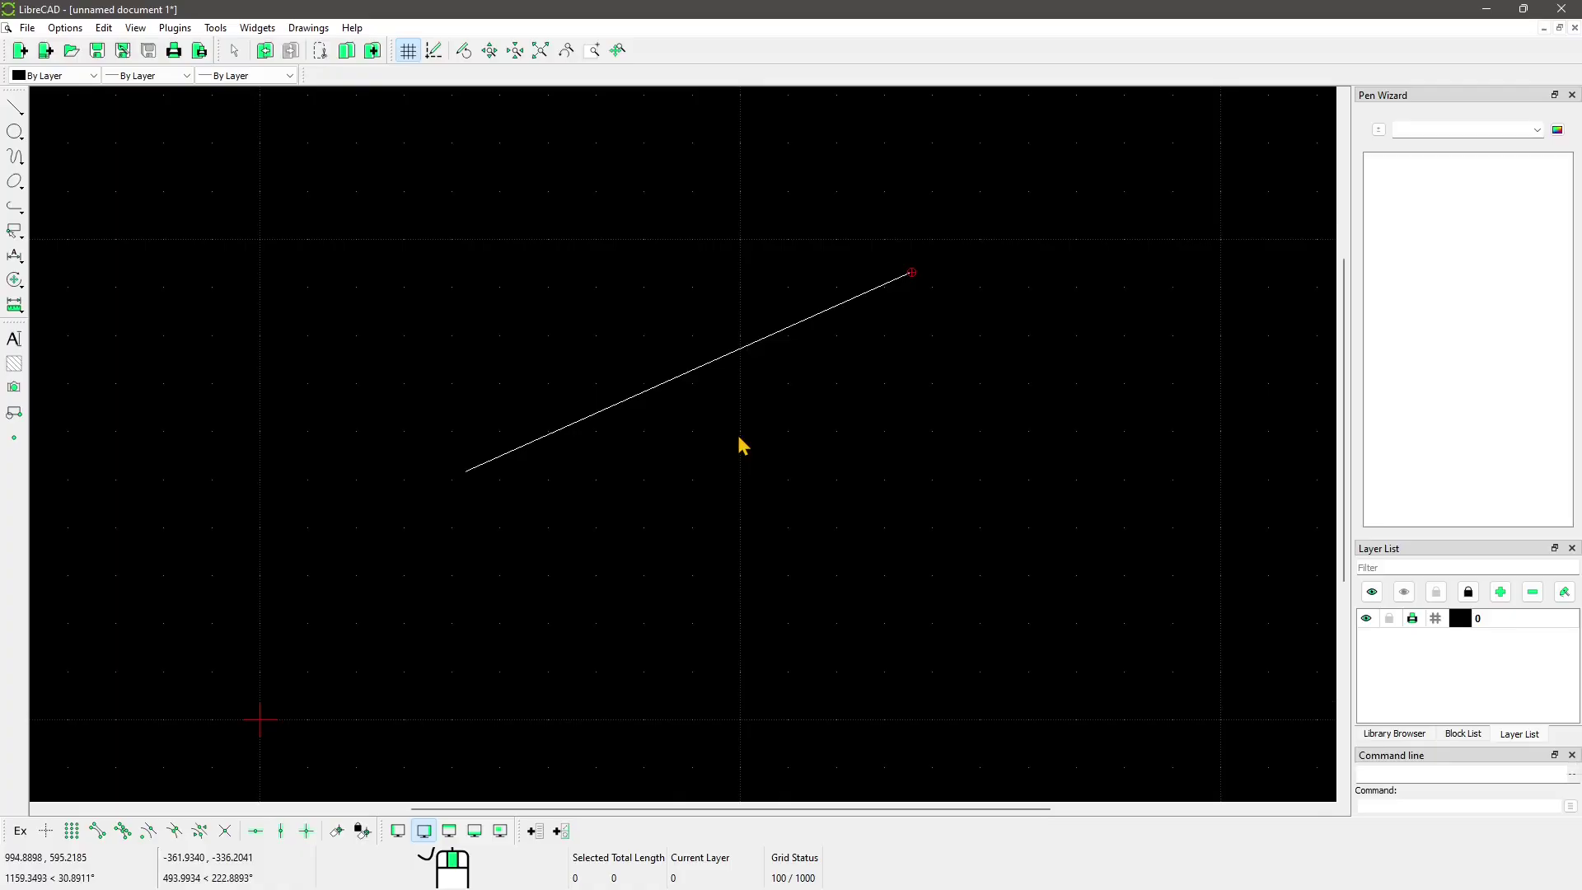
click(861, 296)
click(529, 560)
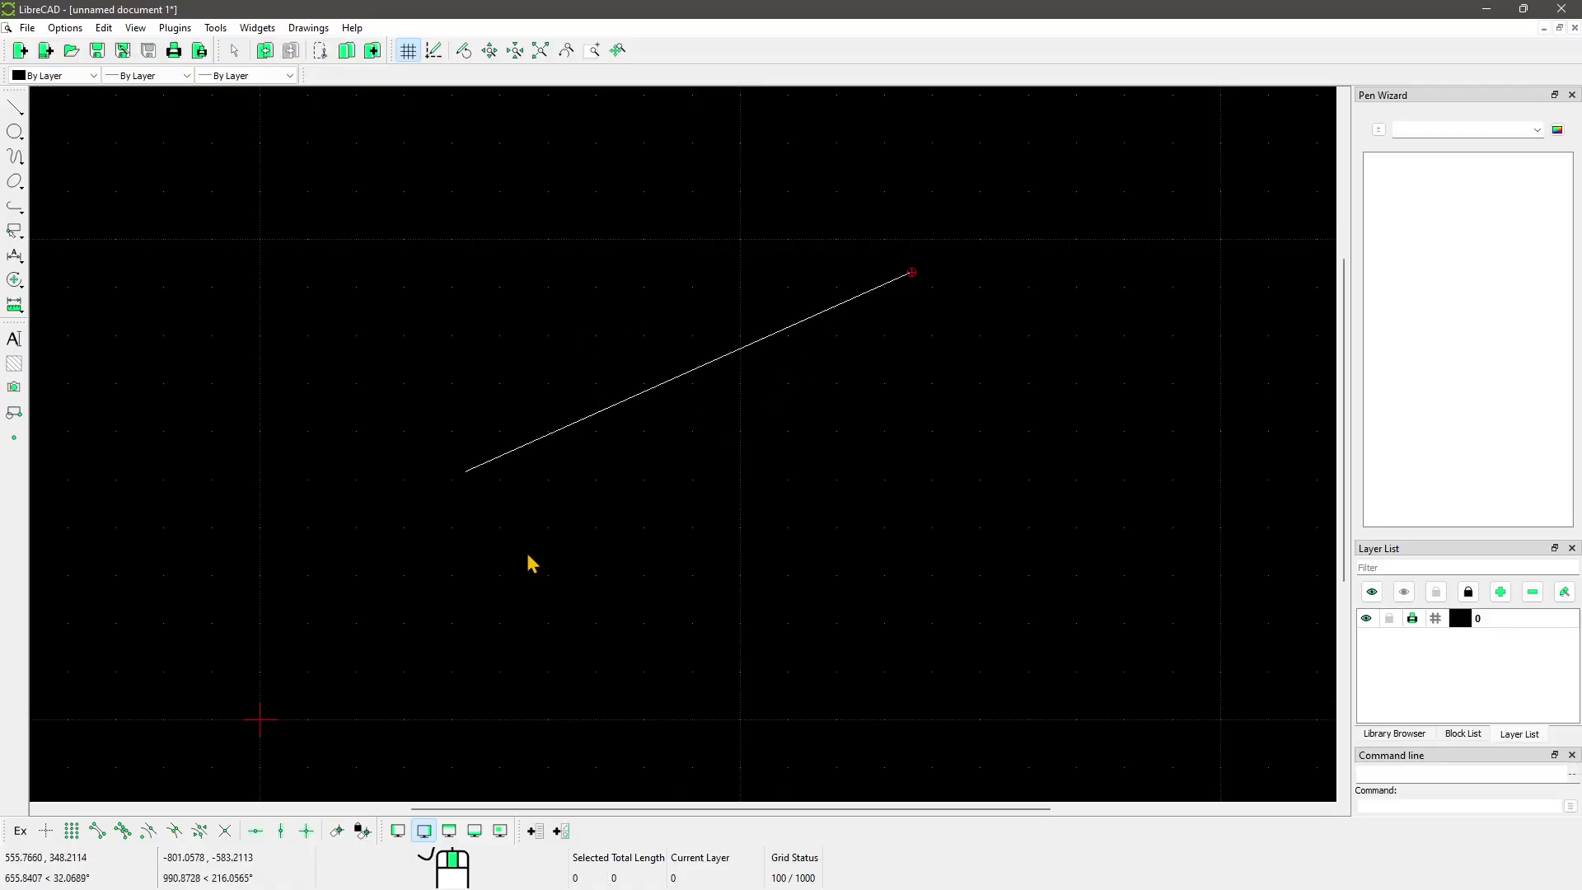
Select the diagonal line to read its 1016.6 total length in the status bar
click(629, 400)
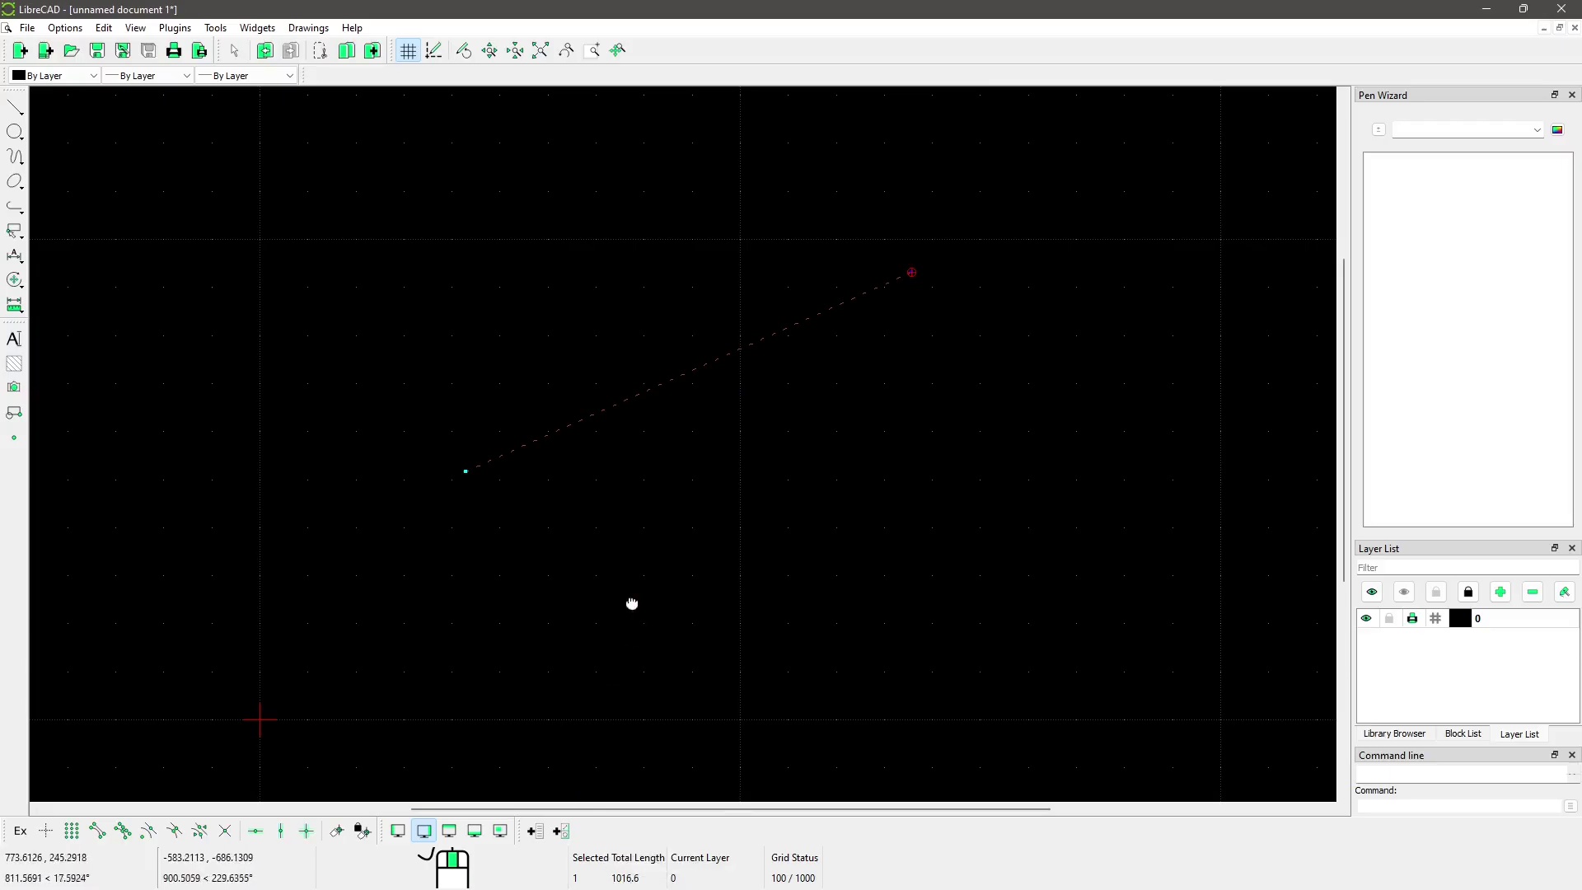
middle_drag(632, 604, 678, 554)
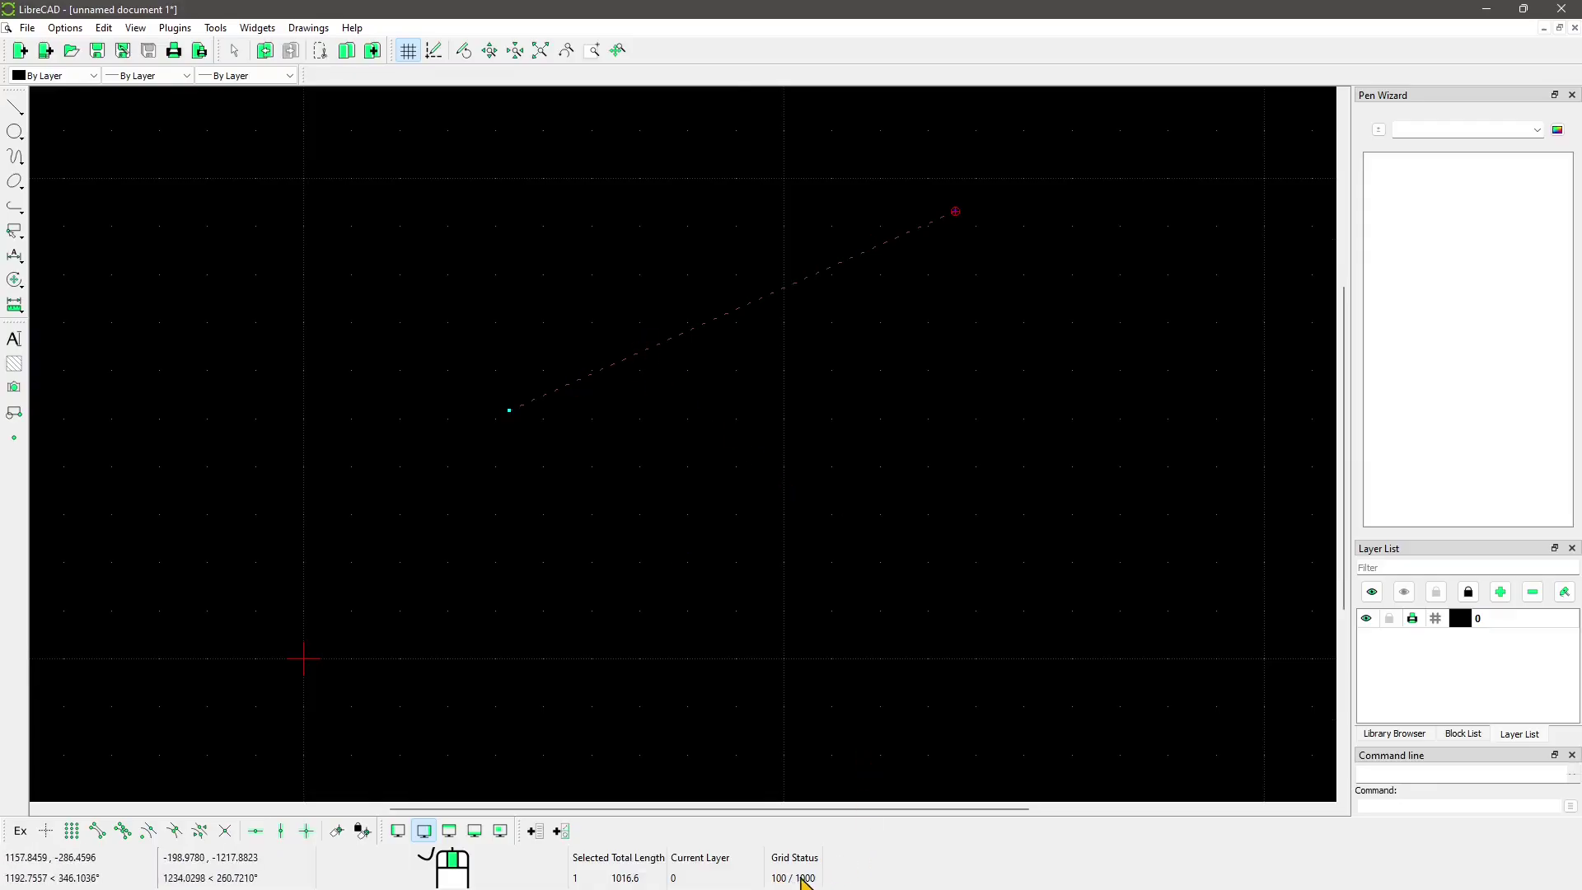
scroll(723, 639, up, 5)
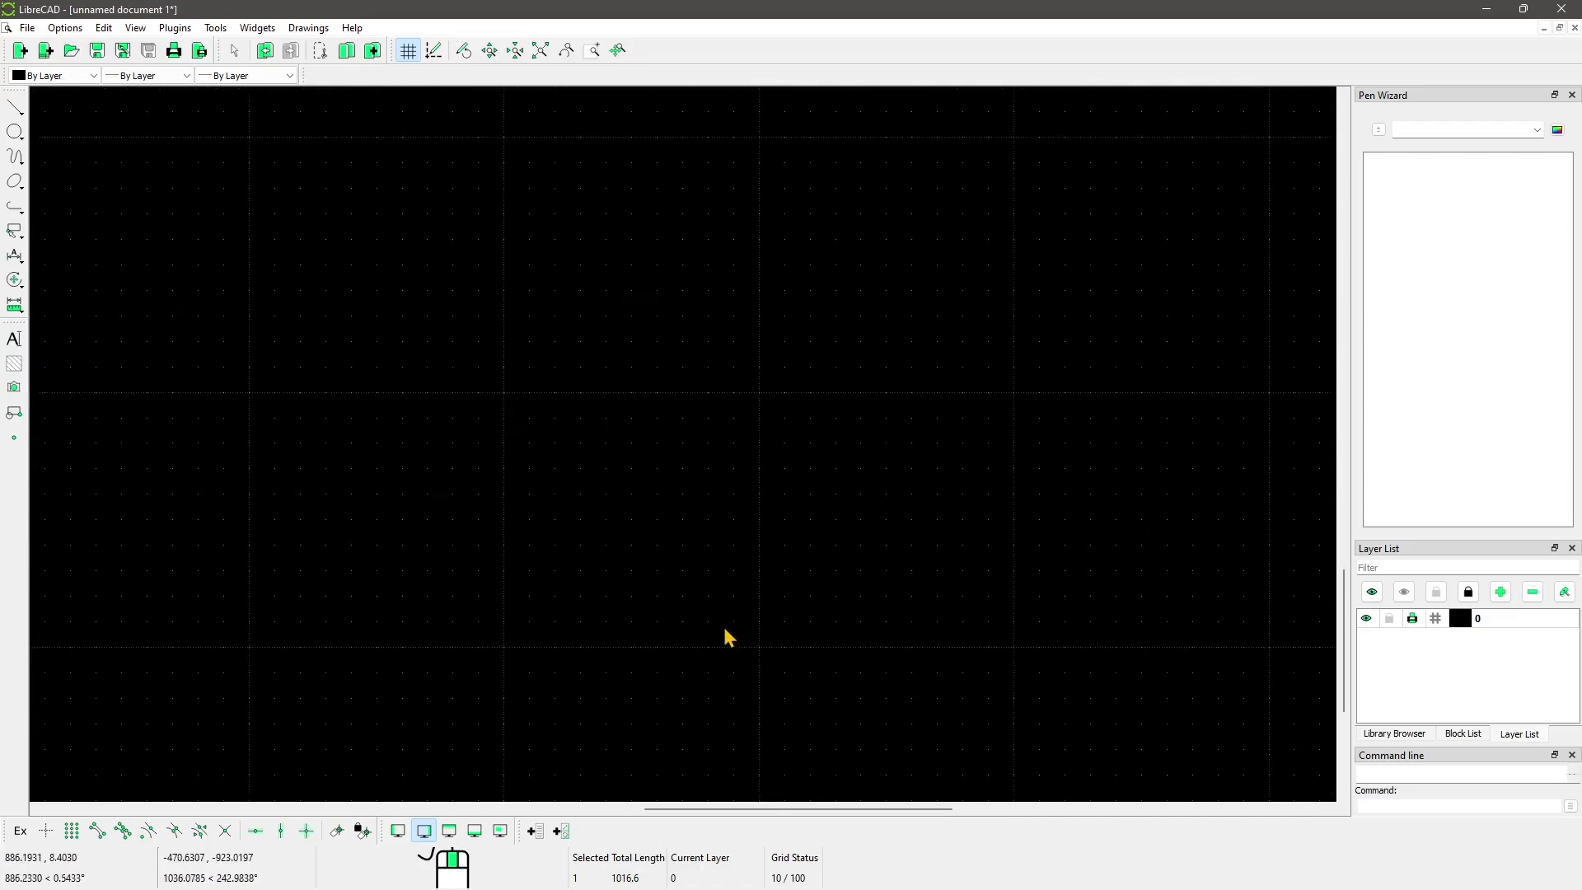
scroll(725, 631, up, 1)
scroll(724, 628, up, 4)
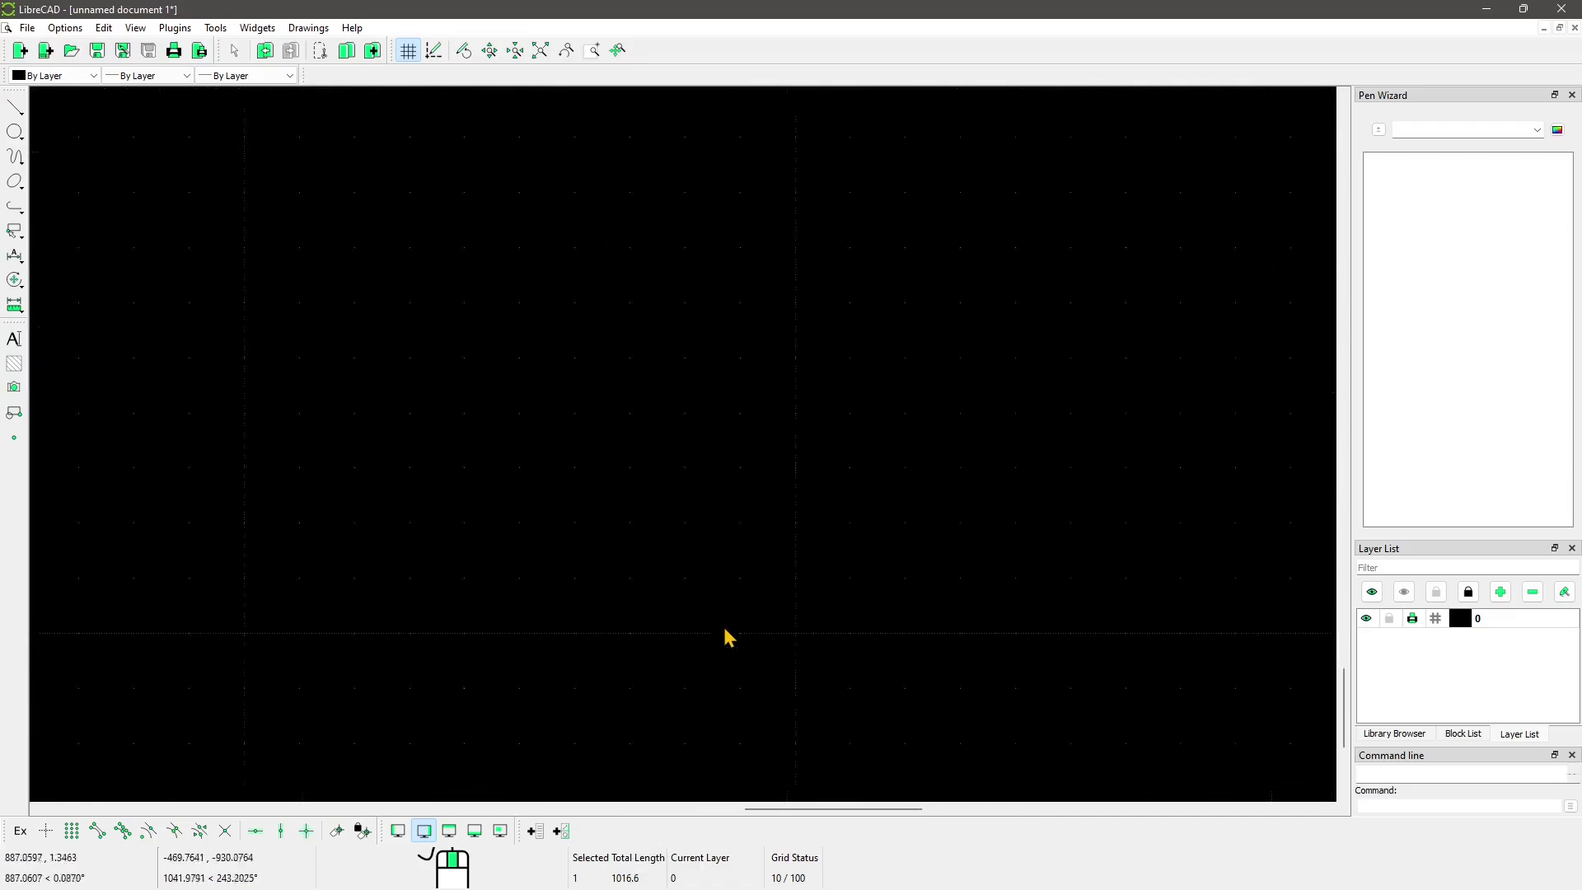
scroll(725, 631, up, 4)
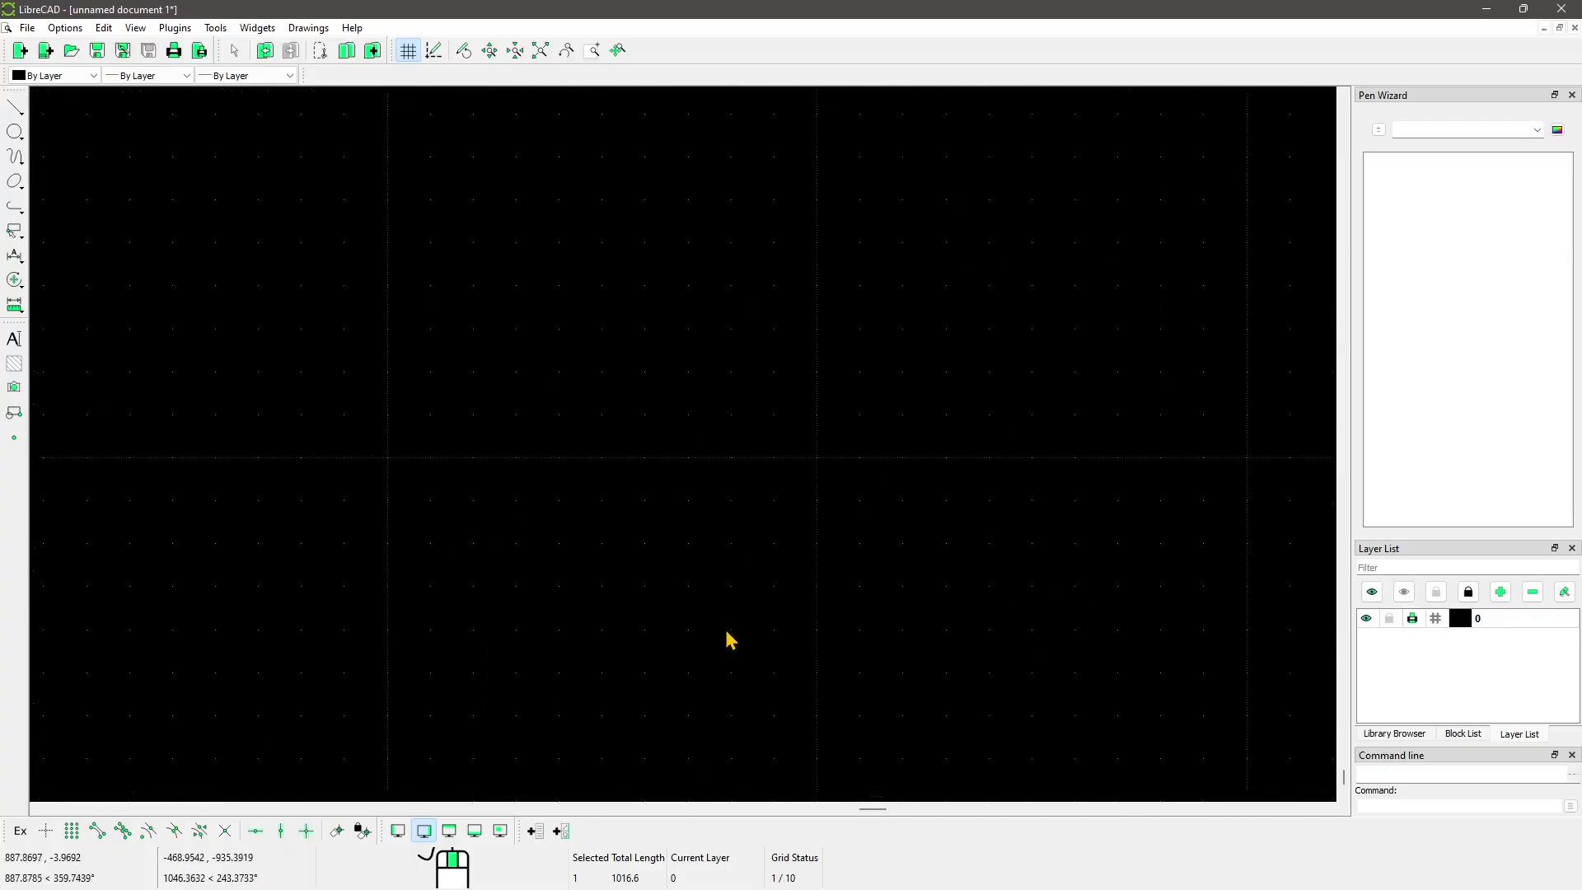
scroll(729, 640, up, 5)
scroll(728, 640, down, 4)
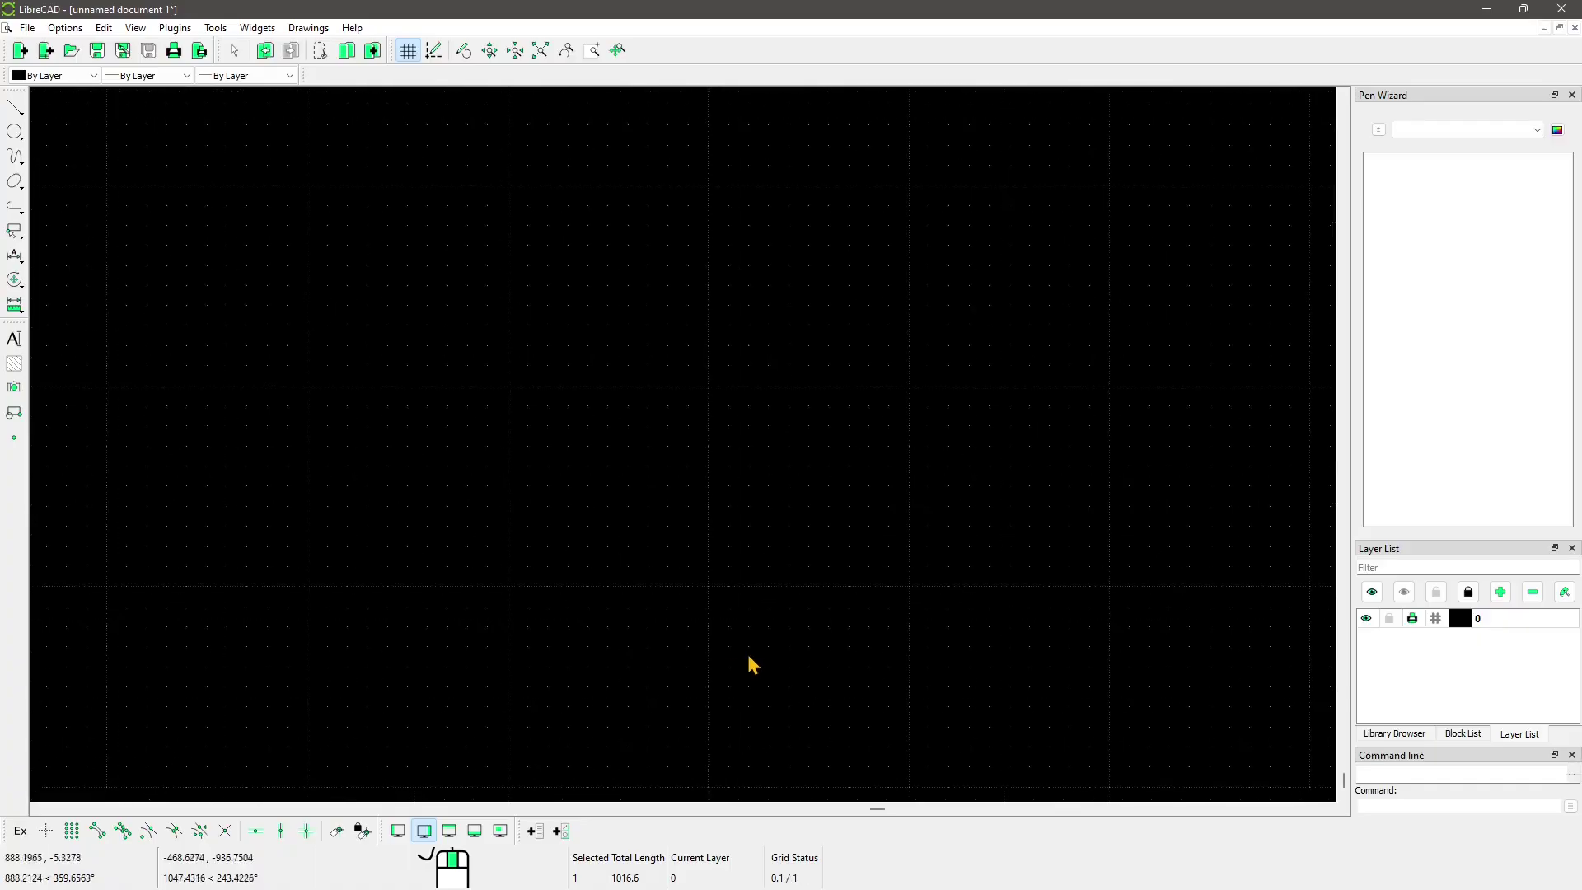
scroll(859, 711, down, 5)
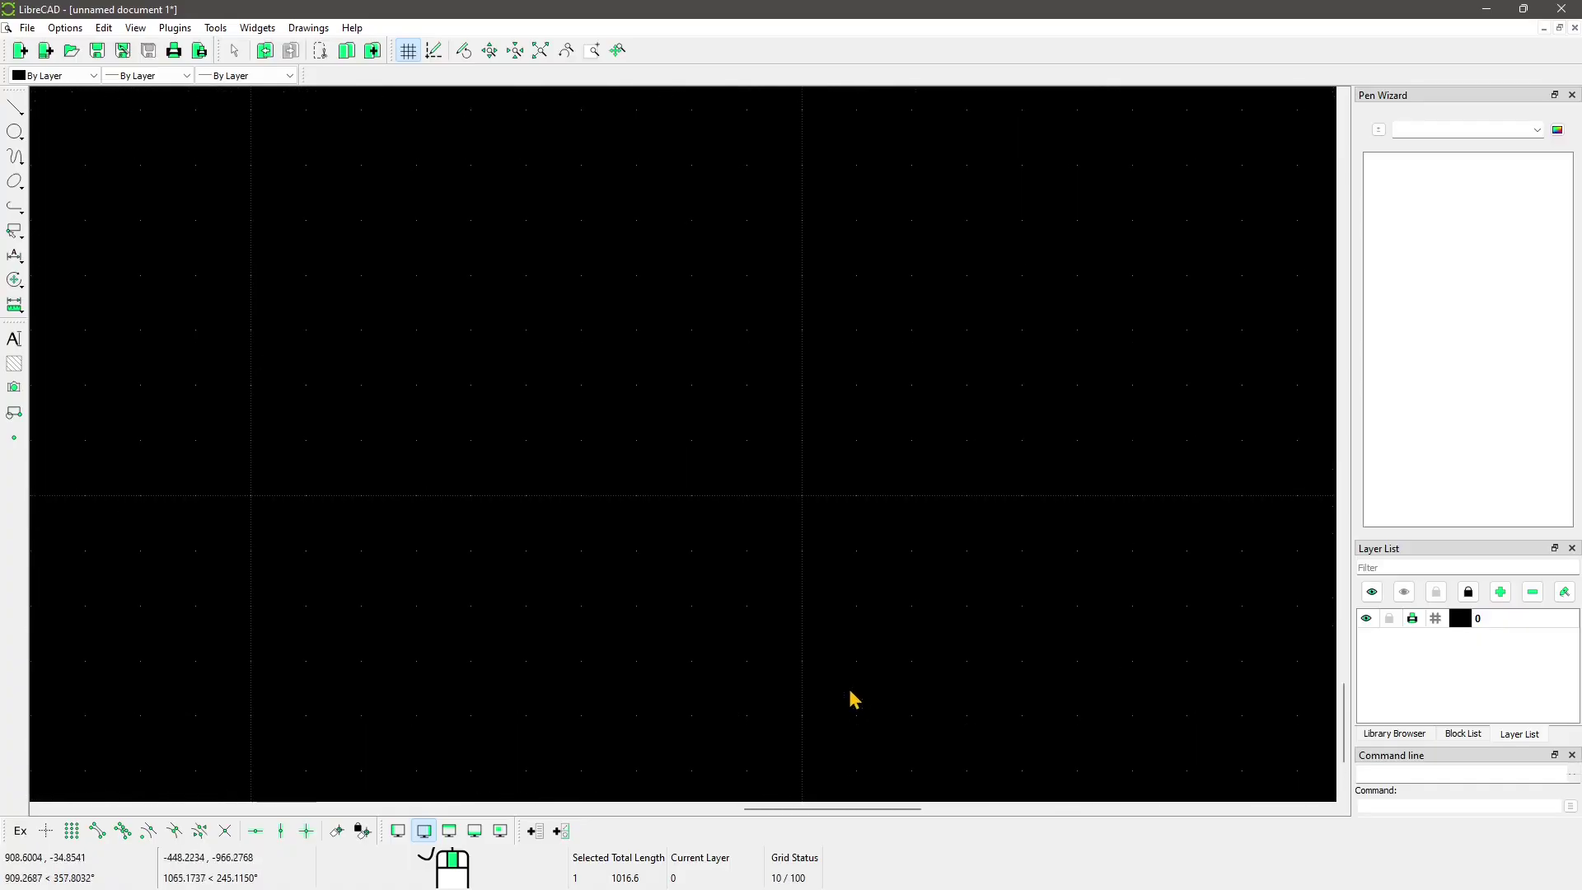
scroll(832, 615, down, 3)
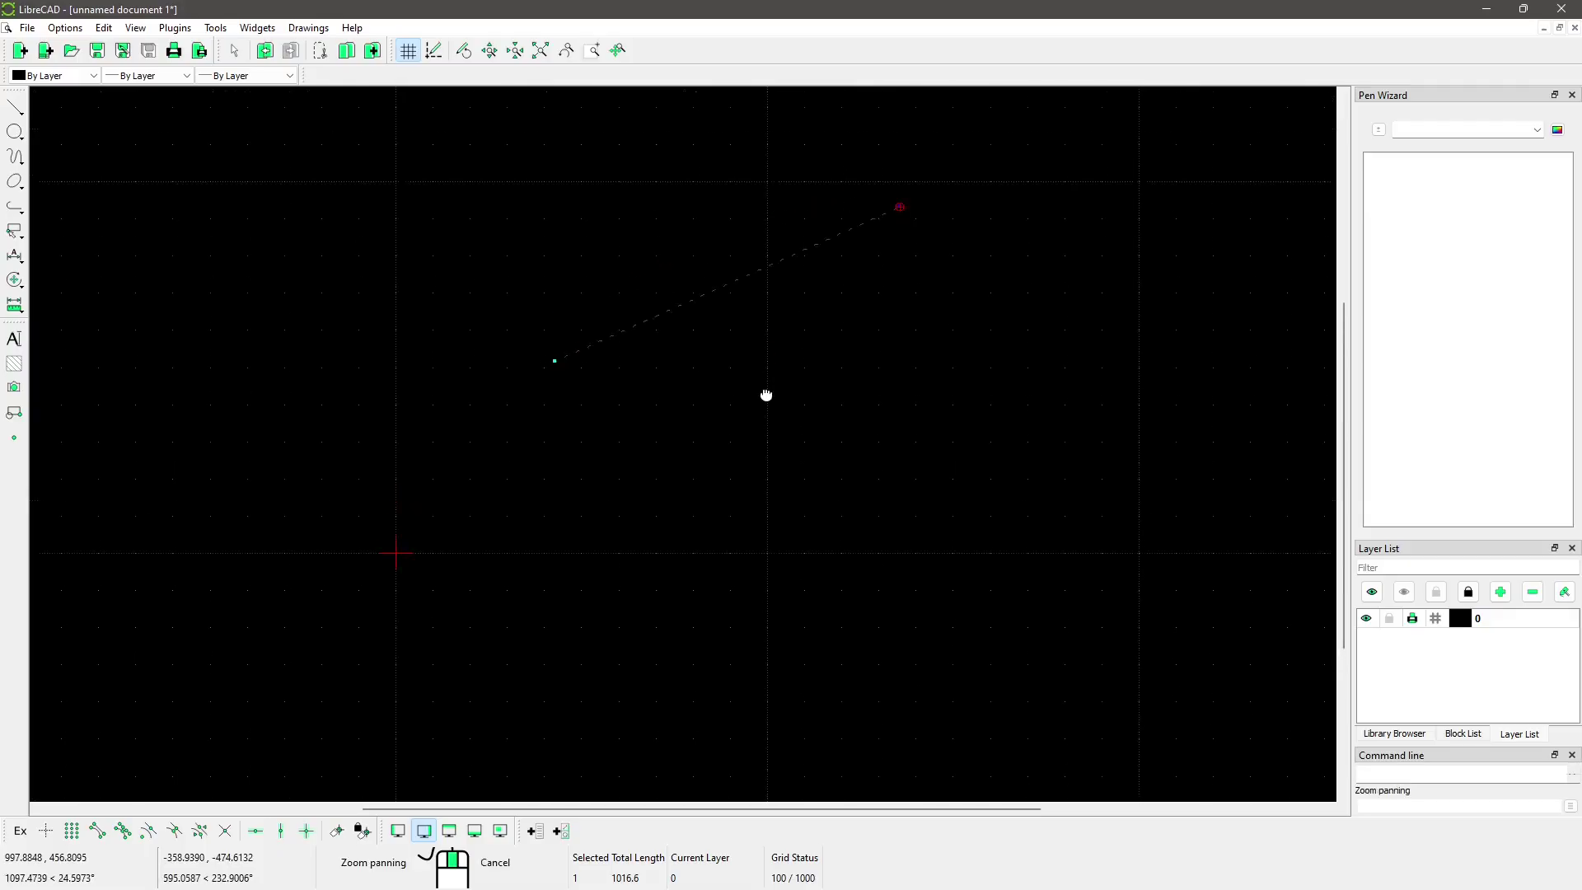
scroll(762, 393, up, 1)
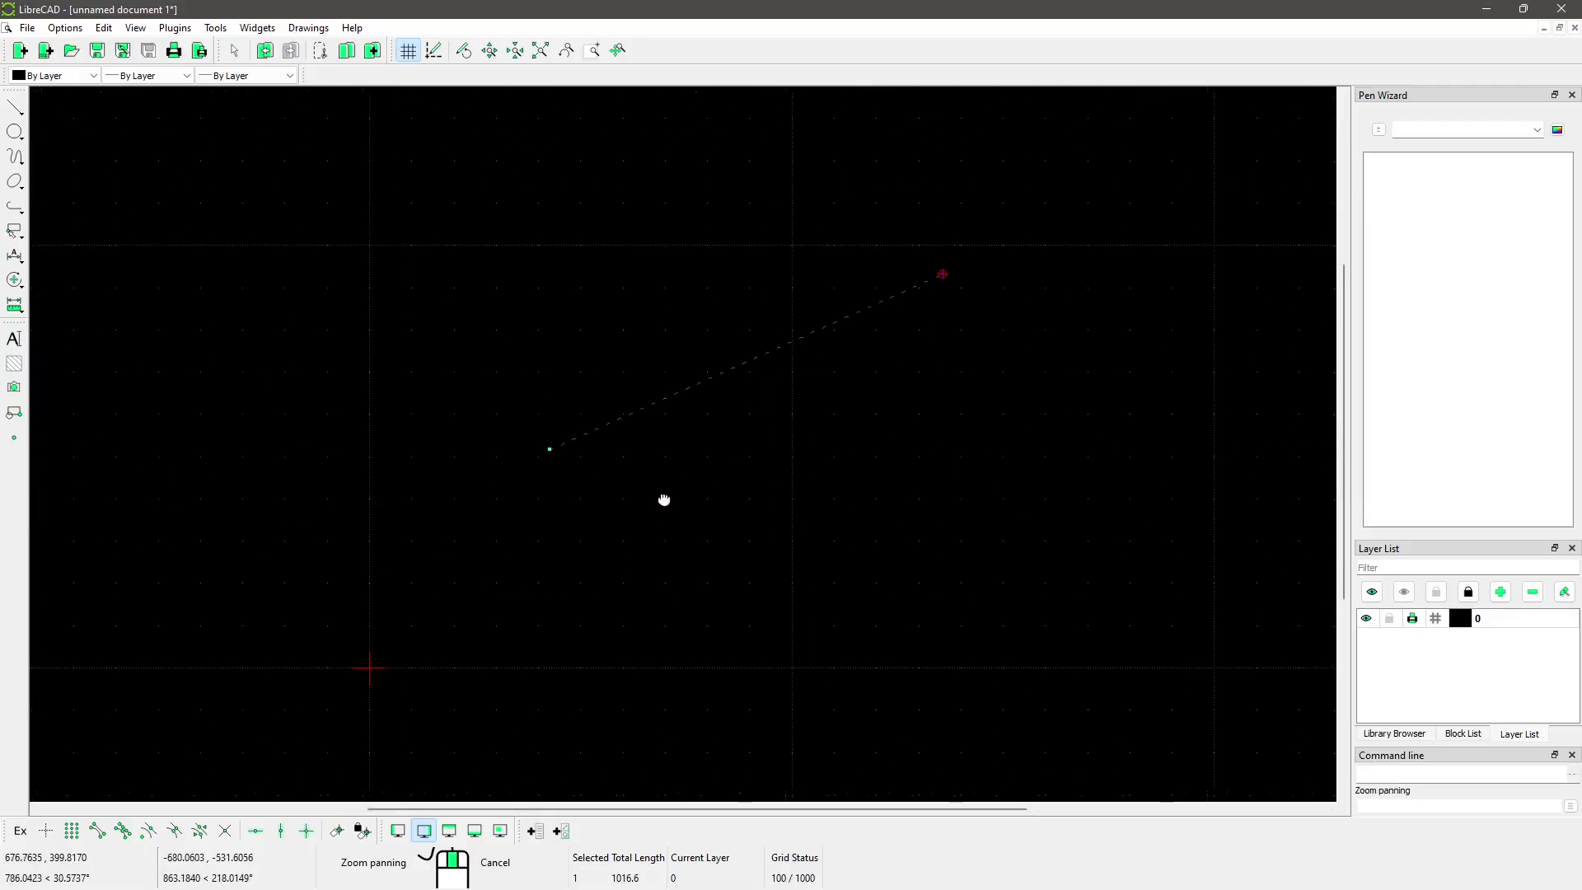
middle_drag(664, 498, 708, 504)
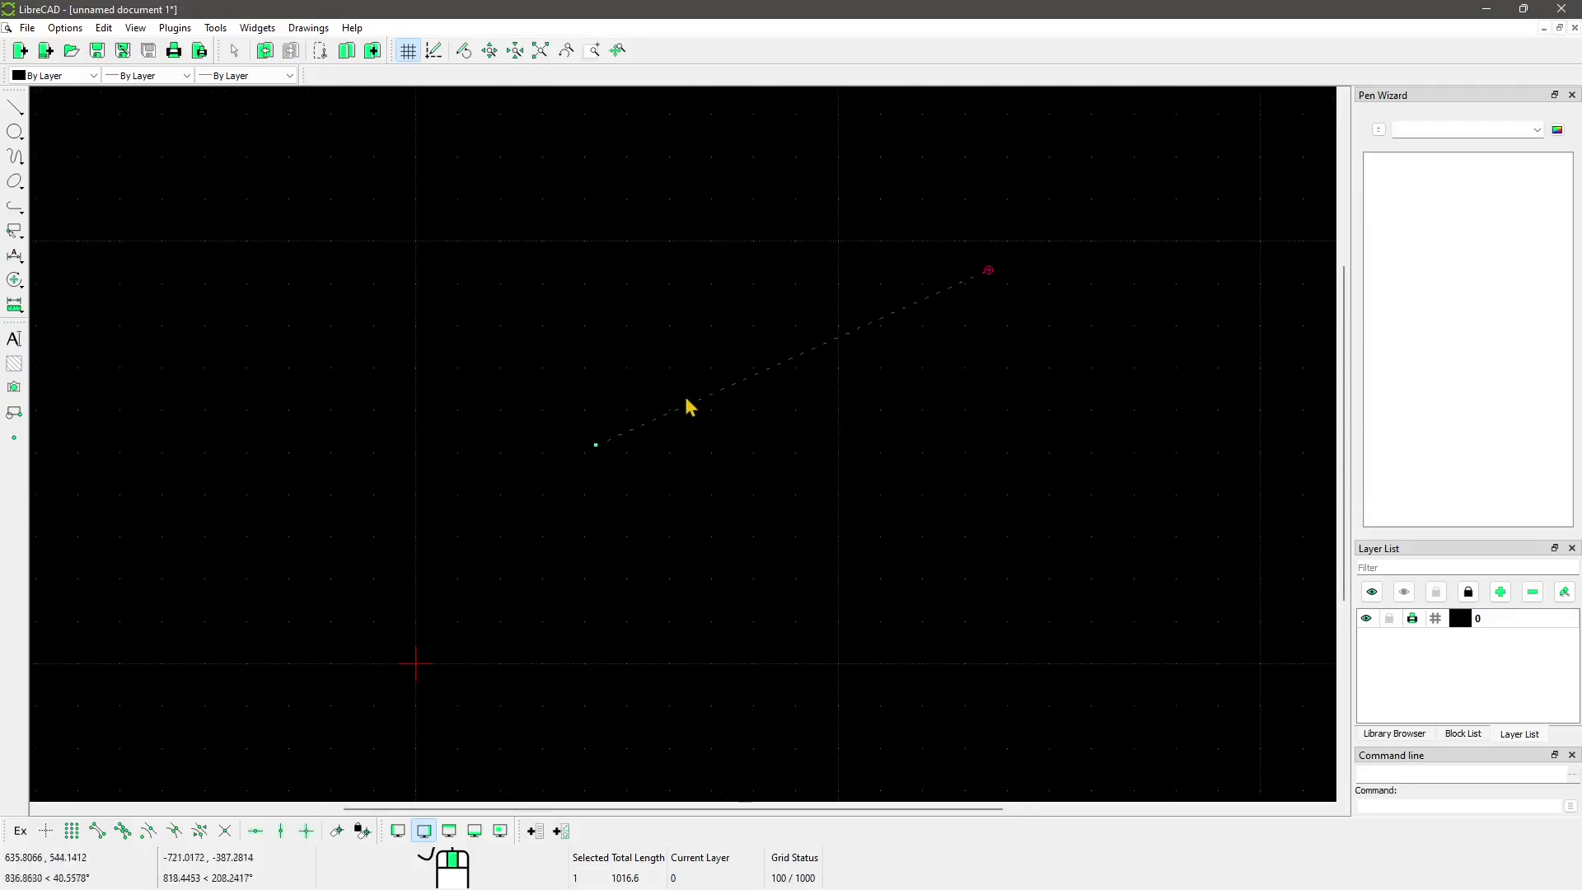
Use 2 Points from the canvas context menu to draw a connected four-segment chain
right_click(807, 450)
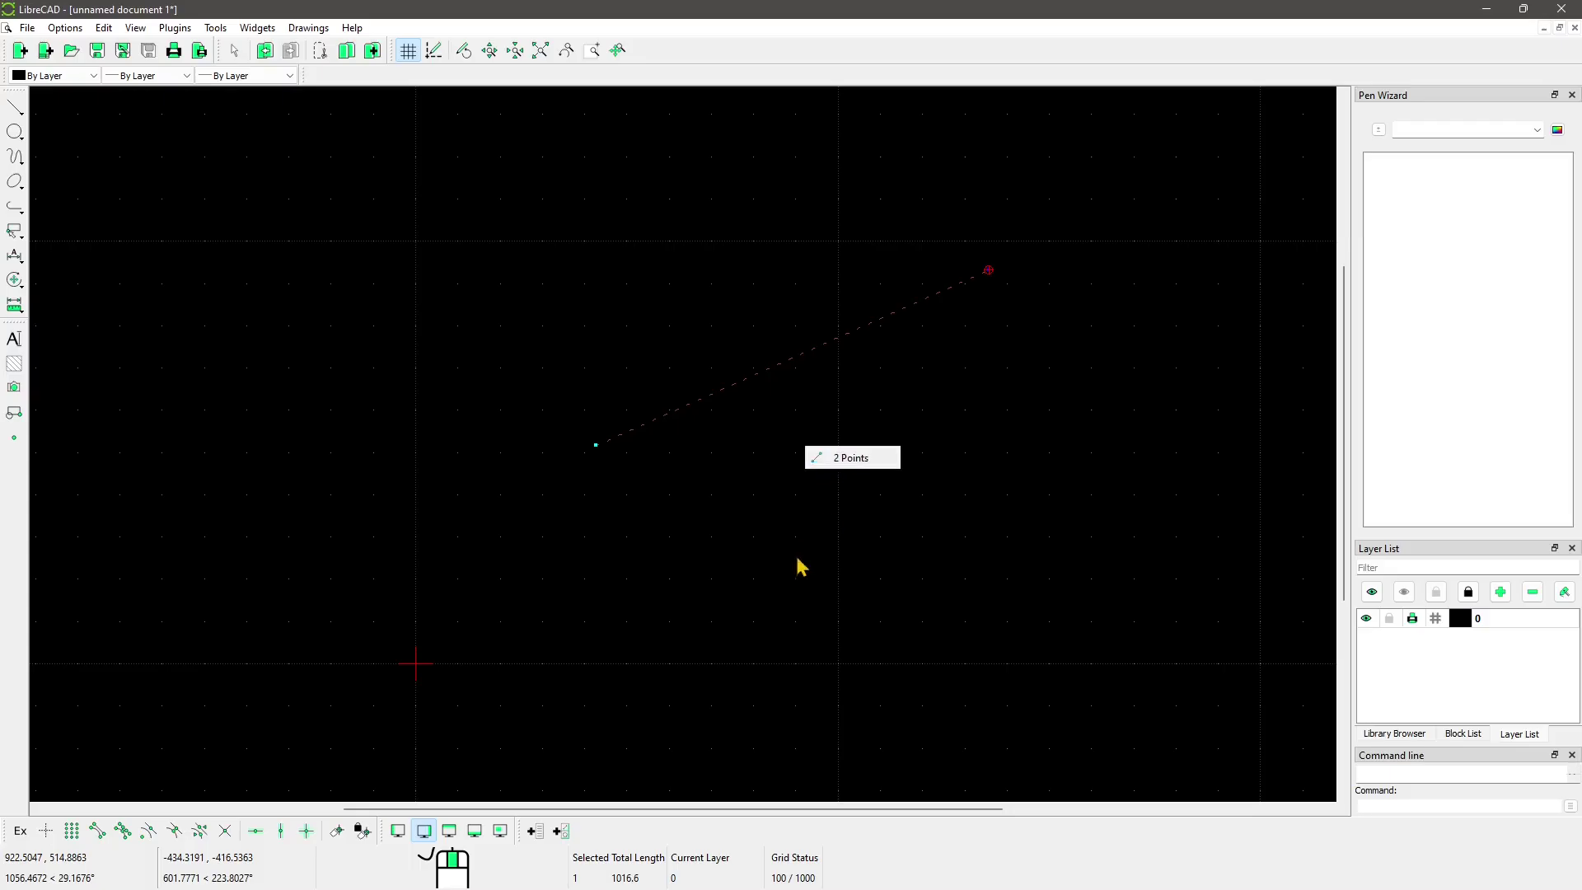
click(851, 460)
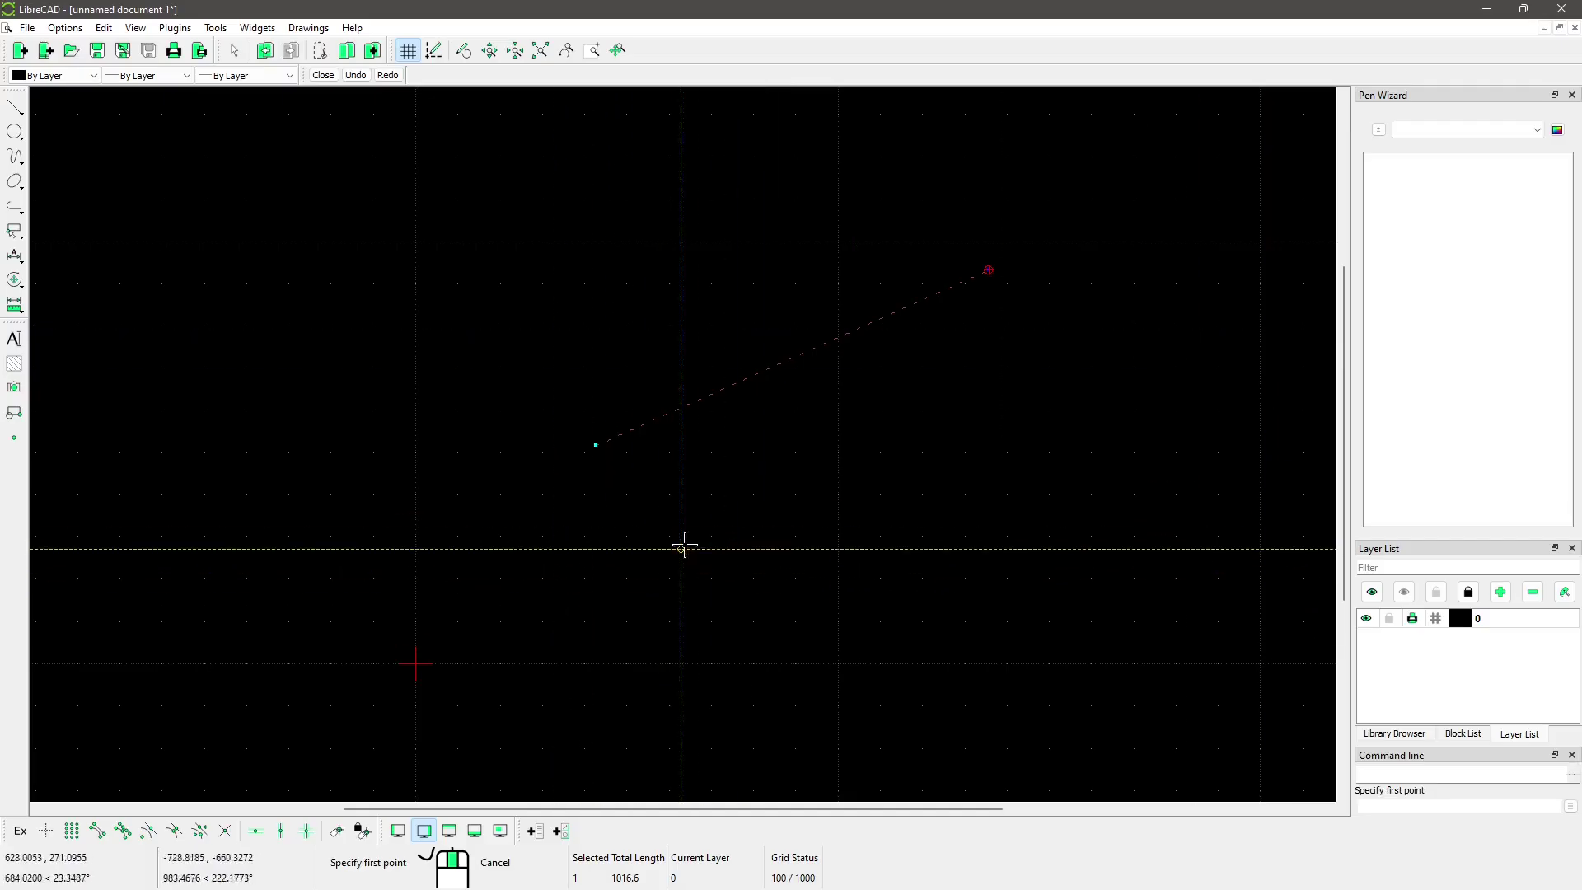
click(706, 533)
click(942, 388)
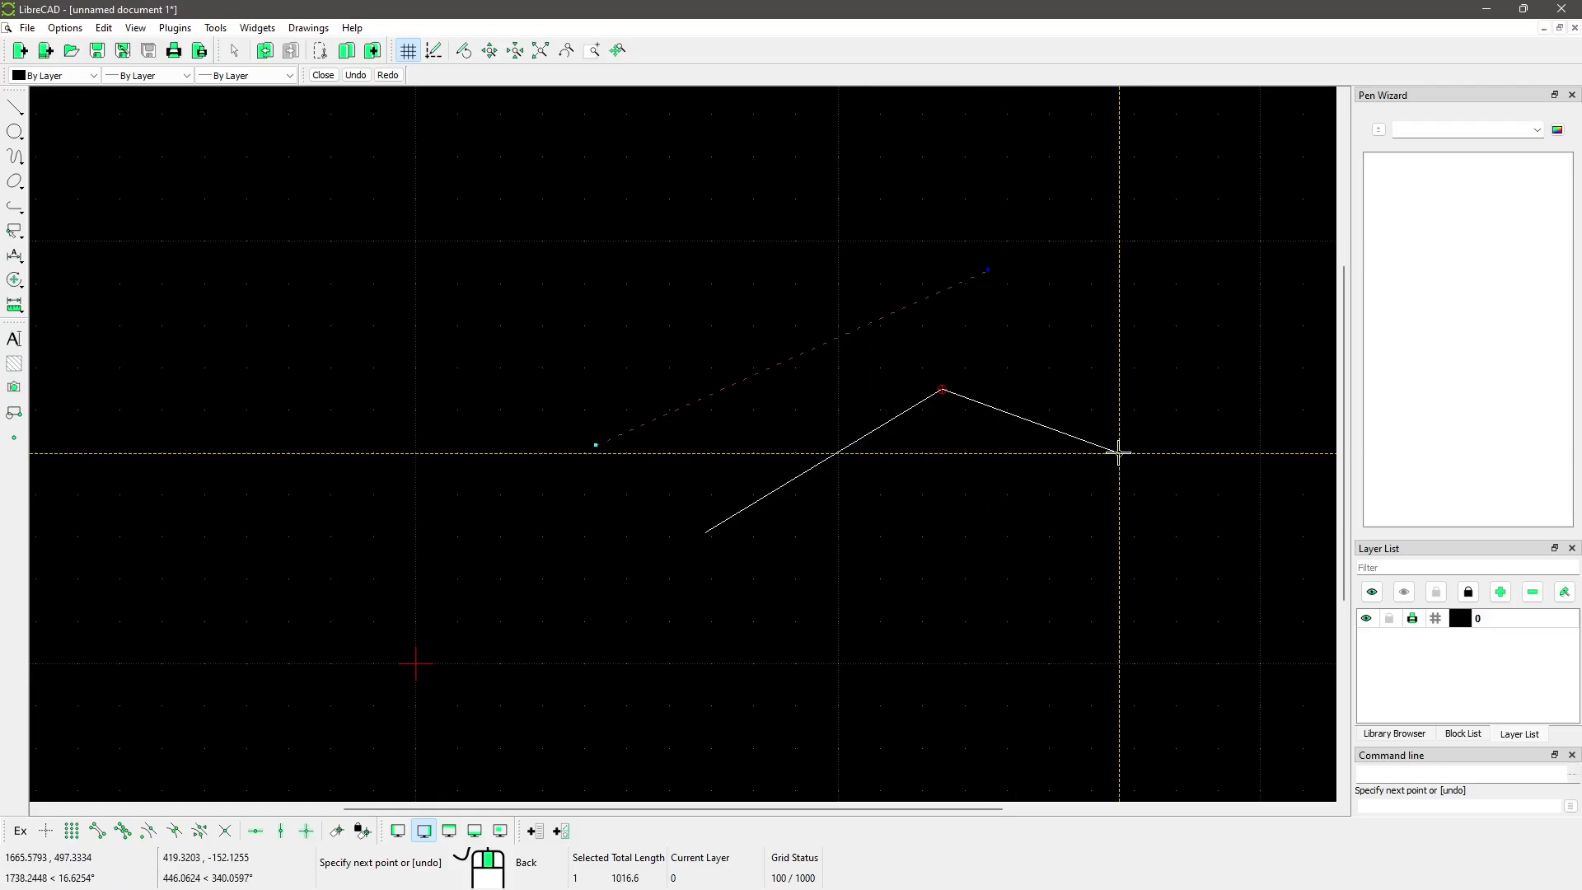
click(1063, 437)
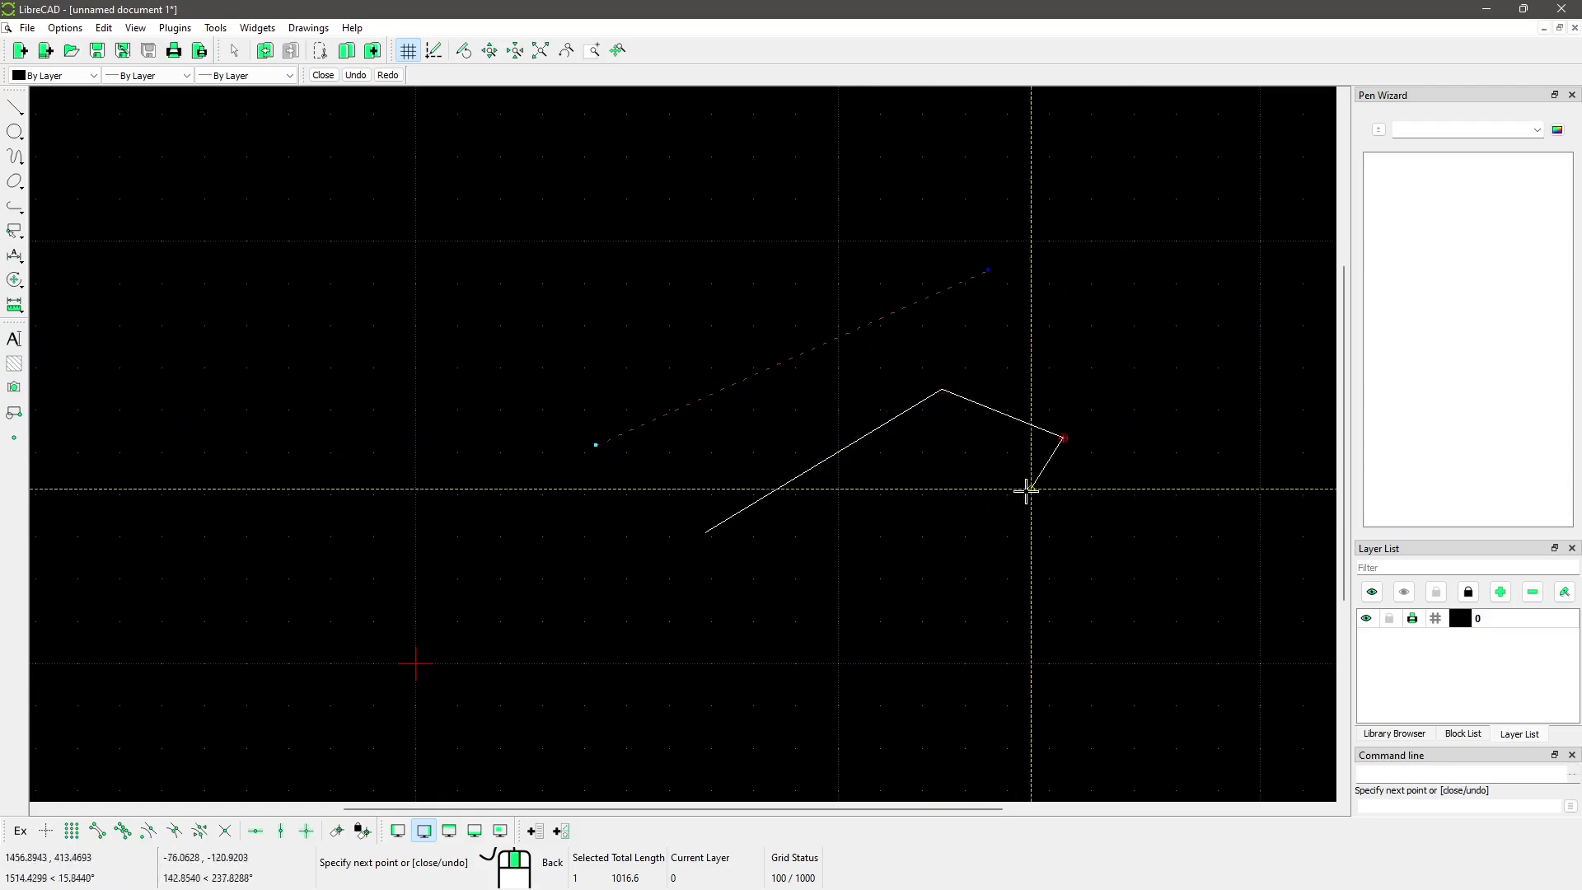
click(989, 547)
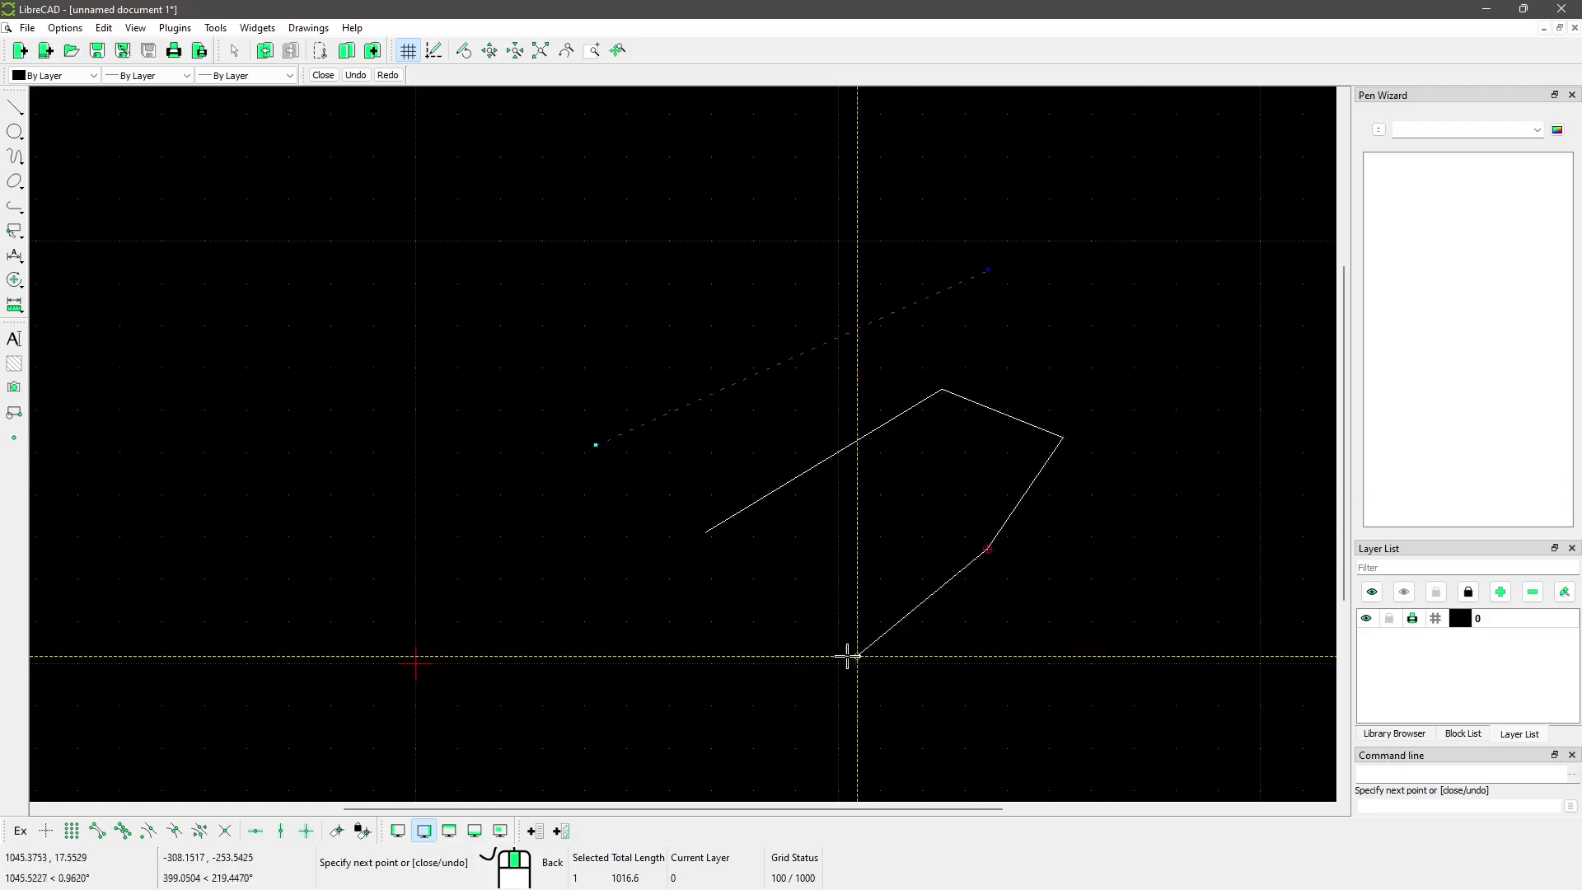
click(795, 640)
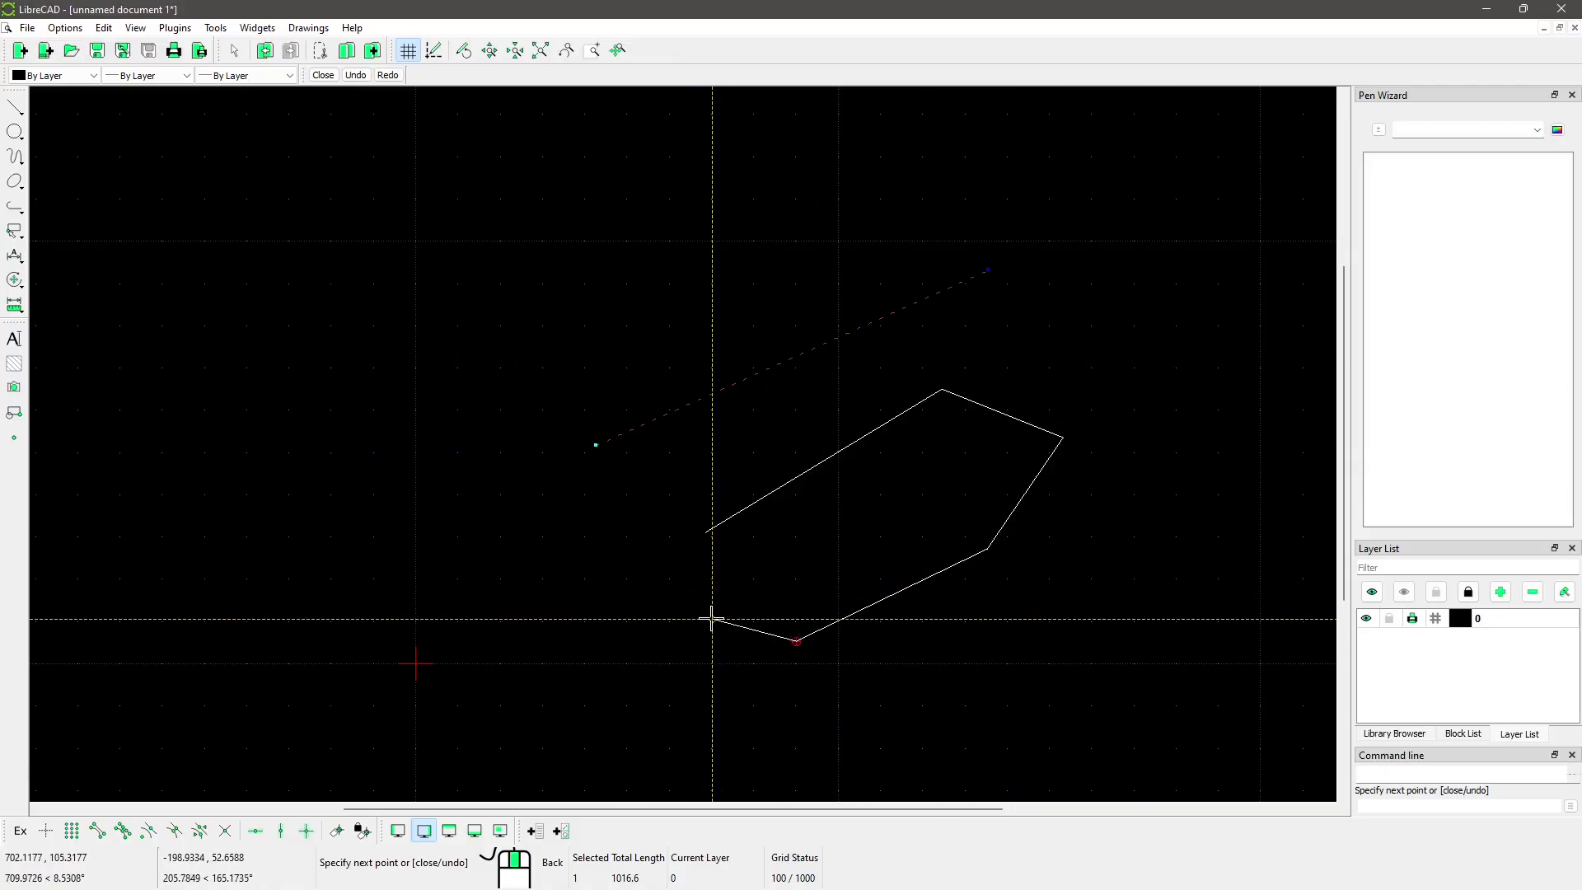
right_click(753, 626)
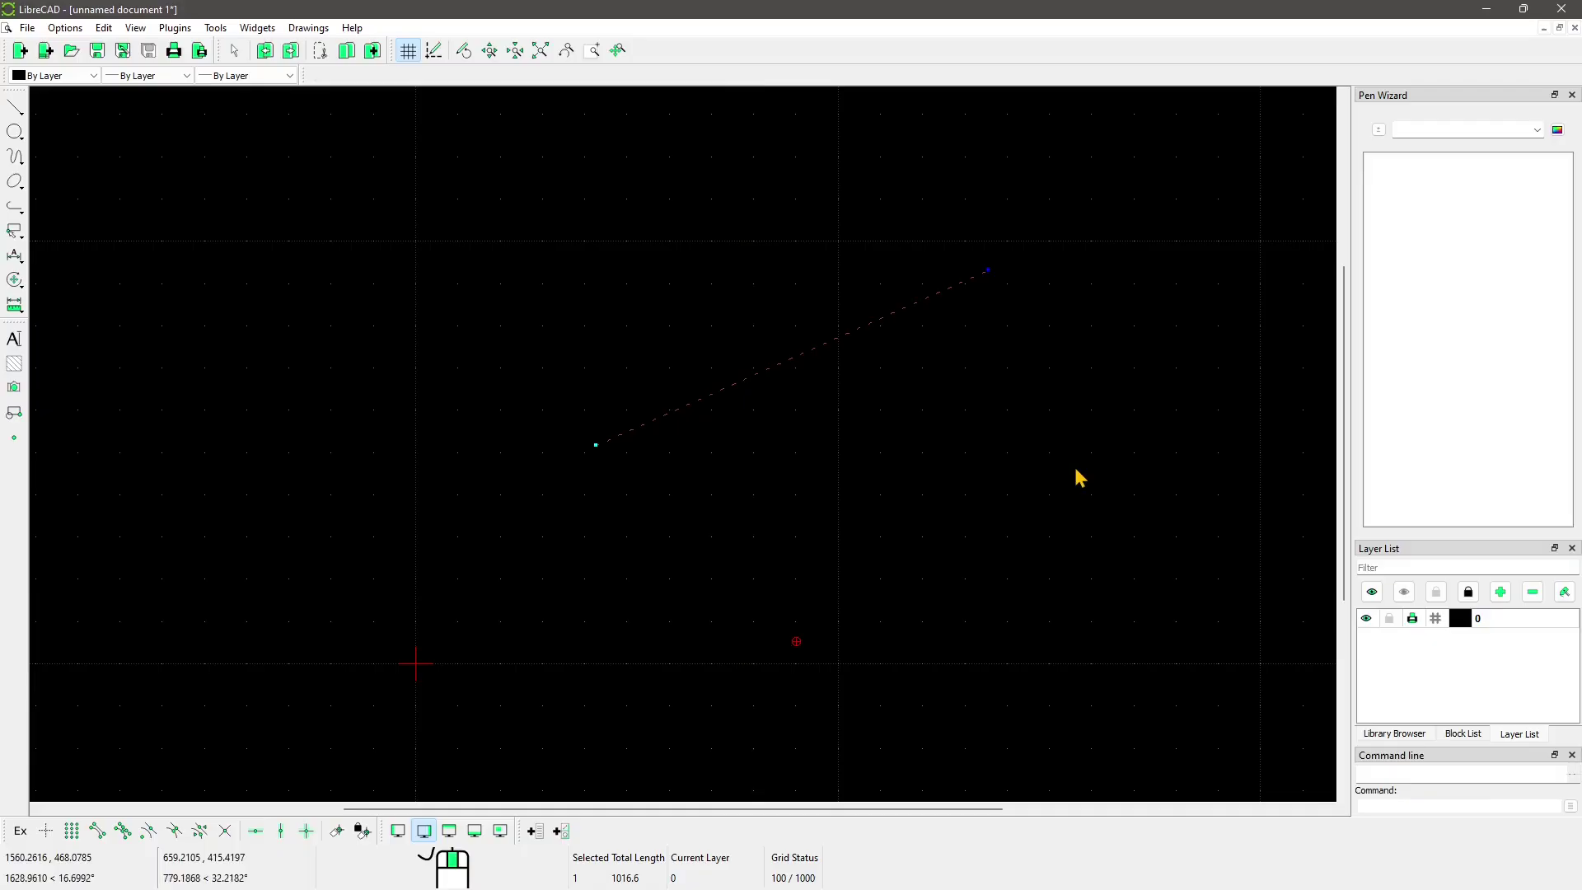
Redo the removed segments, undo three of them, then redo them back
key(ctrl+y)
key(ctrl+y)
key(ctrl+y)
key(ctrl+y)
click(268, 59)
click(268, 59)
click(269, 60)
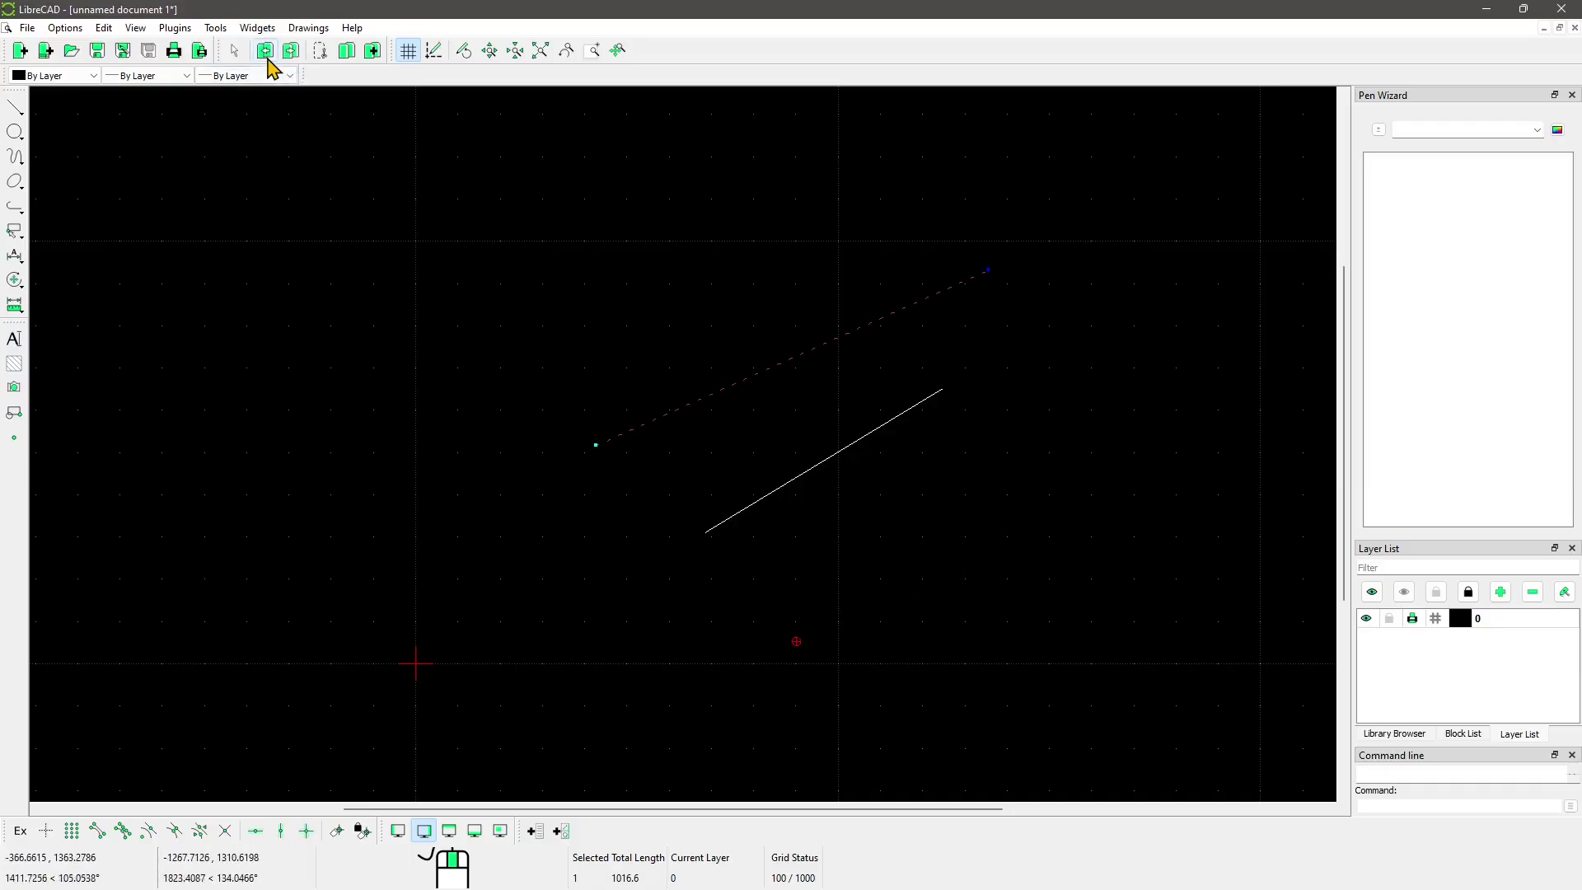
click(268, 59)
click(284, 55)
click(288, 58)
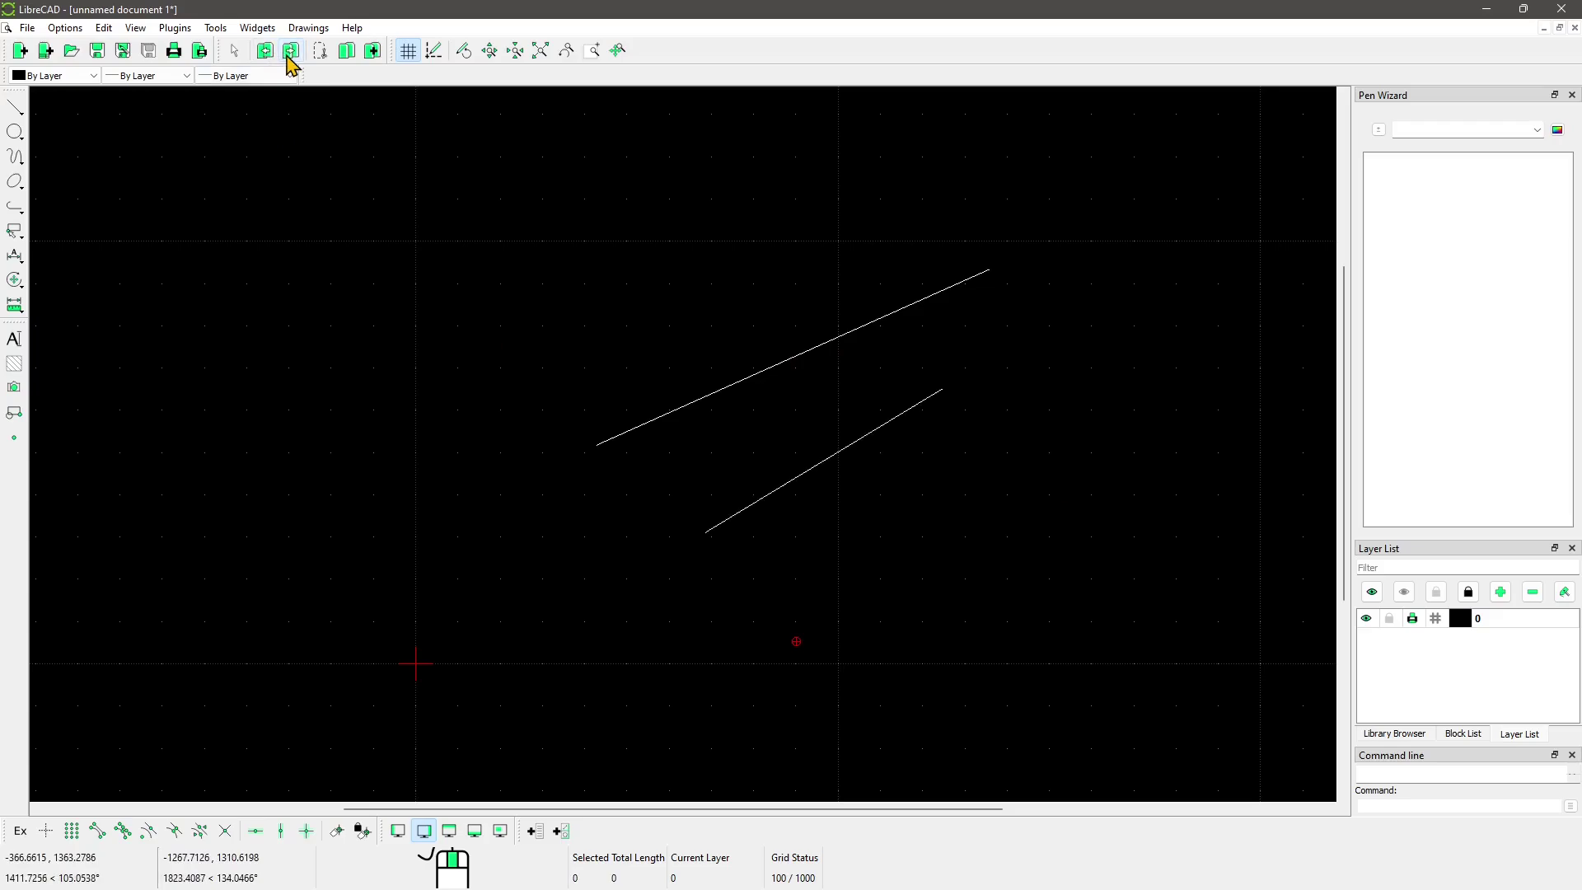
double_click(287, 57)
click(287, 58)
Undo every drawn line until the canvas is empty, then pan to a fresh area
click(267, 58)
click(267, 59)
click(267, 59)
click(268, 60)
click(268, 61)
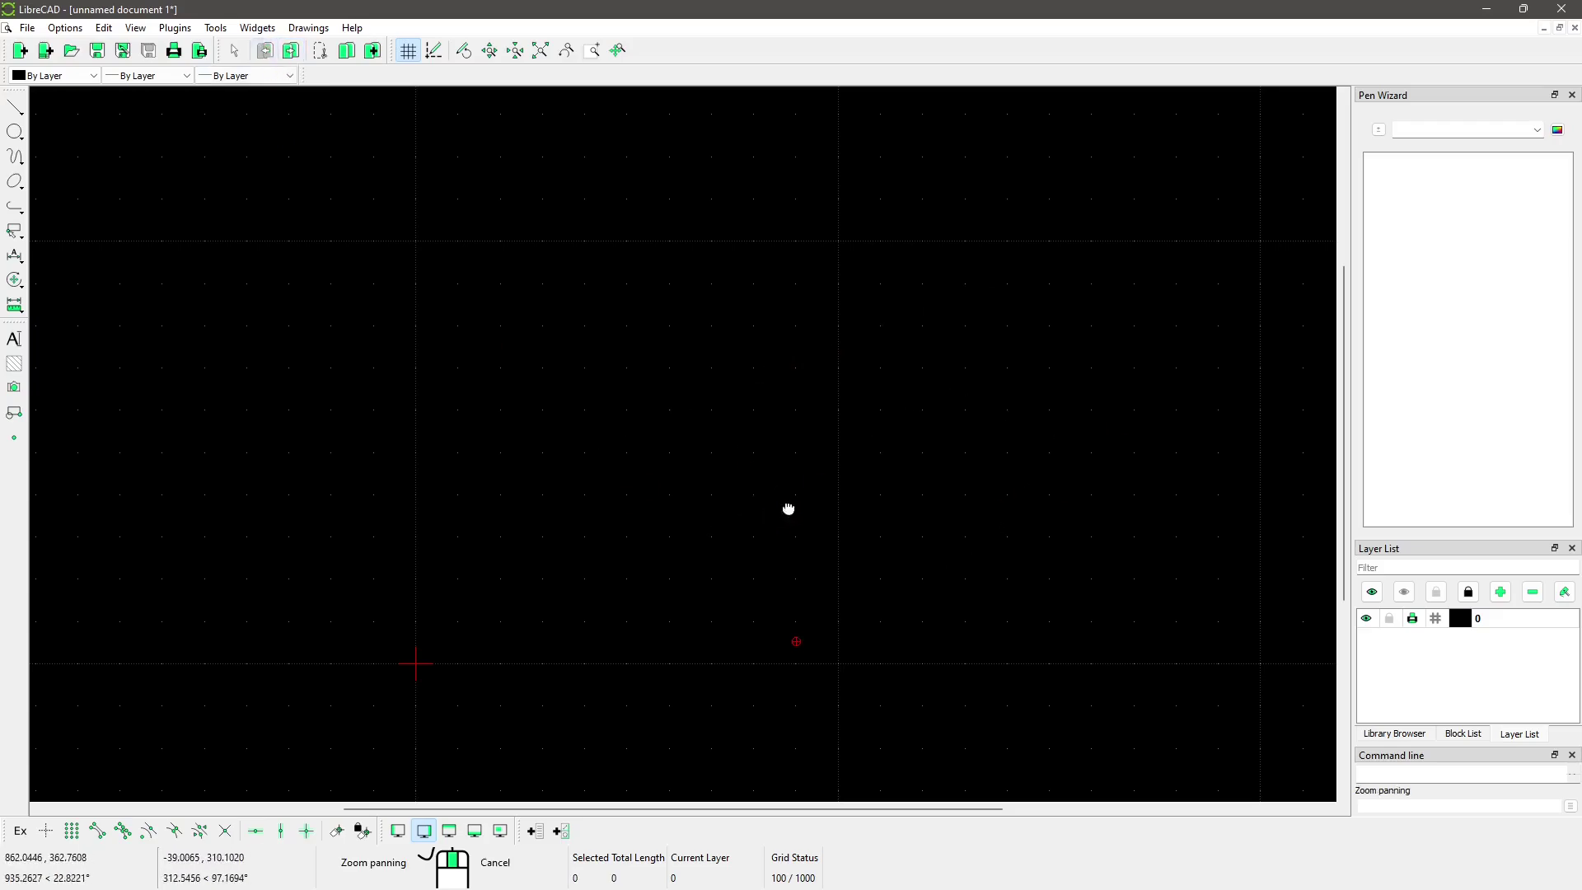
middle_drag(788, 508, 565, 547)
scroll(546, 527, up, 1)
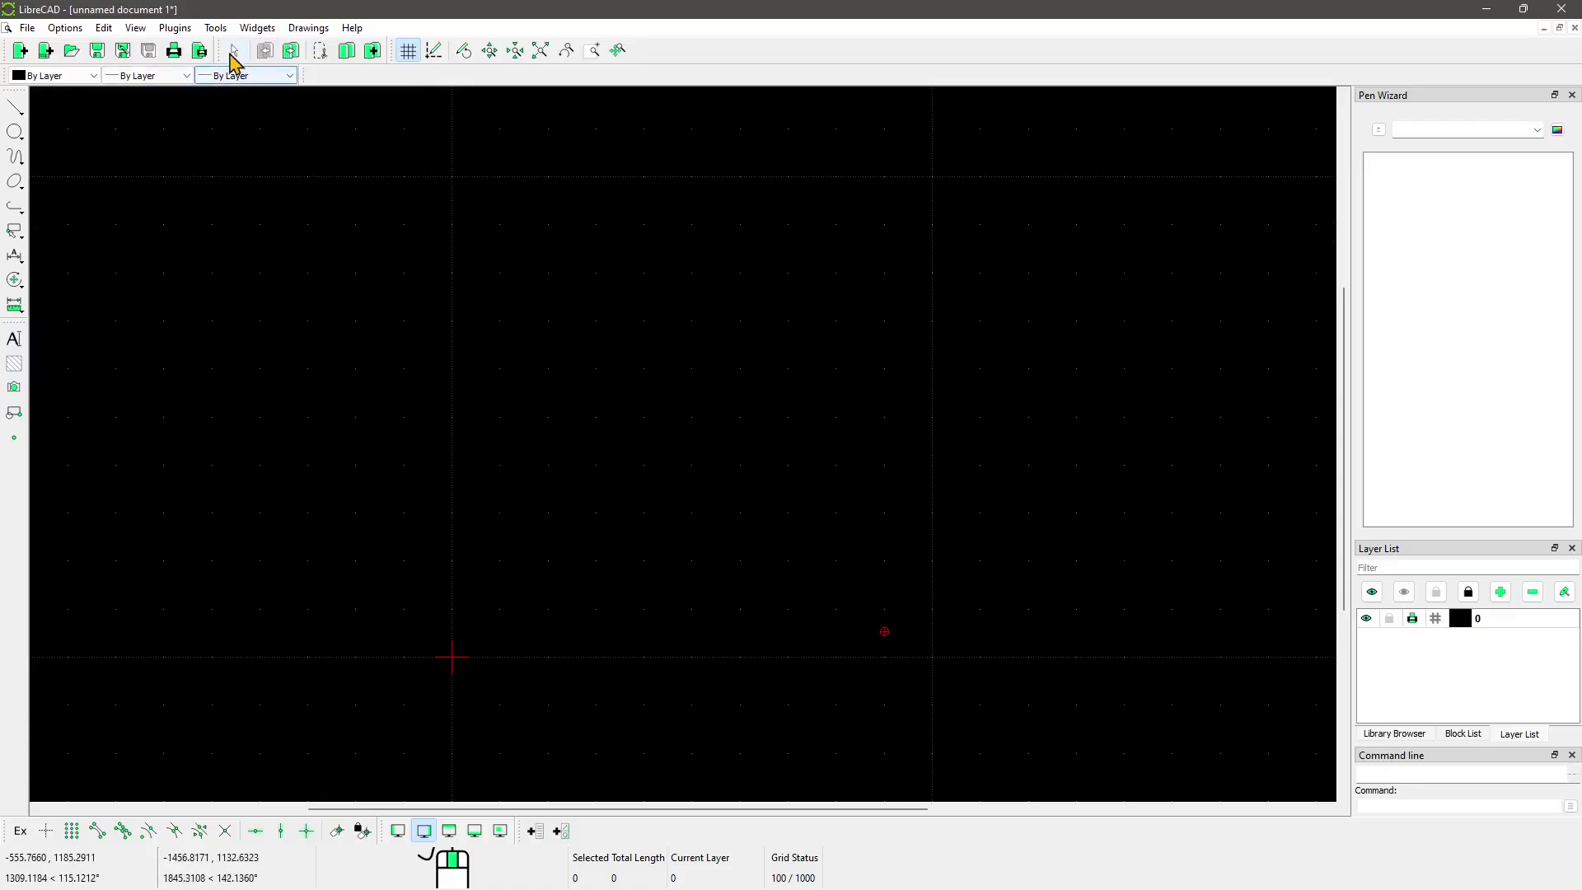
Draw a short rising 2 Points line and end the command with Esc
click(15, 108)
click(68, 108)
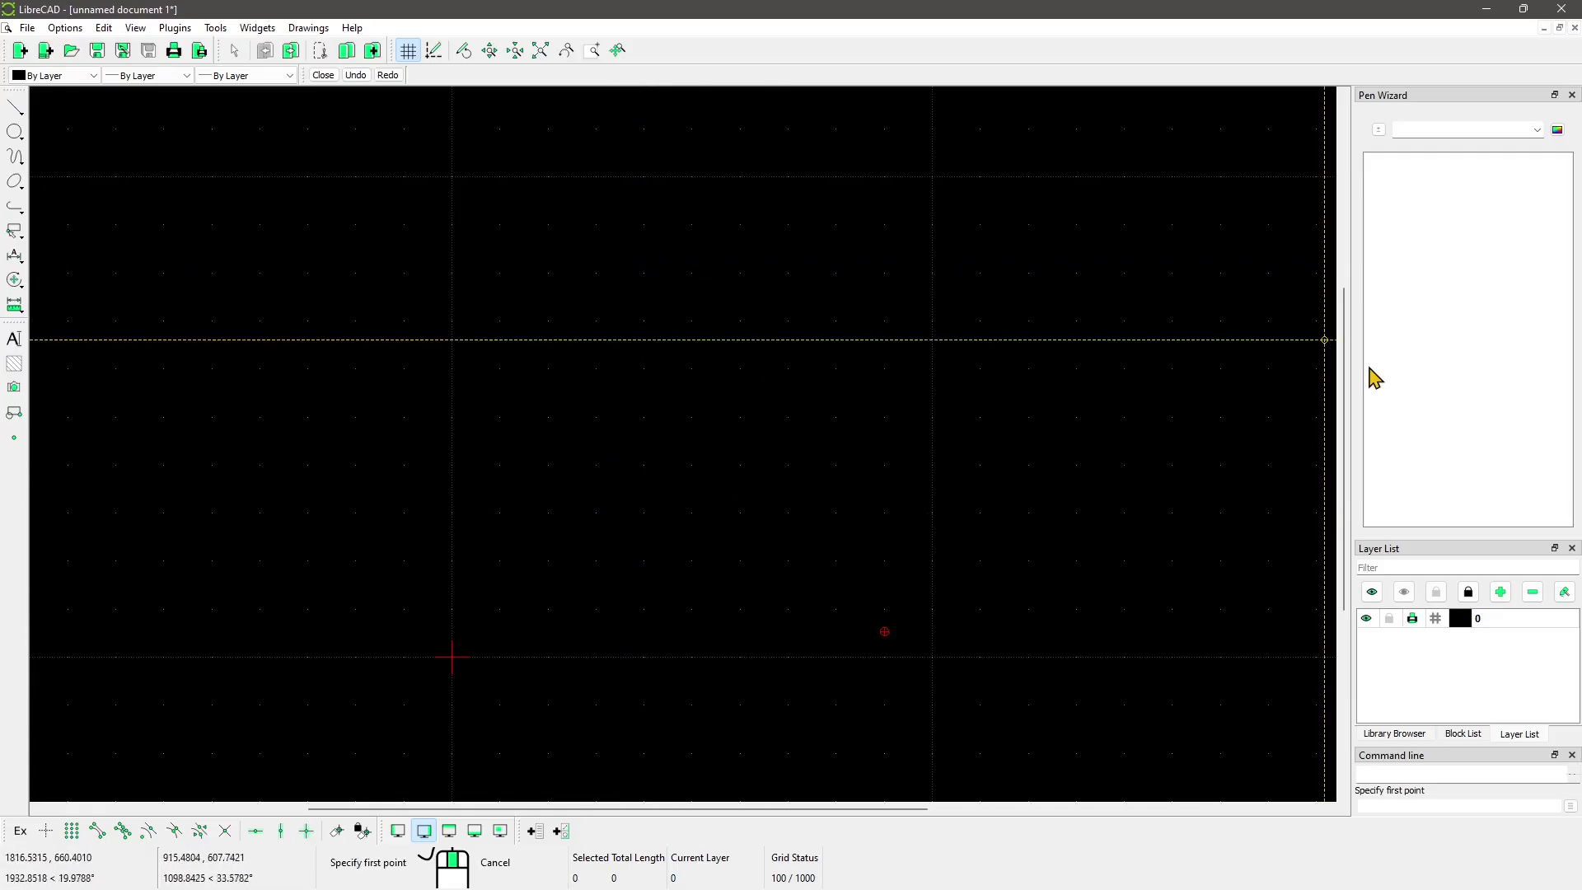
click(557, 539)
click(704, 428)
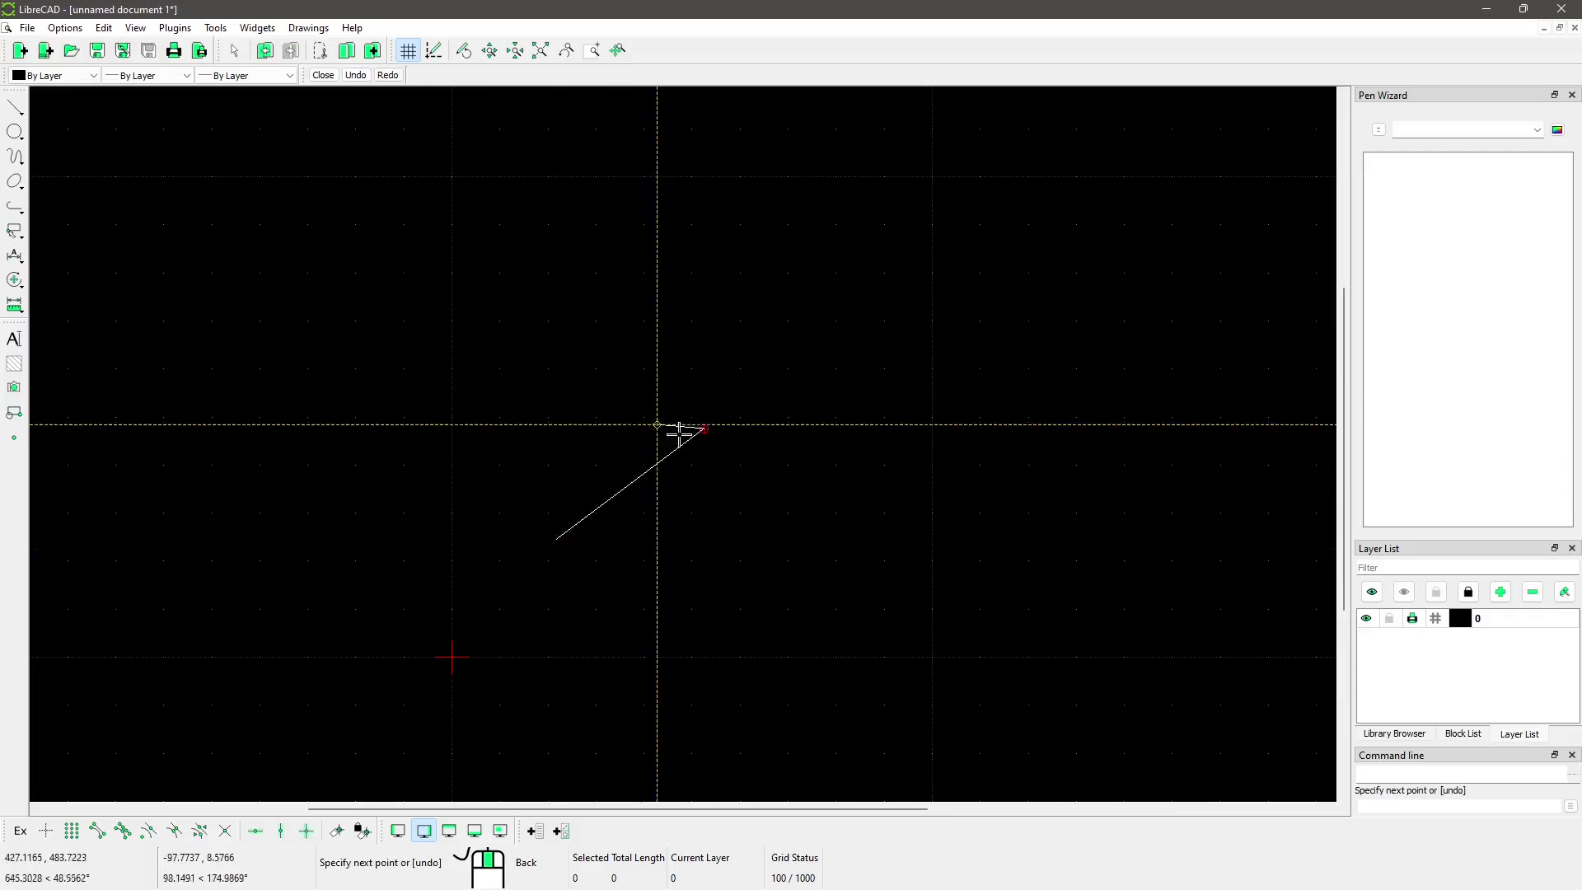
key(Escape)
Undo and redo the new line, then select it to read its 383.547 length
click(268, 53)
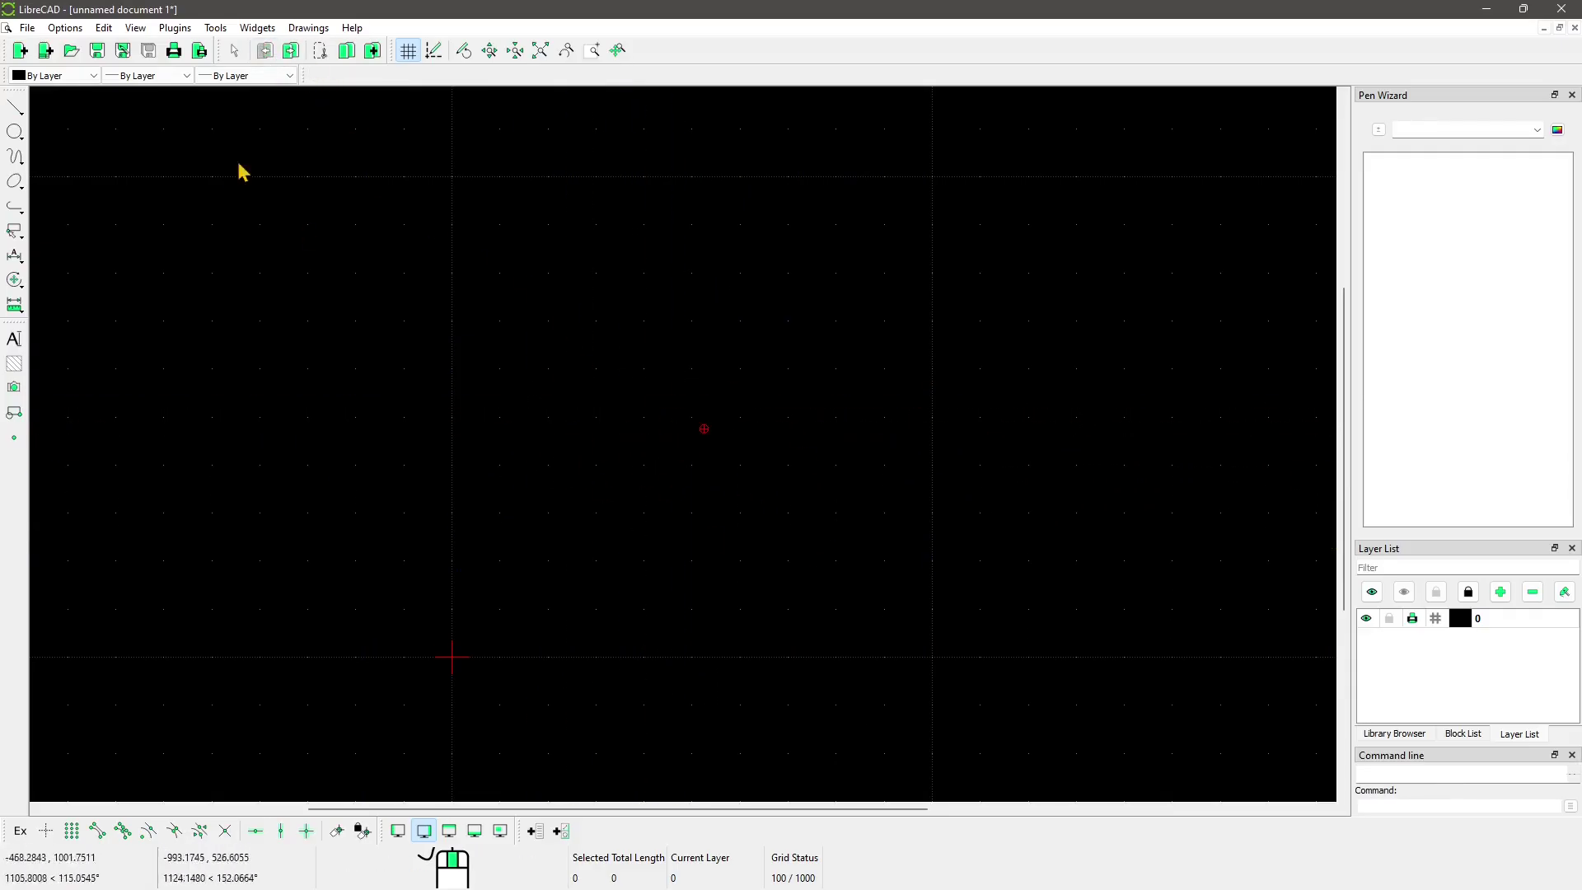
click(291, 51)
click(663, 473)
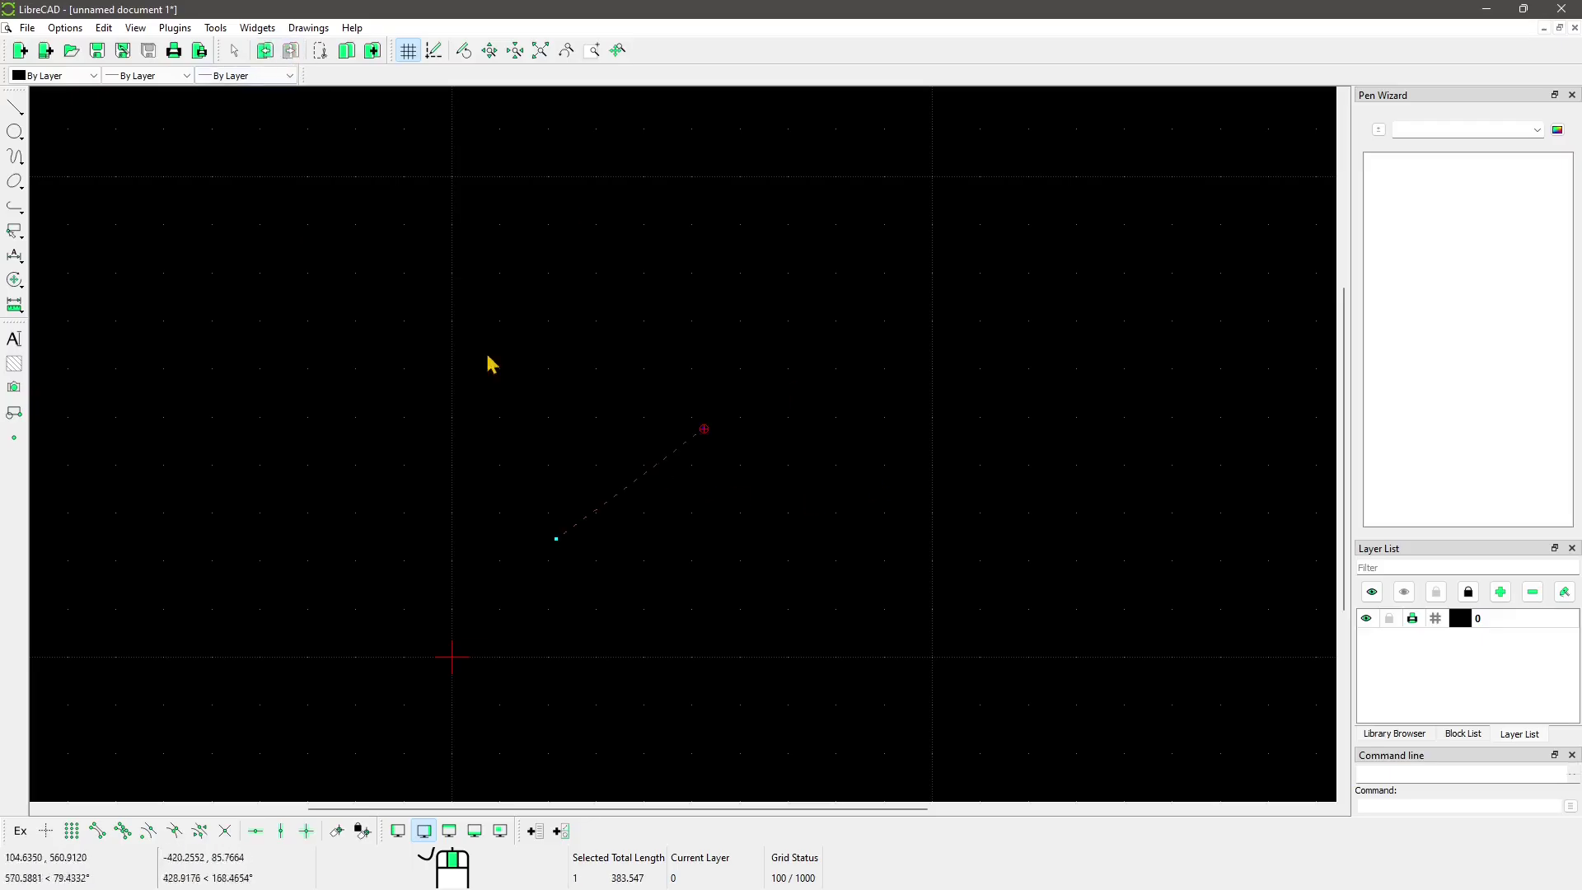
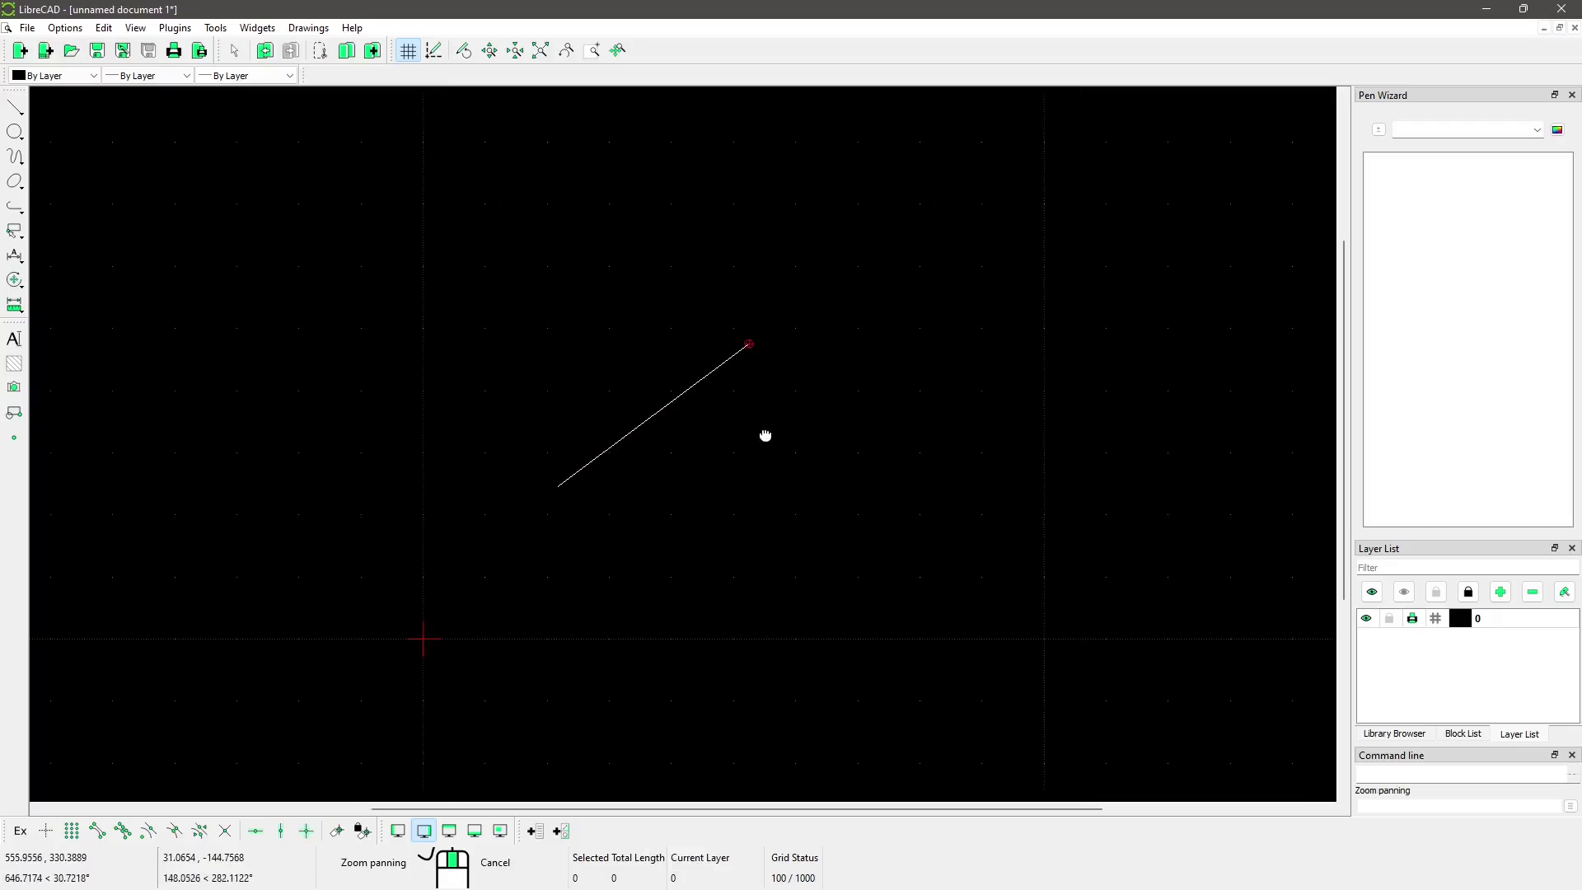
Start the line command by typing line at the command line
click(14, 108)
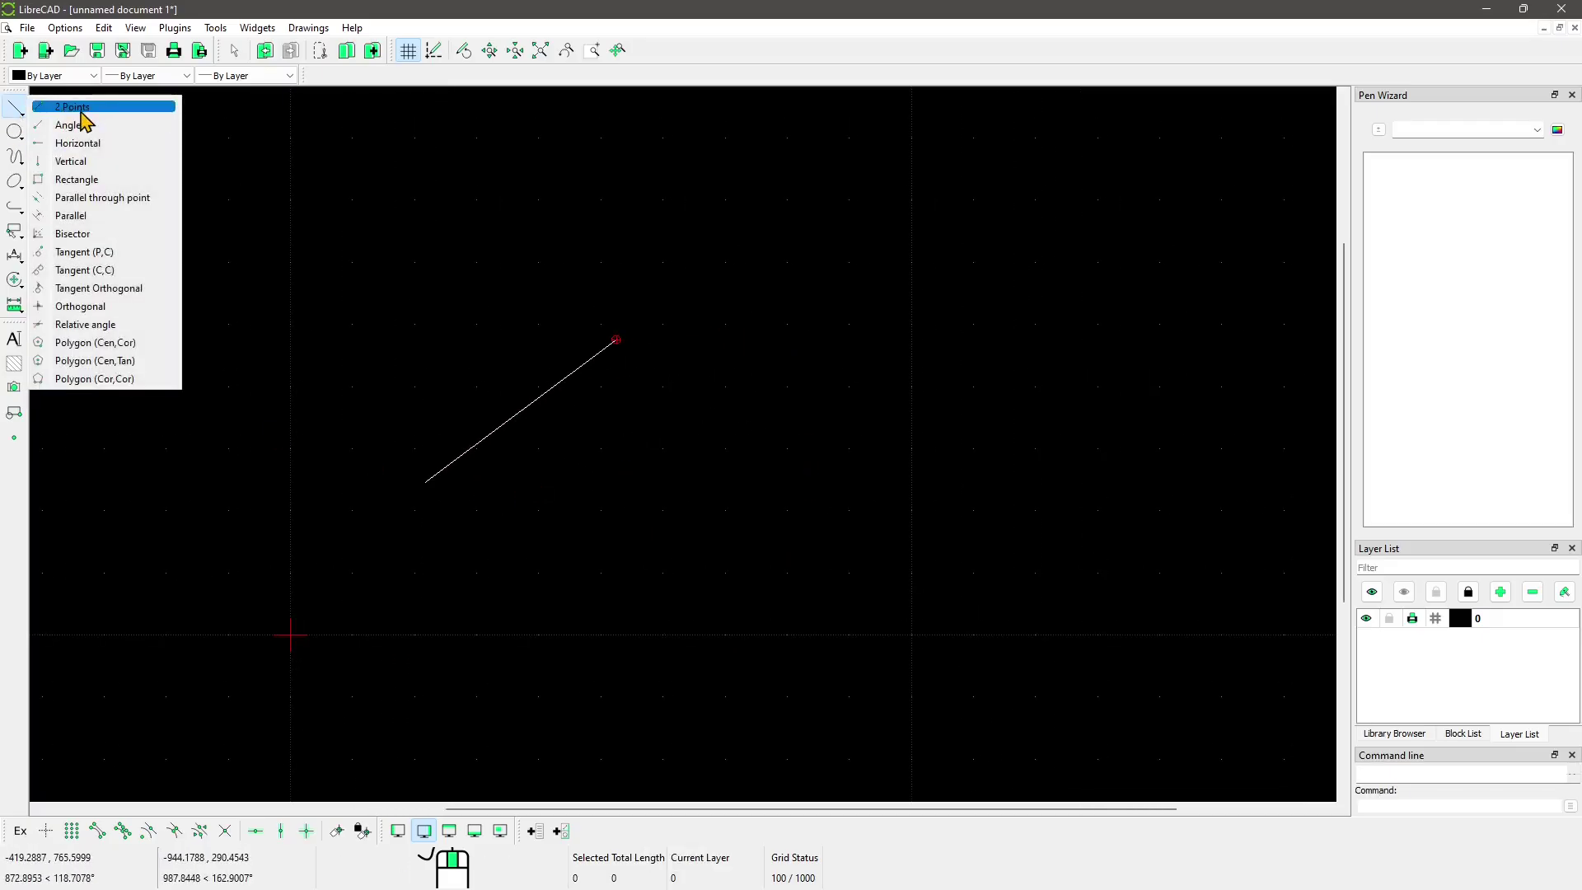
click(38, 107)
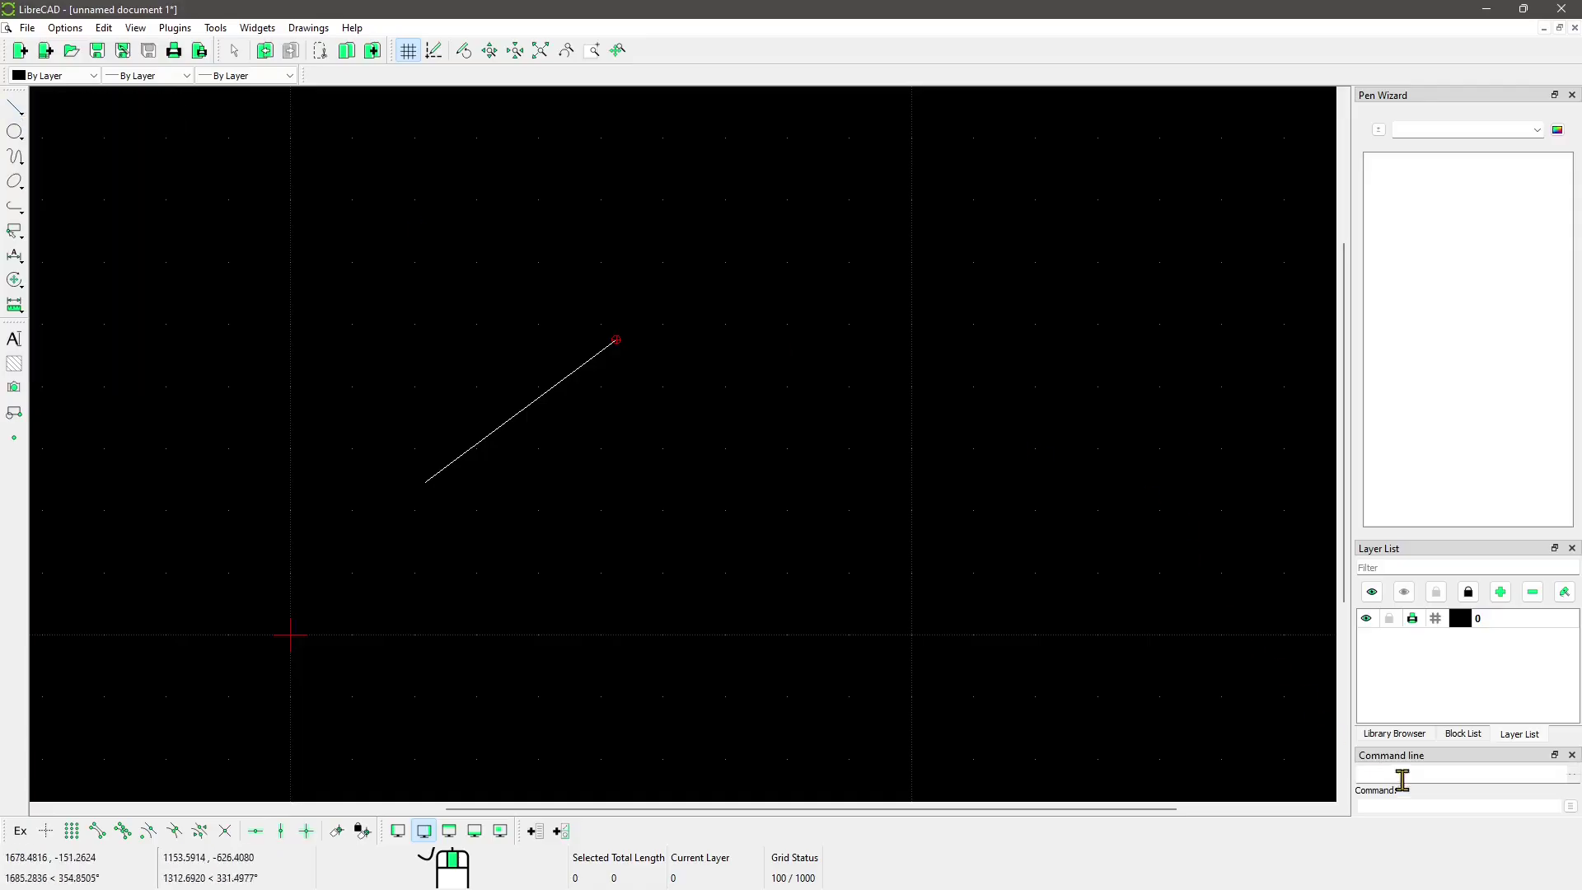
click(1393, 802)
text(line)
key(Return)
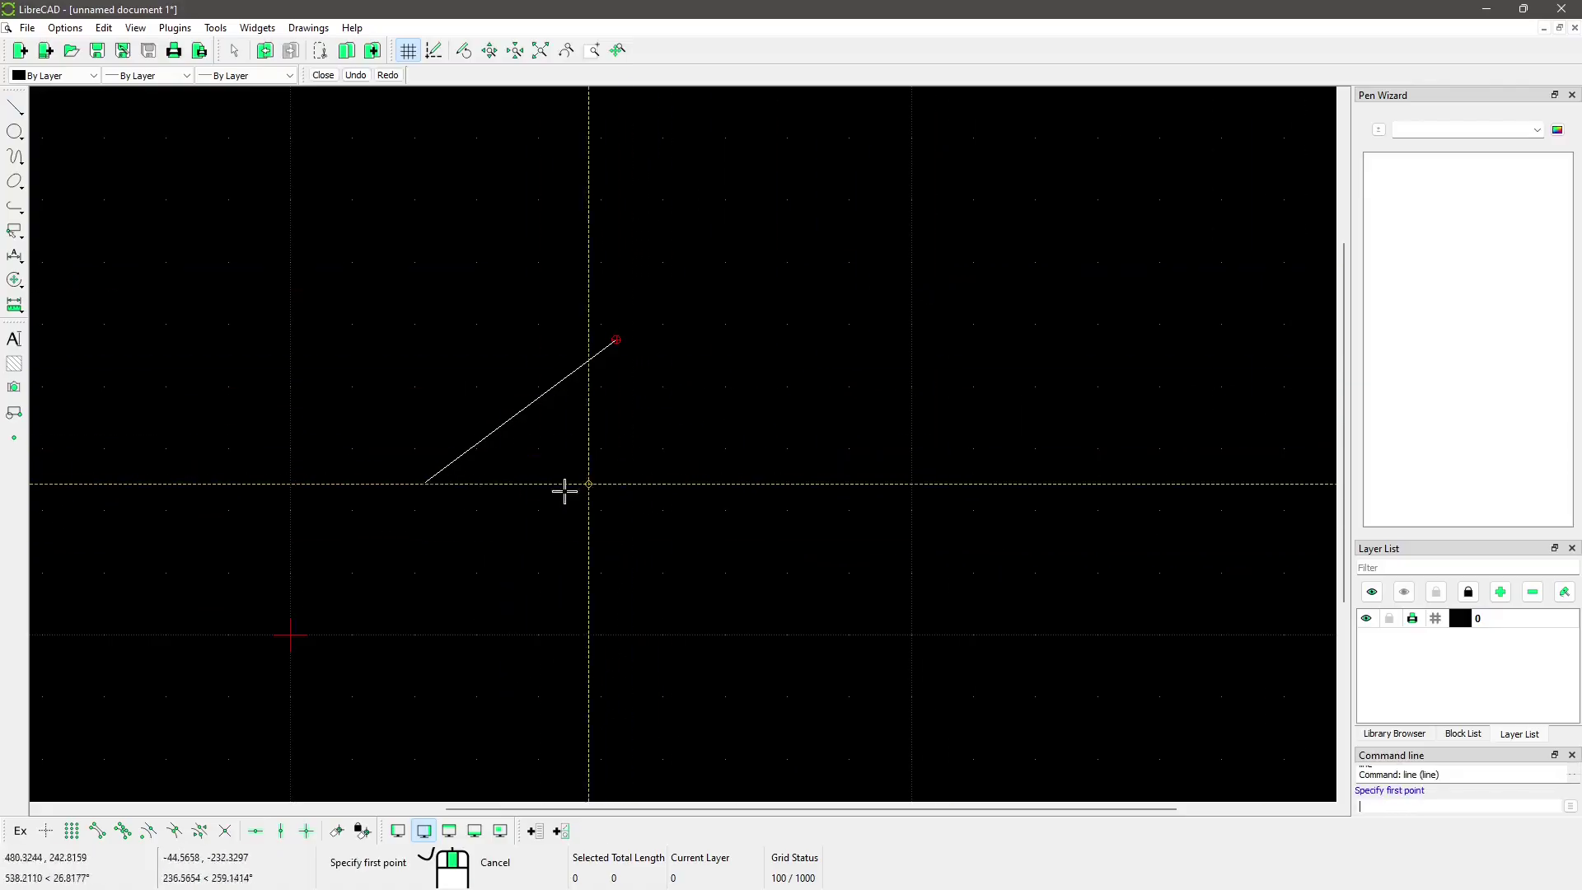
Draw a diagonal line parallel to the first, undoing the extra segment, then end the command
click(570, 521)
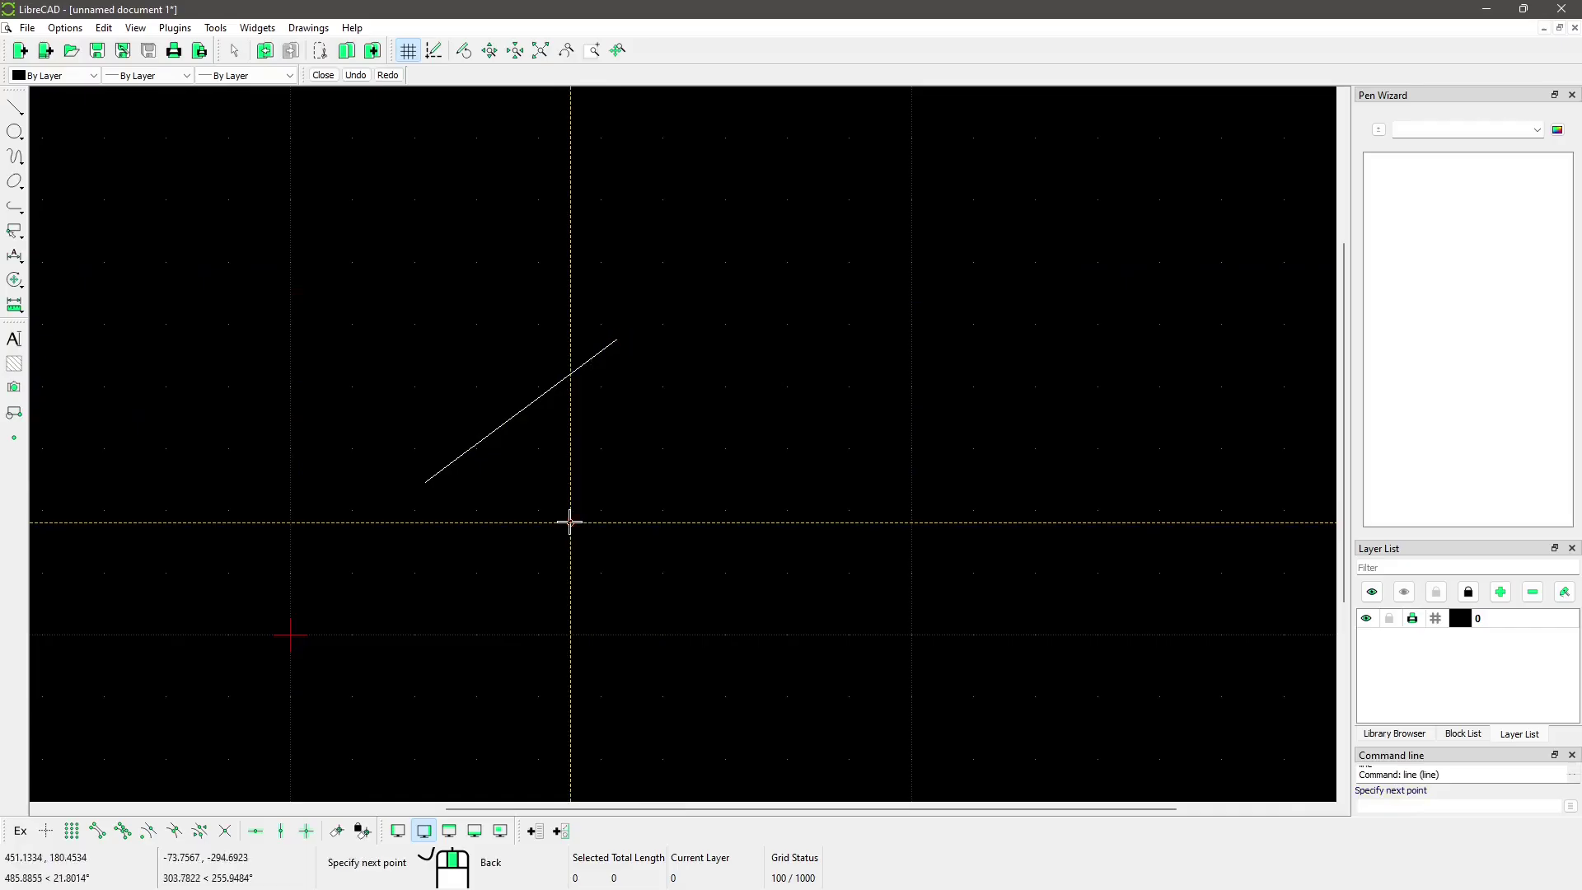
click(782, 324)
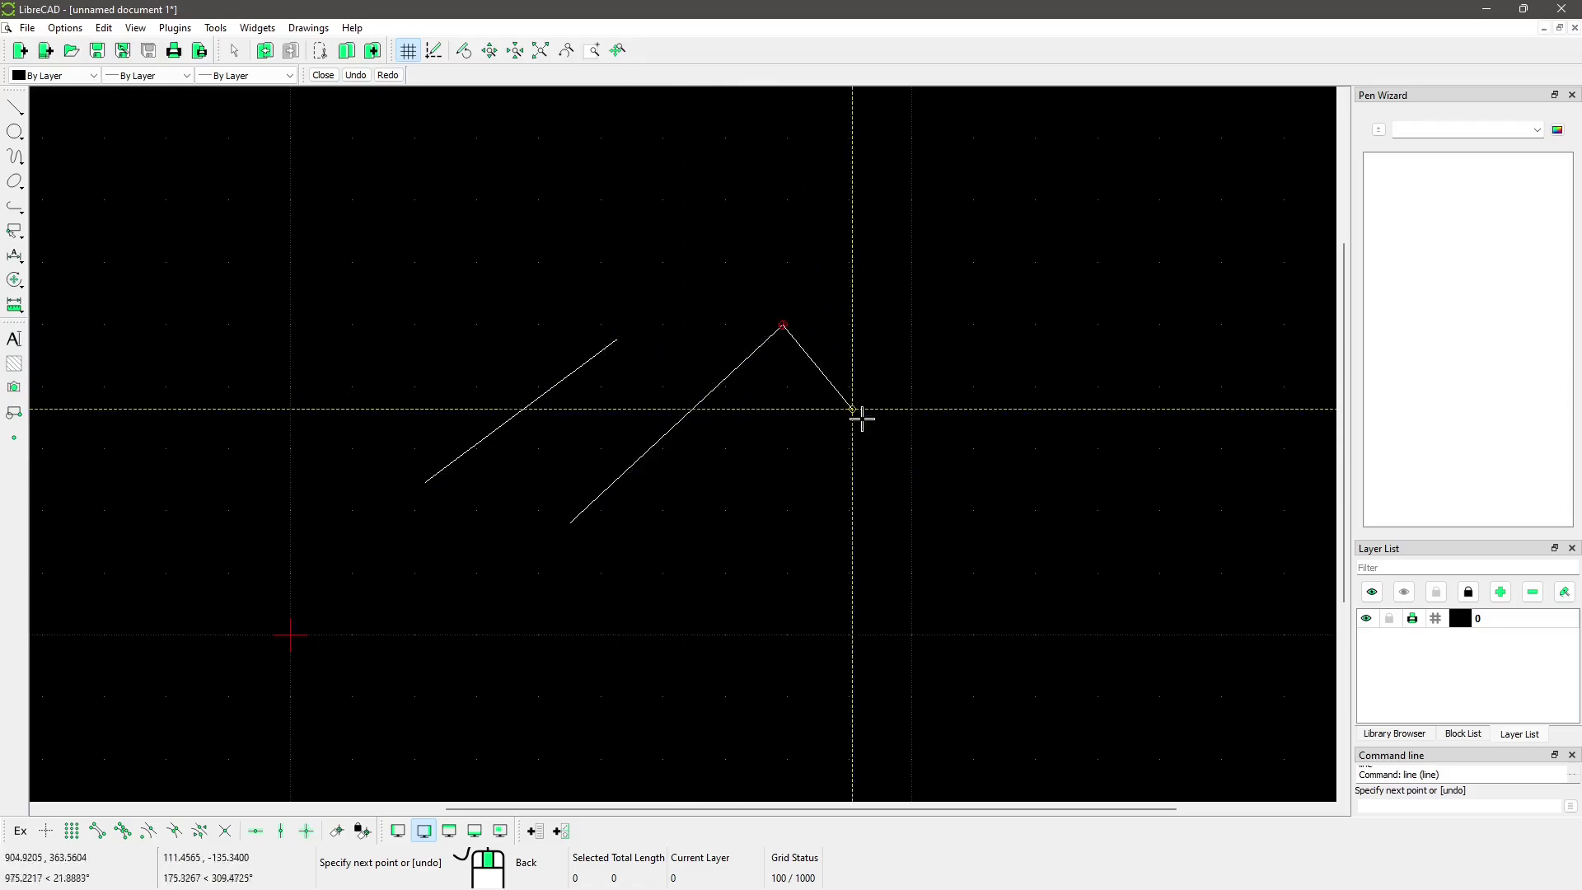
click(914, 407)
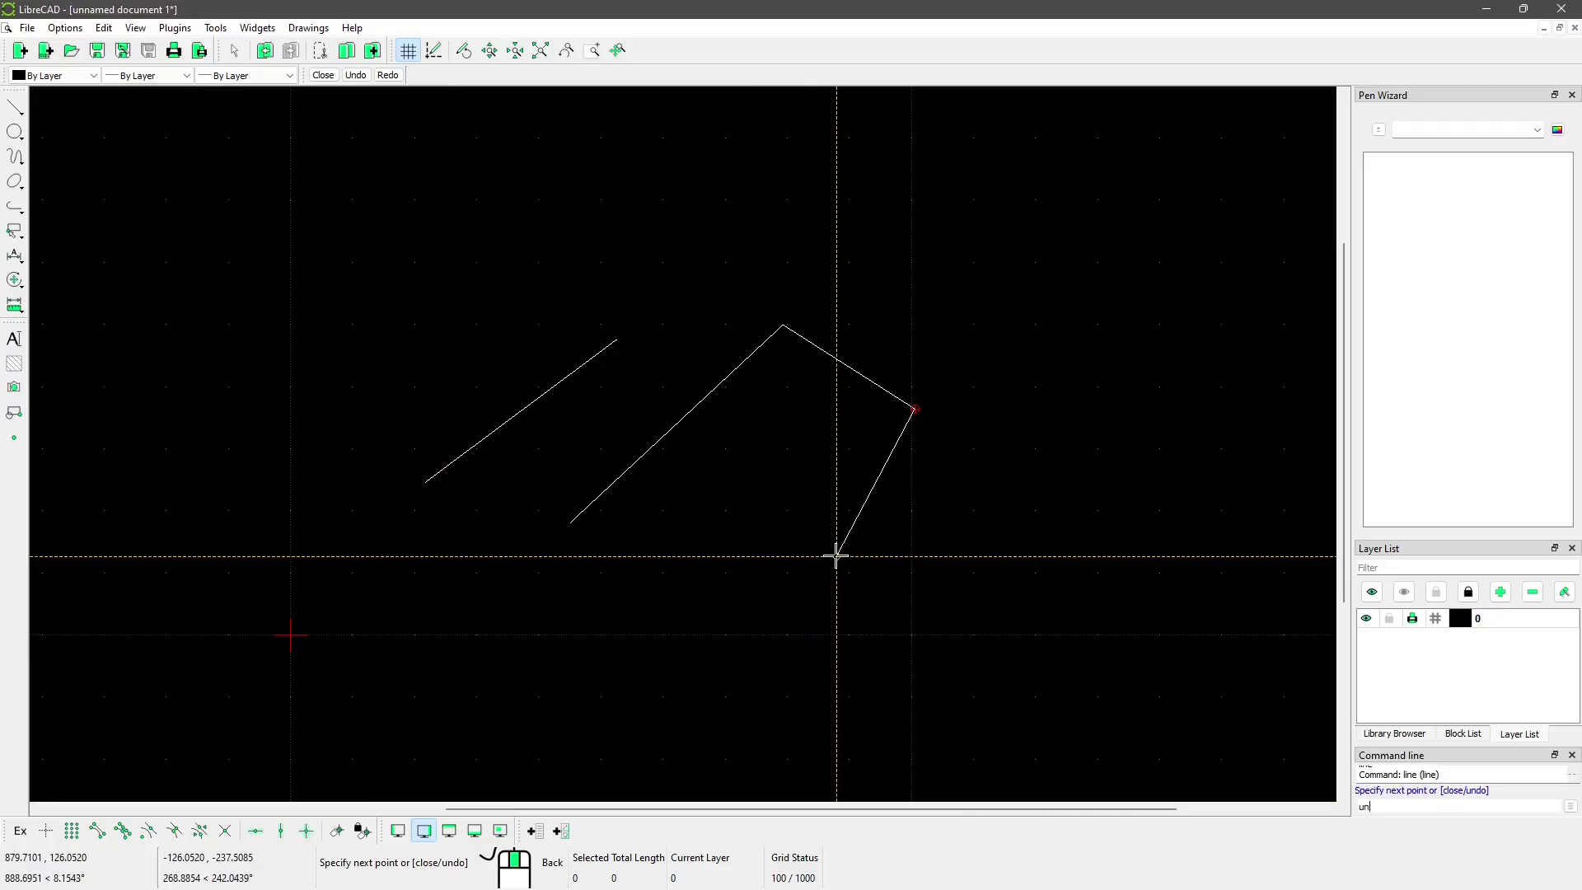
key(Return)
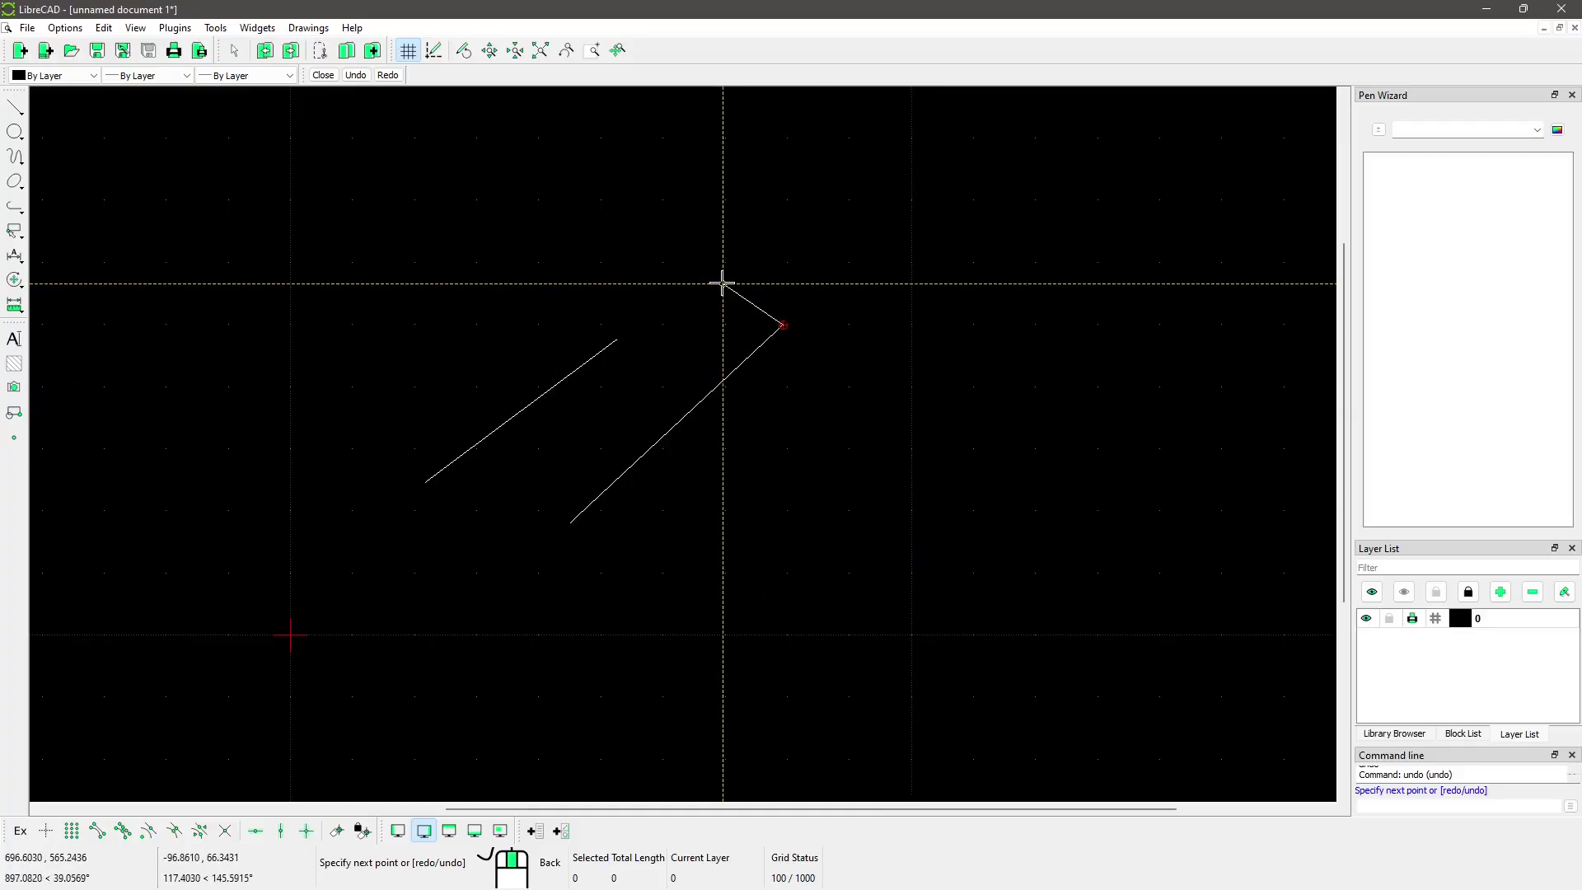
right_click(871, 399)
right_click(919, 590)
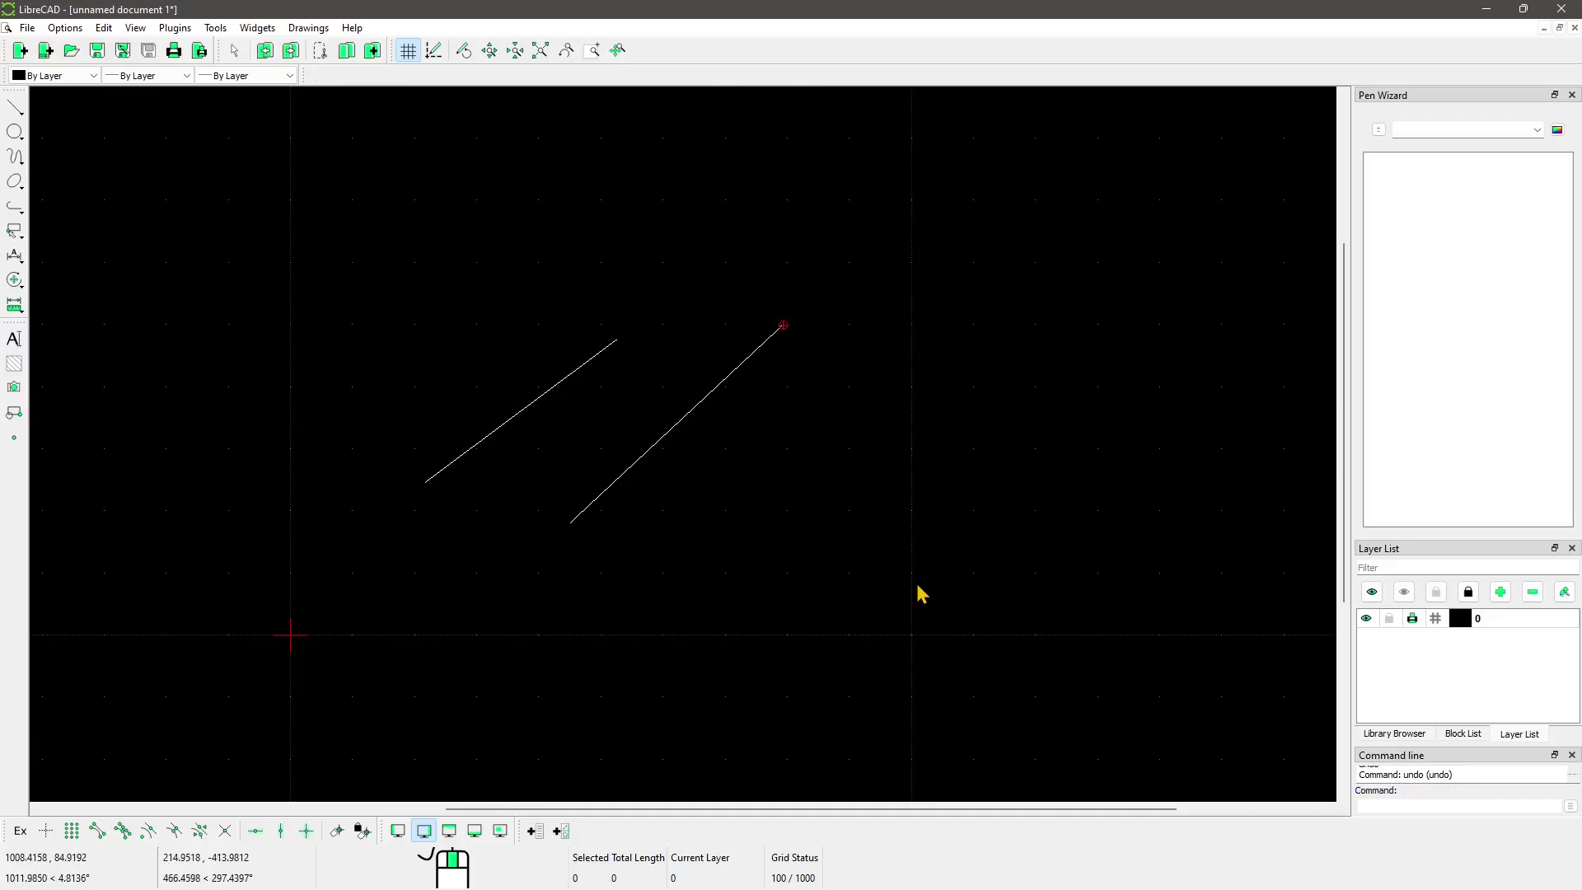
Start the line command with typed line after cancelling a toolbar 2-point line
click(15, 107)
click(75, 108)
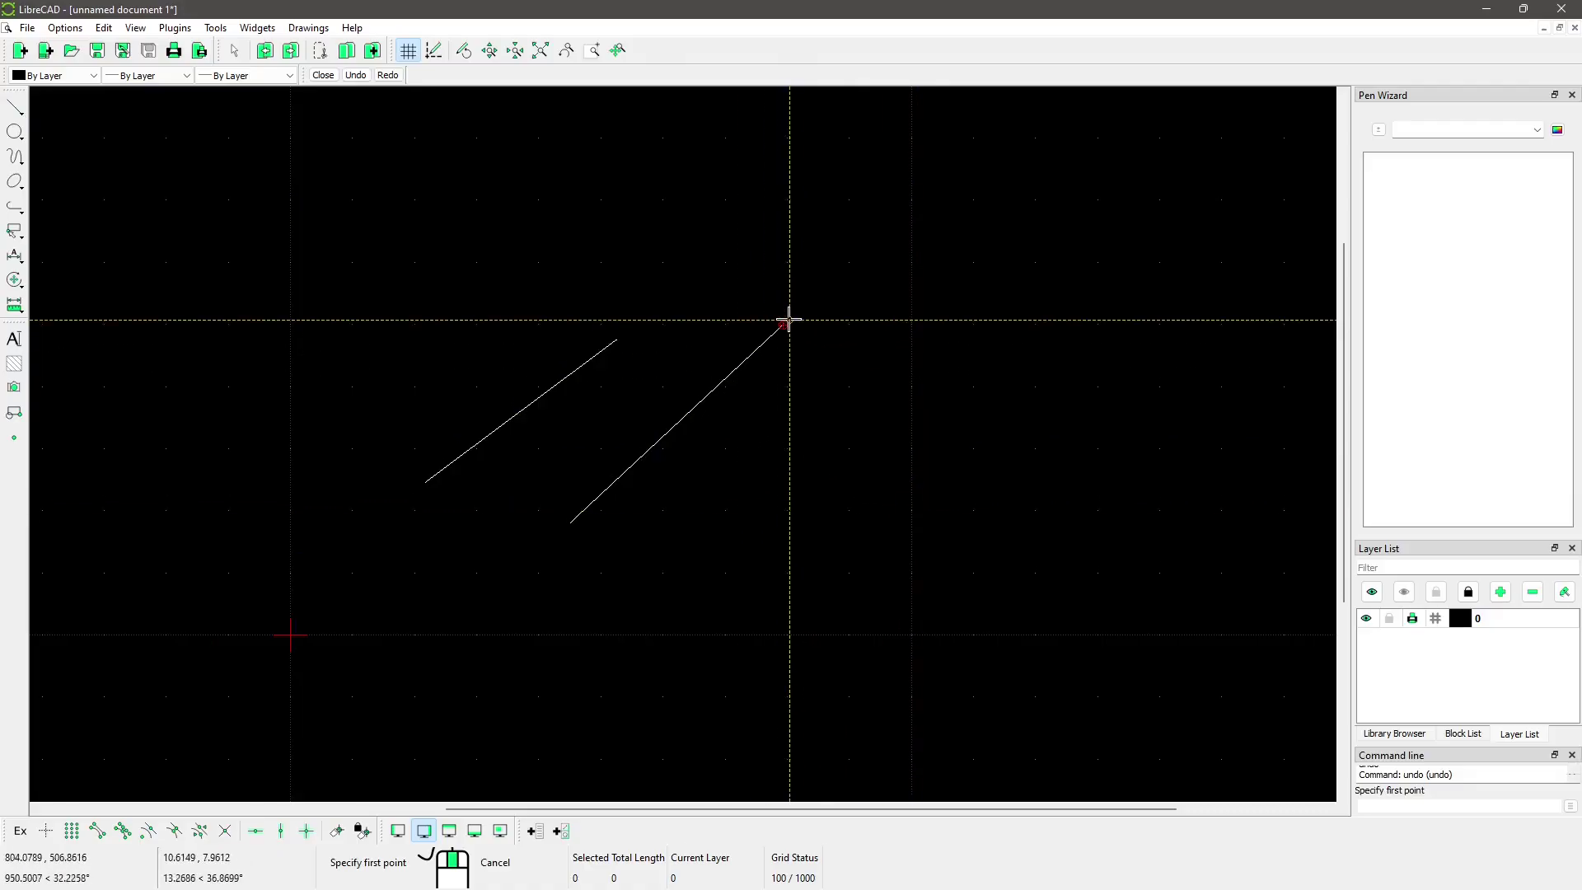
right_click(989, 492)
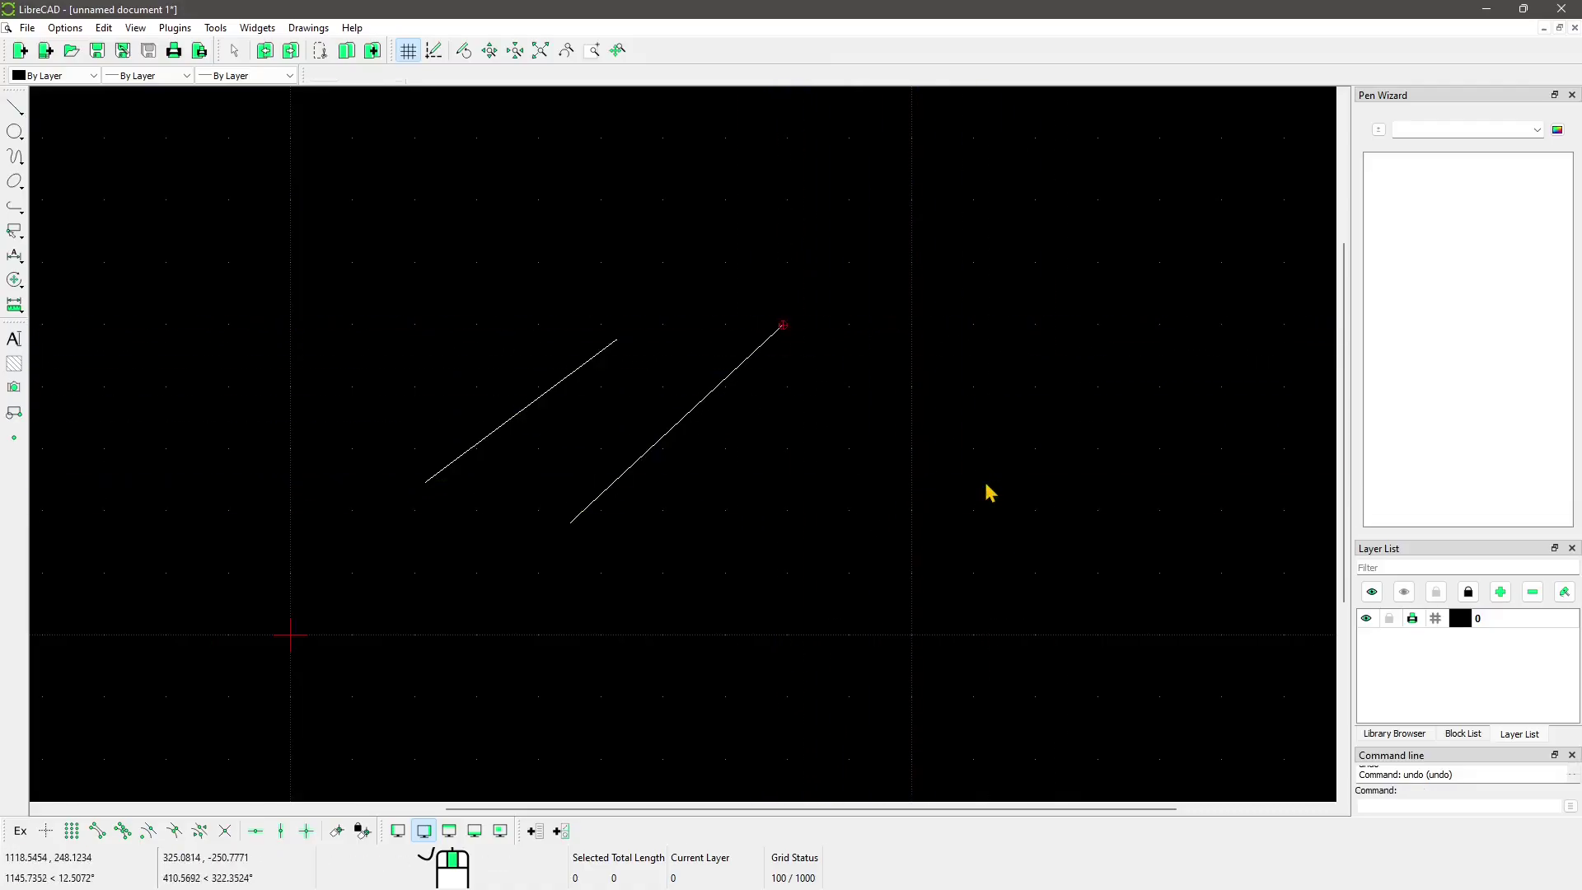
click(18, 107)
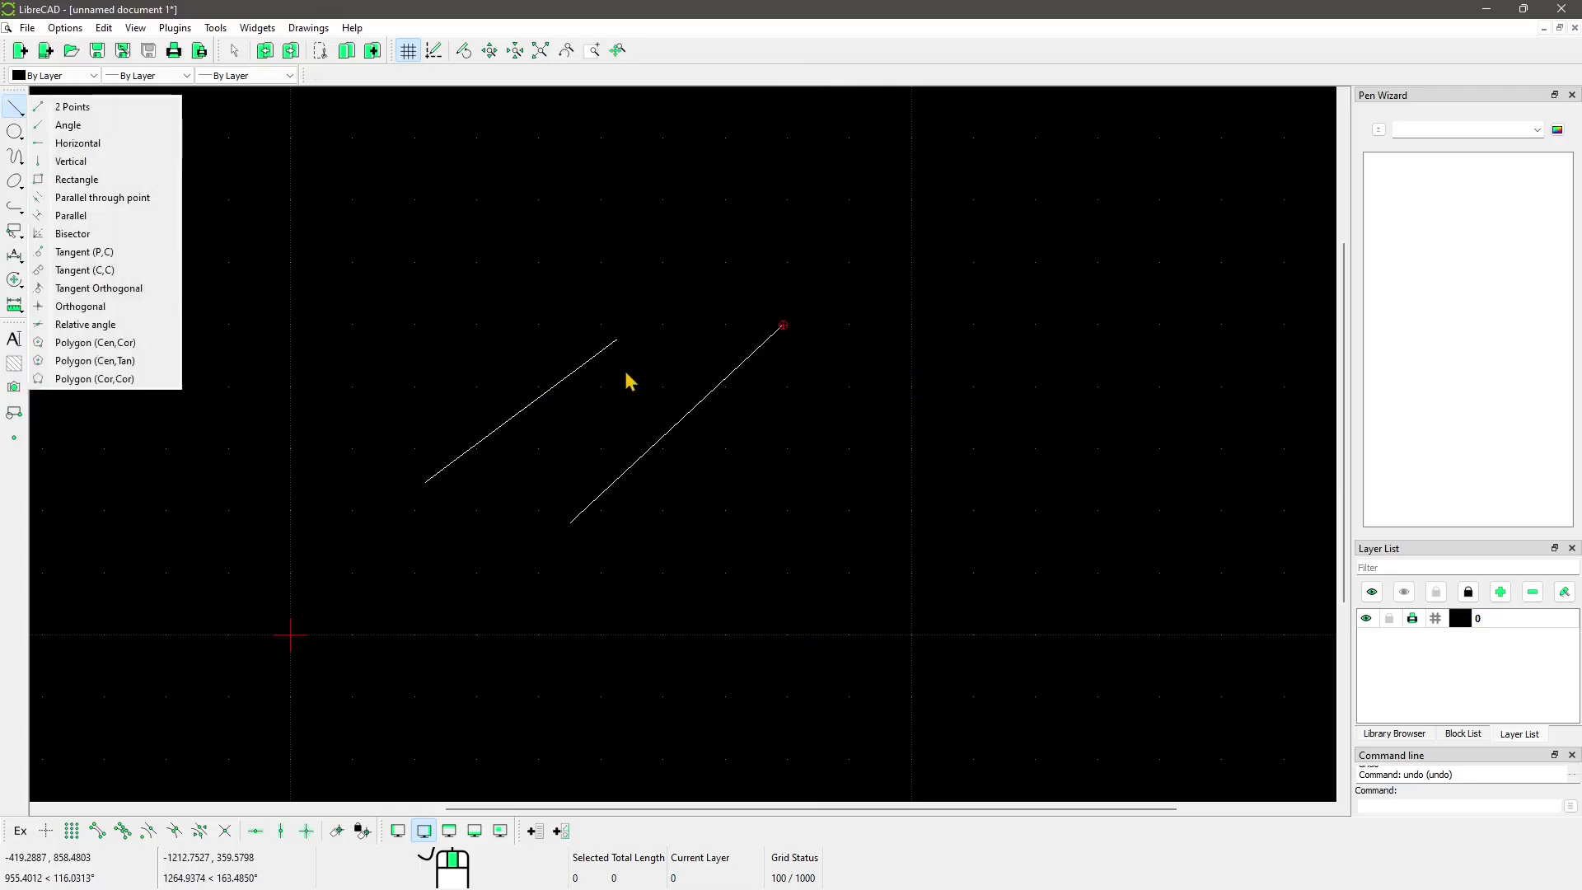
click(329, 250)
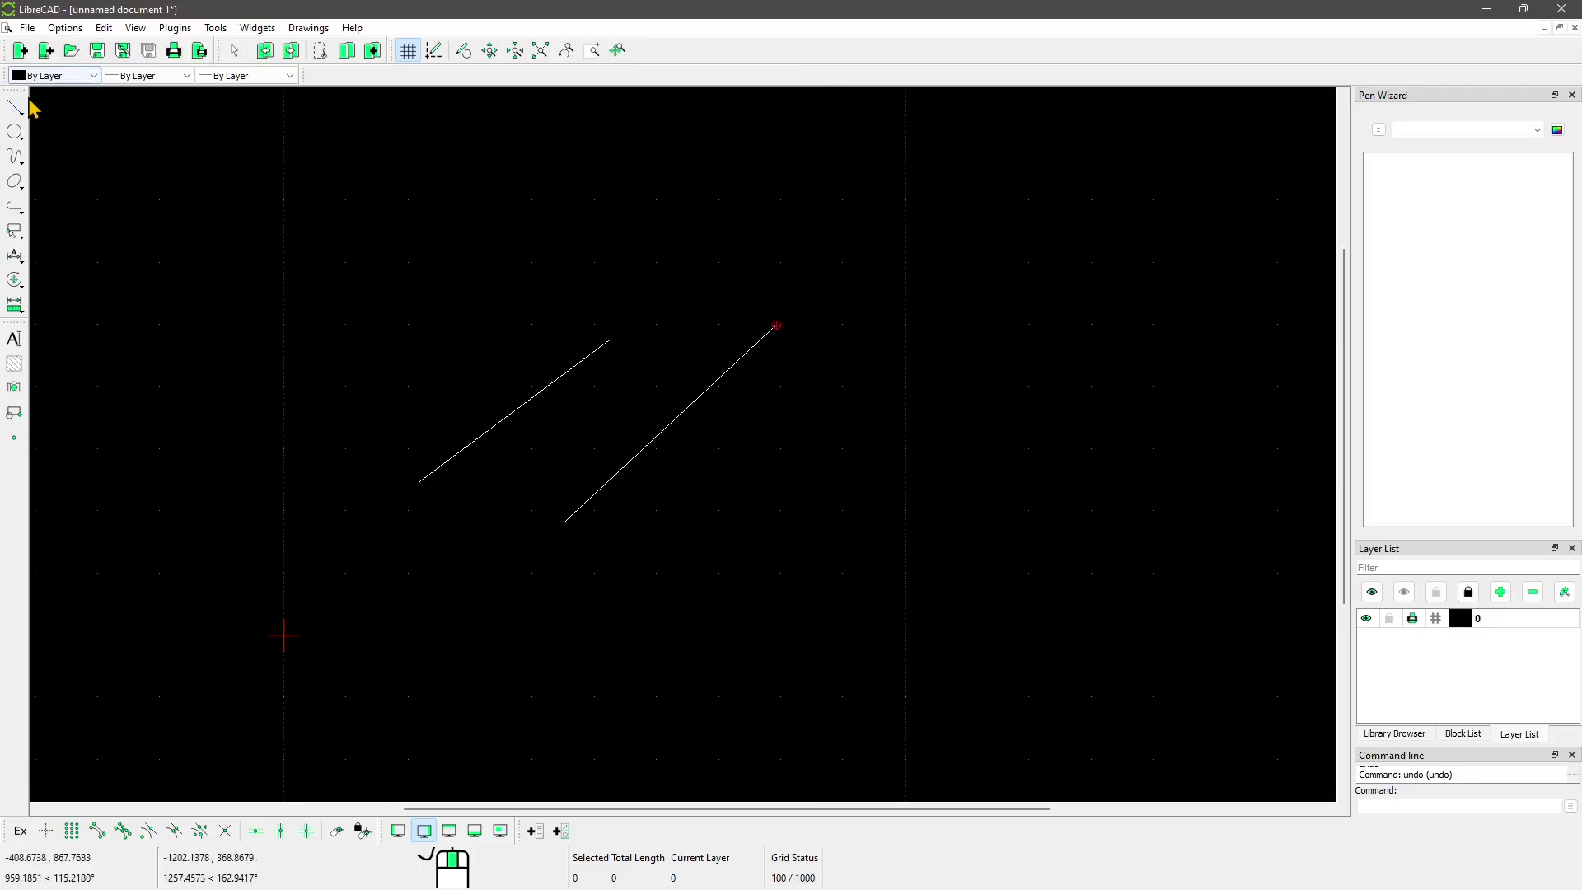
text(line)
key(Return)
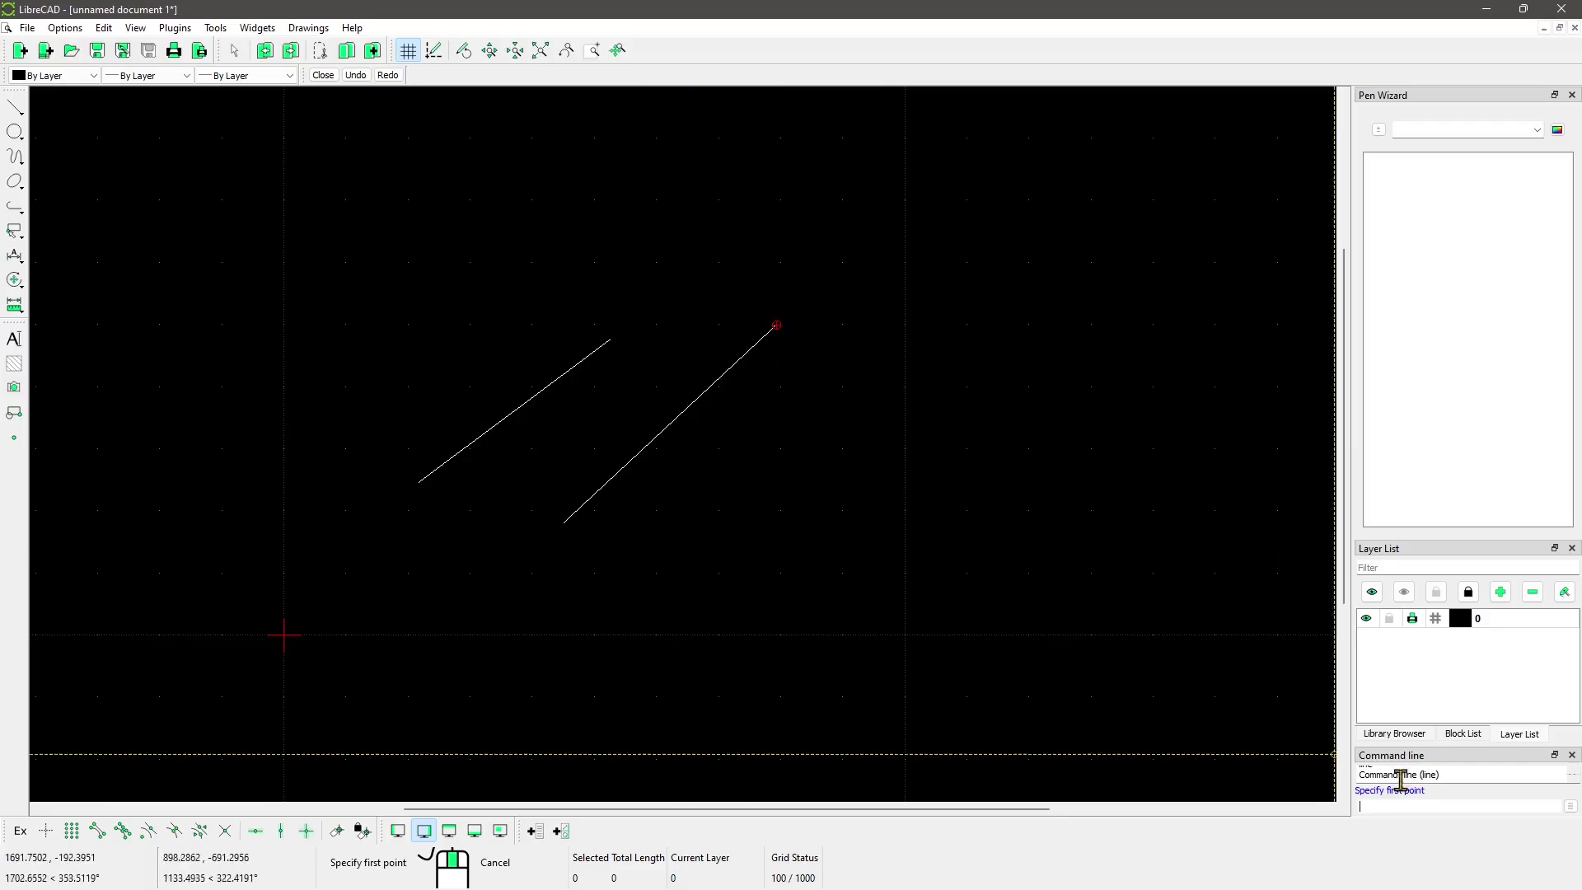
Draw a triangle right of the diagonal lines, closing it back to its start point
click(700, 550)
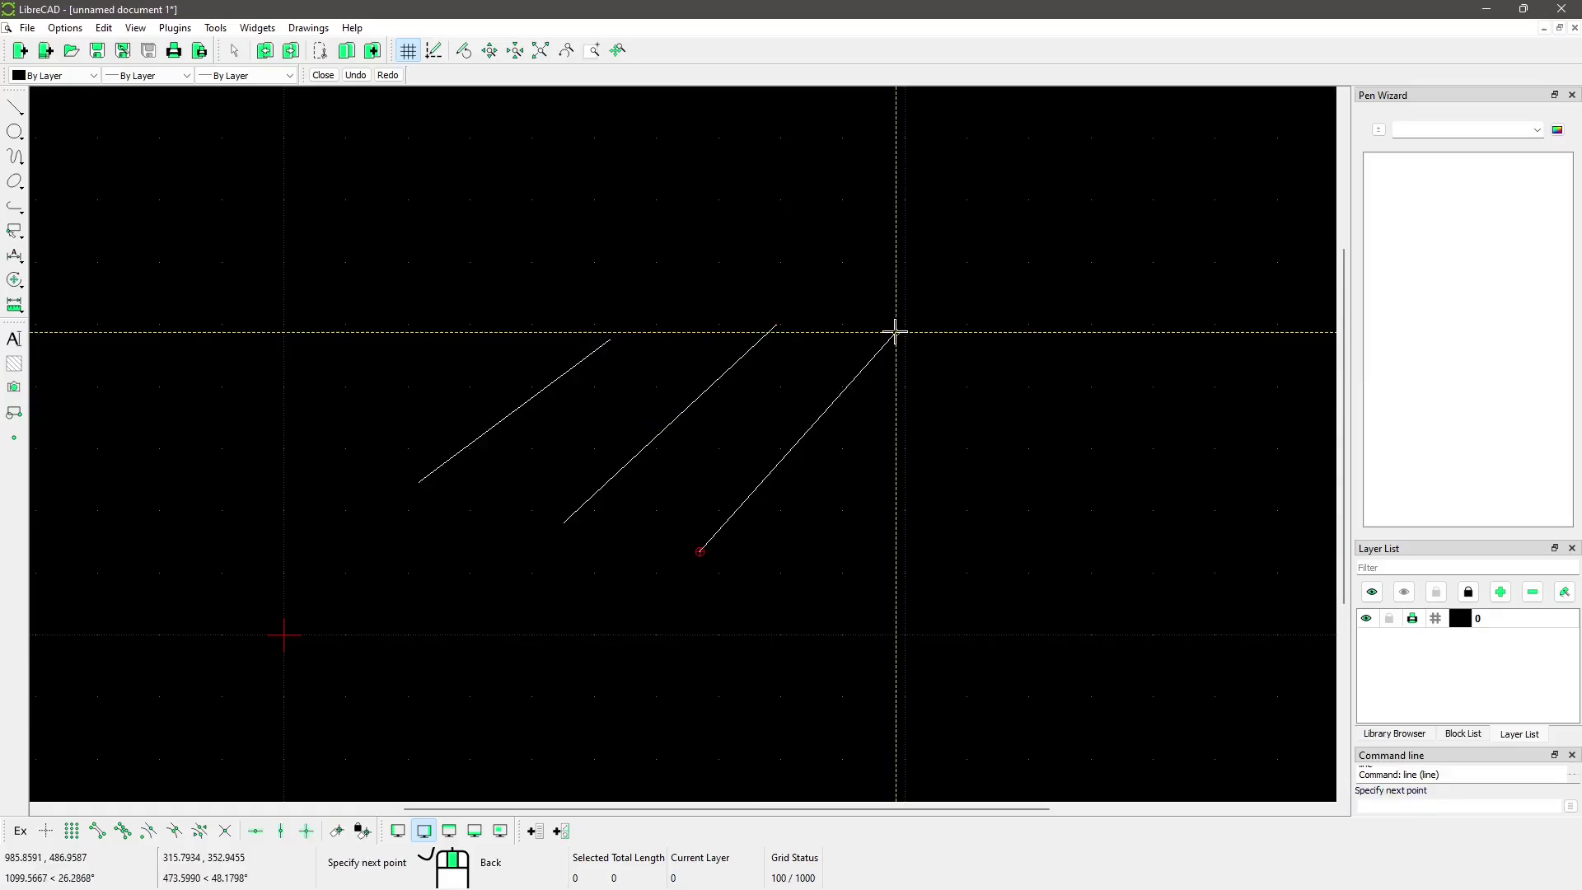
click(894, 332)
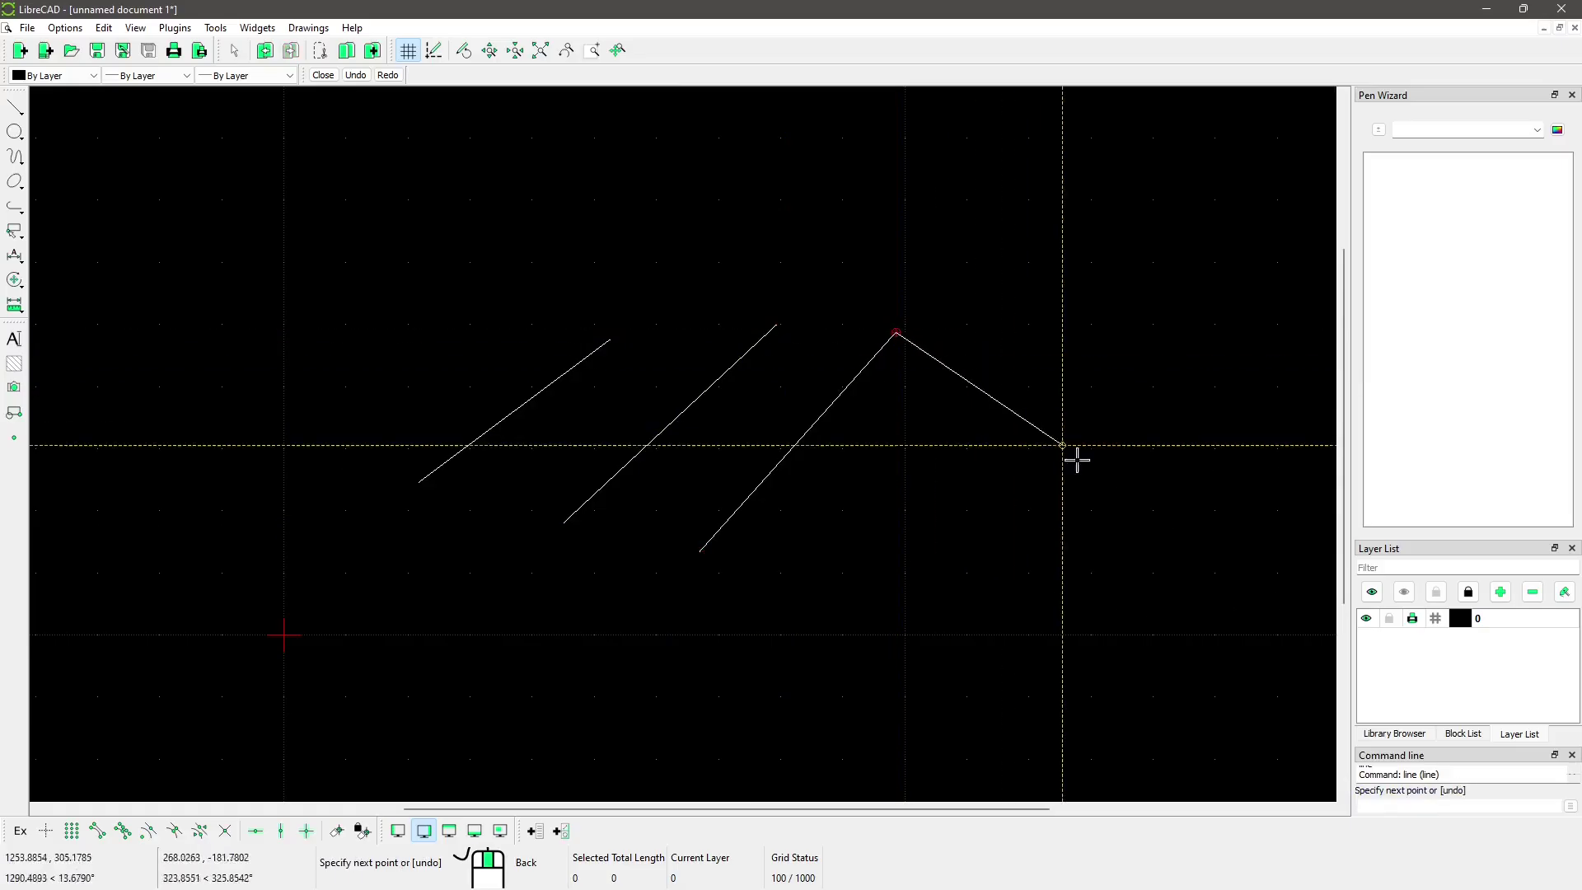
click(1010, 394)
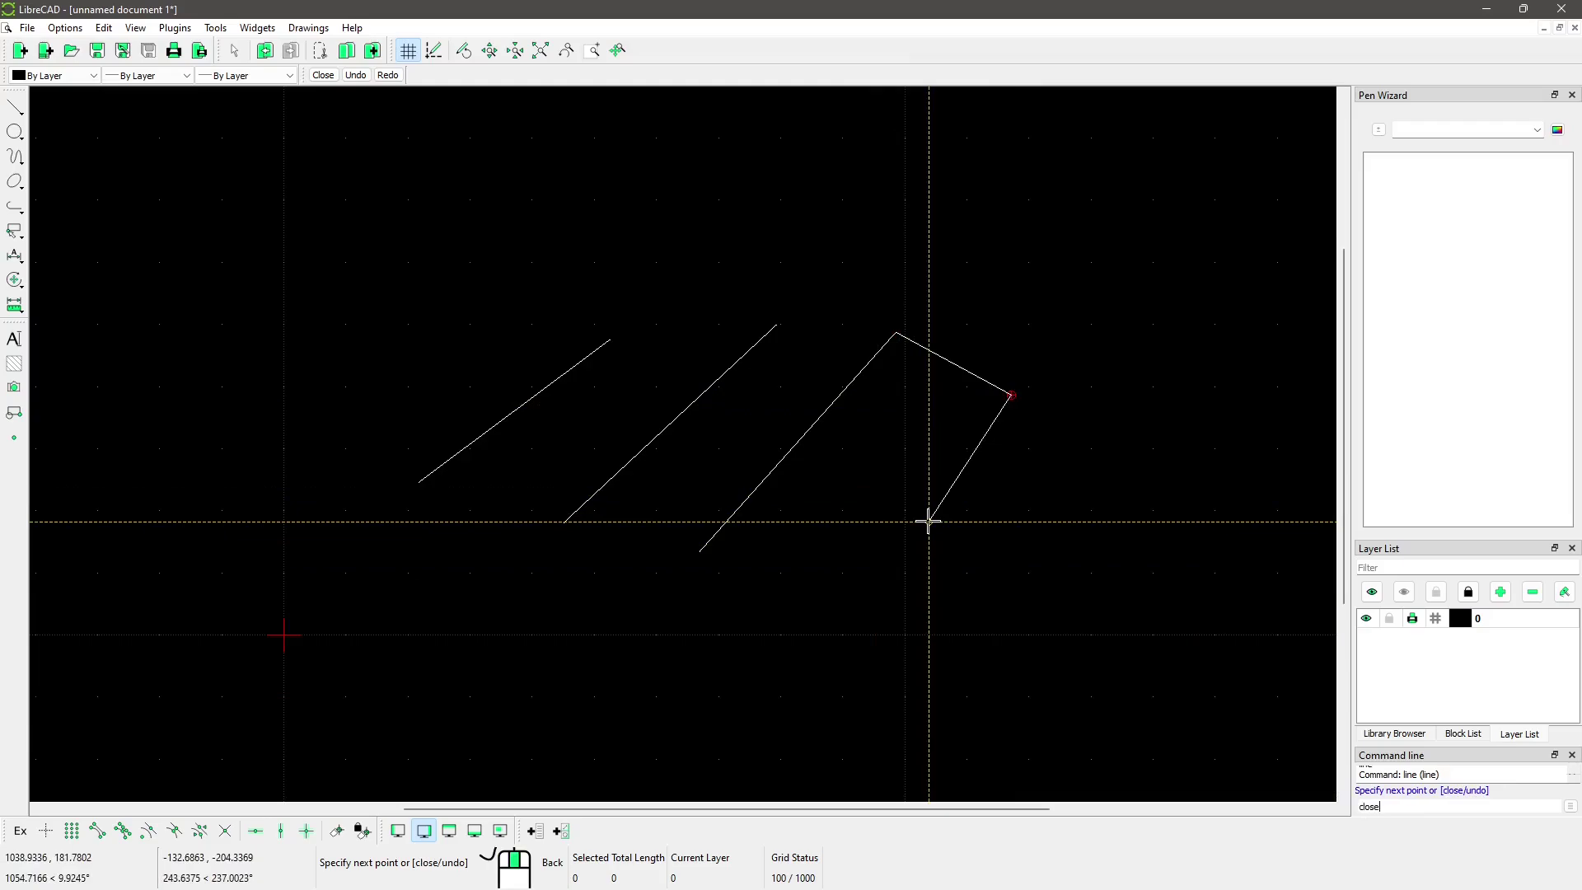
key(Return)
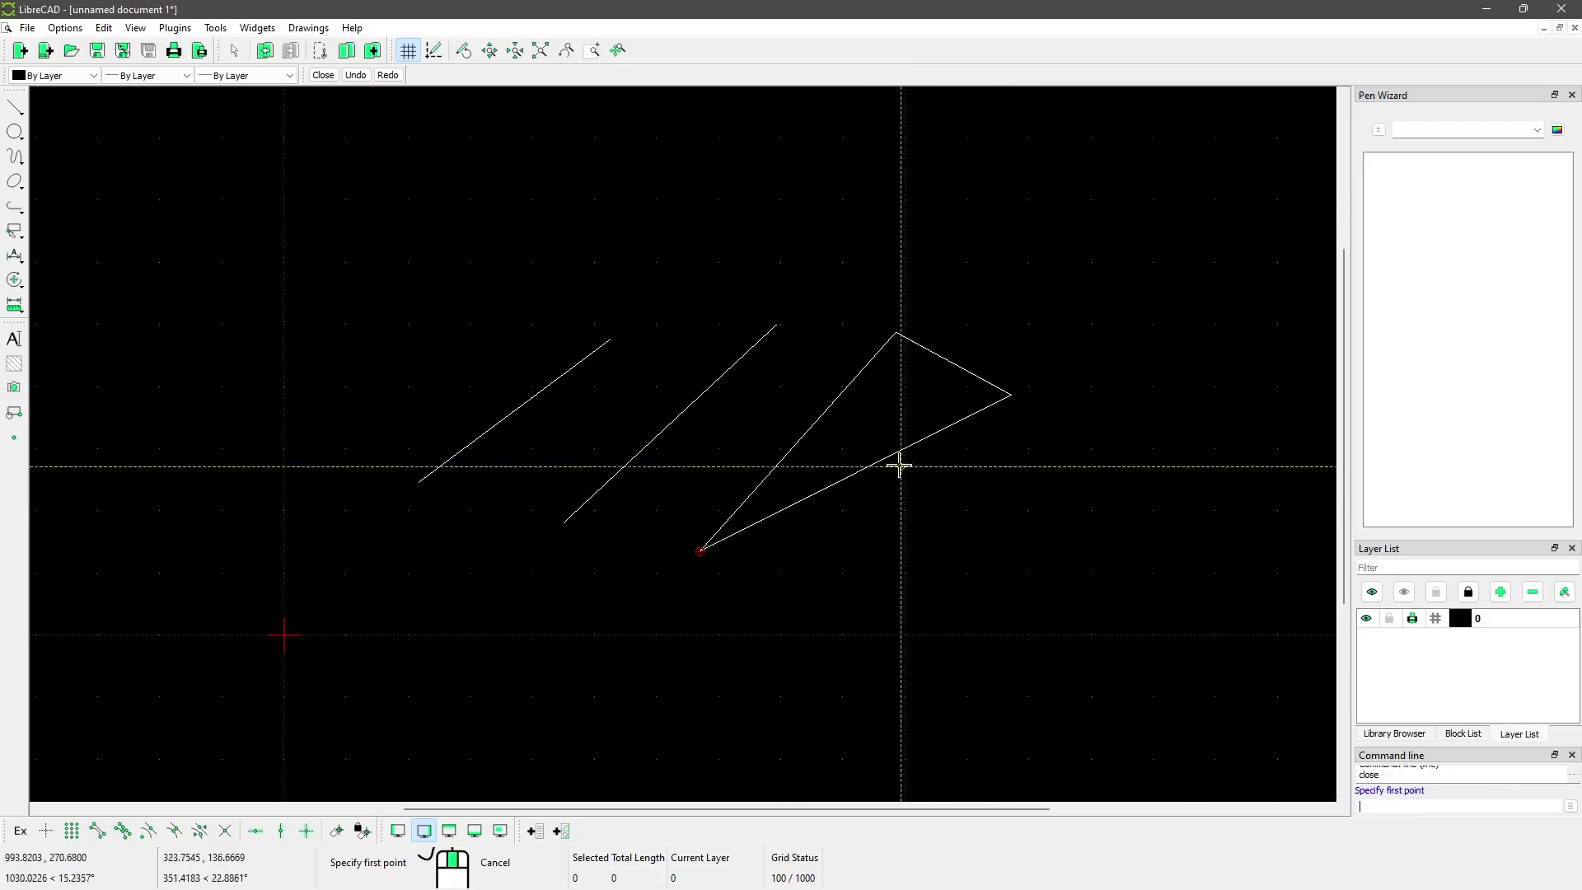
mouse_move(431, 445)
middle_down()
mouse_move(357, 511)
mouse_move(396, 549)
mouse_move(376, 552)
middle_up()
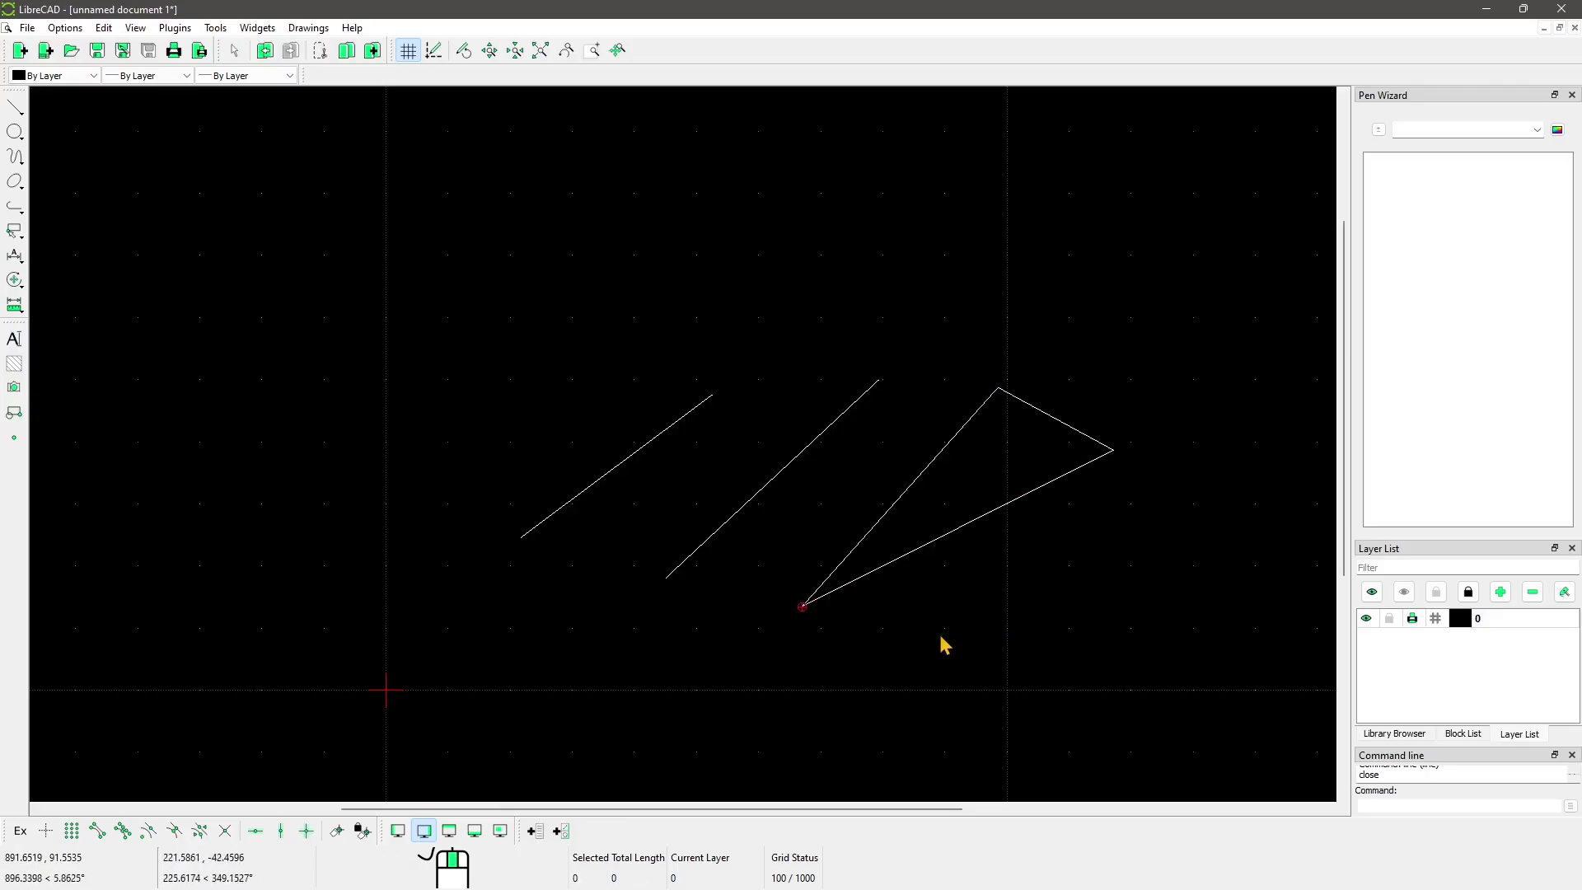
click(763, 504)
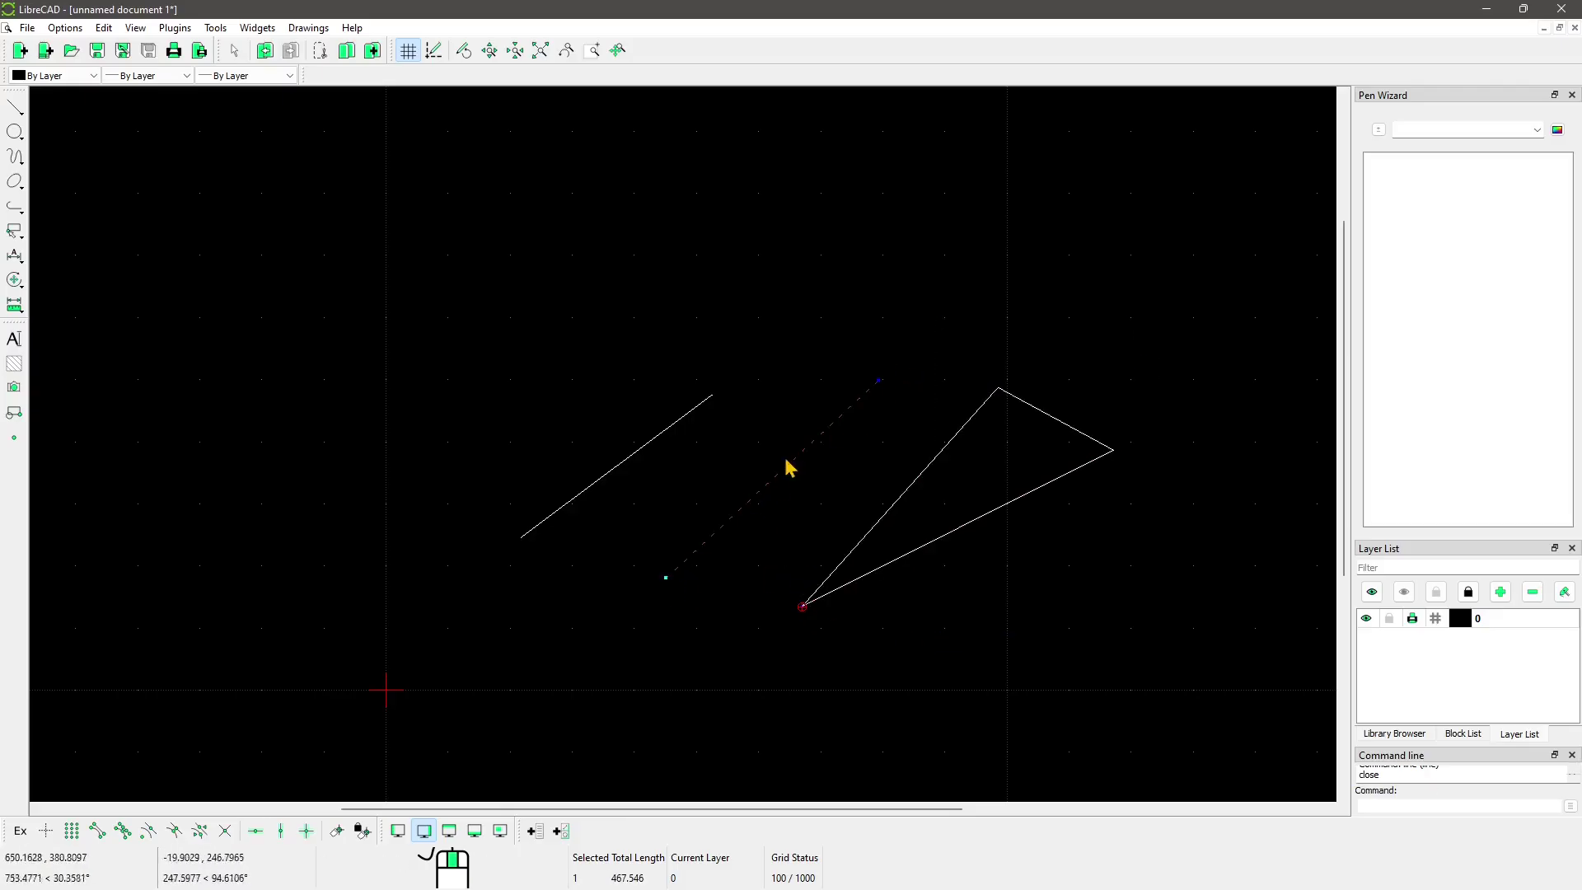
key(Escape)
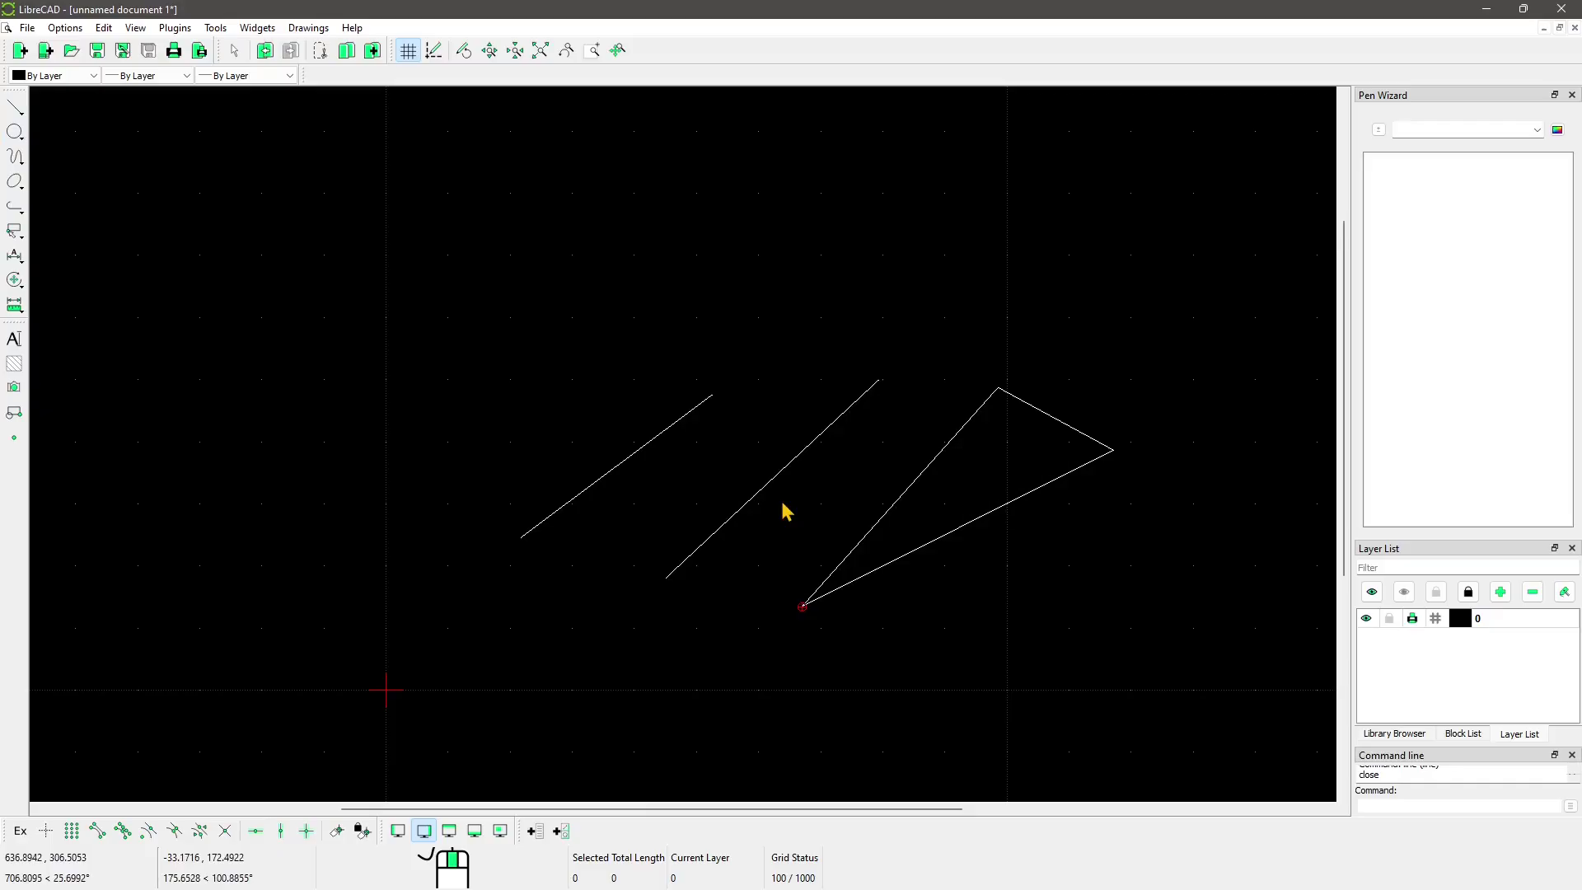
scroll(784, 511, right, 1)
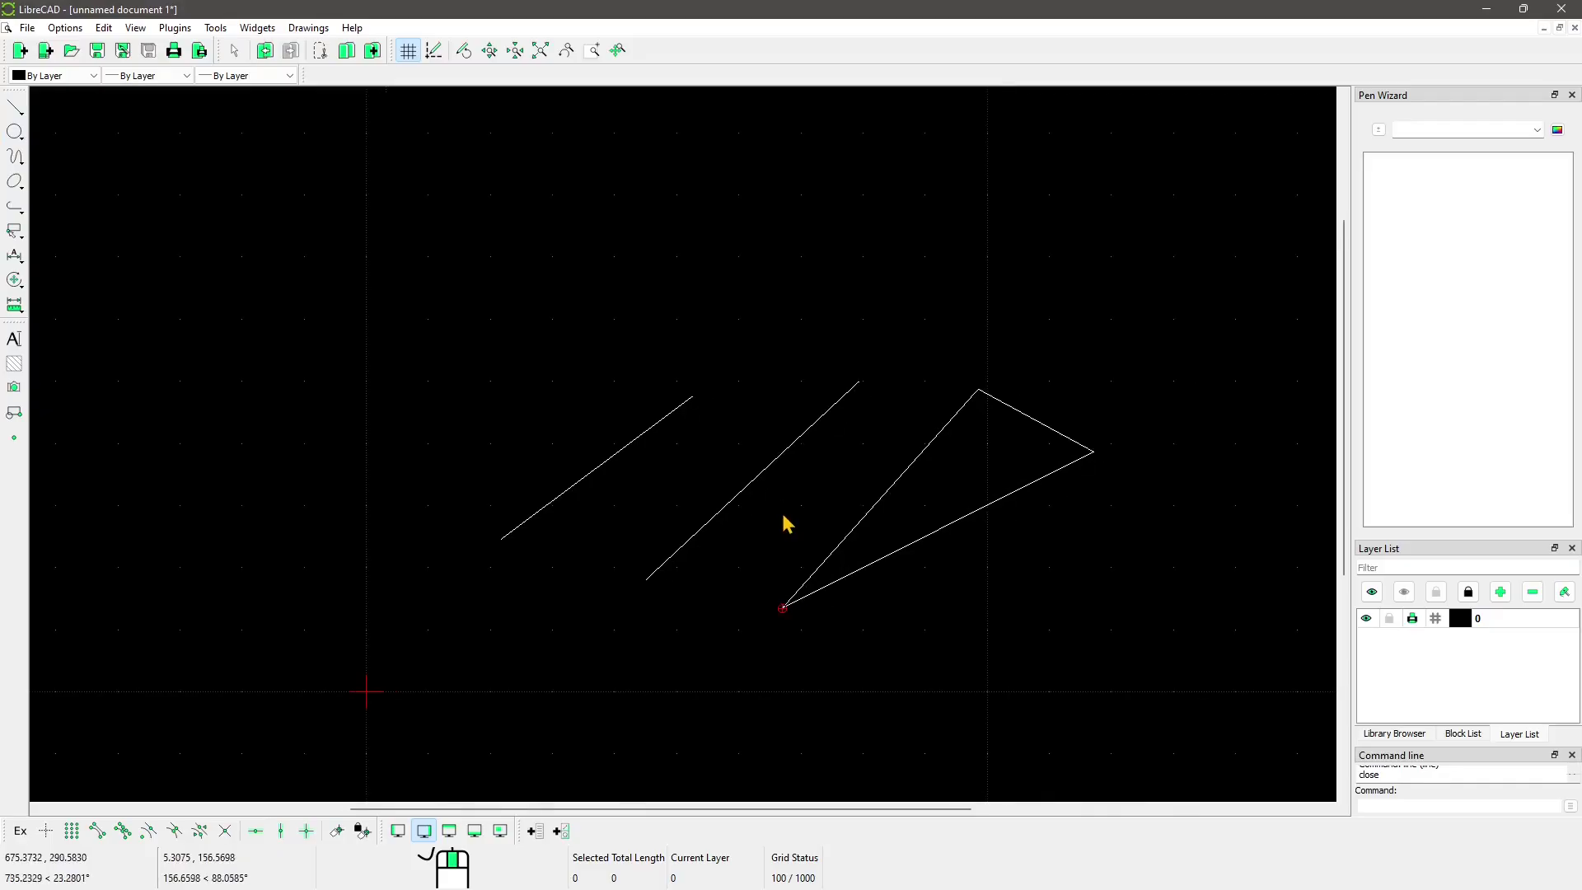
click(623, 459)
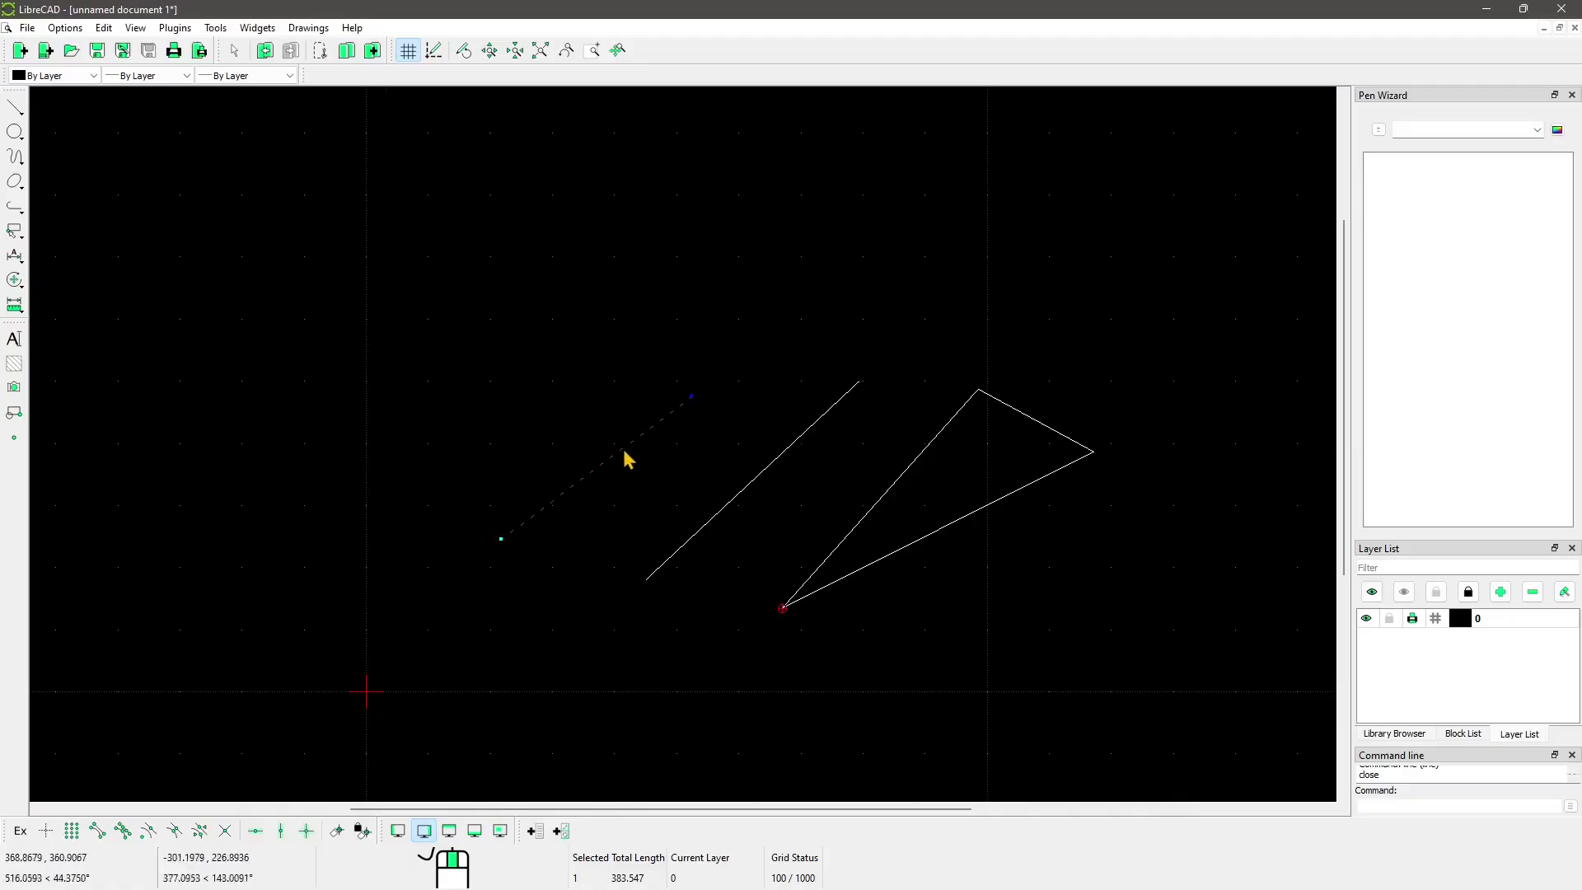
click(750, 499)
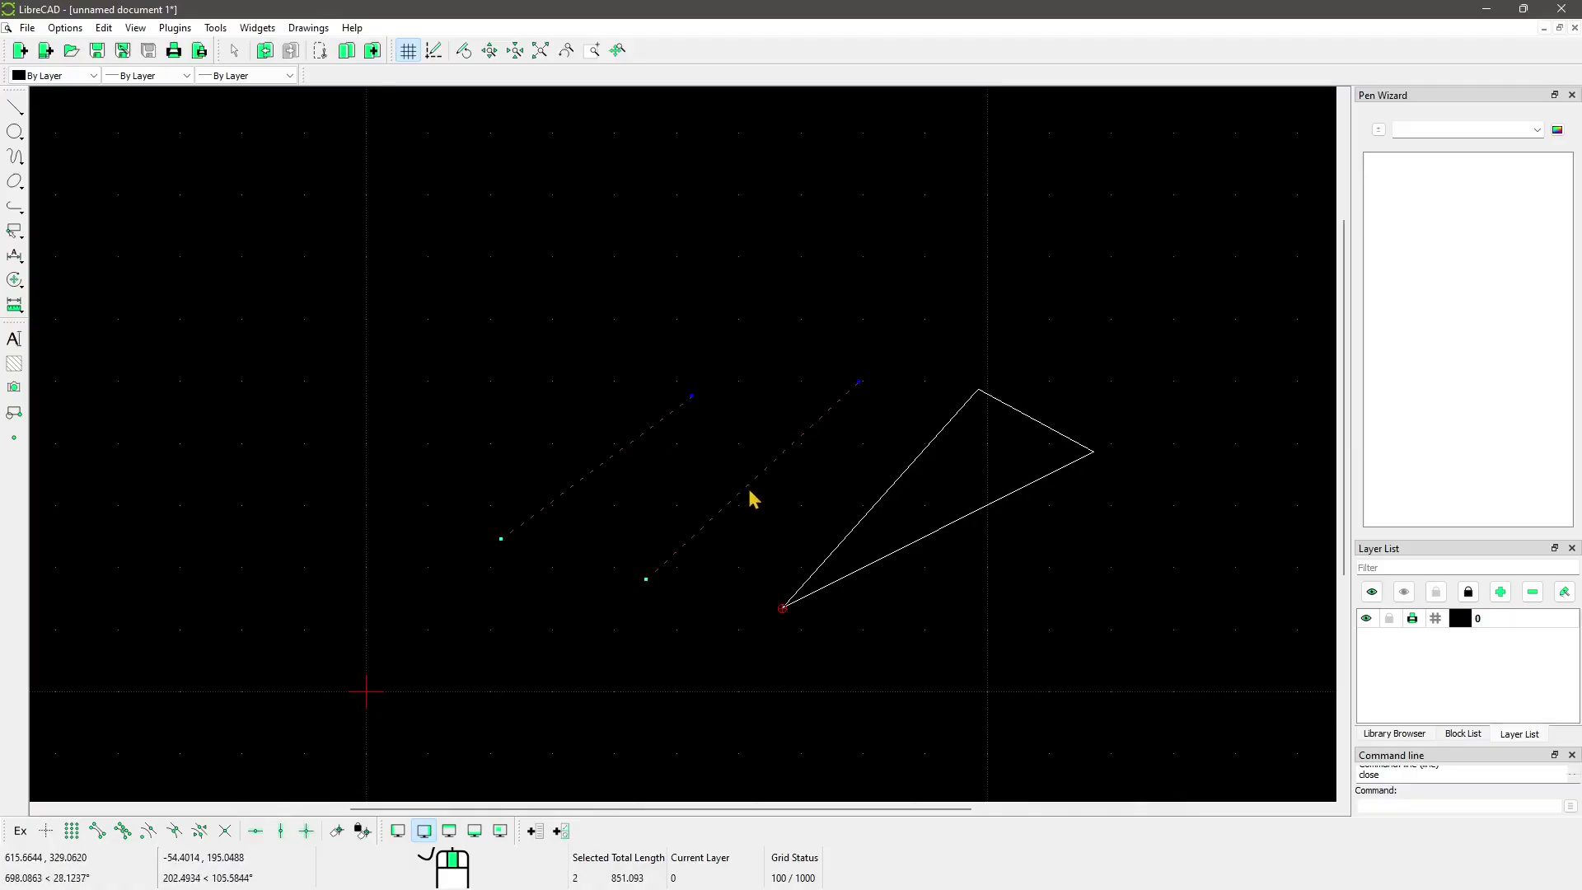
click(905, 471)
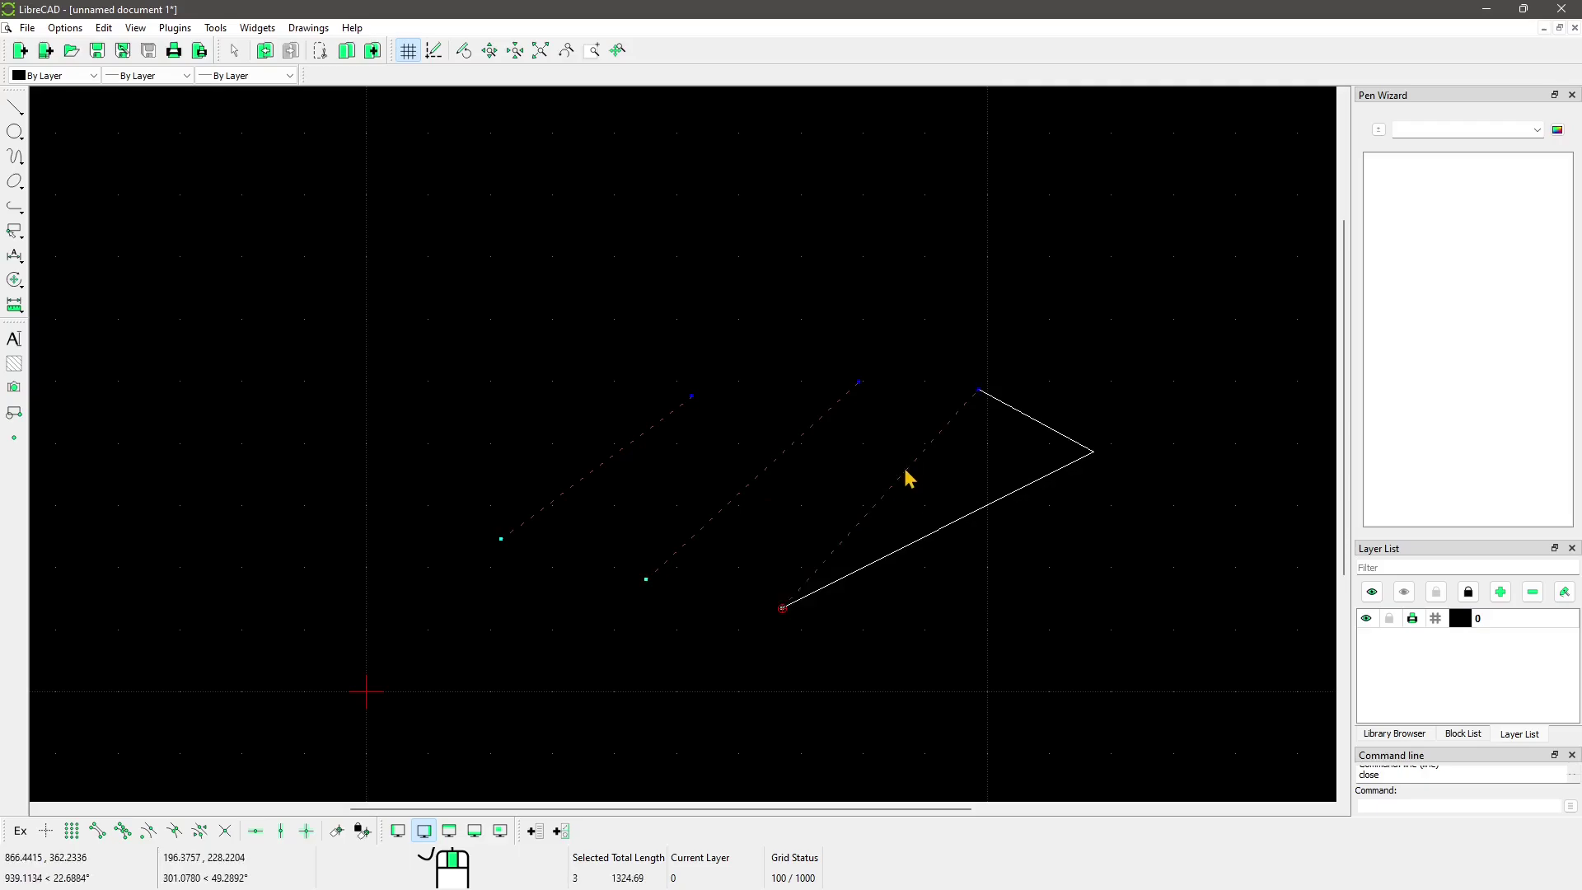
click(948, 539)
click(1036, 424)
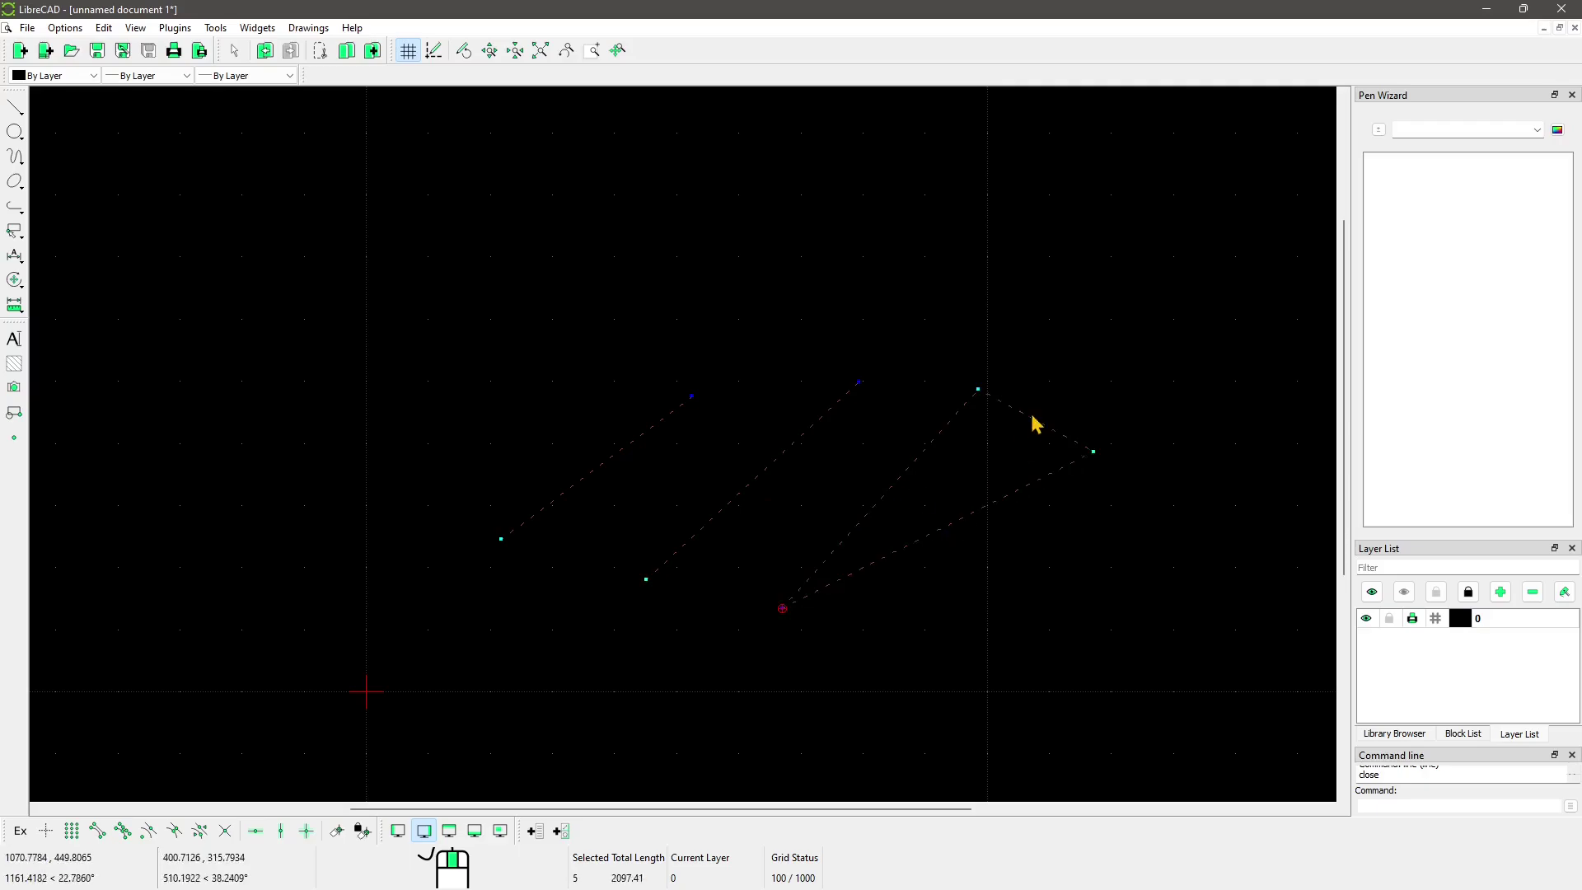
click(883, 501)
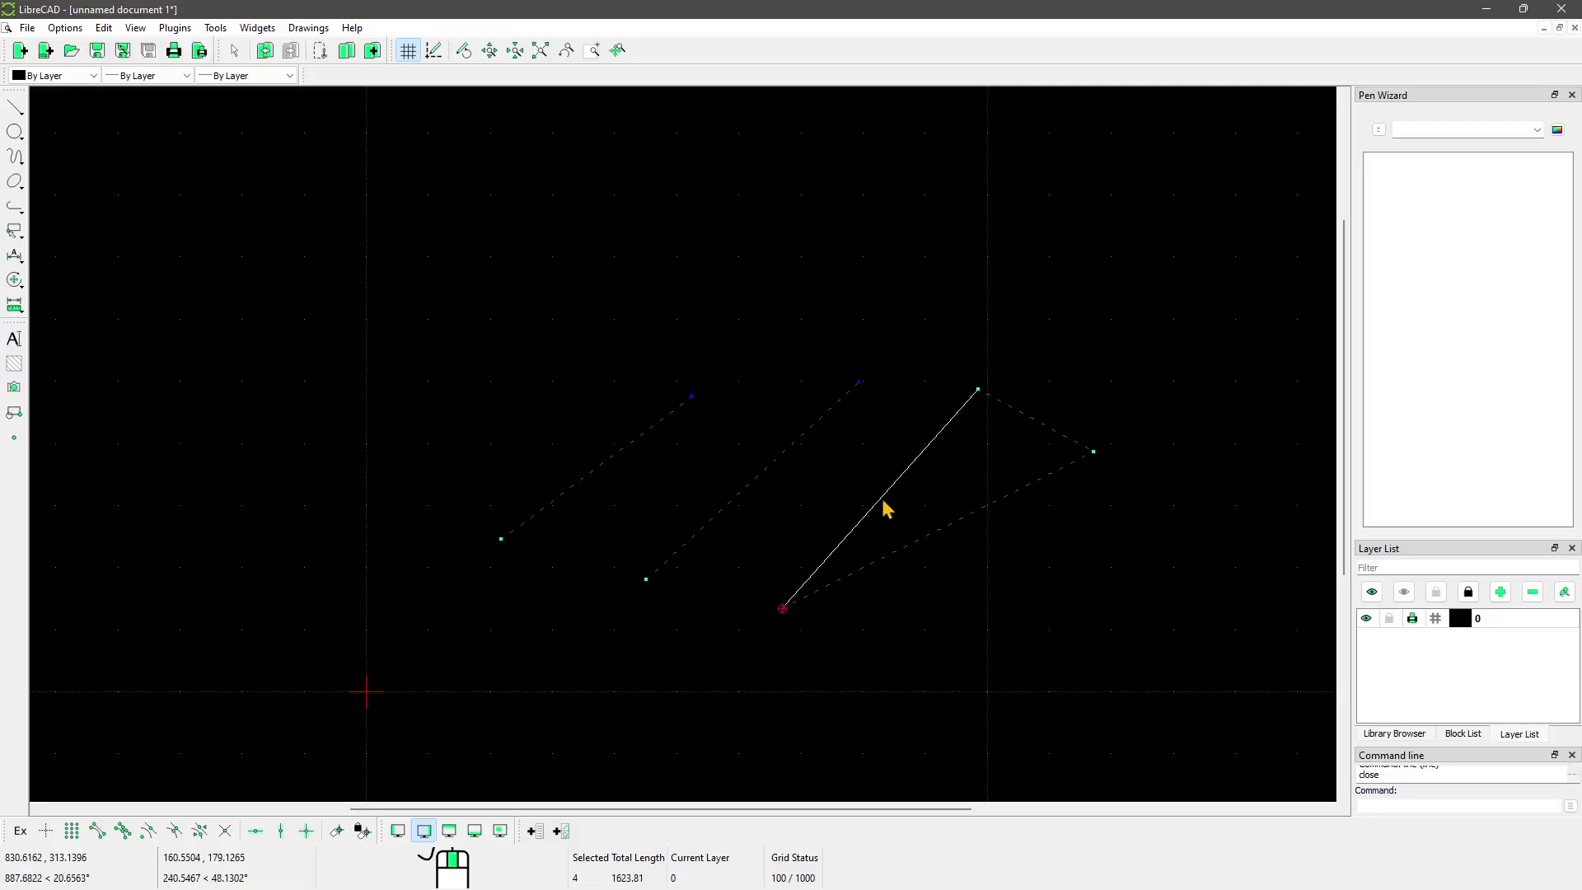
click(904, 551)
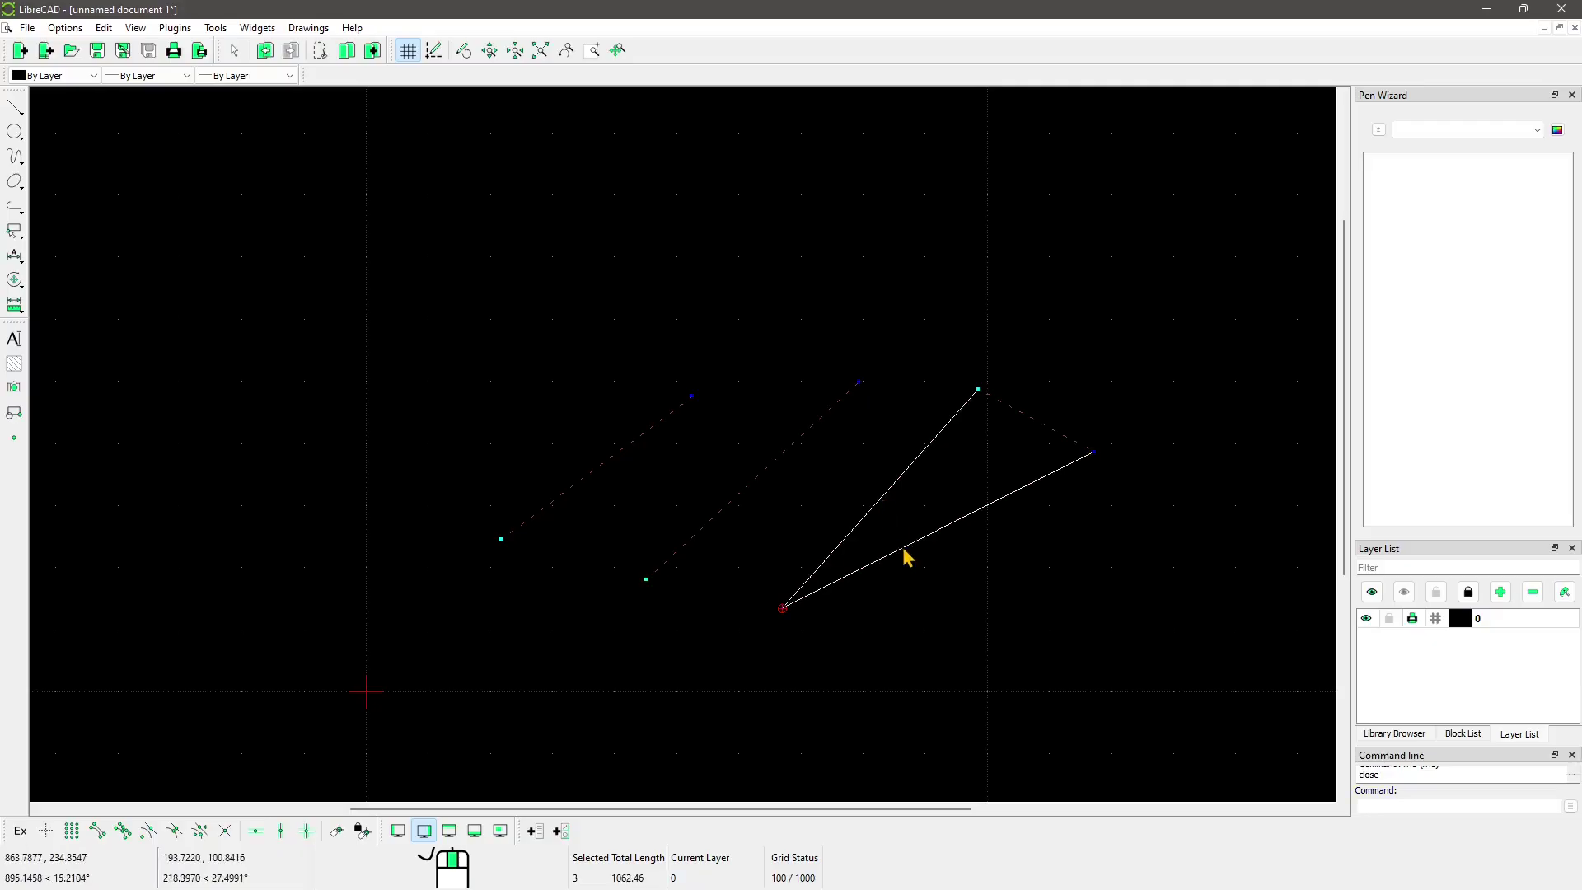
click(1026, 416)
click(780, 454)
click(635, 441)
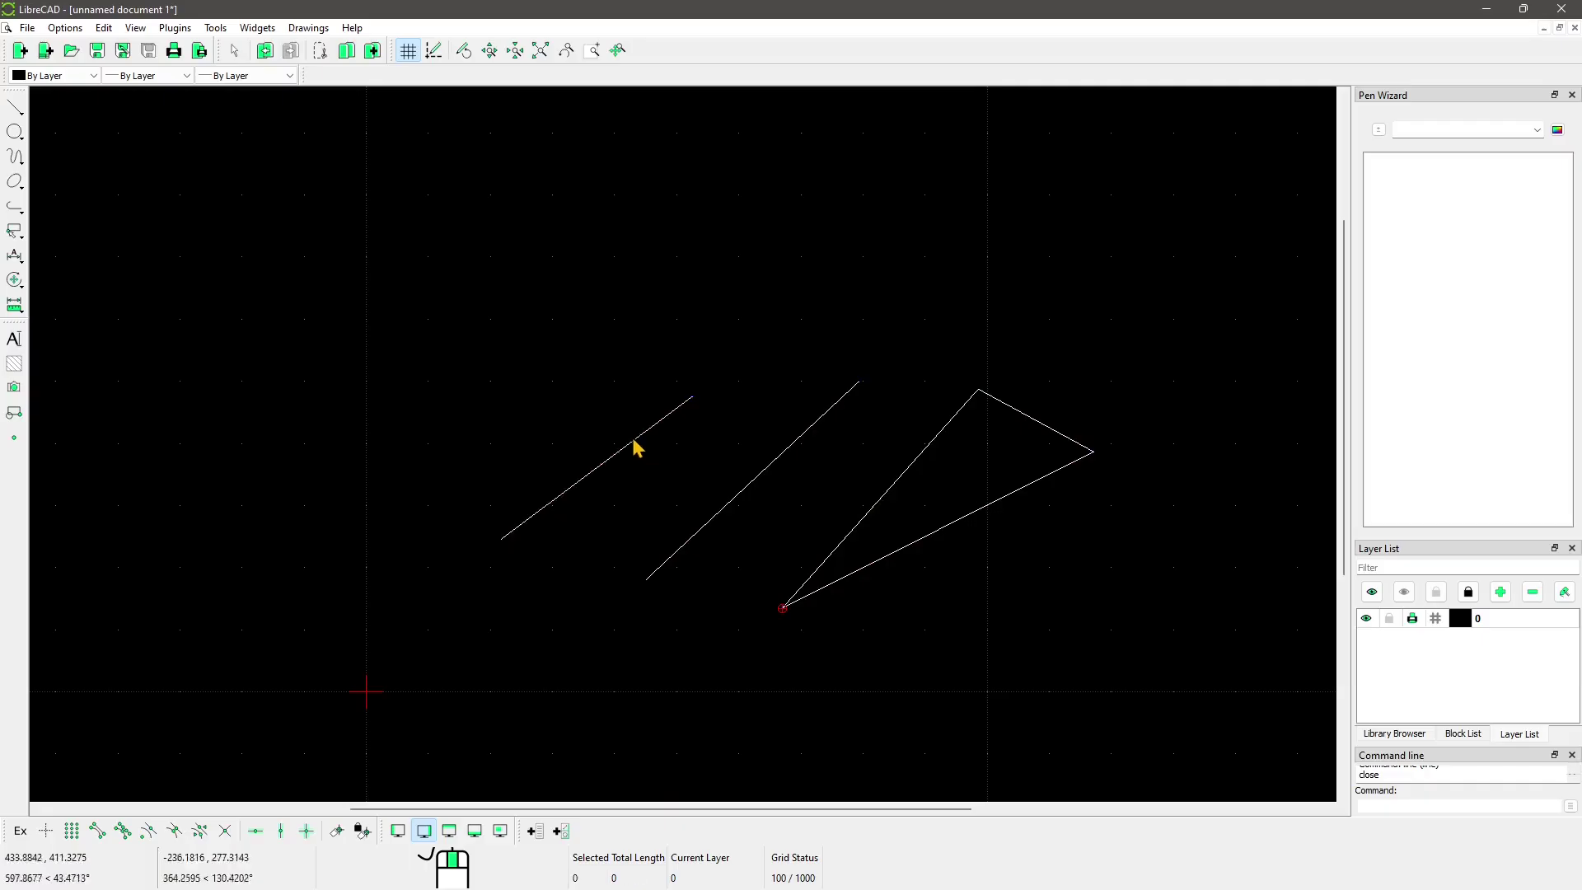
click(719, 504)
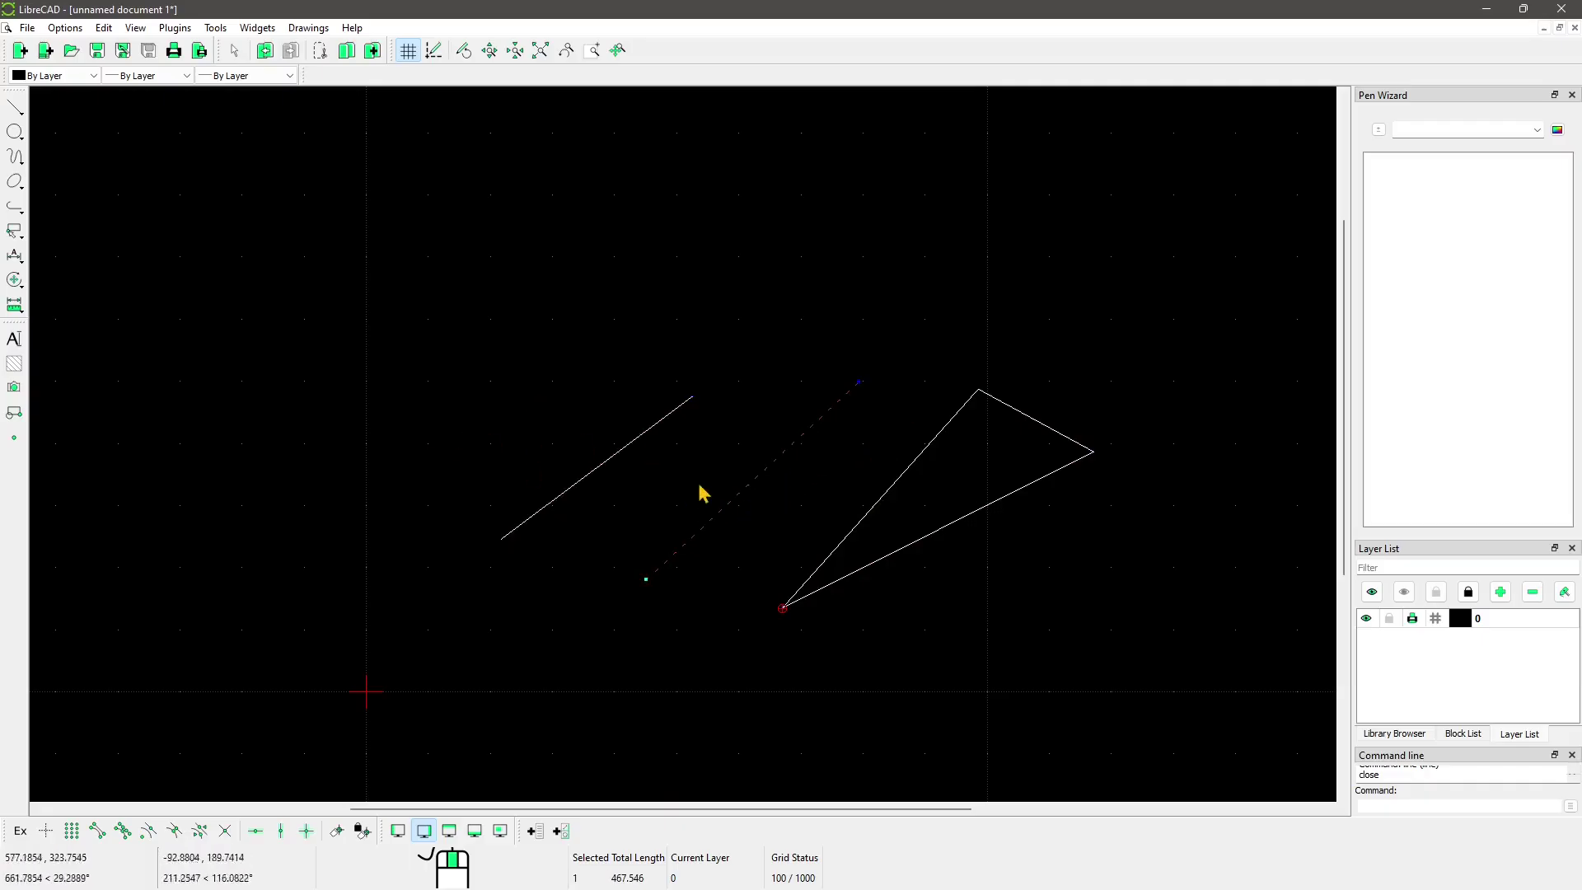
click(618, 451)
key(Escape)
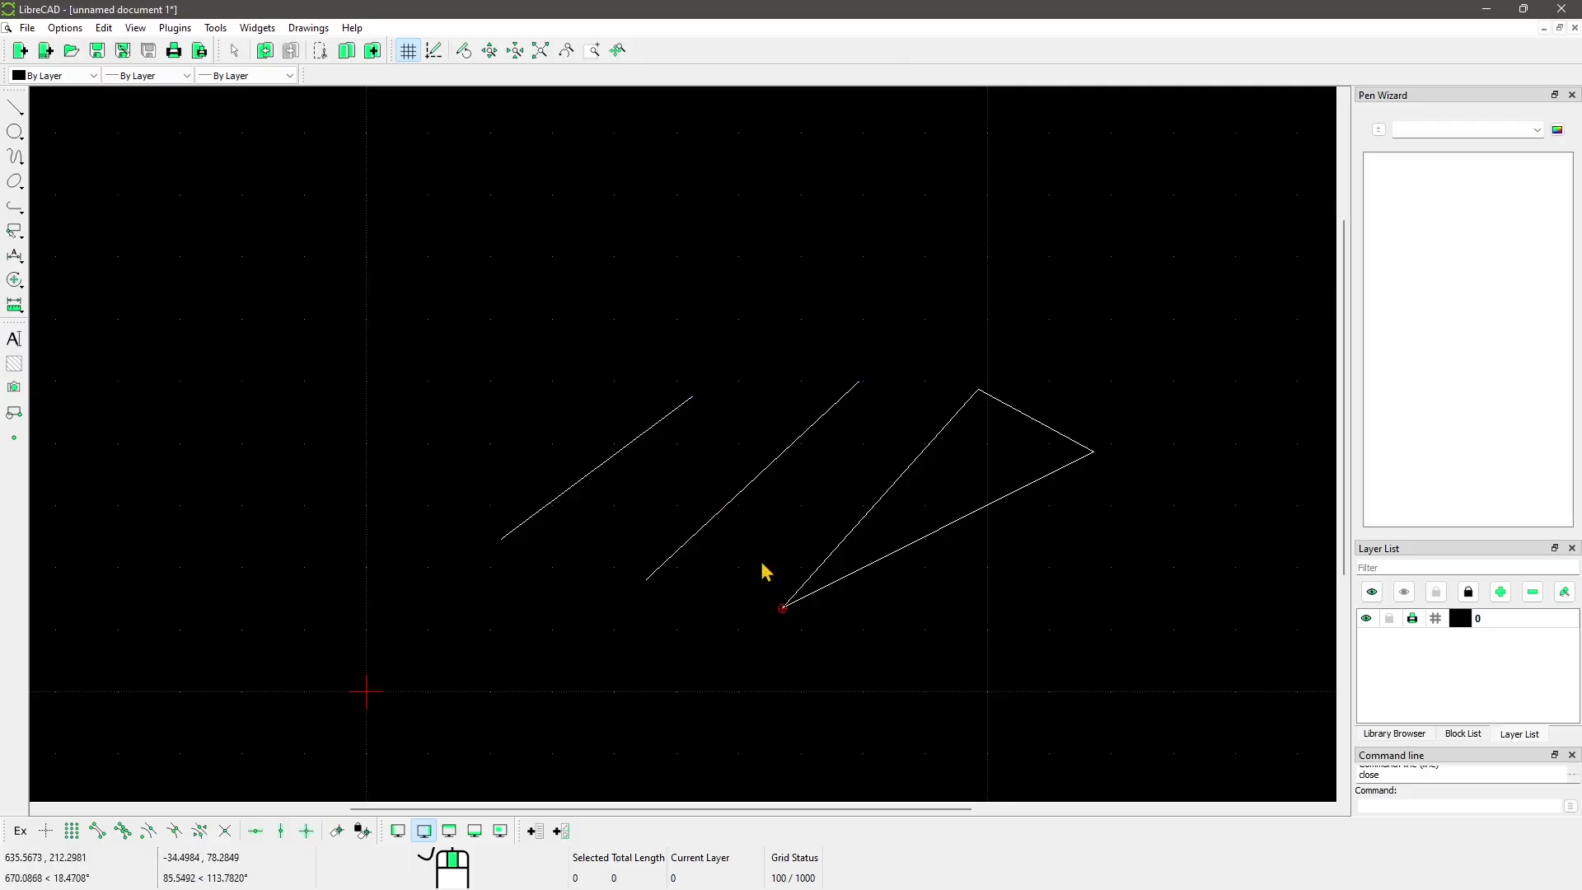
scroll(770, 431, right, 1)
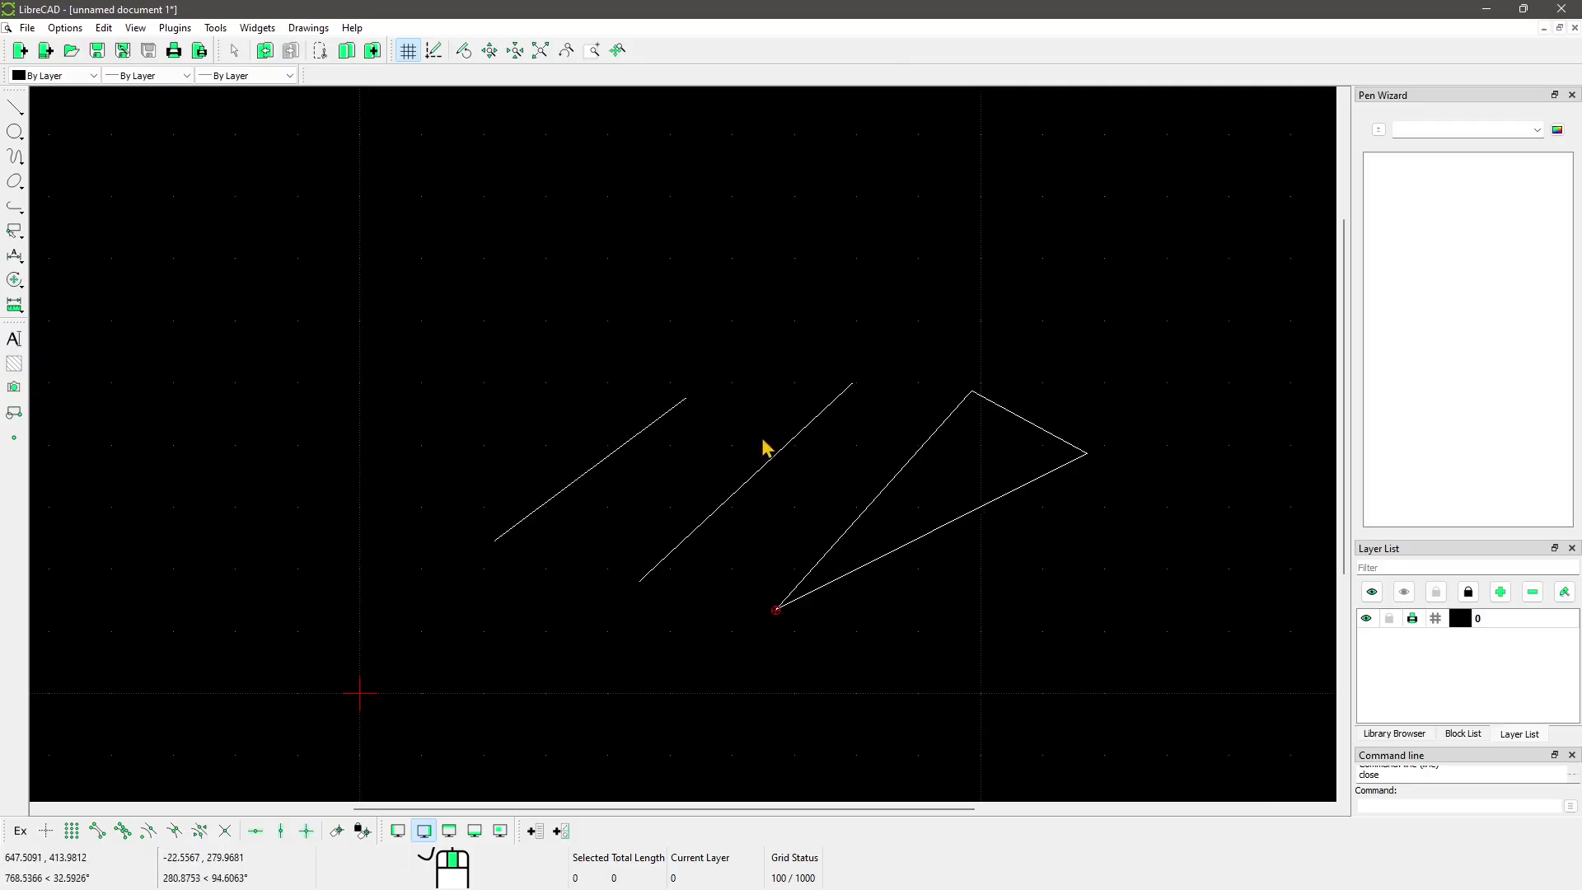
drag(457, 236, 609, 375)
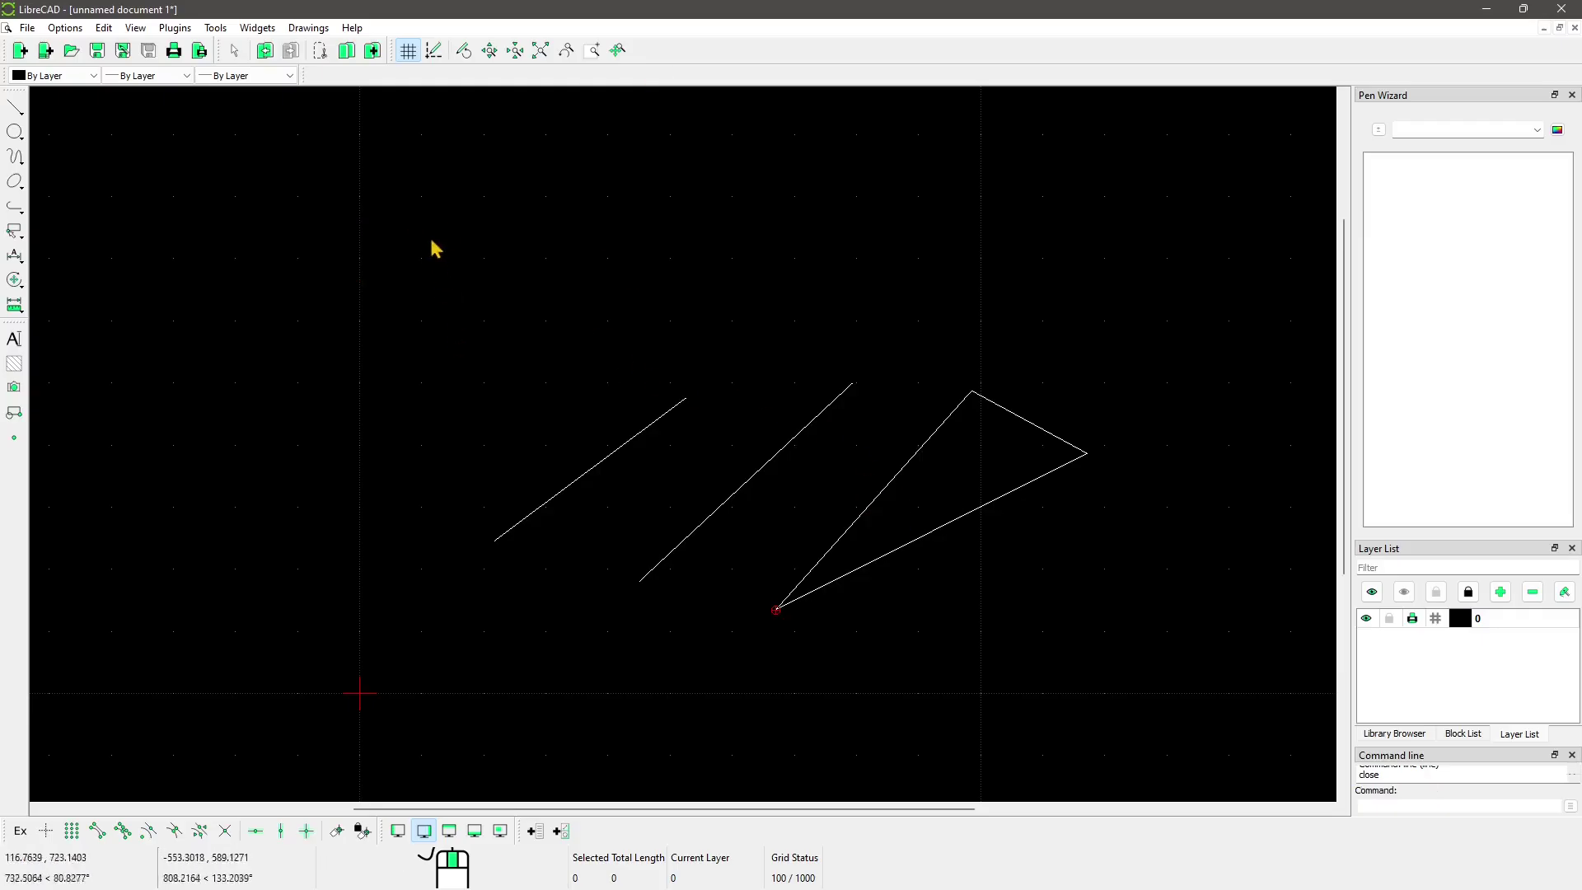
drag(432, 239, 731, 606)
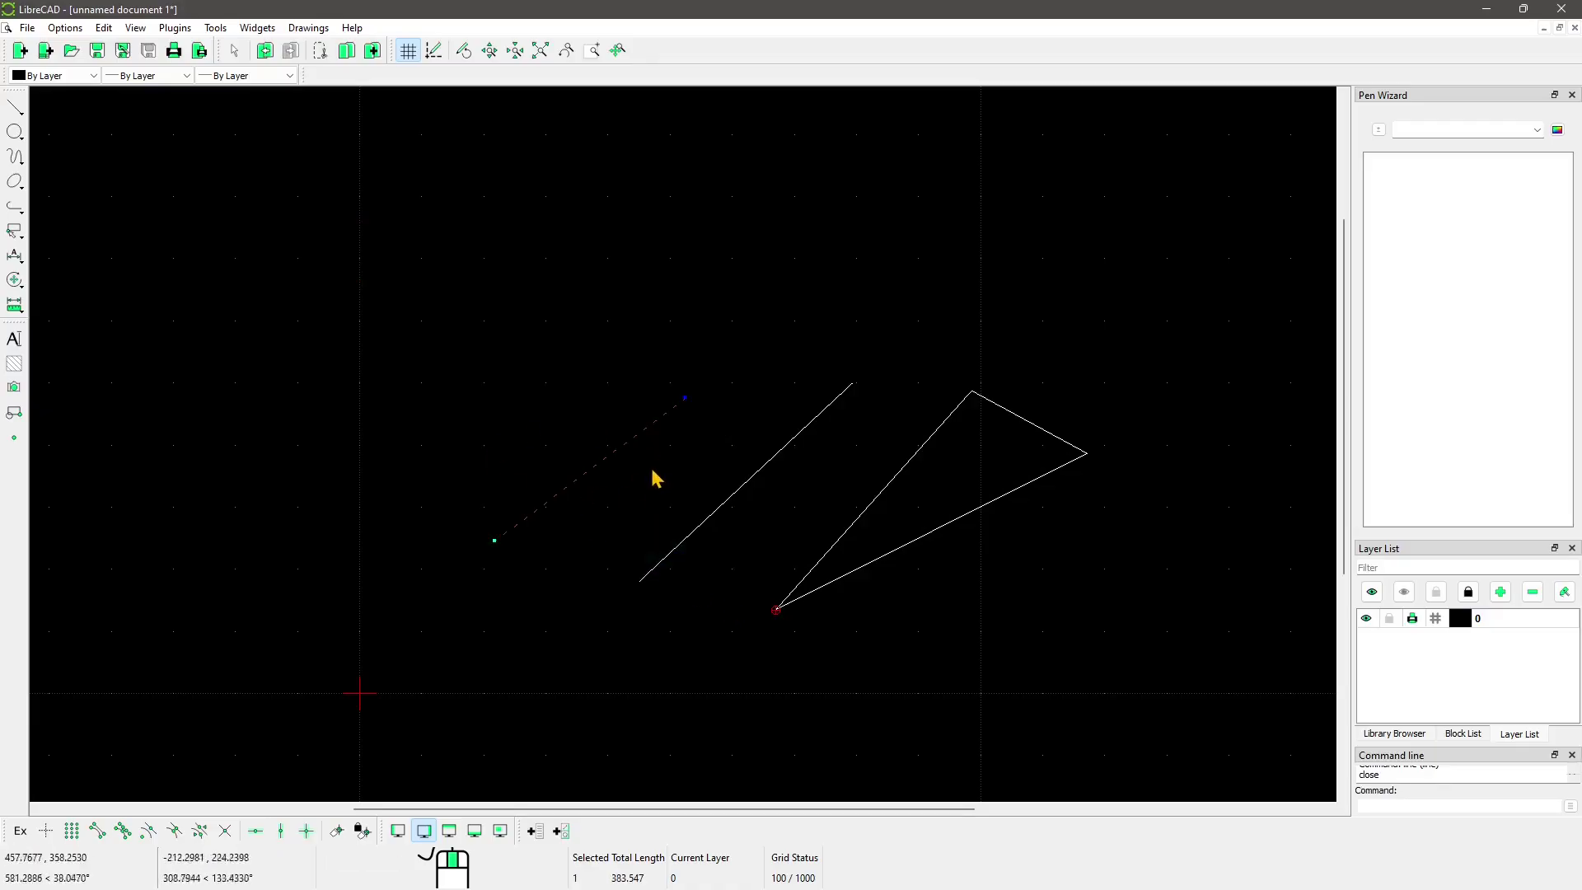
key(Escape)
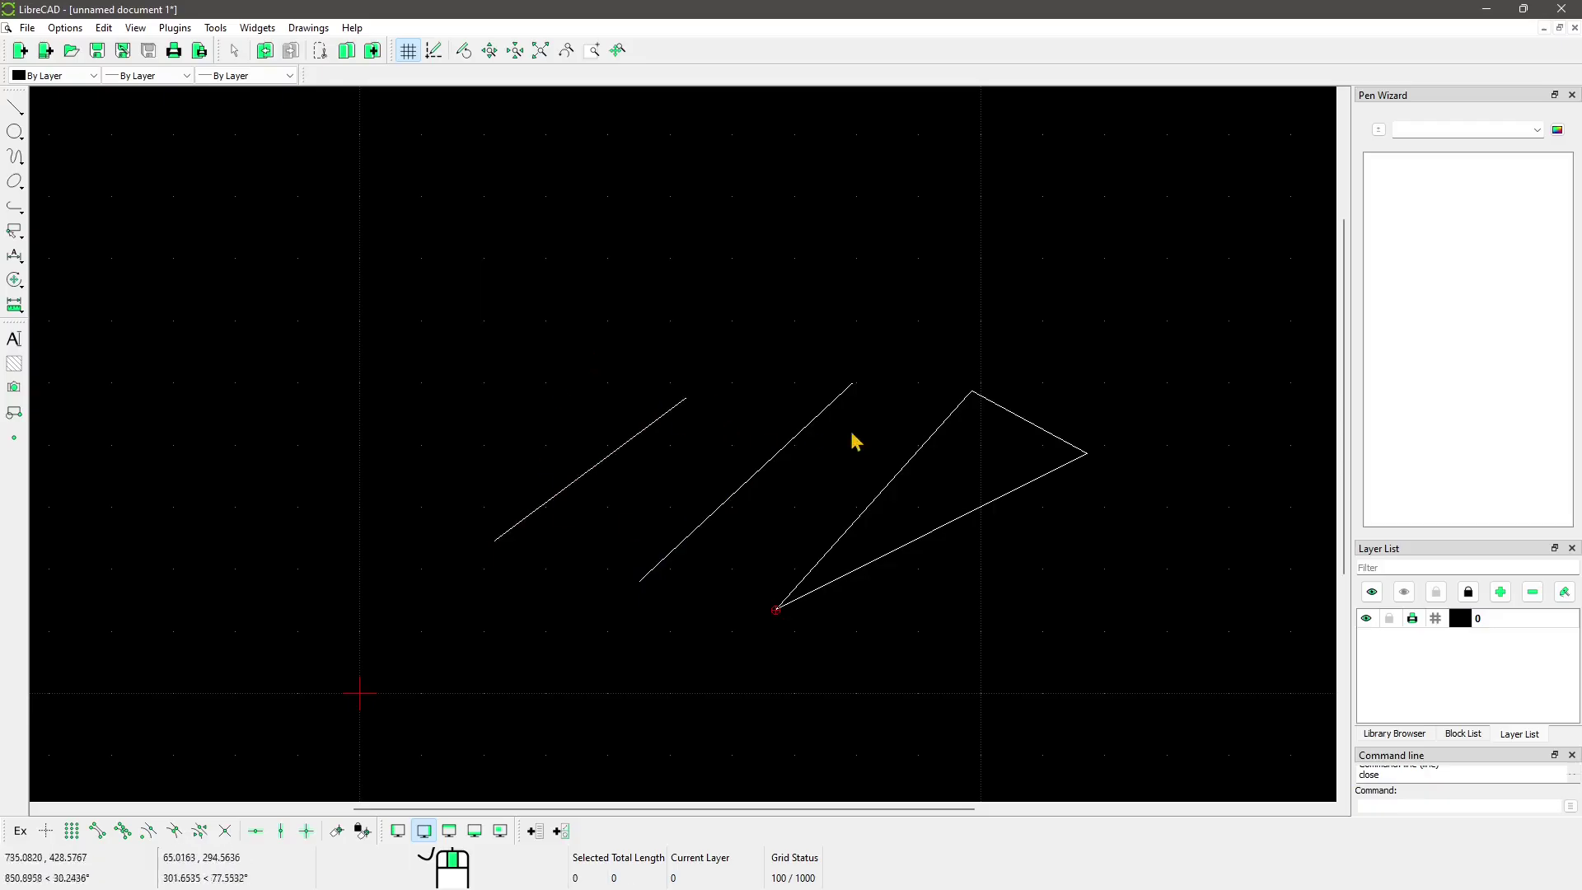
drag(699, 264, 1153, 647)
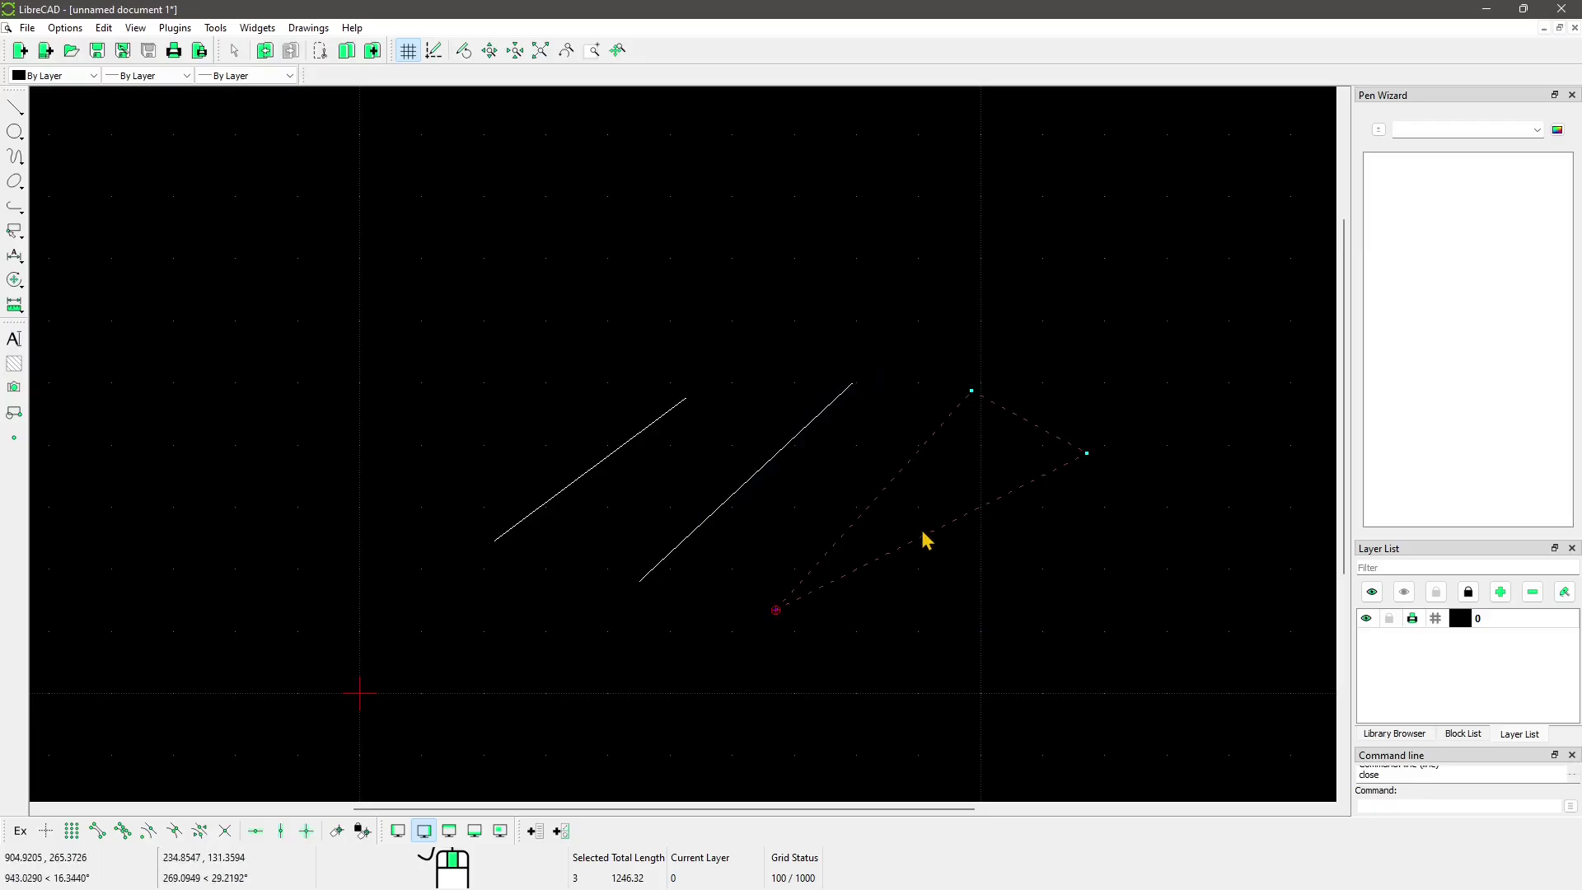
key(Escape)
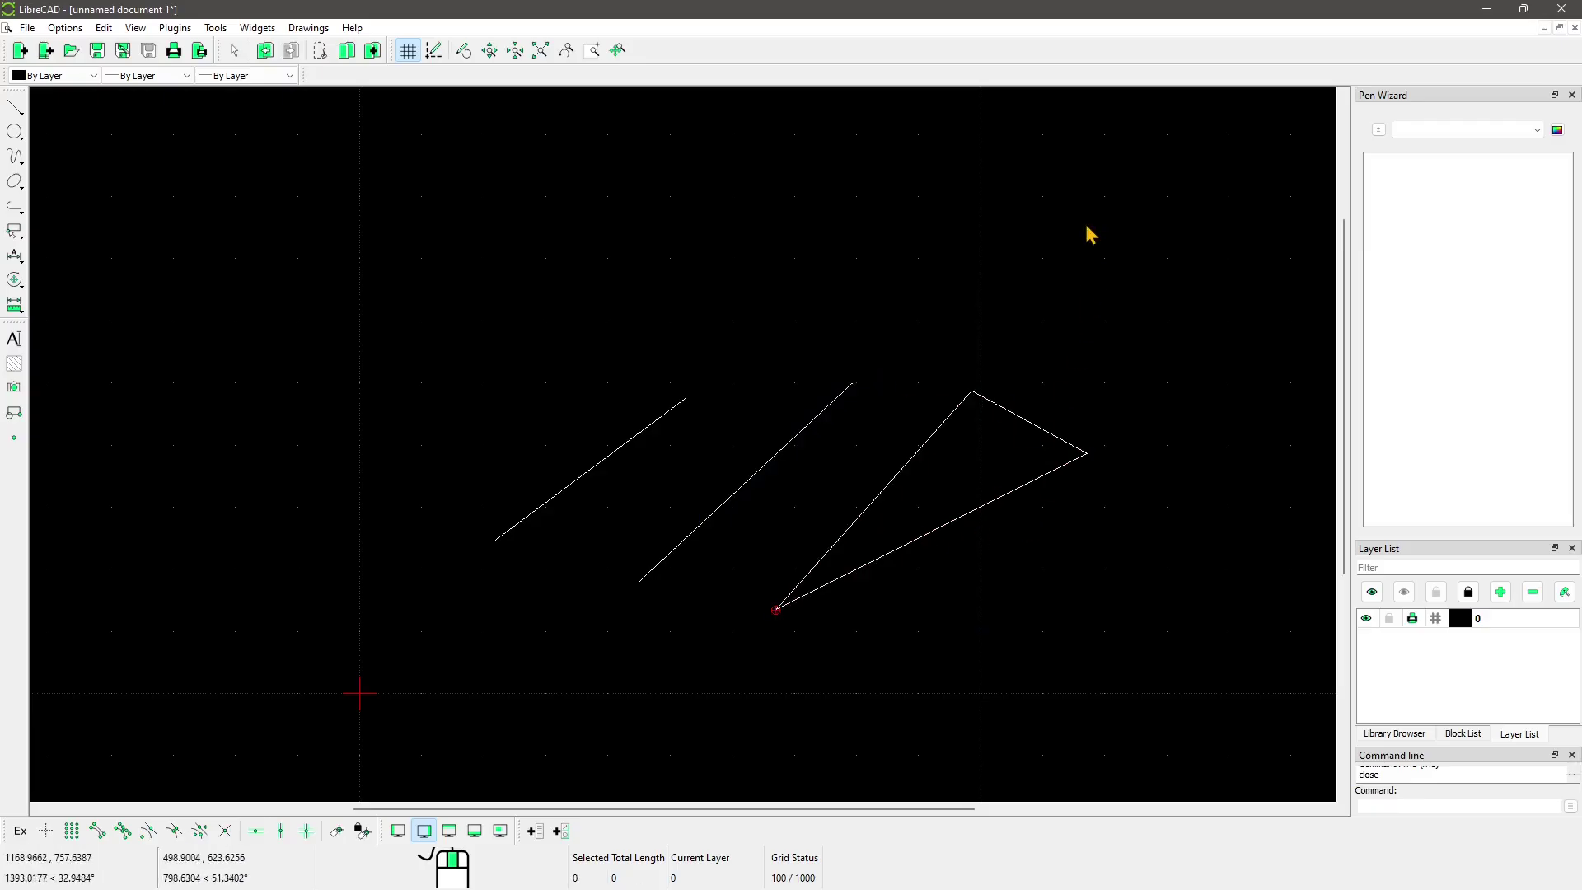
drag(1085, 224, 879, 308)
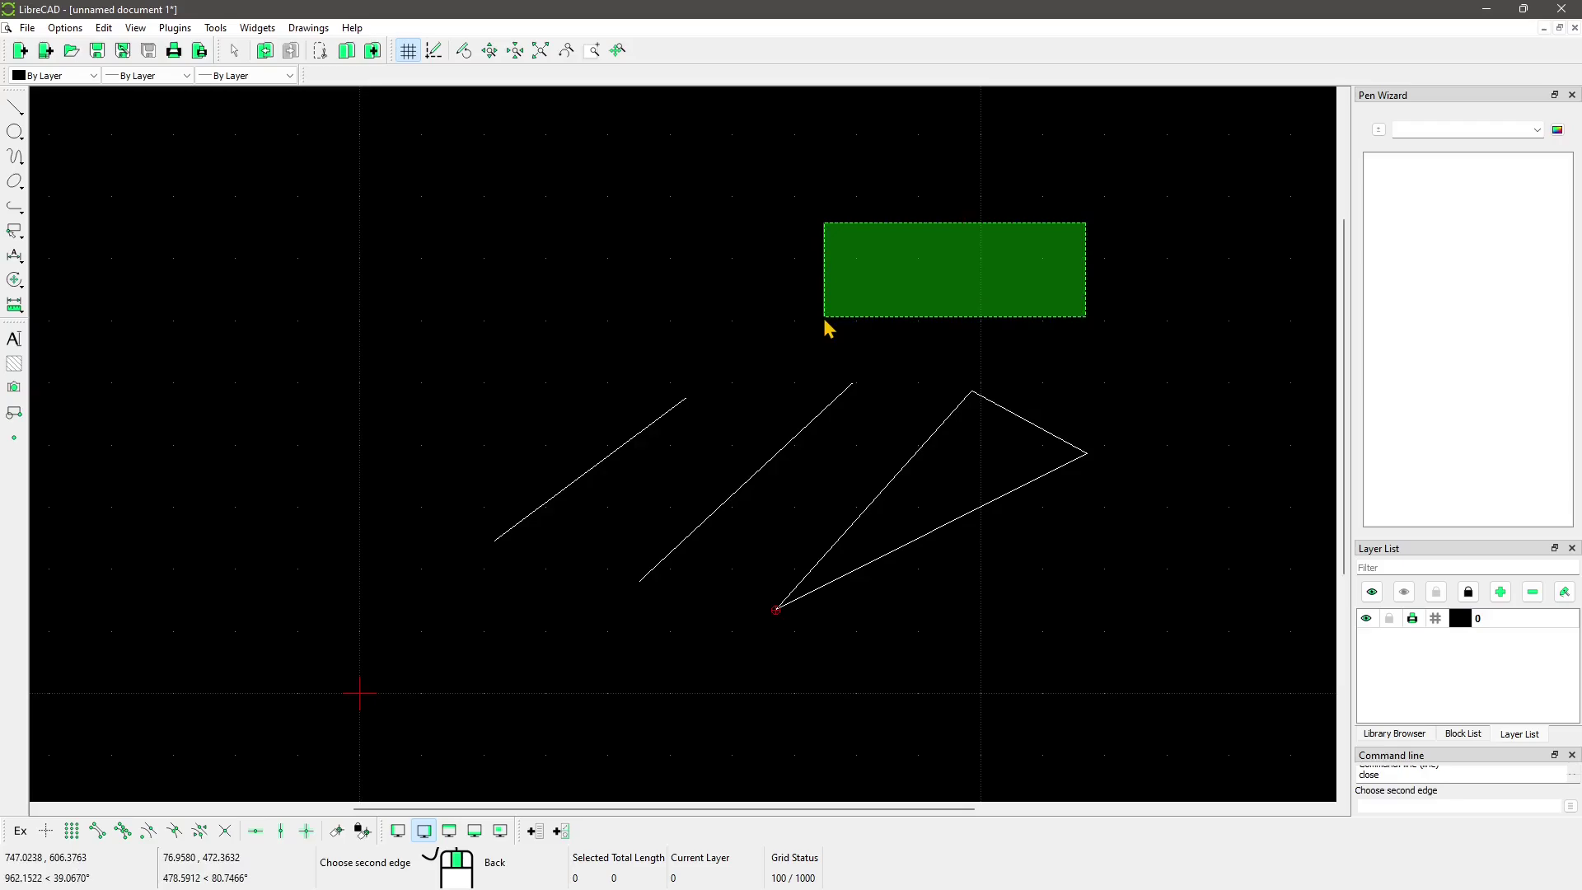
drag(824, 318, 801, 425)
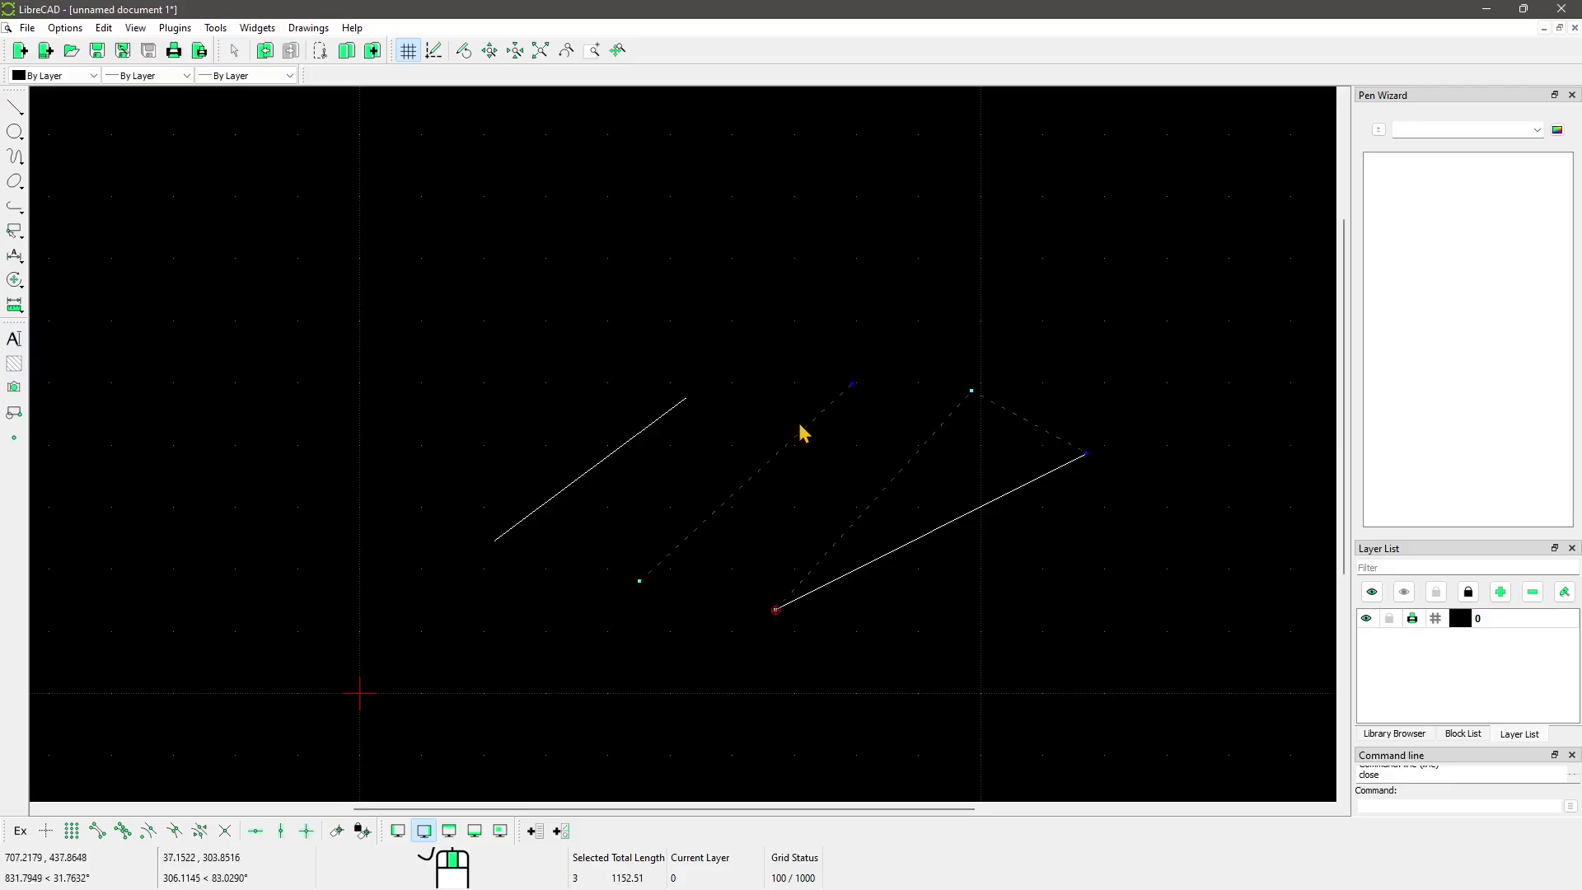
key(Escape)
drag(405, 176, 1013, 794)
drag(1024, 198, 679, 449)
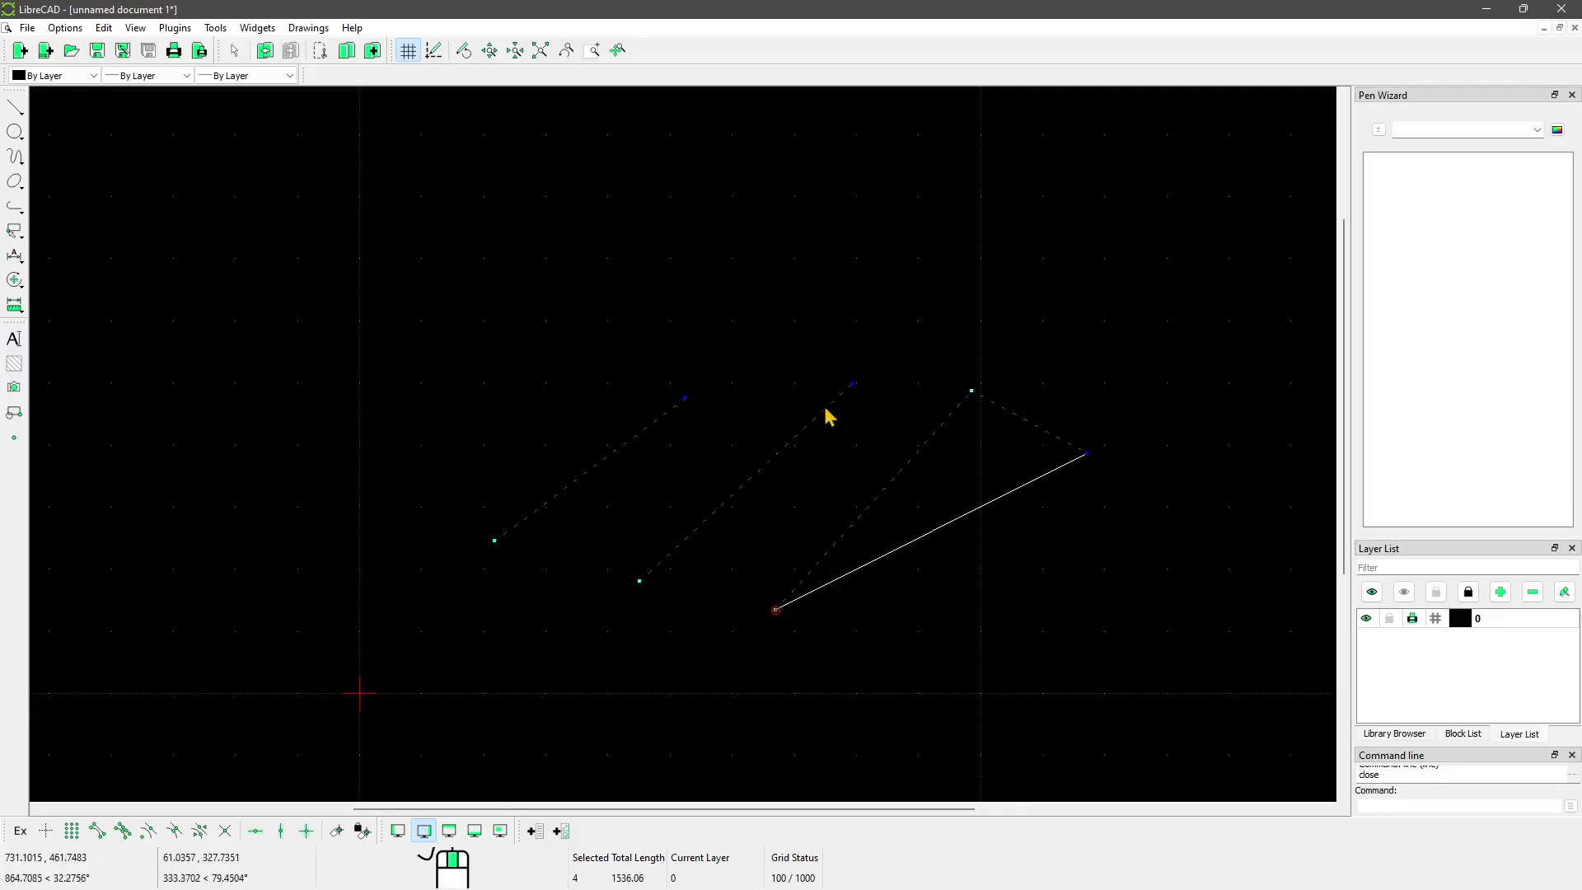
key(Escape)
drag(1117, 257, 750, 419)
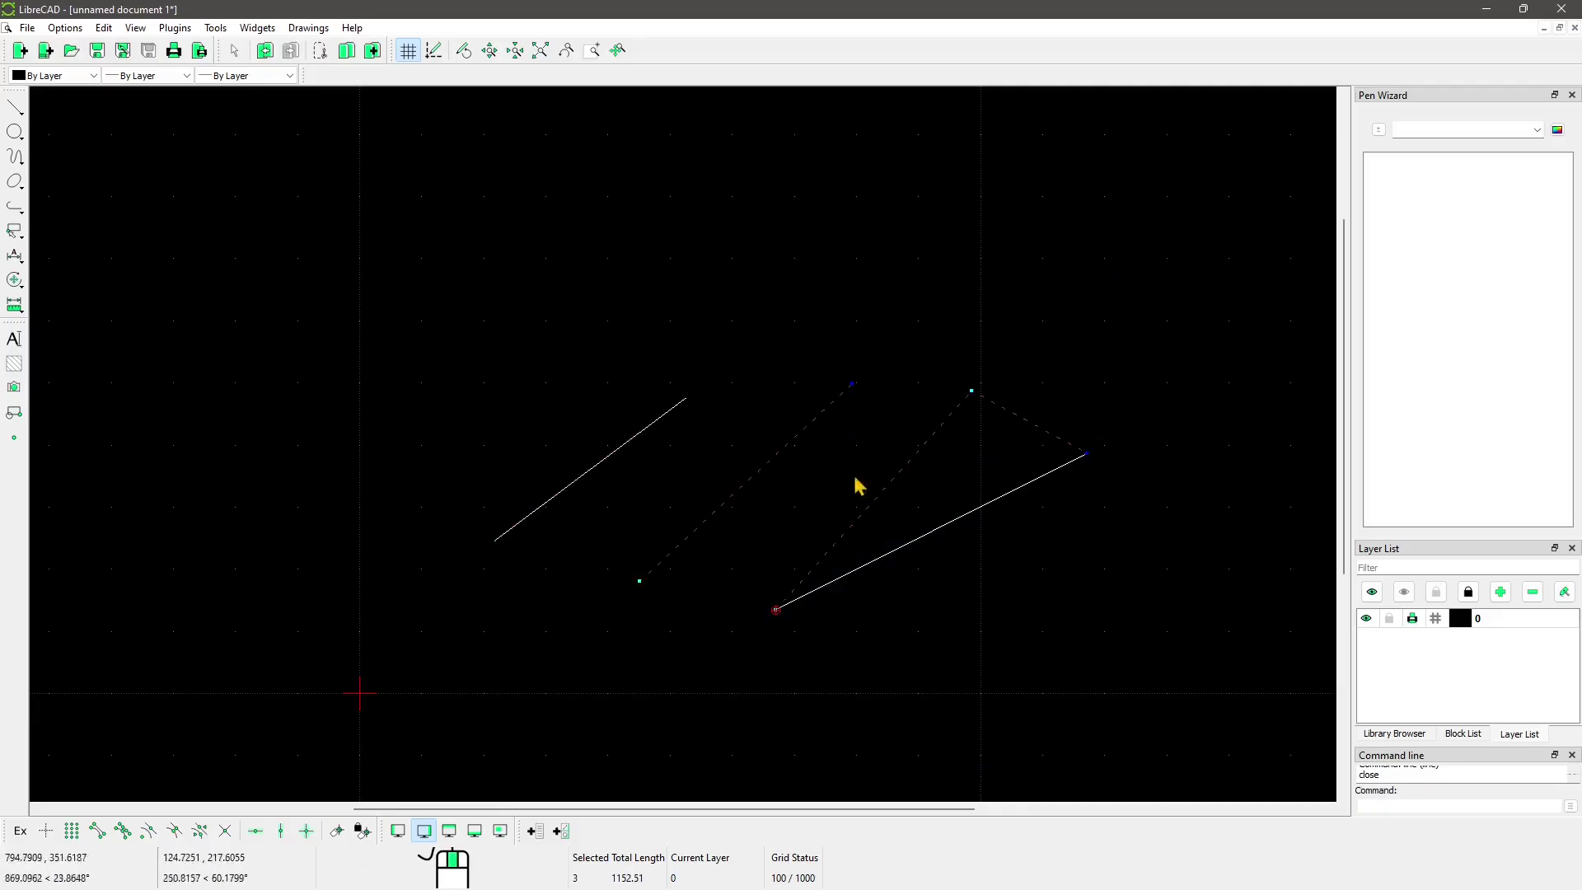
key(Escape)
drag(470, 264, 892, 663)
key(Escape)
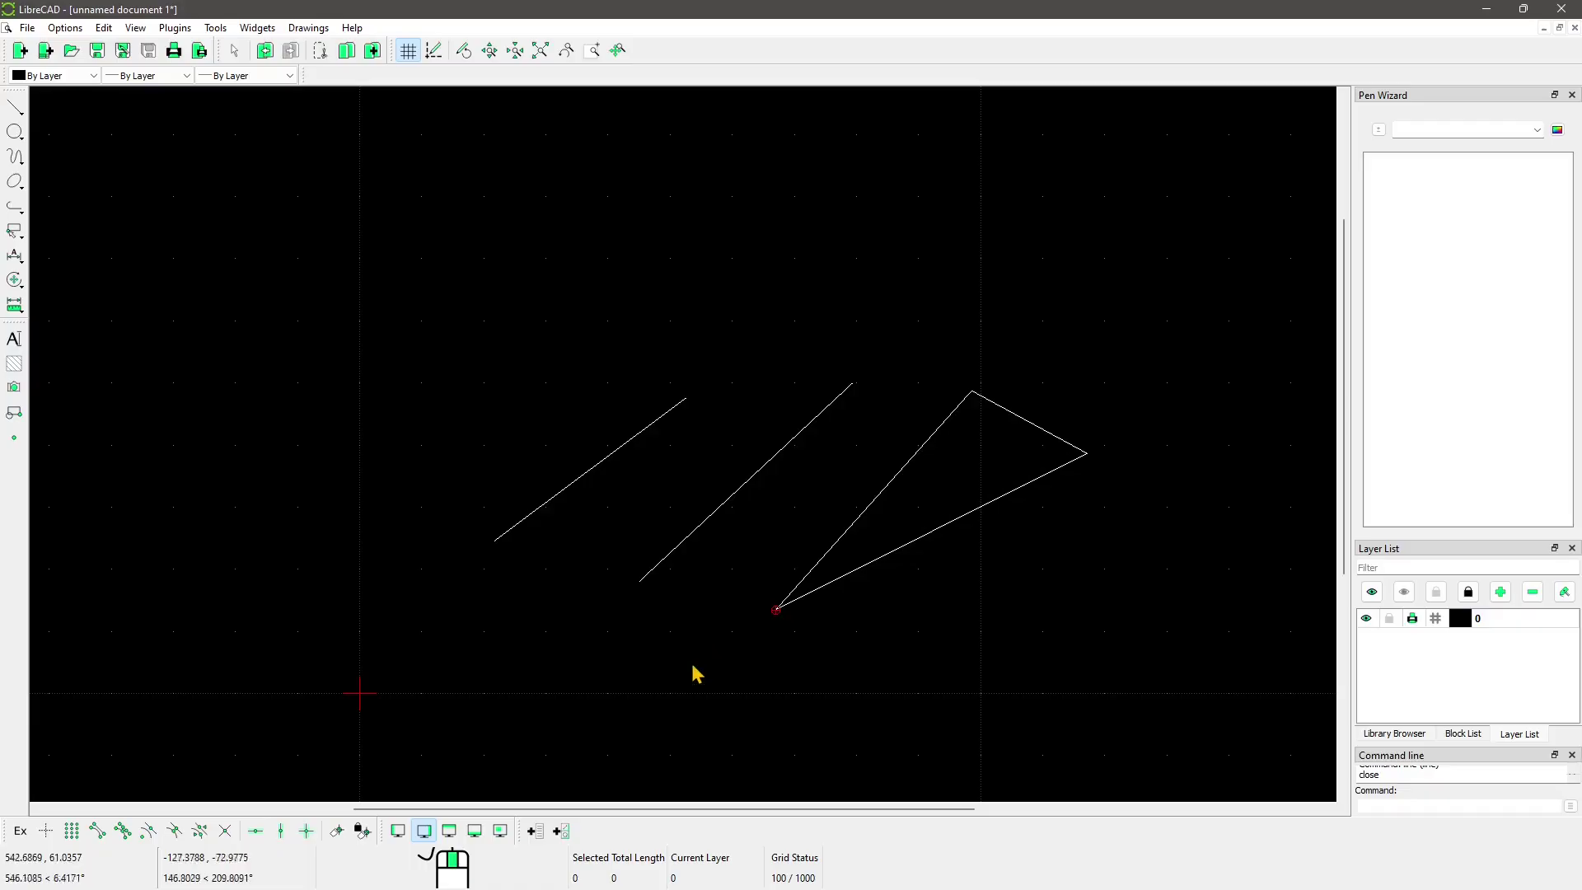
Drag the leftmost diagonal line up and to the left, then select it for deletion
scroll(696, 674, up, 1)
middle_drag(678, 399, 652, 409)
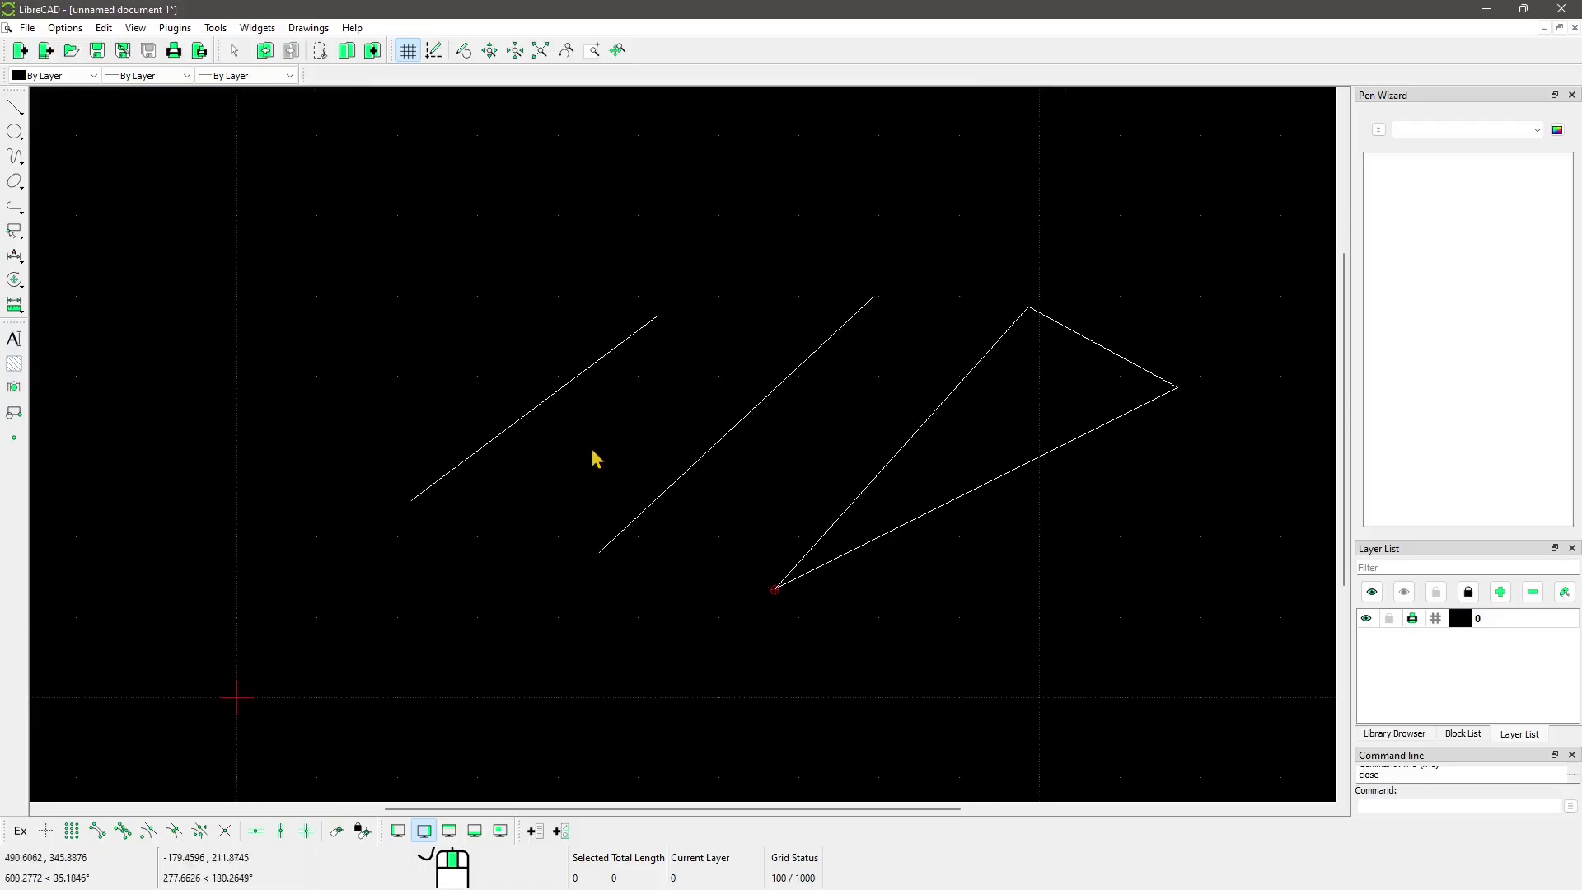
click(487, 445)
click(651, 504)
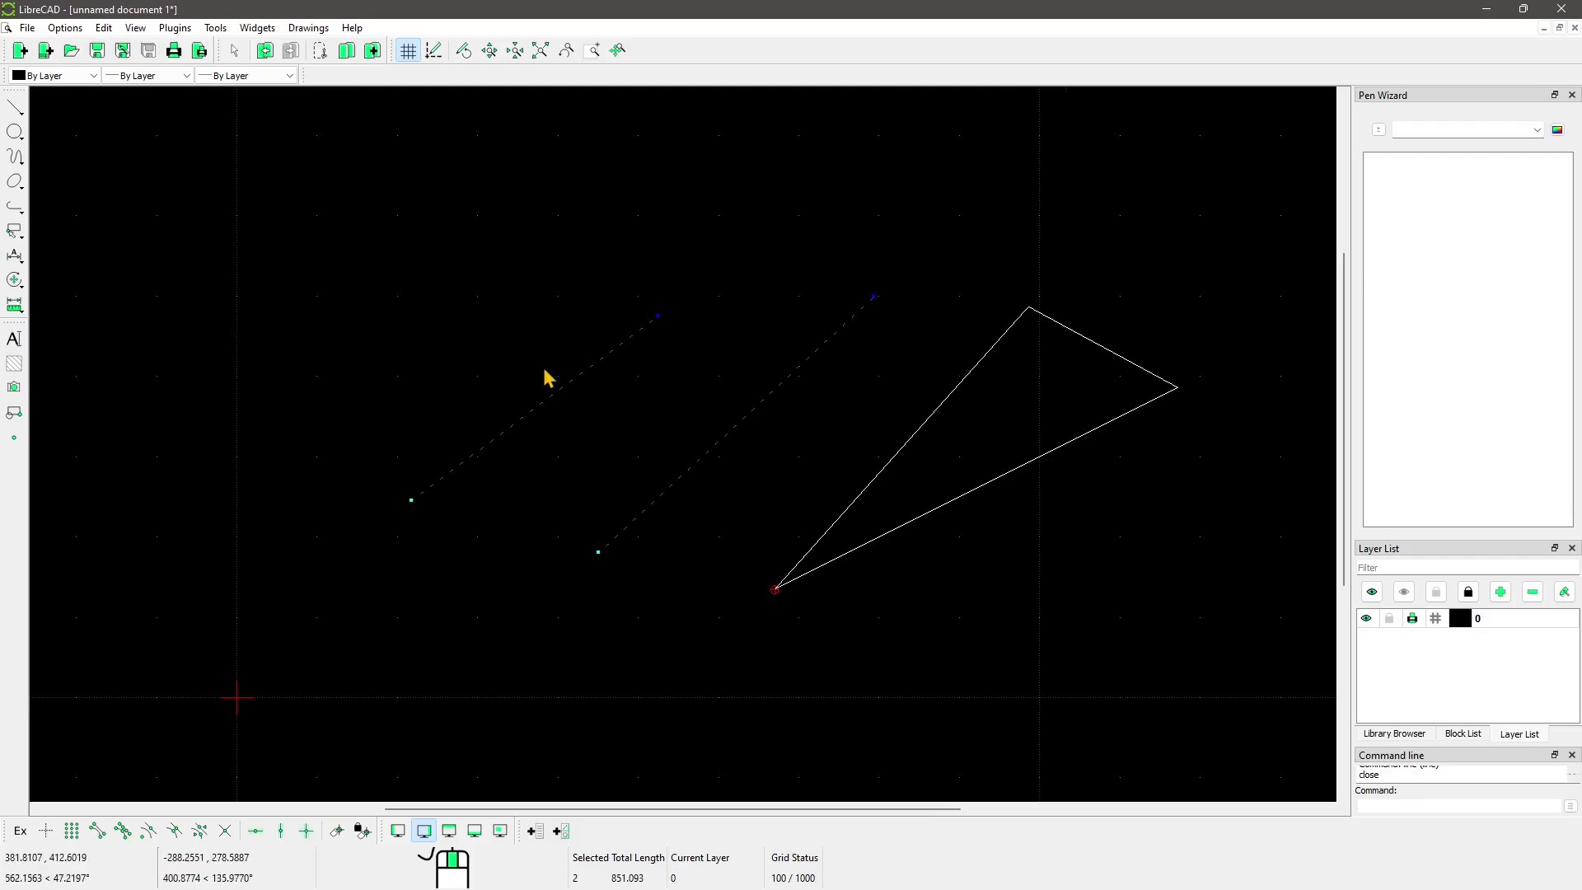
key(Escape)
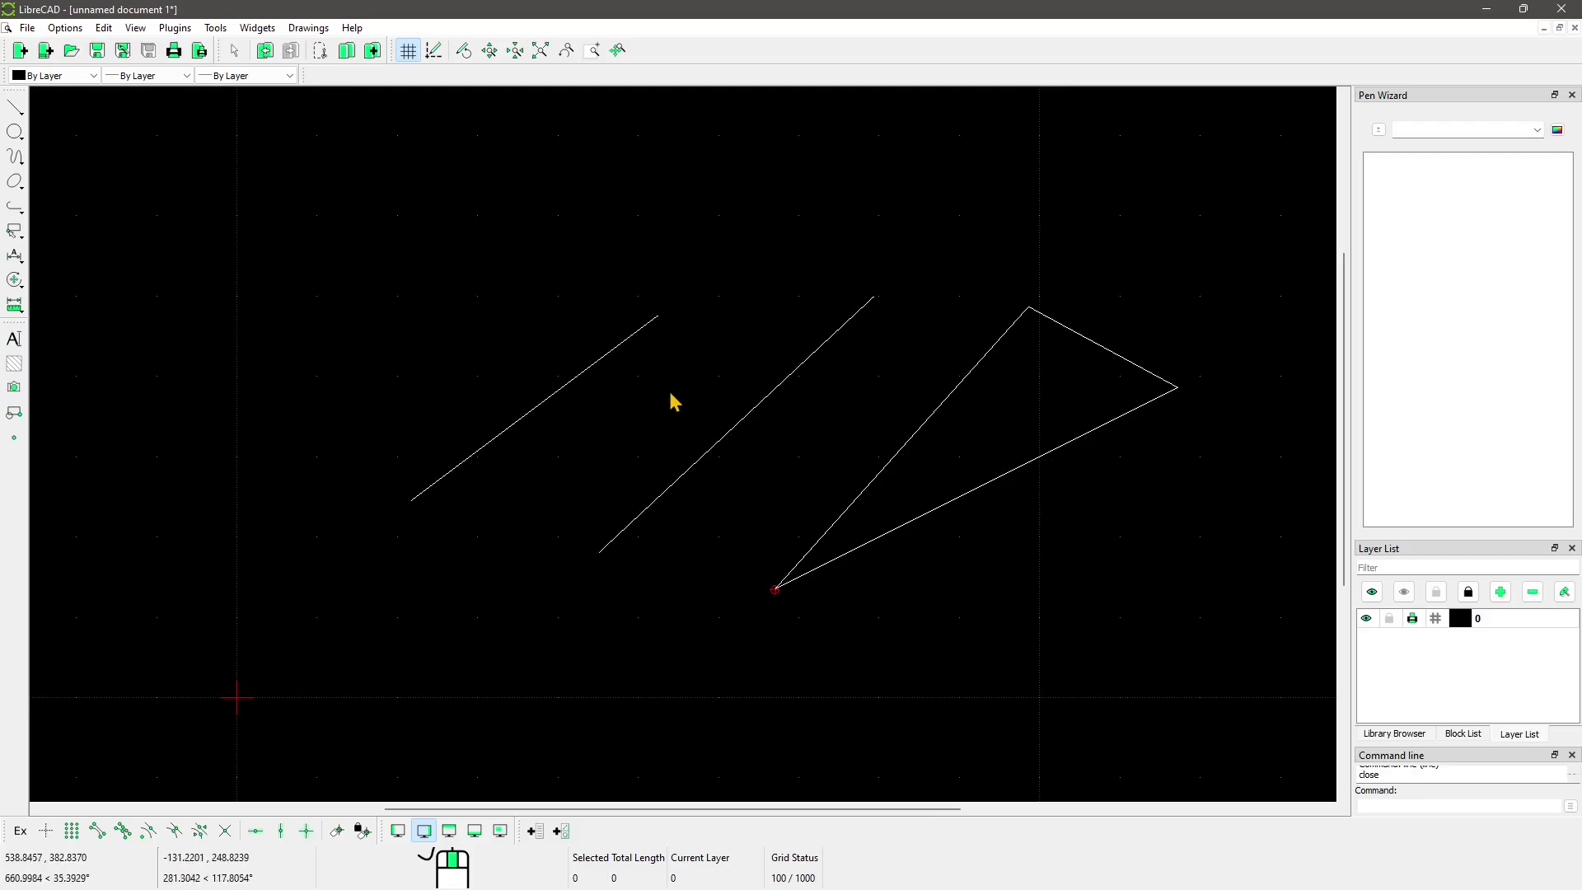
click(577, 380)
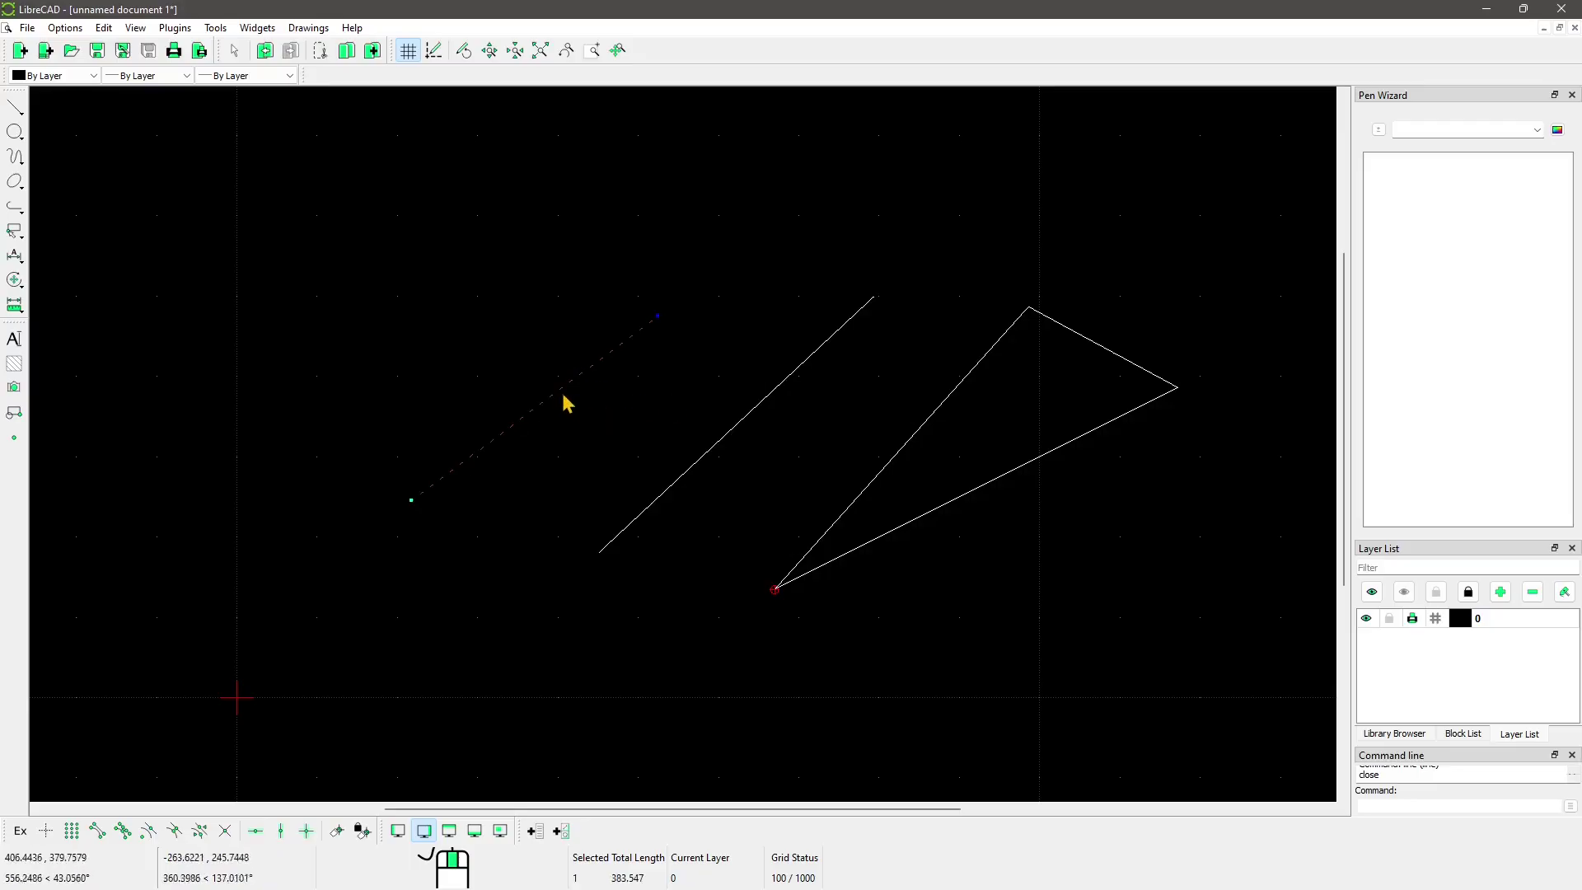
drag(559, 377, 561, 294)
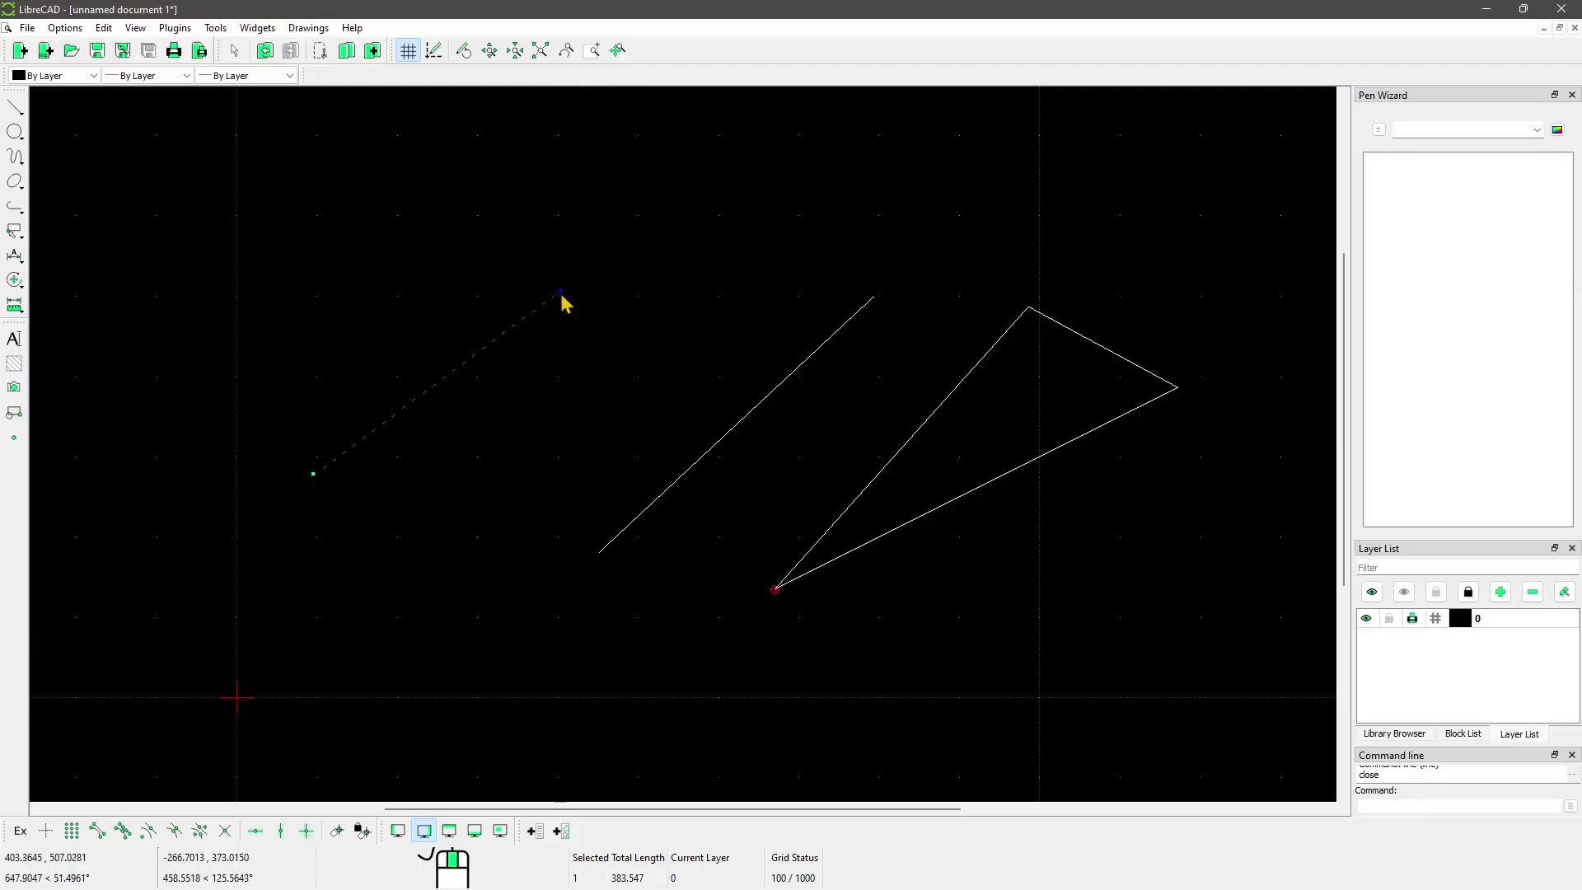
key(Escape)
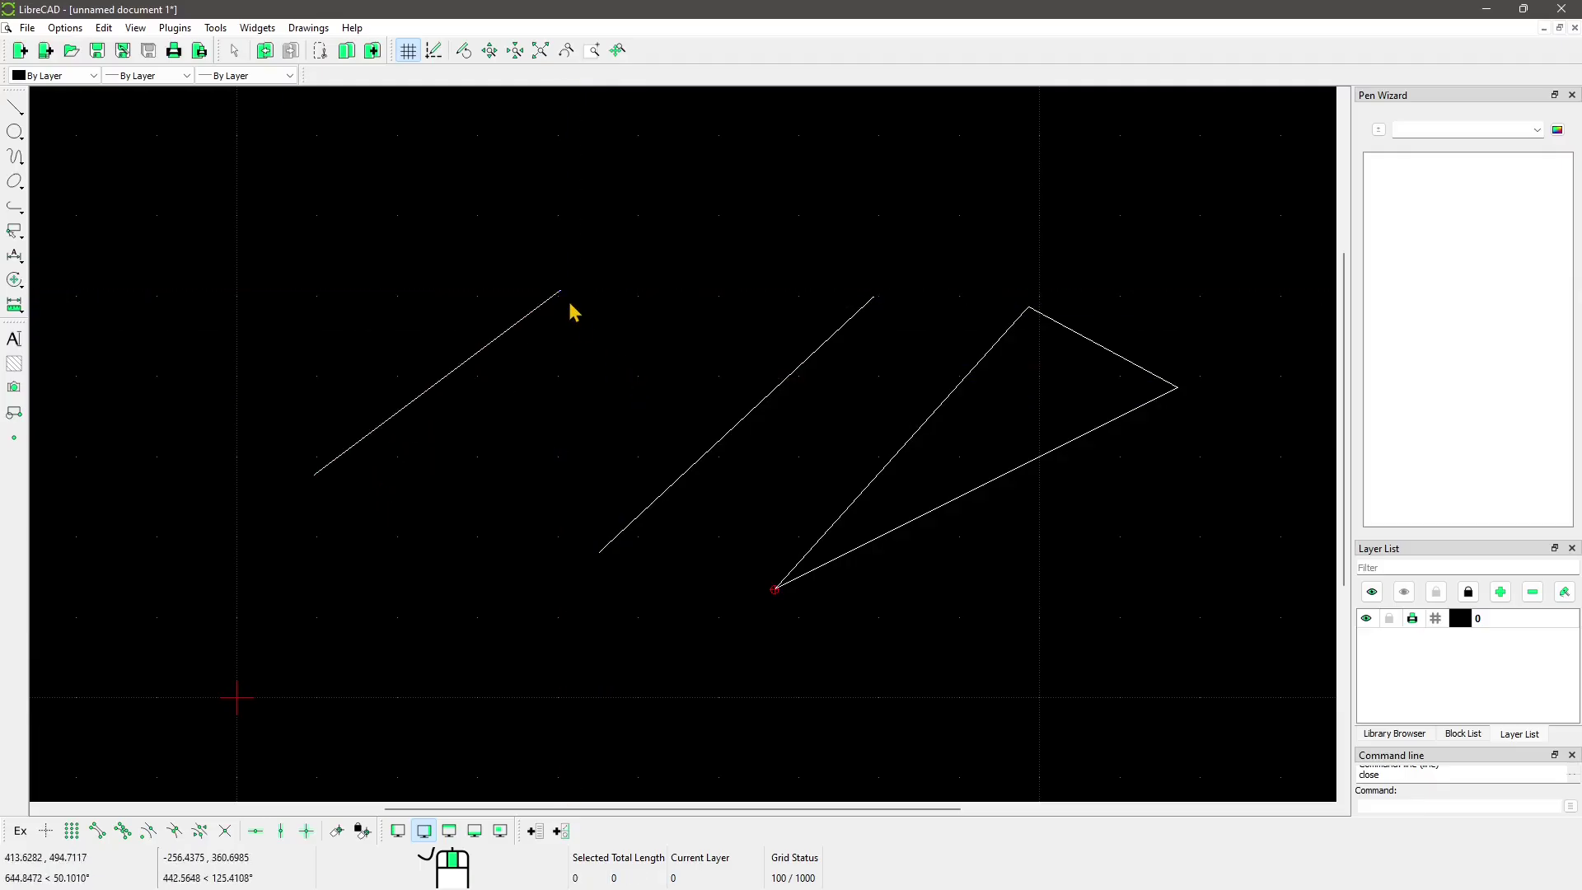
scroll(865, 447, down, 1)
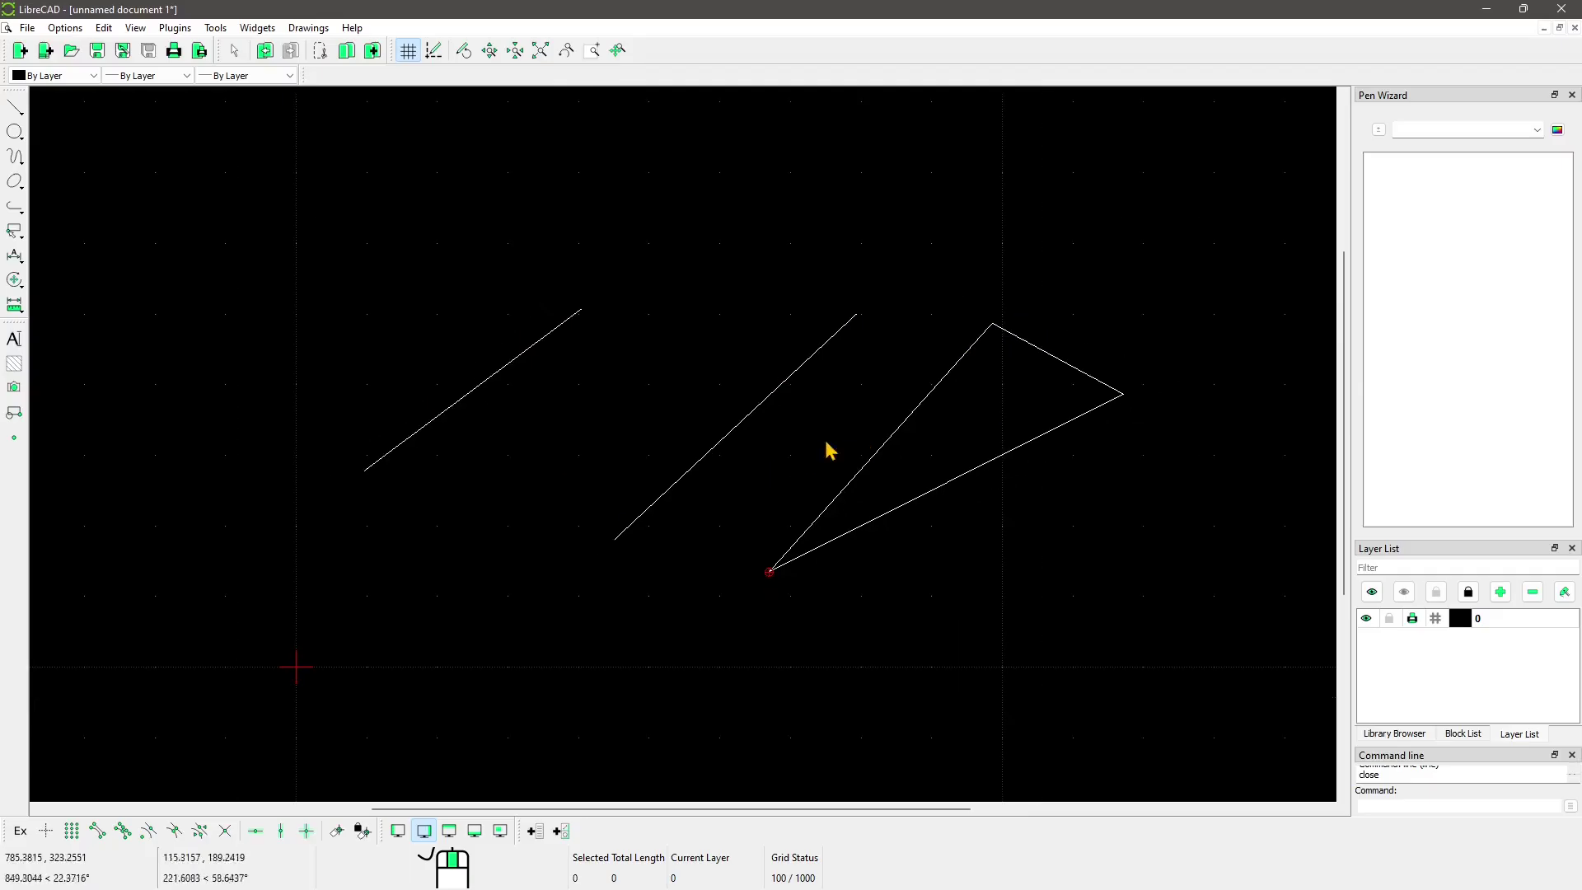
click(545, 345)
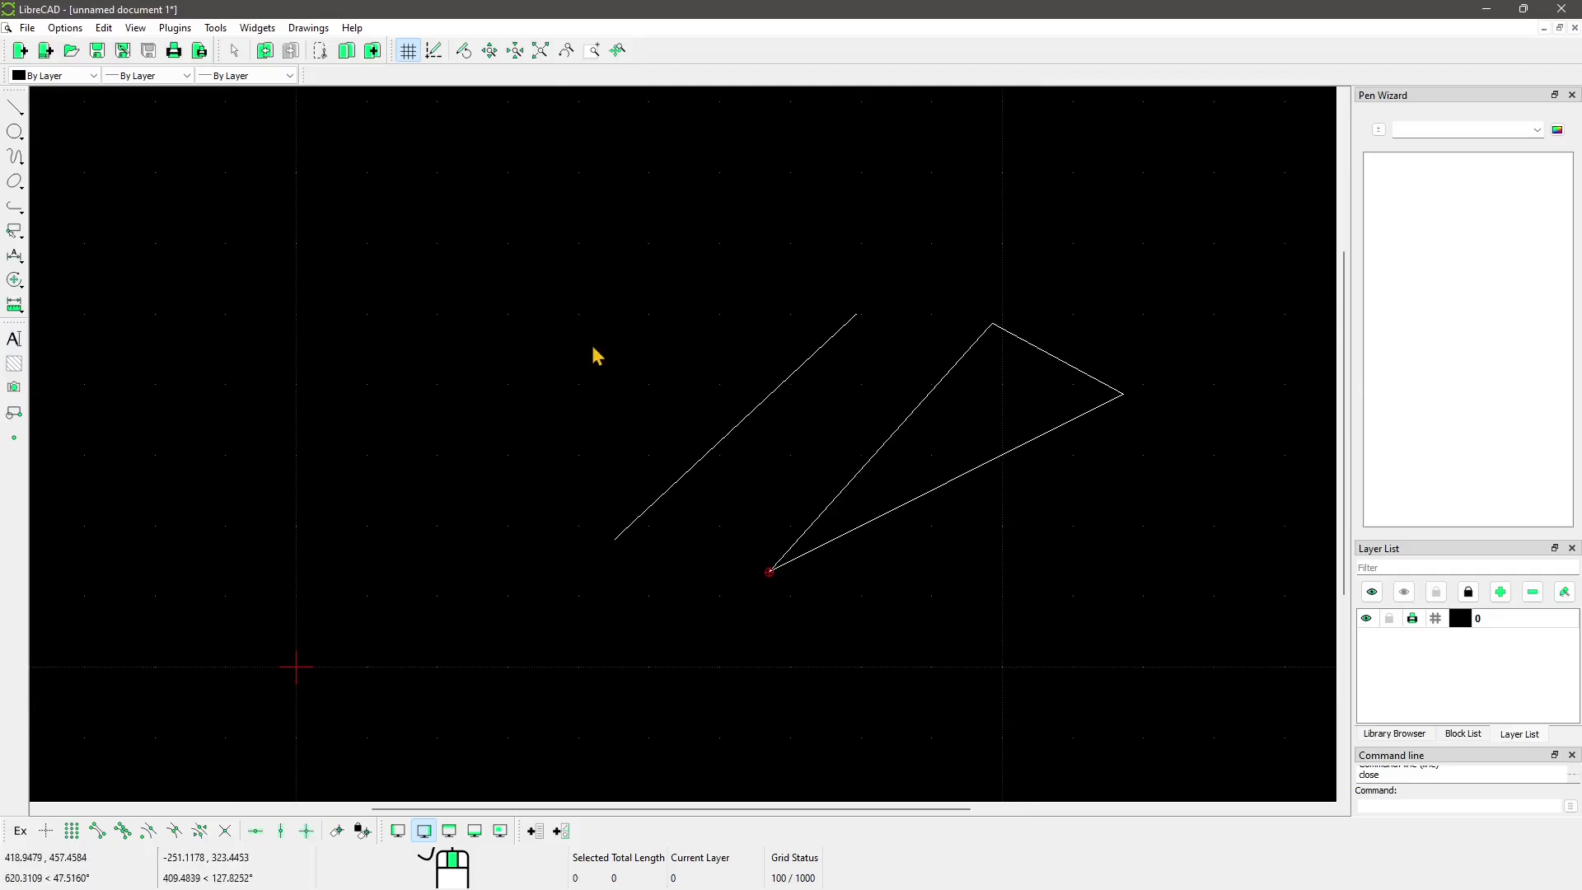
Undo the deletions to bring back the left and middle diagonal lines
key(ctrl+z)
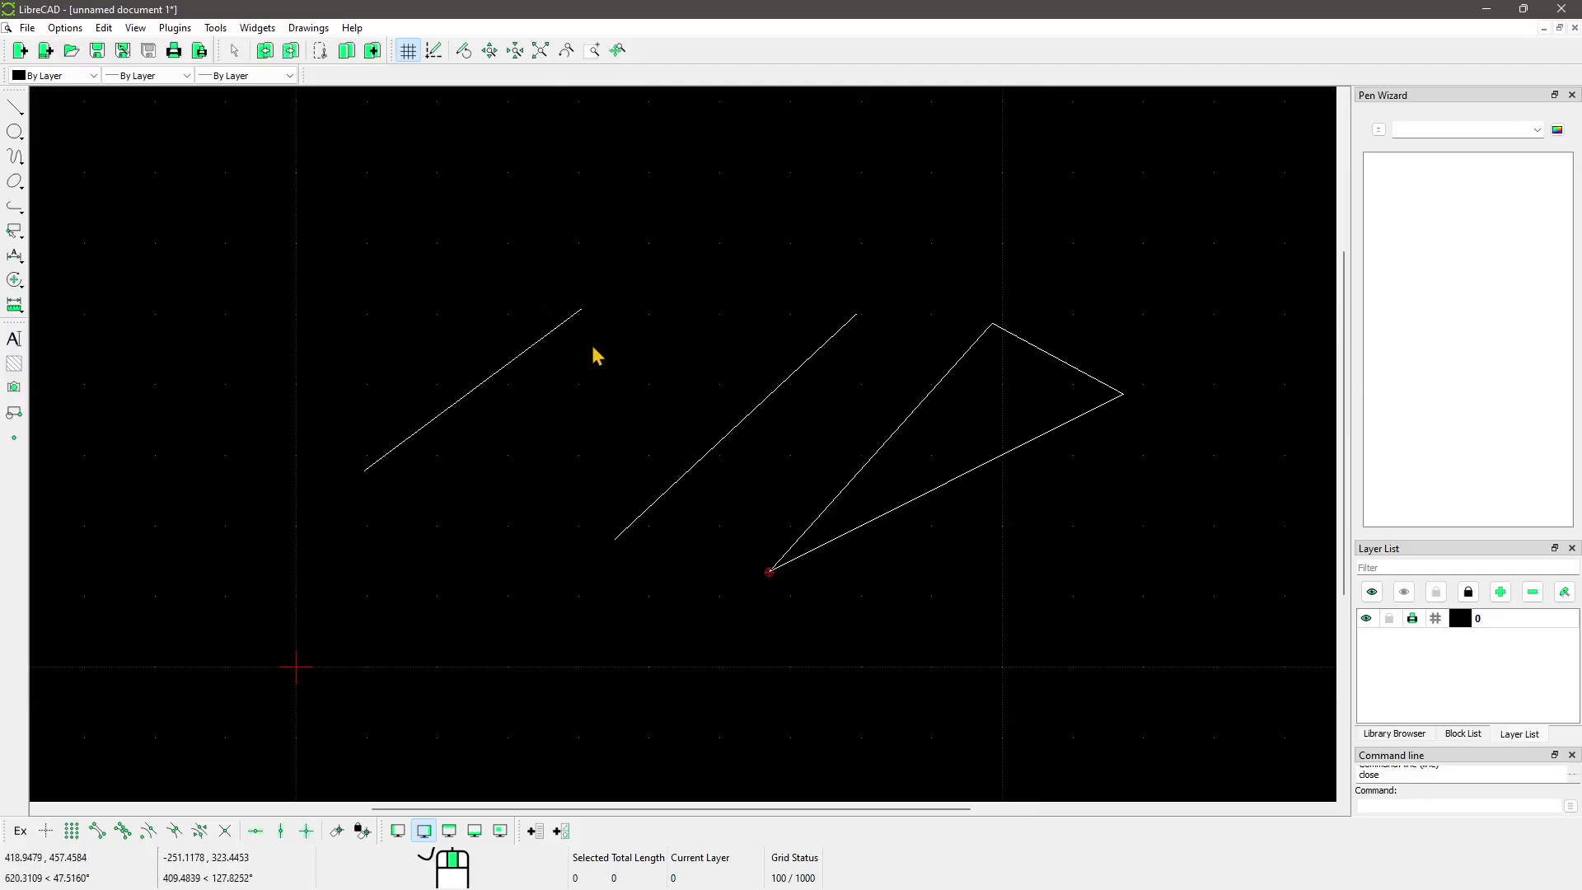
click(827, 361)
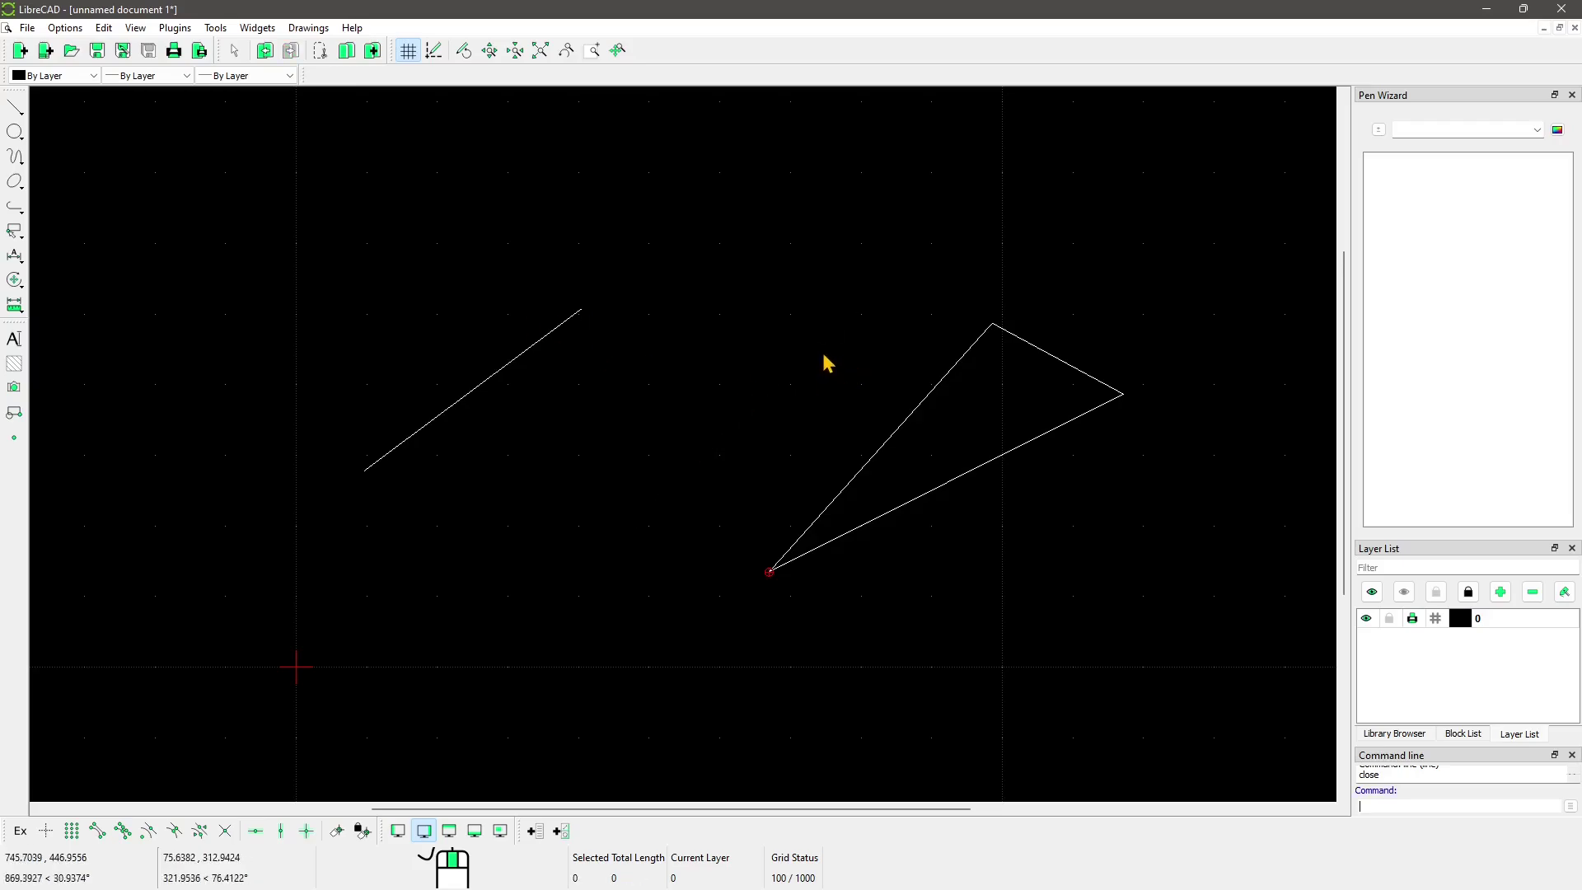
key(ctrl+z)
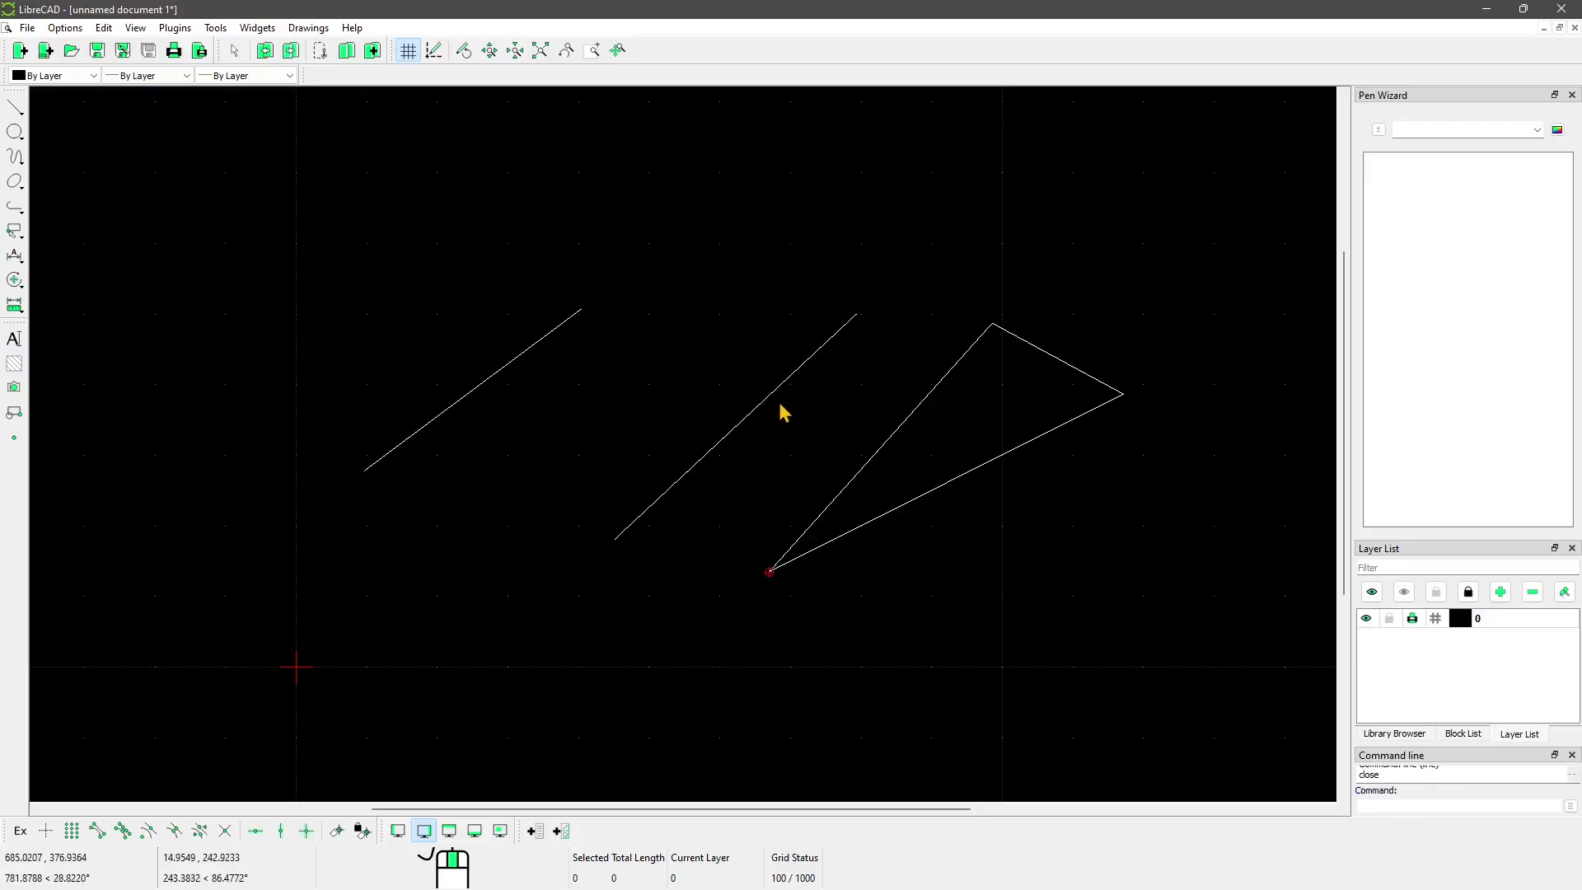
Pan and zoom around the drawing to inspect the restored lines and triangle
middle_drag(750, 438, 783, 459)
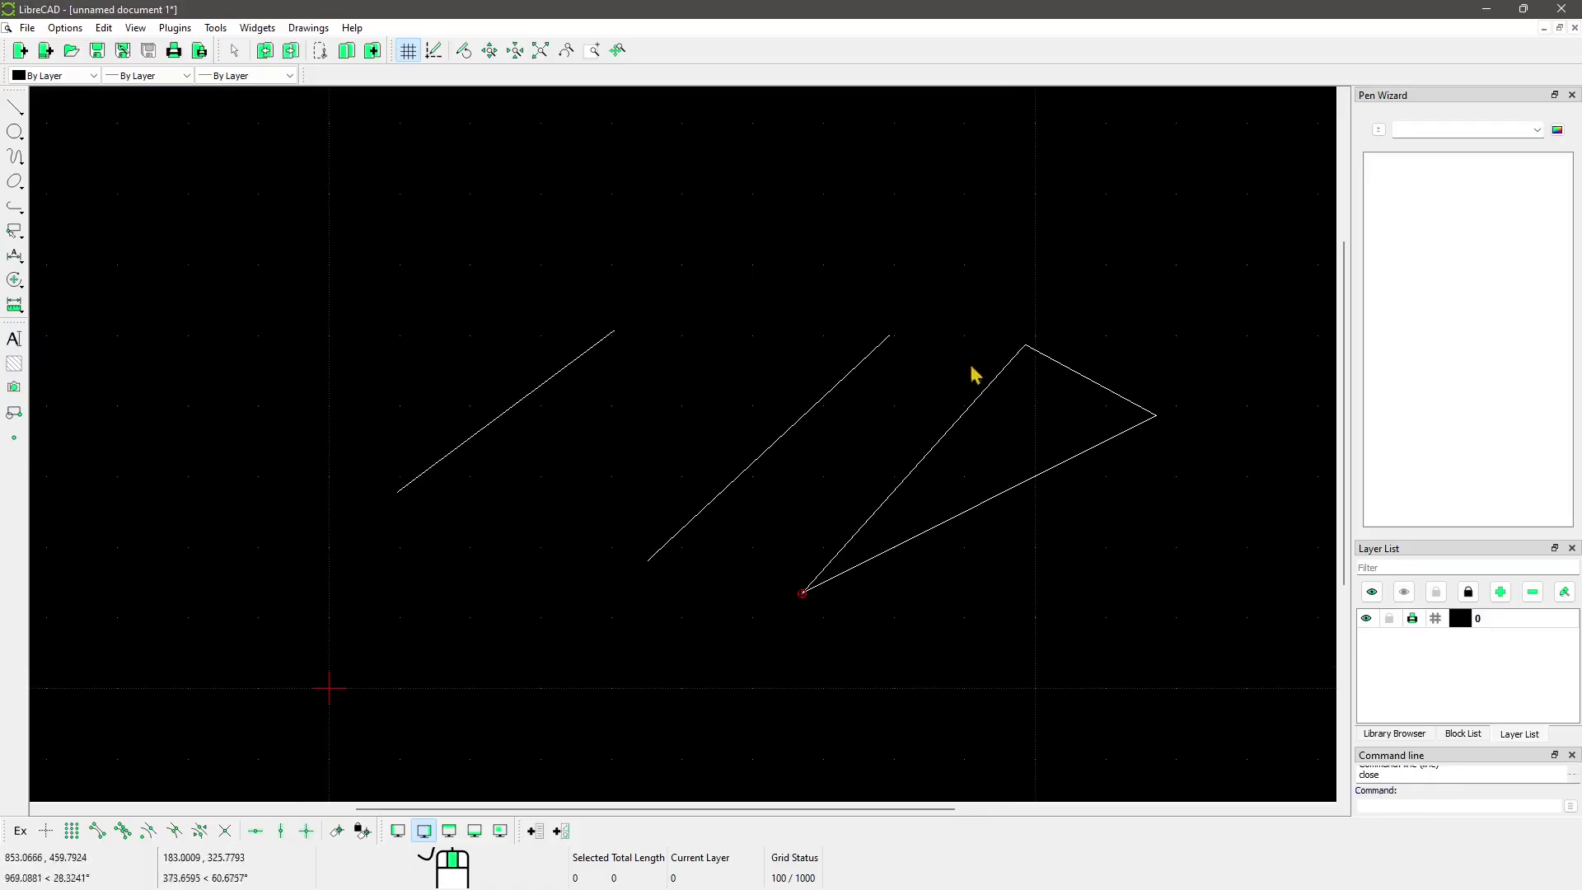
scroll(921, 452, down, 1)
scroll(936, 488, up, 1)
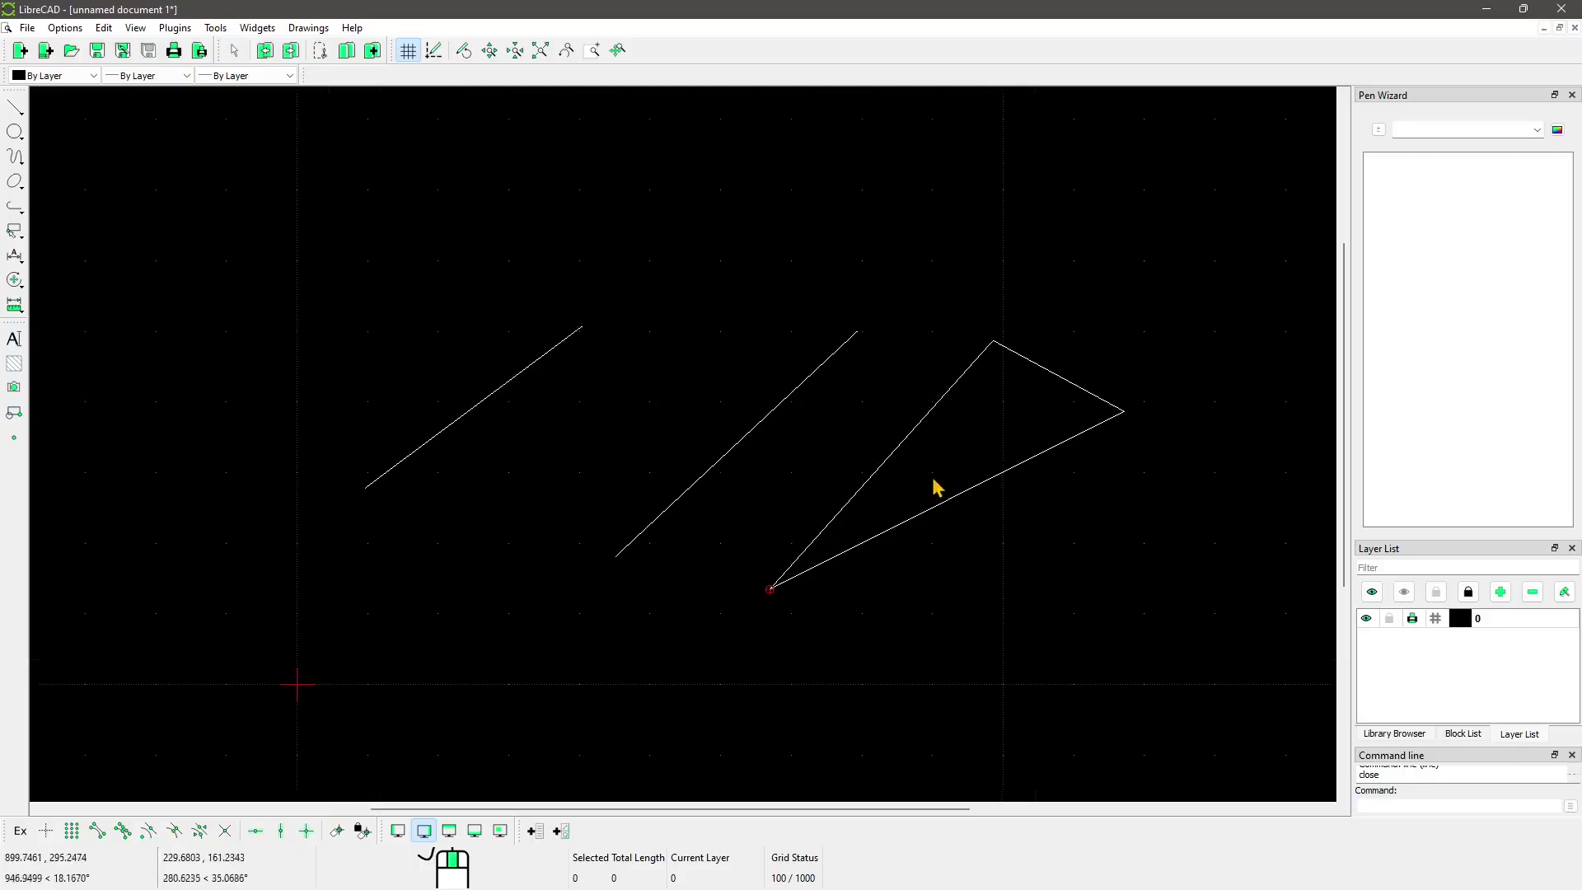
mouse_move(688, 377)
middle_down()
mouse_move(713, 367)
mouse_move(724, 275)
mouse_move(714, 381)
mouse_move(713, 354)
middle_up()
scroll(744, 495, down, 3)
scroll(745, 487, up, 5)
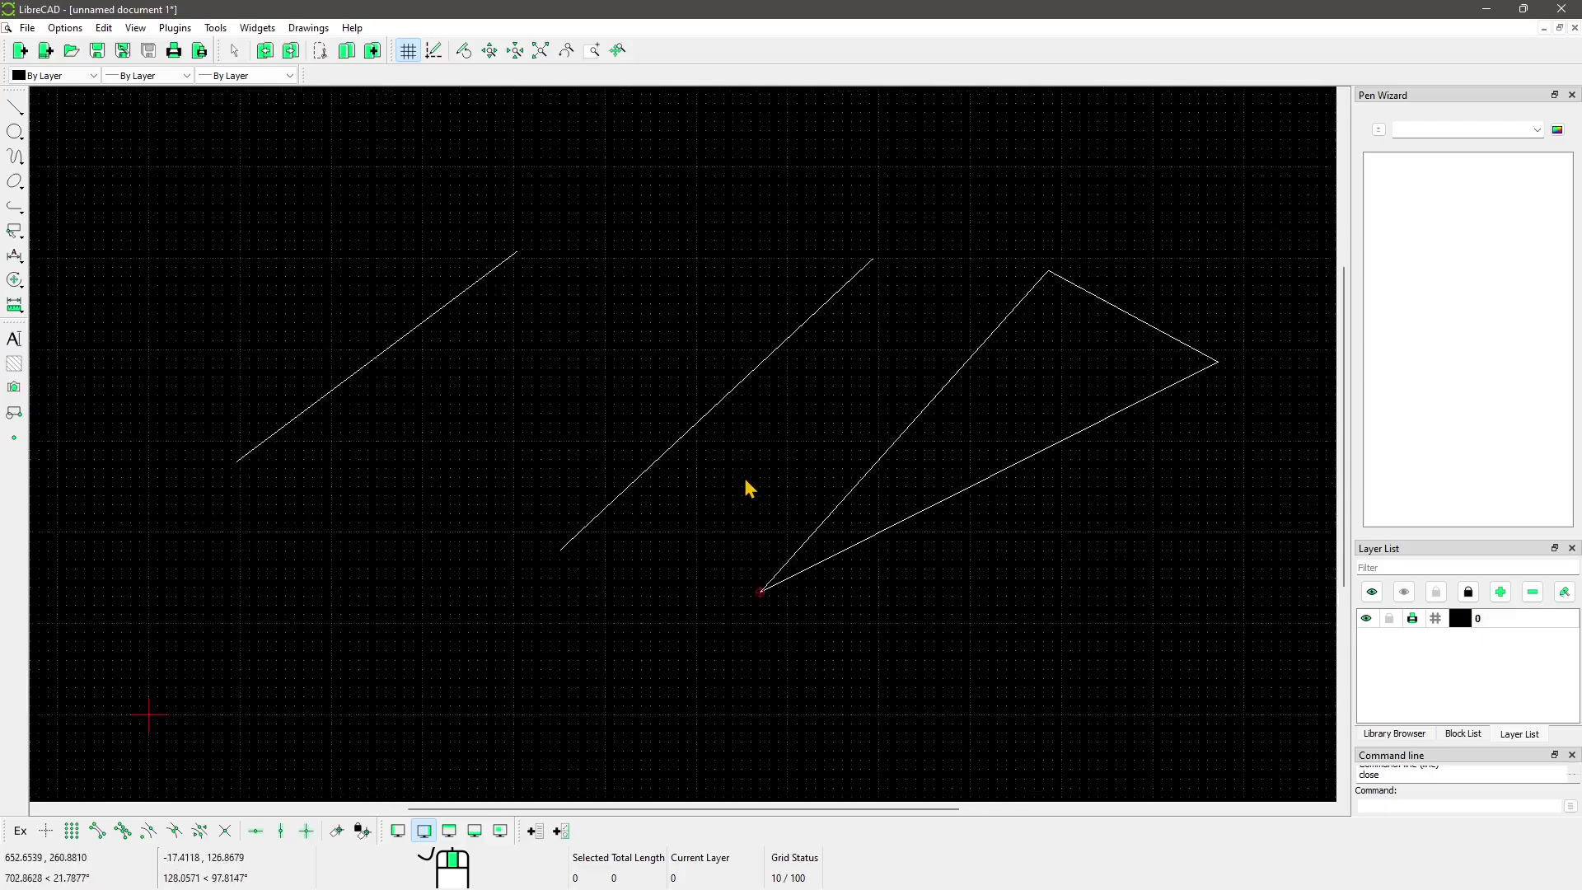
scroll(748, 467, down, 2)
scroll(751, 469, up, 2)
right_click(776, 329)
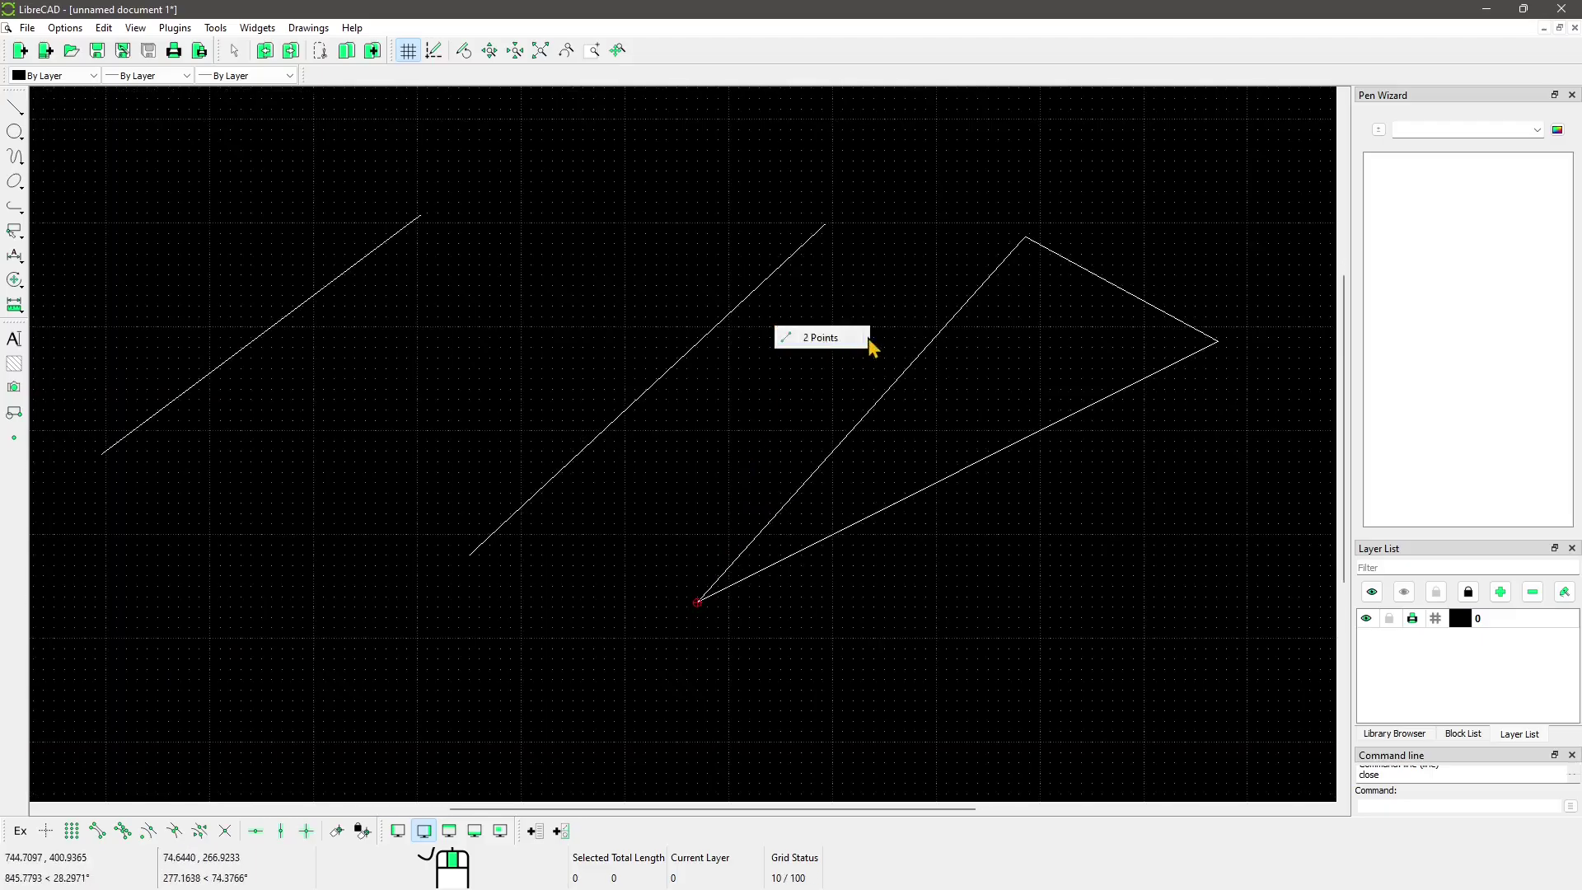
click(742, 548)
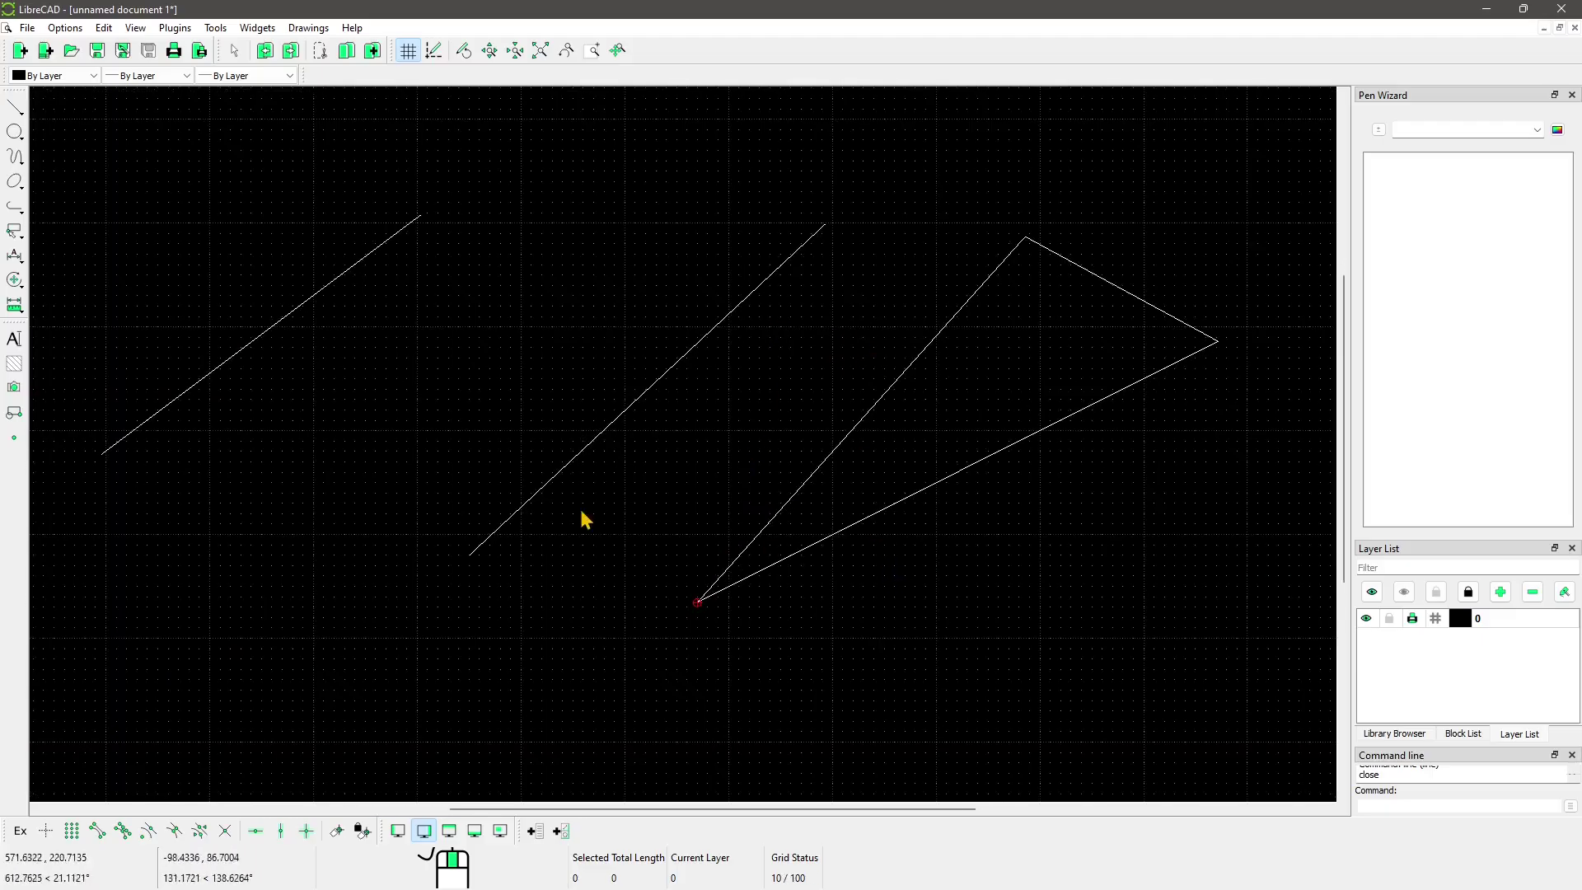
scroll(659, 536, down, 2)
mouse_move(668, 562)
middle_down()
mouse_move(713, 547)
mouse_move(620, 556)
middle_up()
scroll(597, 545, down, 1)
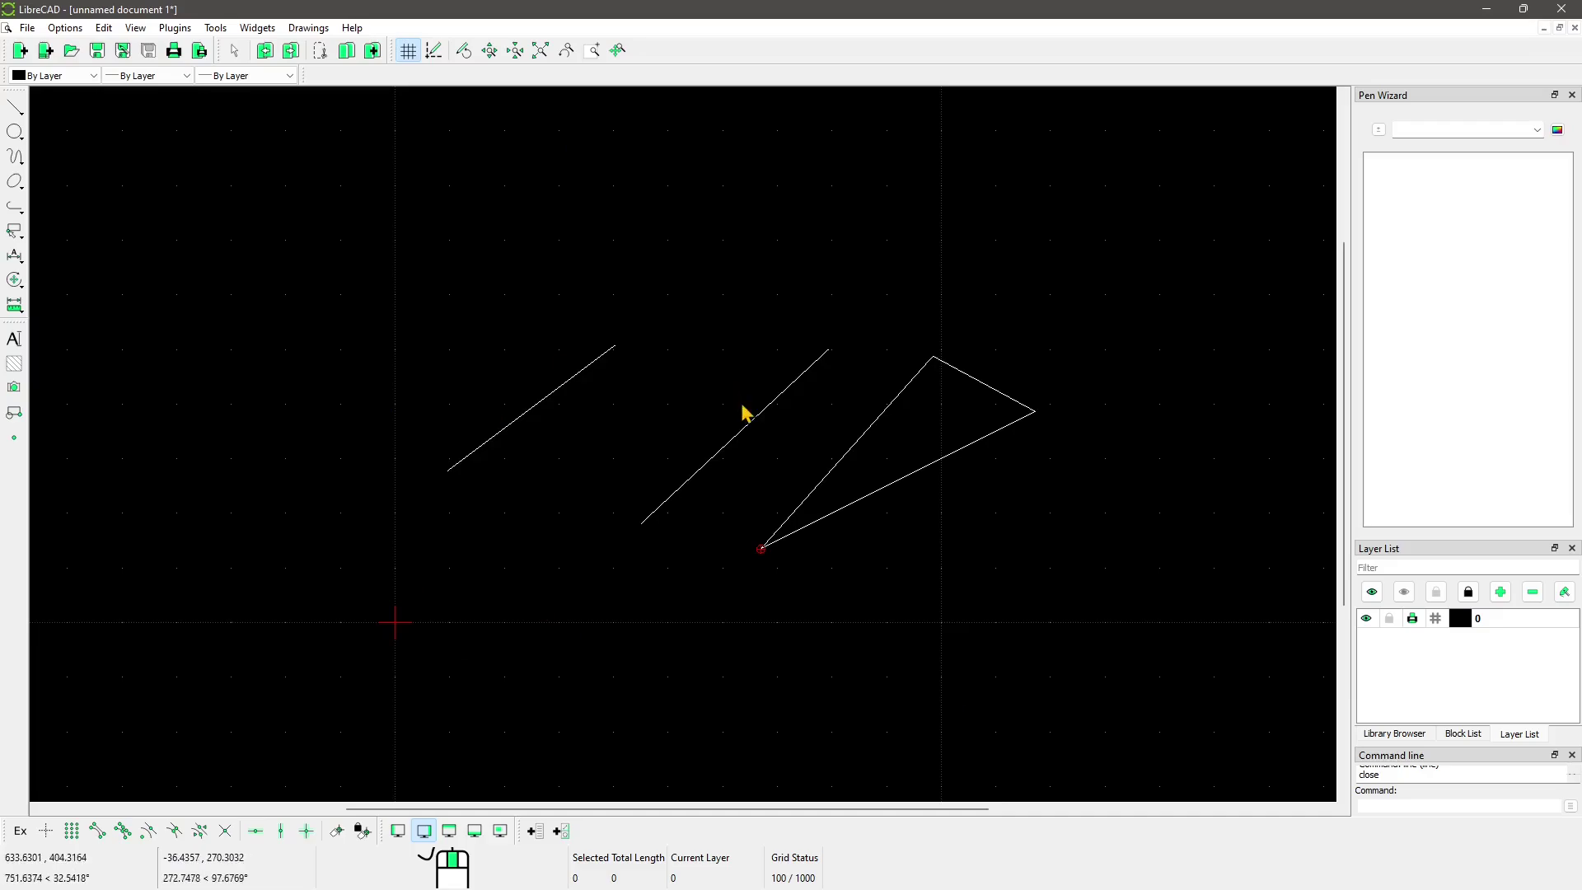
mouse_move(741, 413)
middle_down()
mouse_move(748, 466)
mouse_move(763, 452)
mouse_move(737, 501)
mouse_move(616, 533)
middle_up()
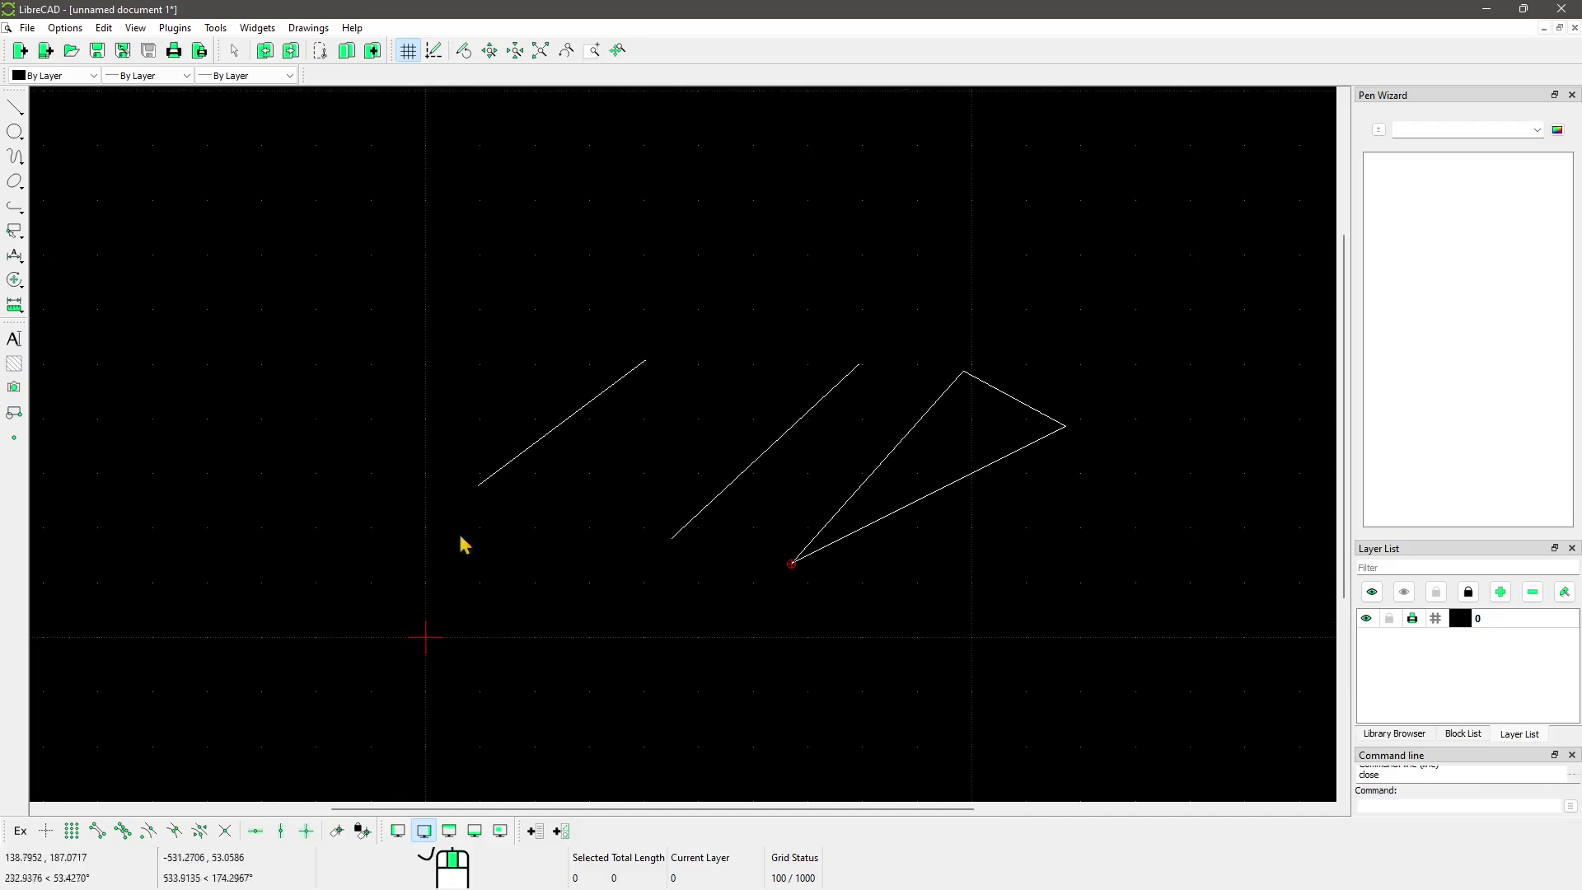
Change the default unit for new drawings from Centimeter to Meter in Application Preferences
click(66, 28)
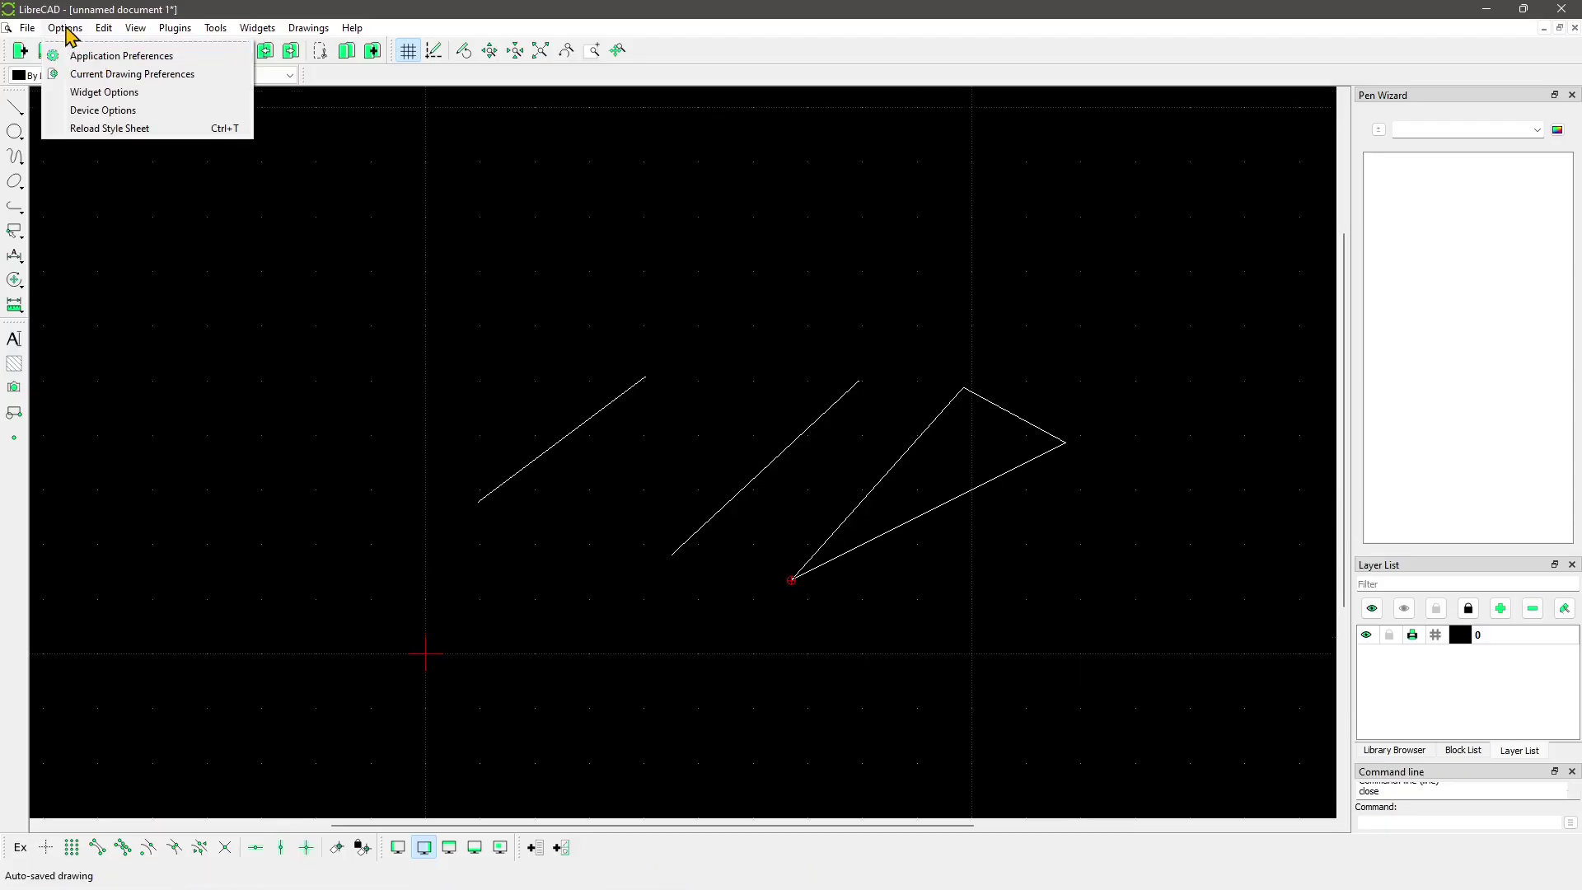
click(95, 58)
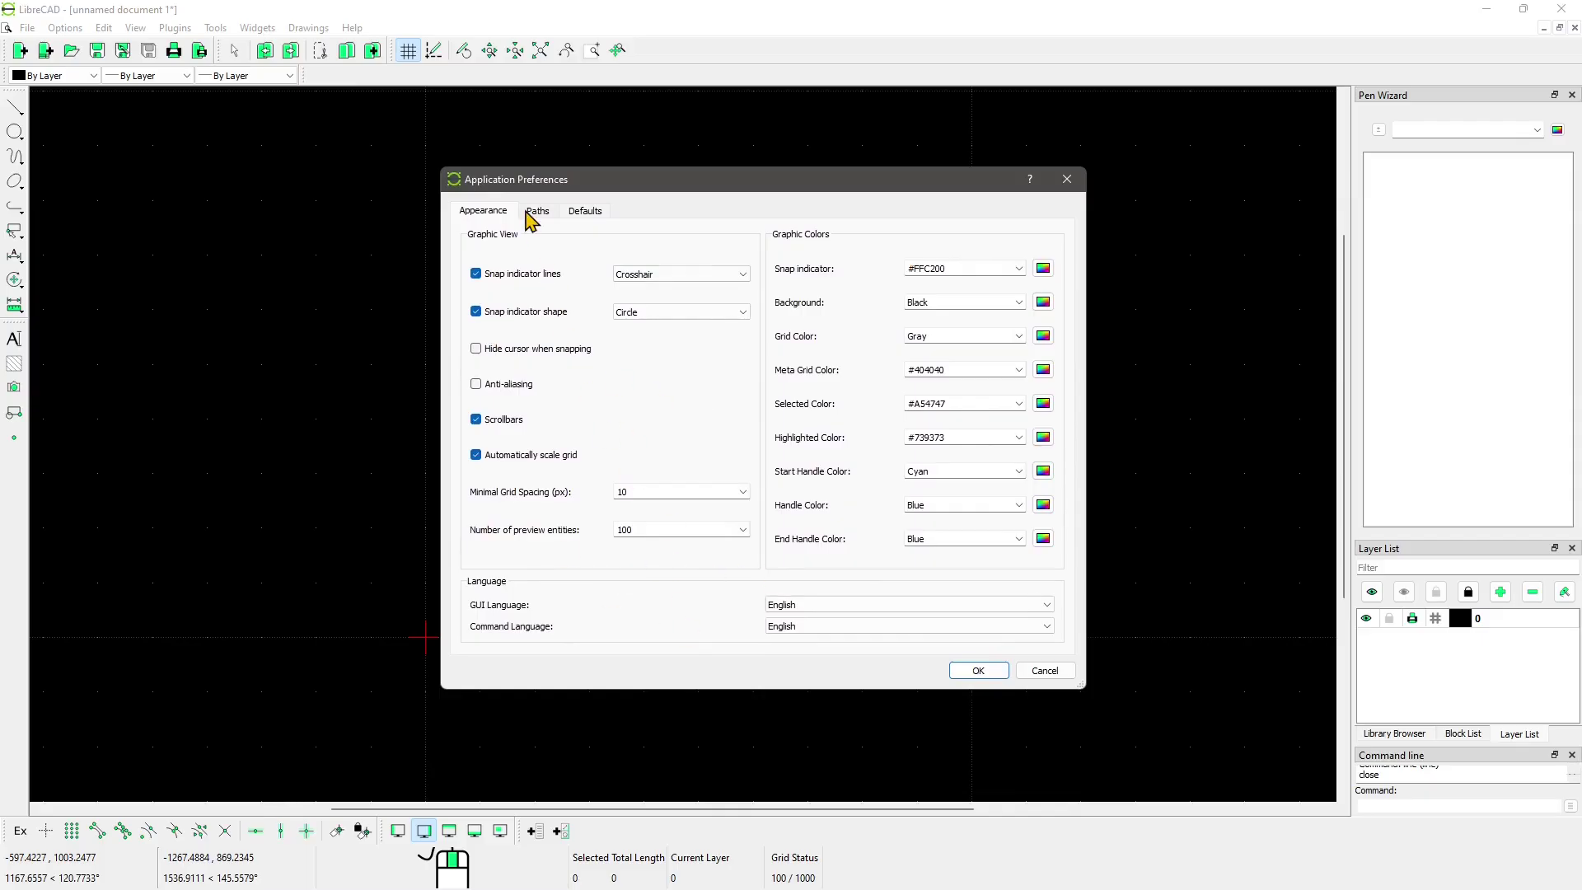
click(587, 213)
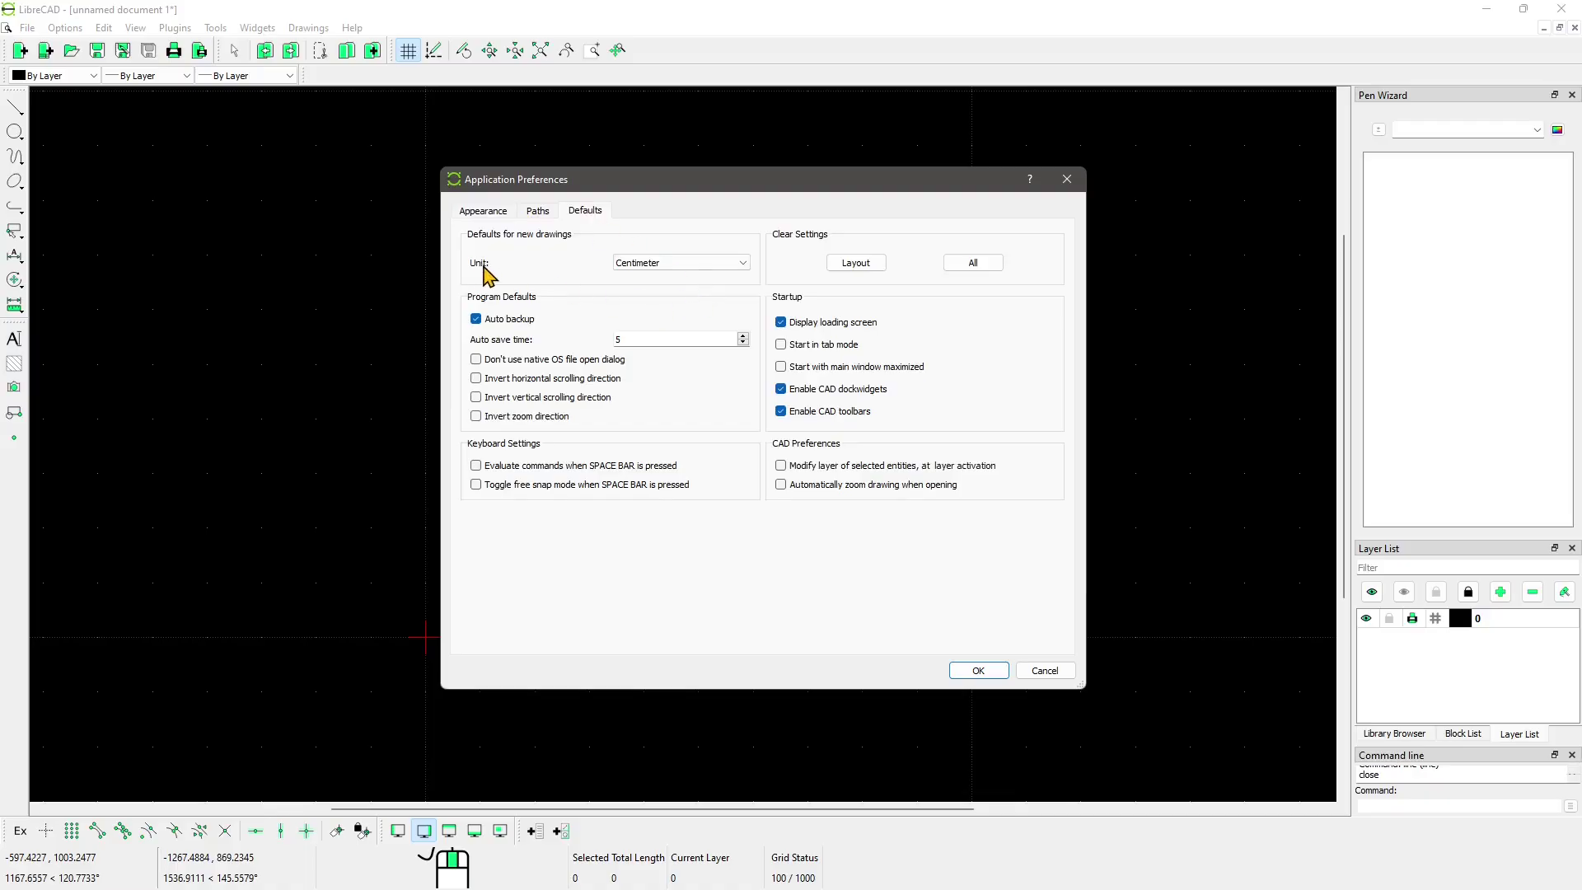
click(702, 263)
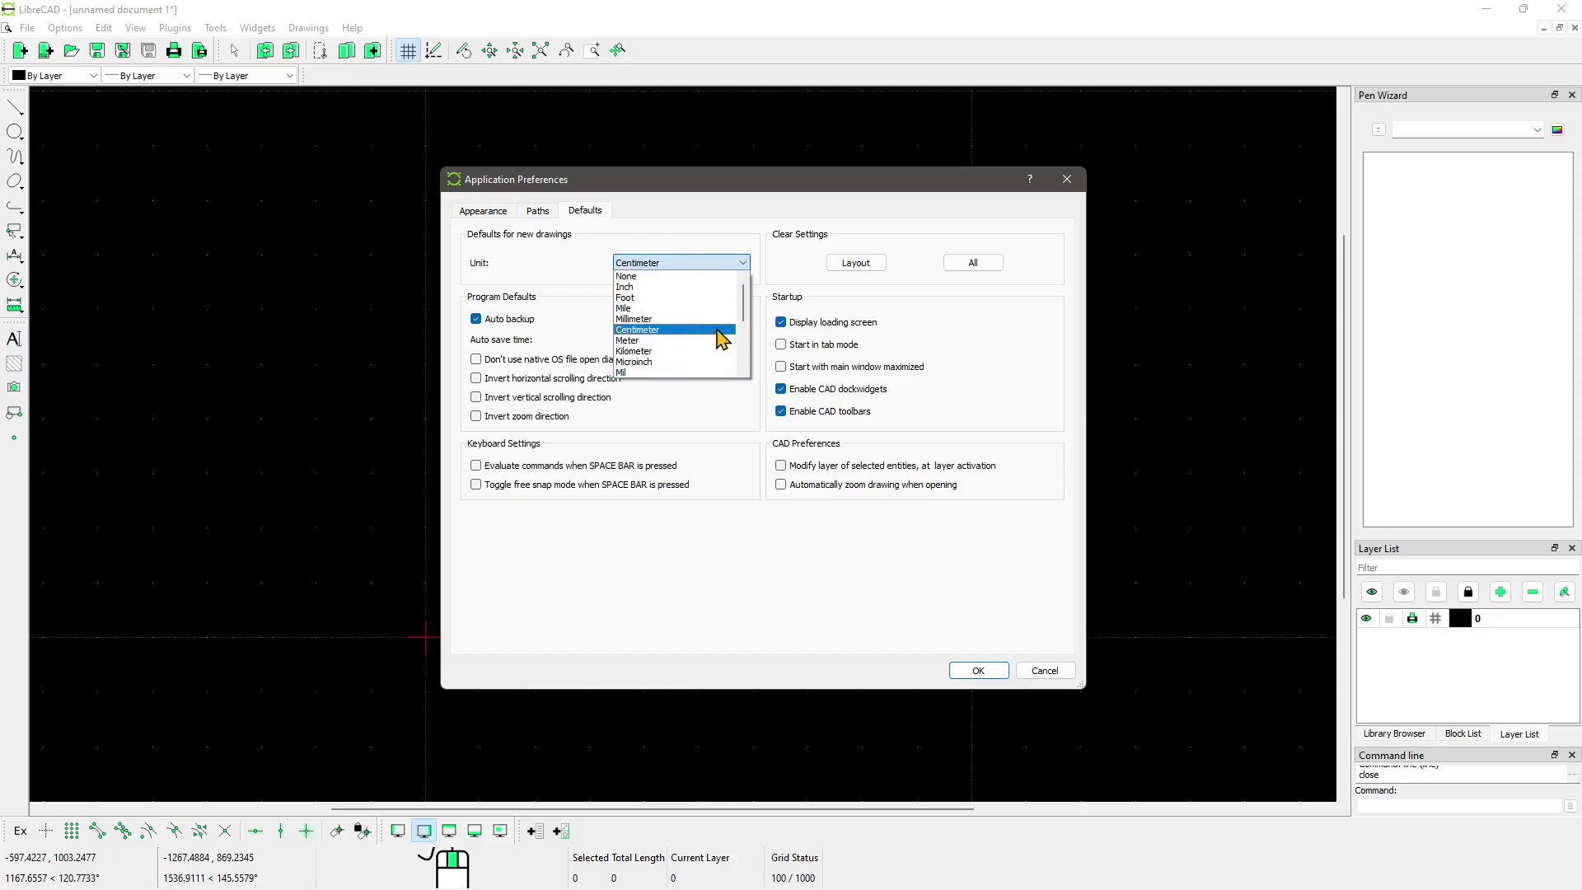
click(646, 338)
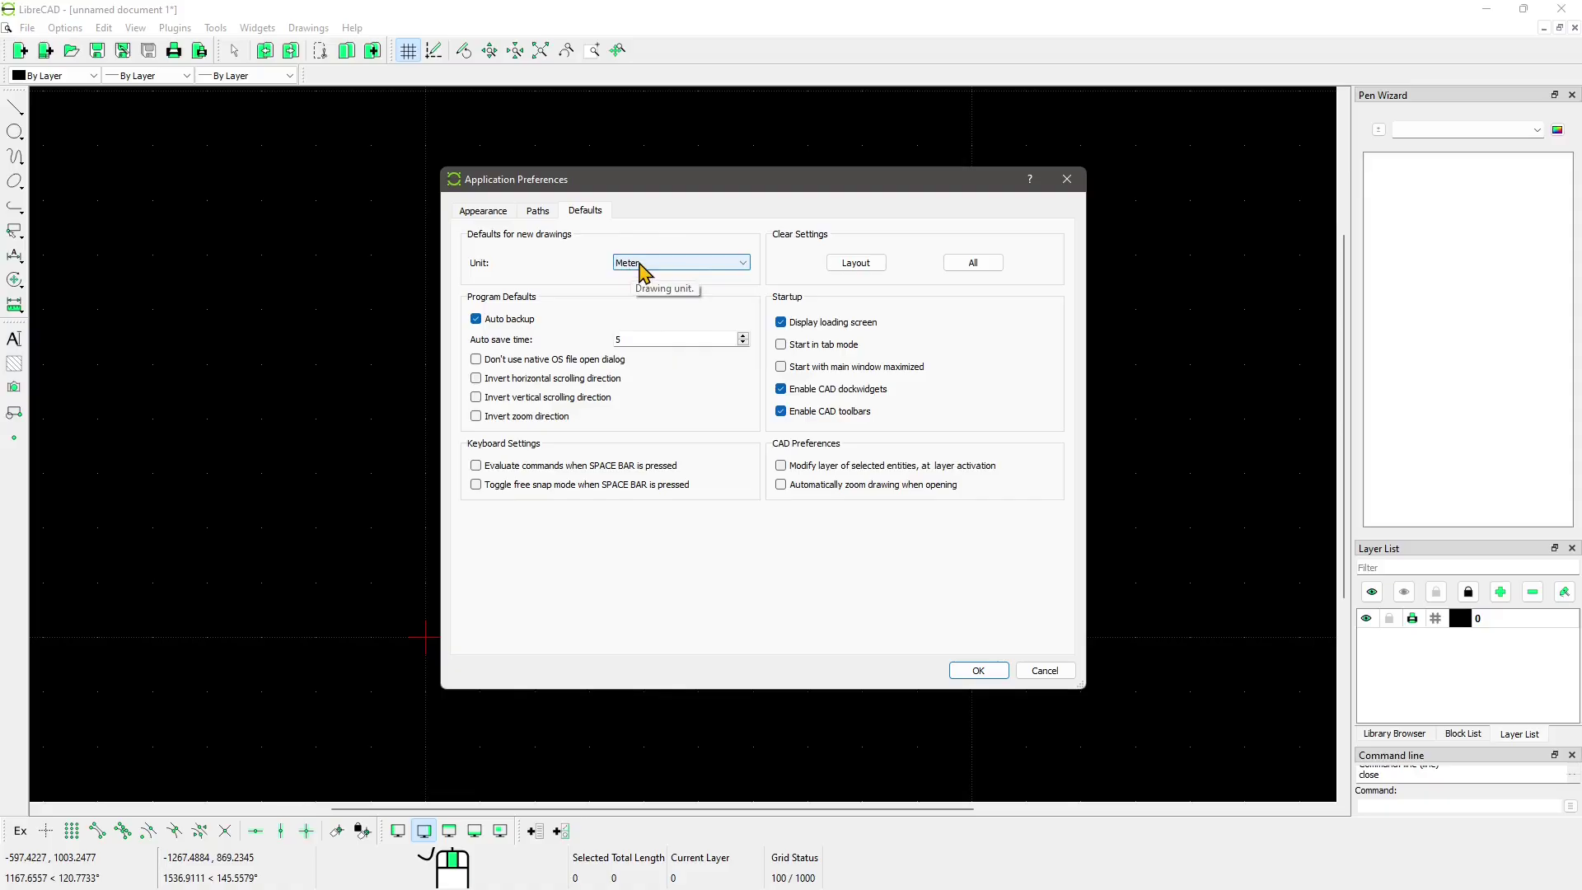
click(979, 670)
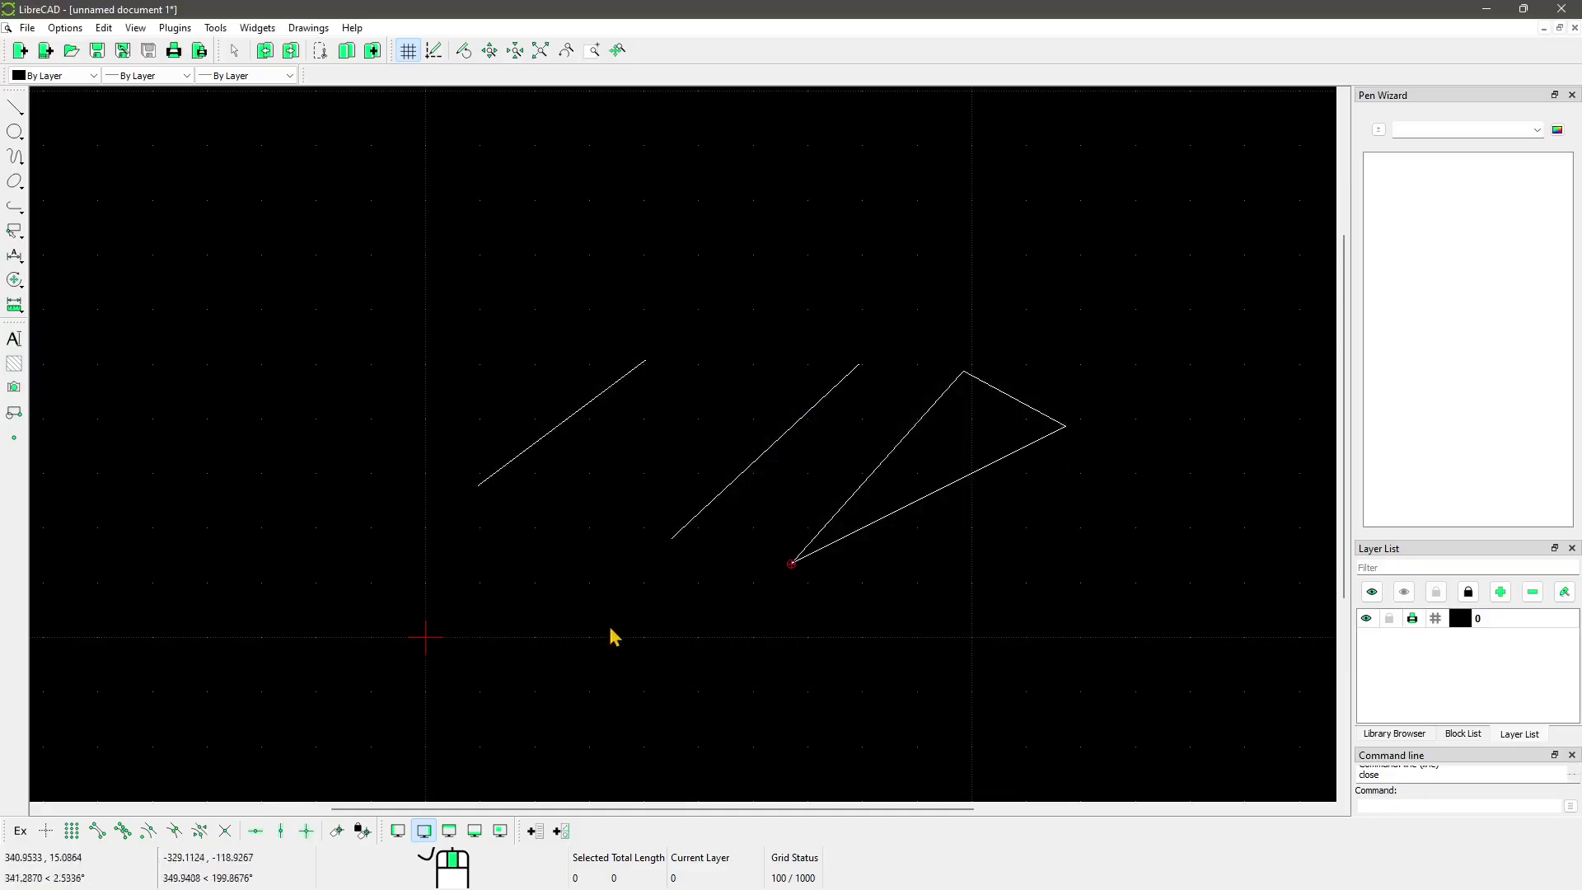
click(542, 451)
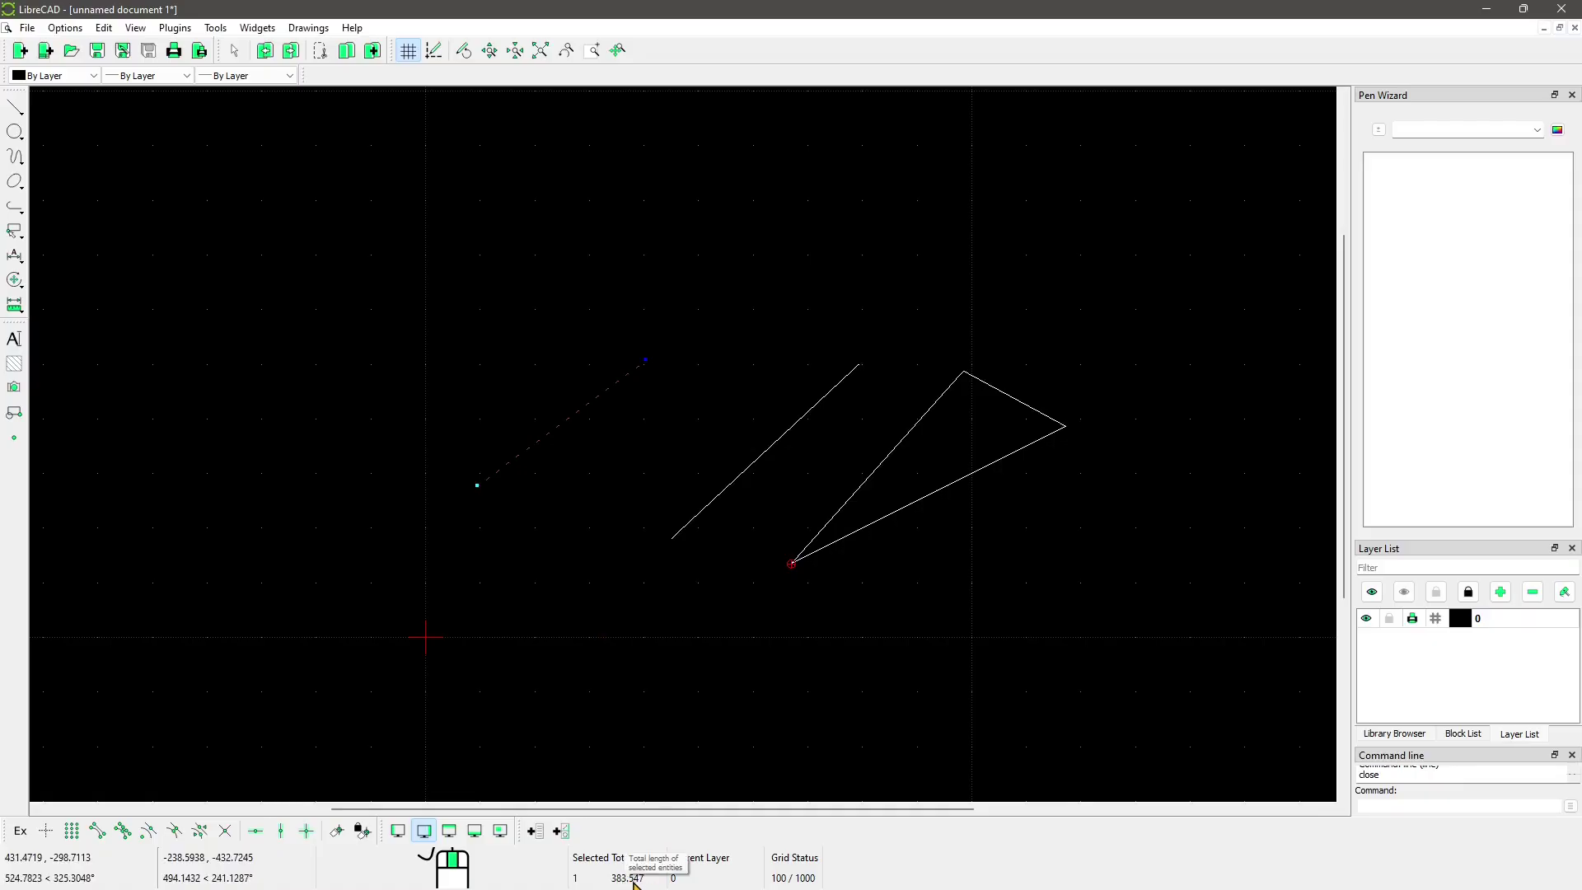
click(65, 27)
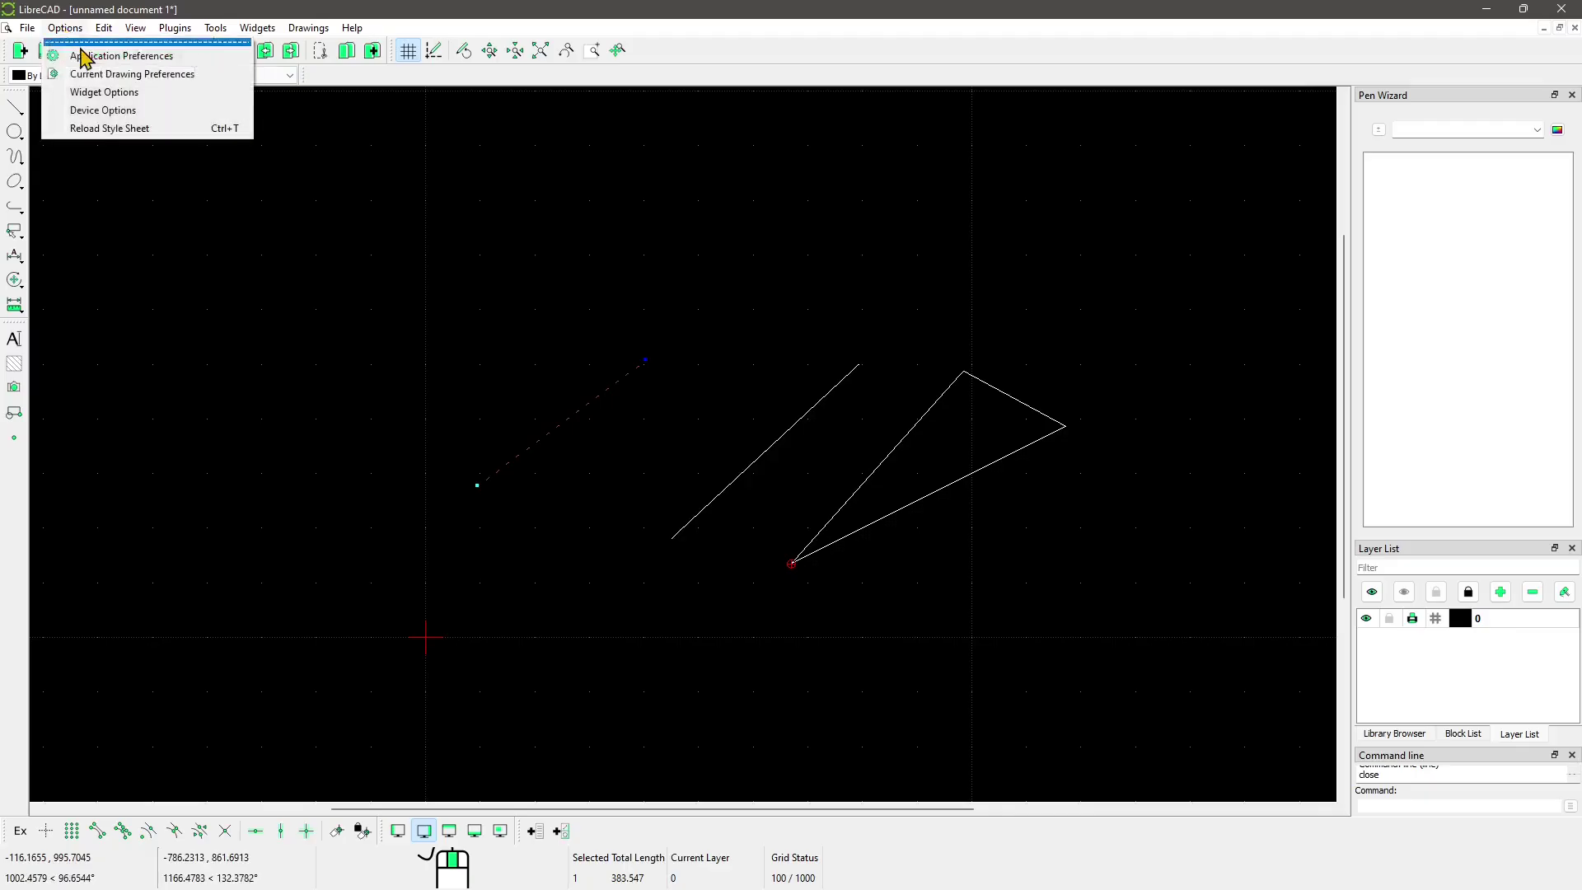
click(83, 57)
click(741, 277)
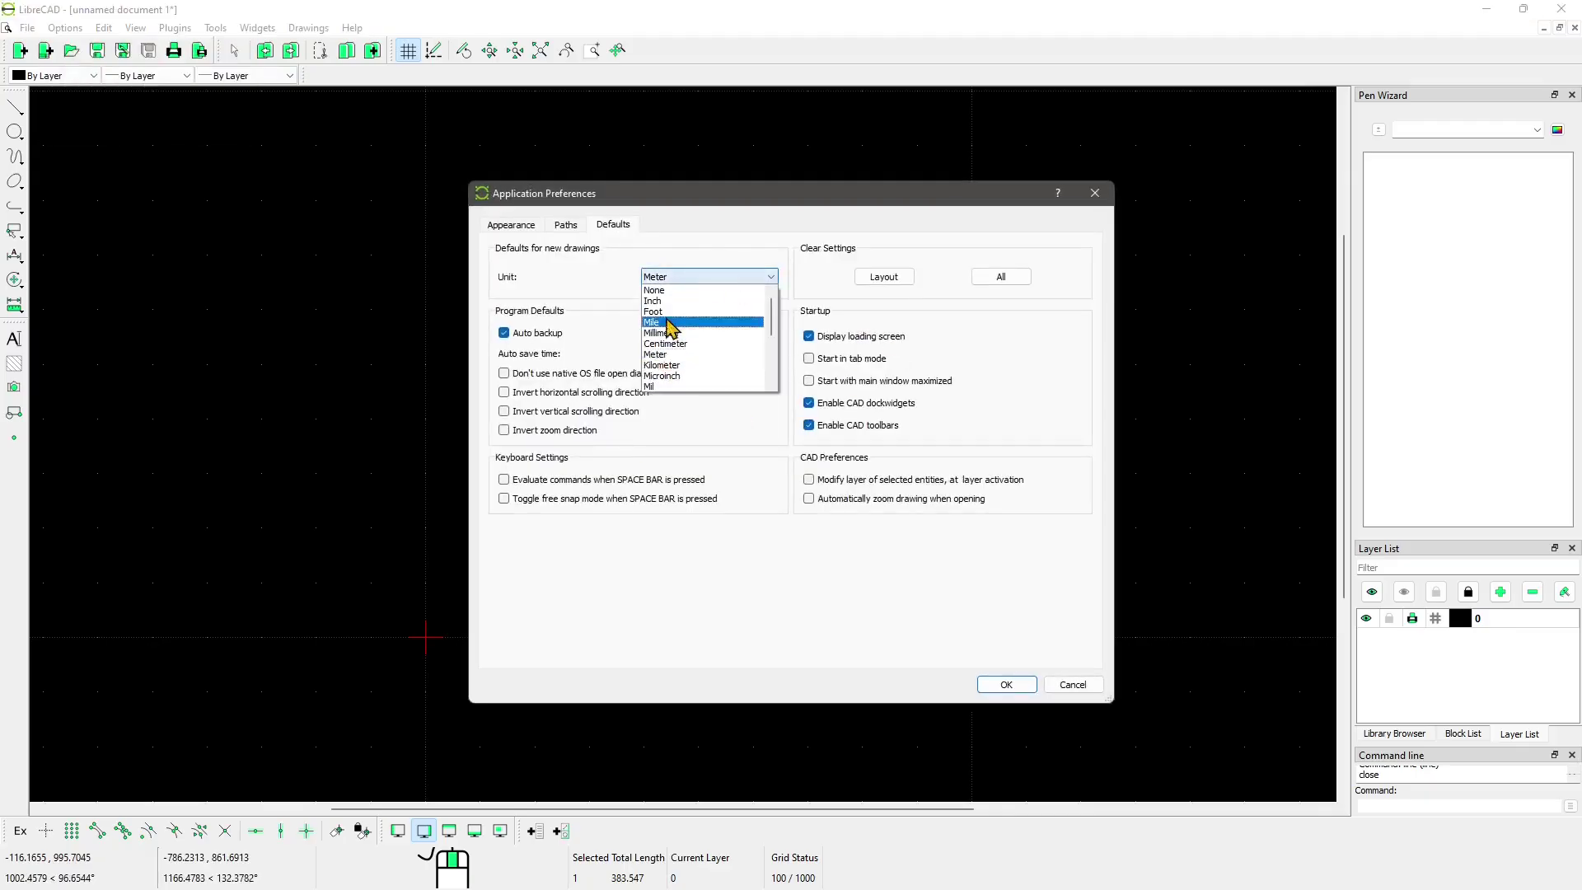
click(1094, 193)
click(1094, 193)
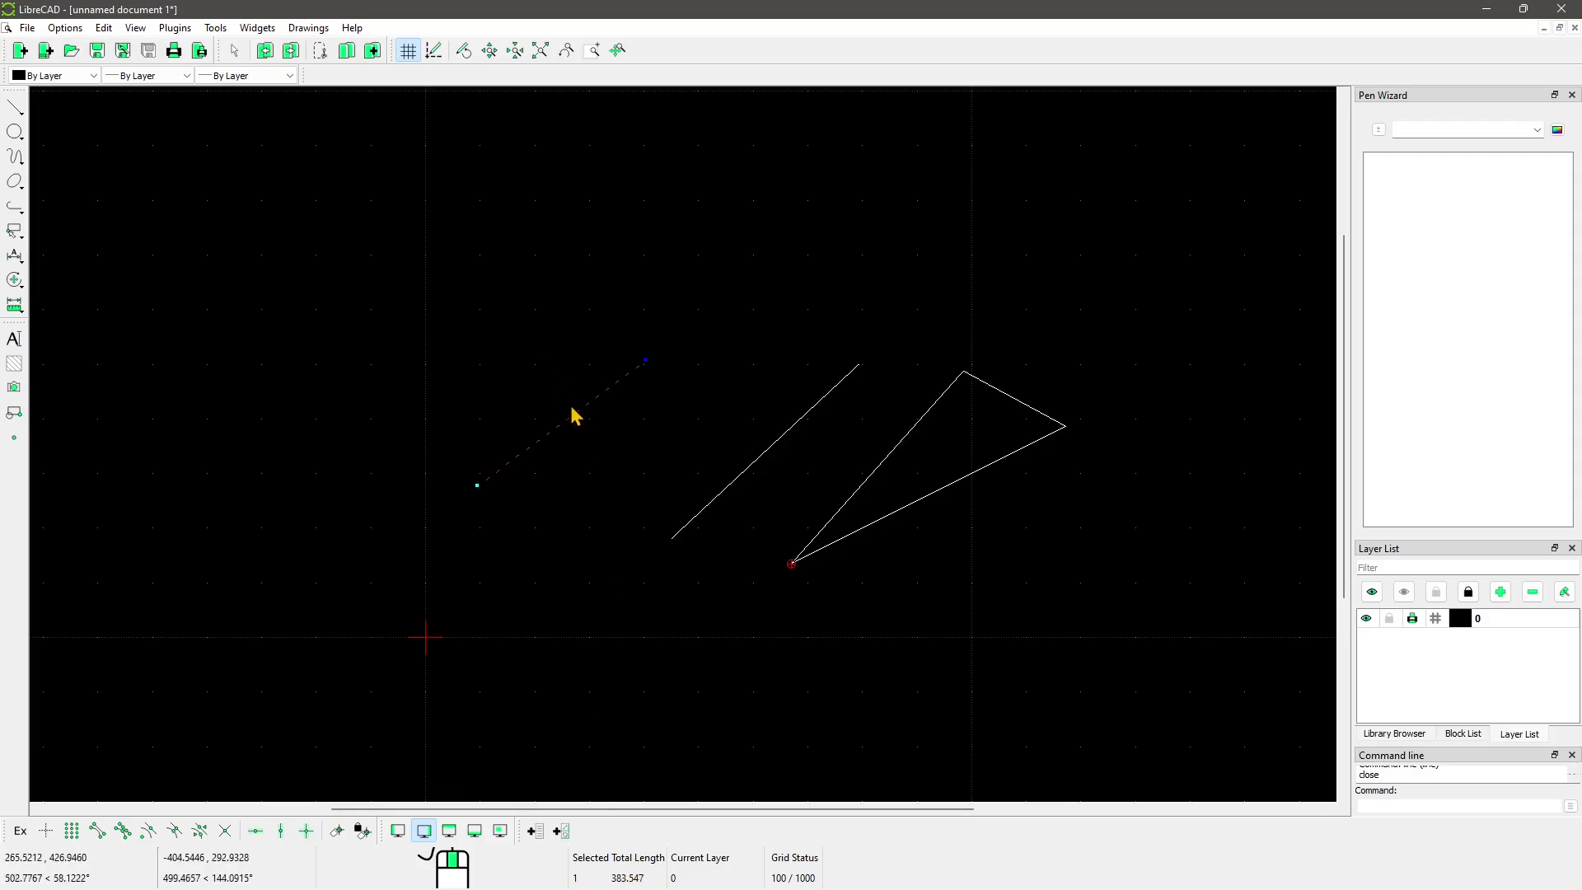
click(65, 27)
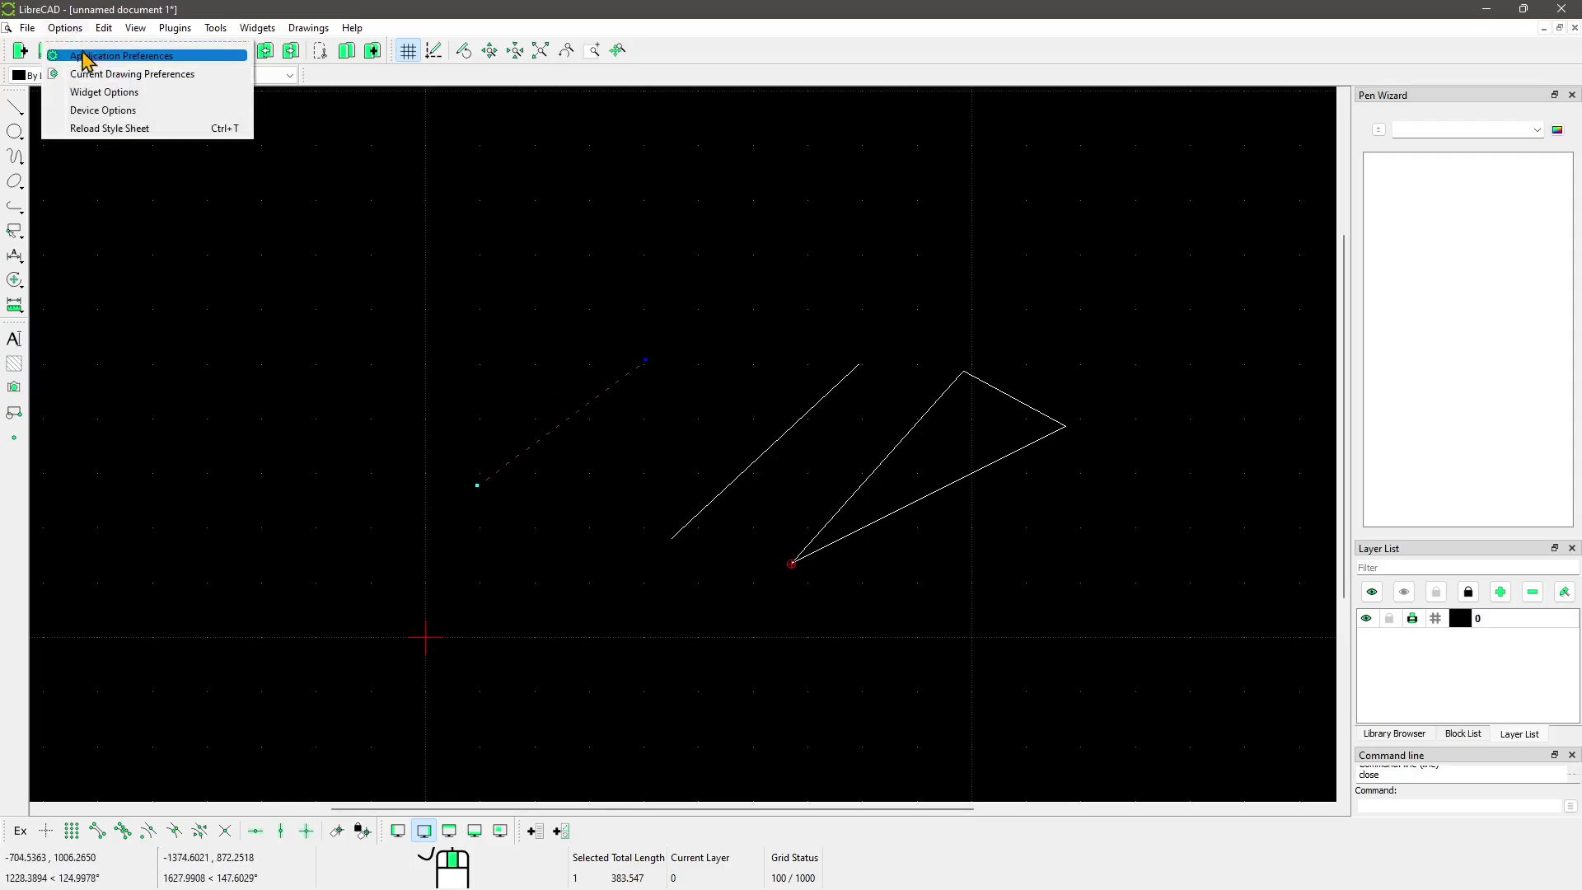
click(83, 49)
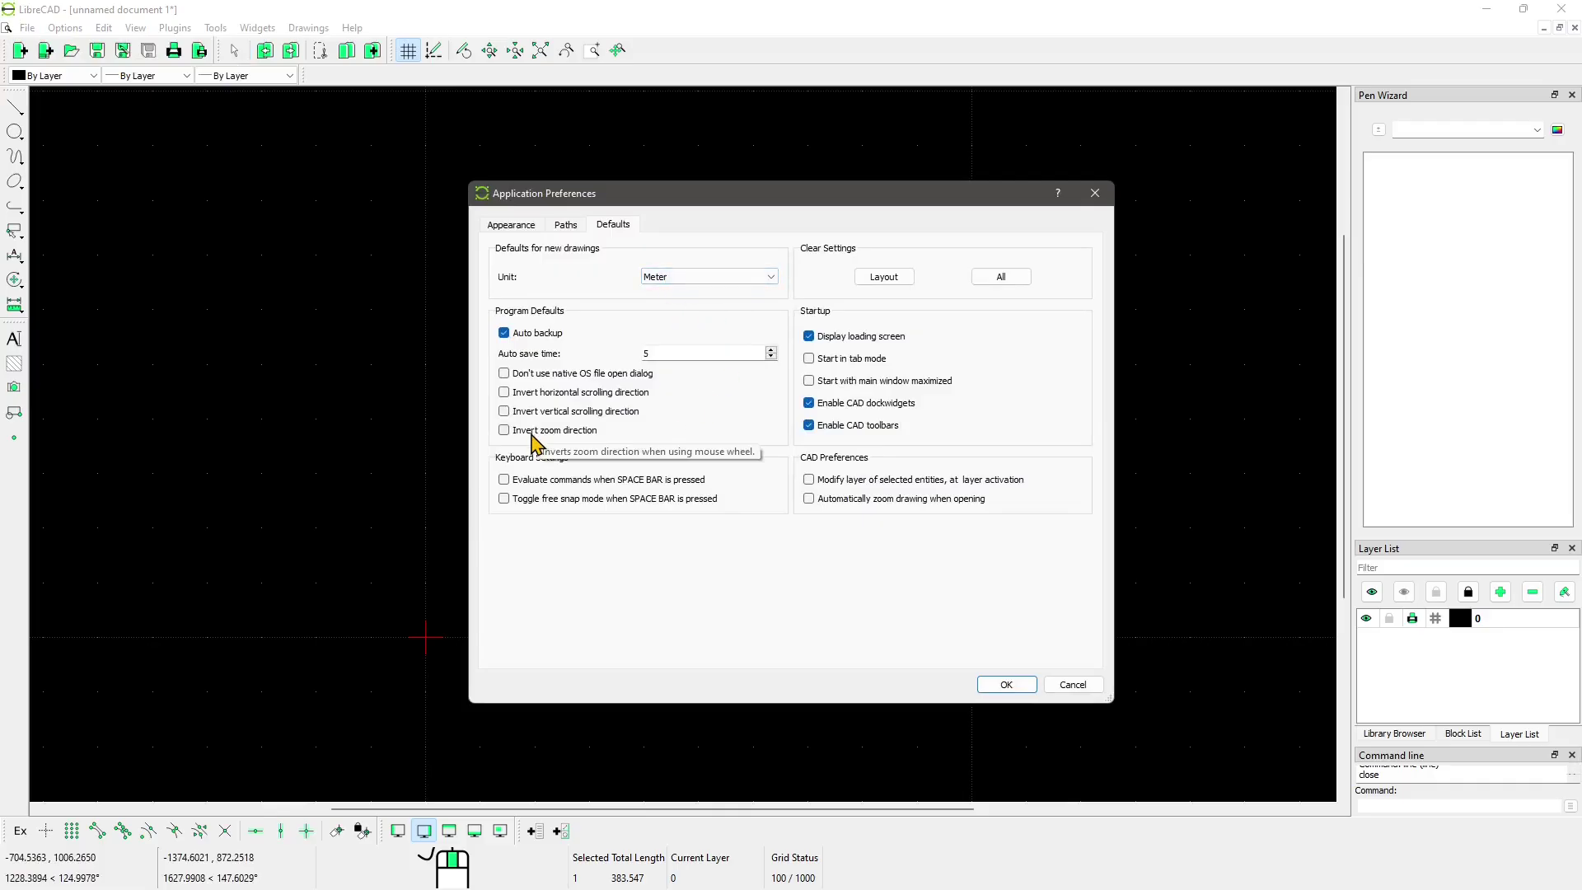
click(504, 334)
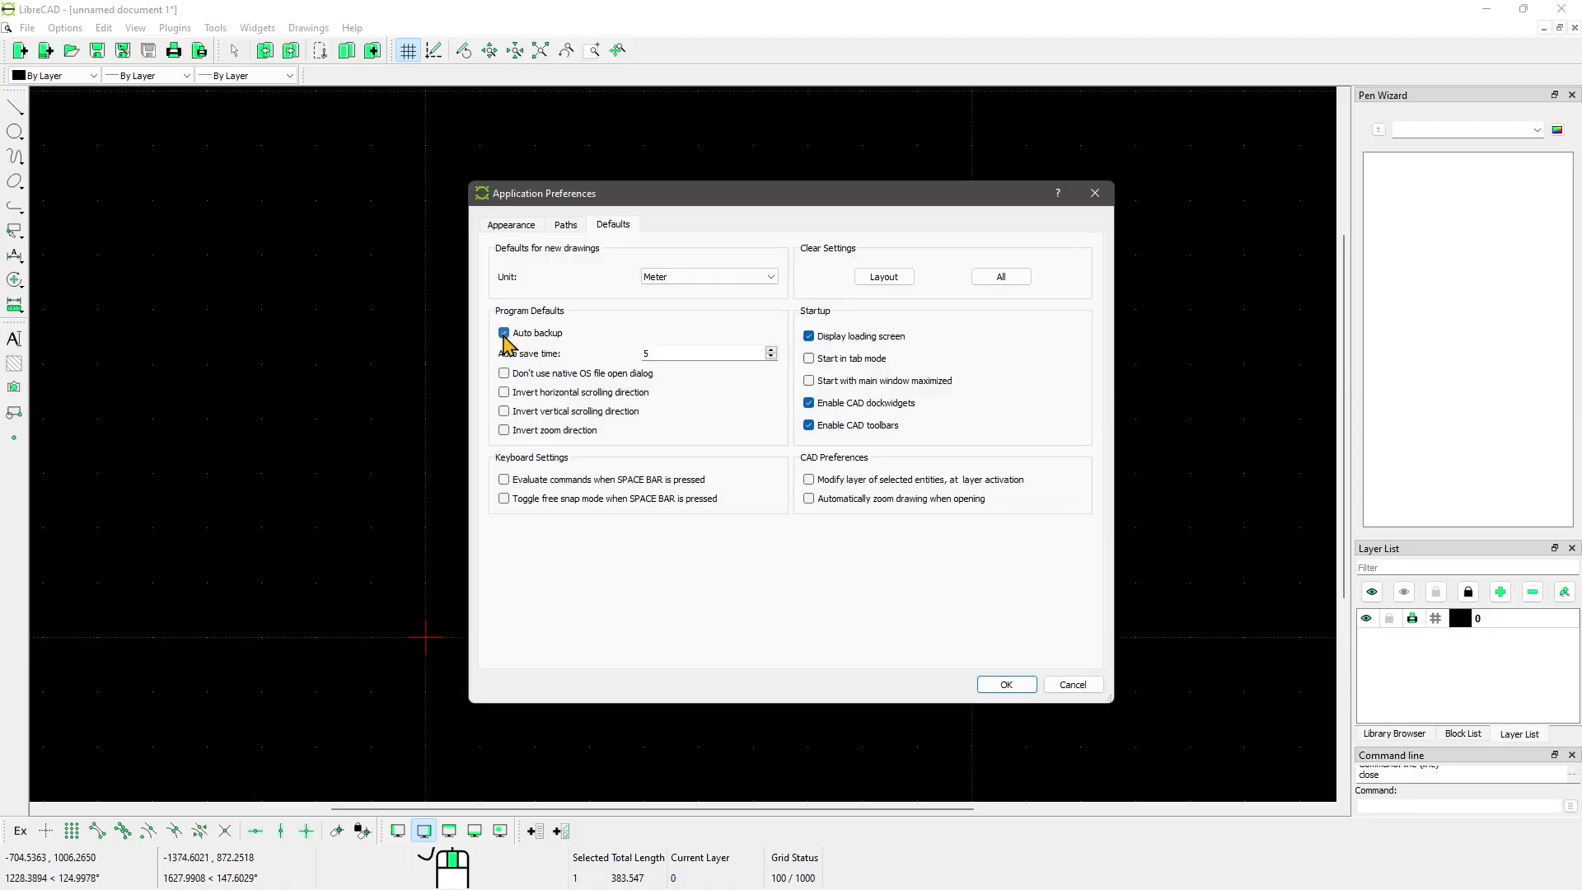
click(505, 334)
drag(676, 352, 624, 353)
click(770, 353)
click(1006, 686)
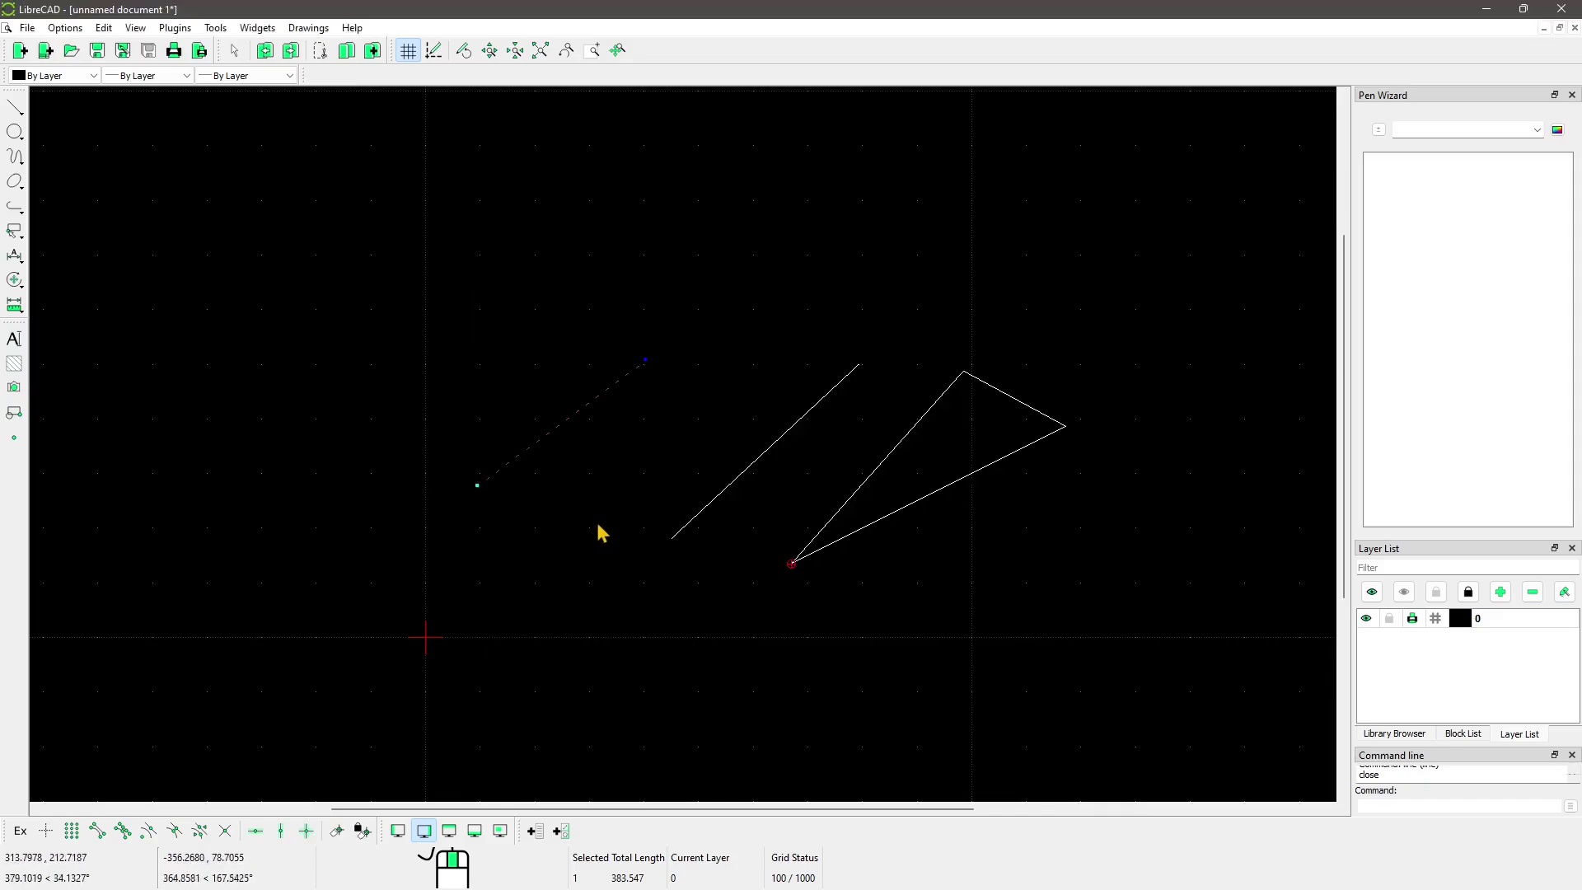
Crossing-select all five lines to erase them, then switch to the 2 Points line tool
key(Escape)
middle_drag(631, 541, 724, 529)
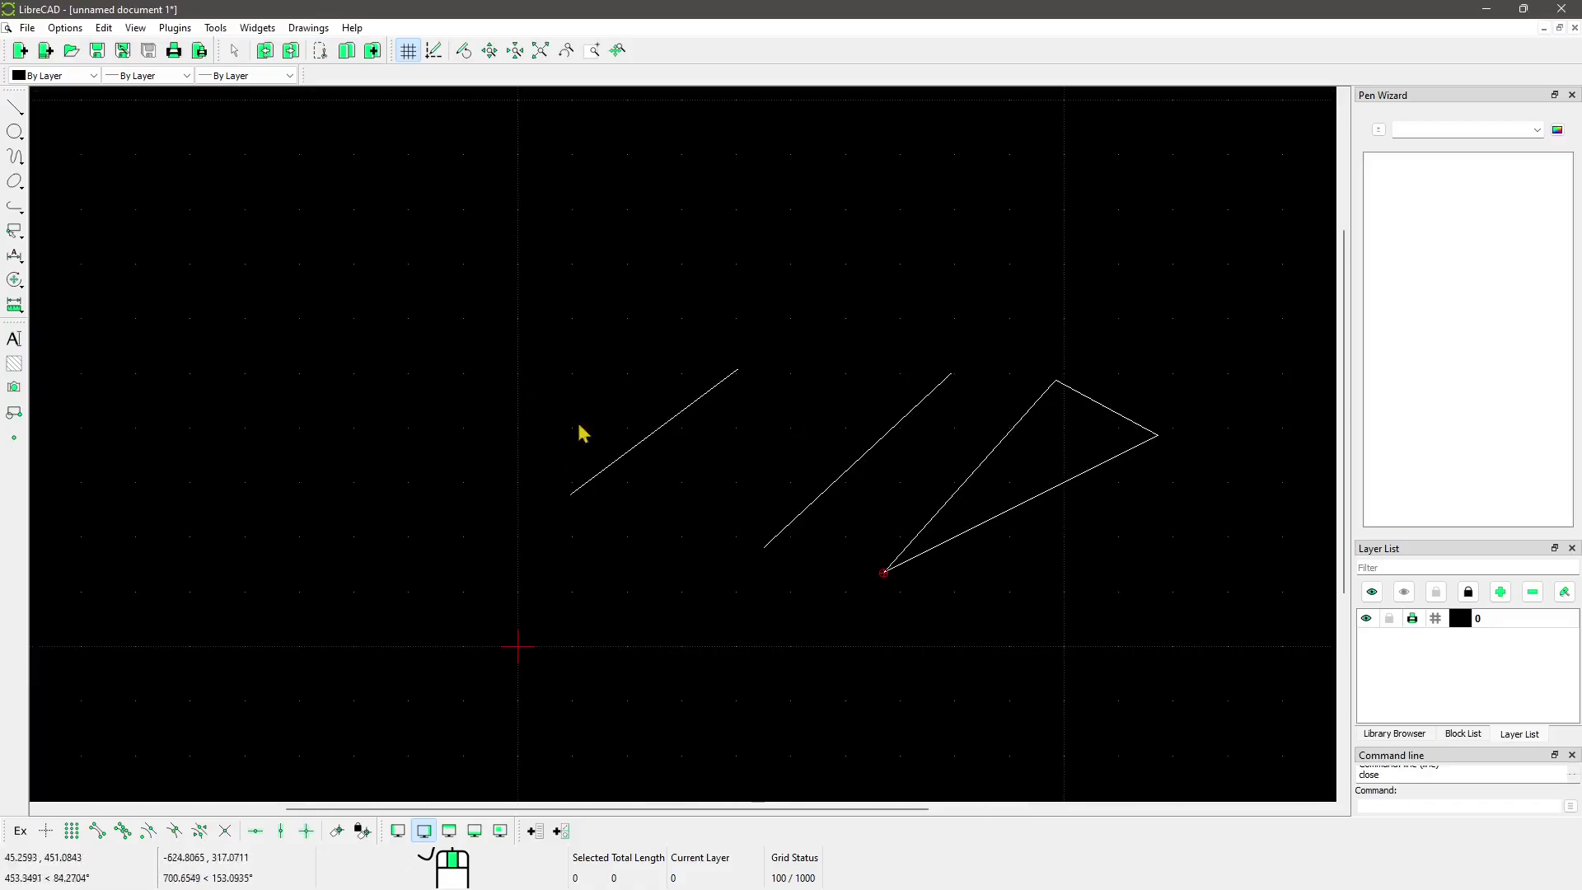
middle_drag(662, 442, 602, 404)
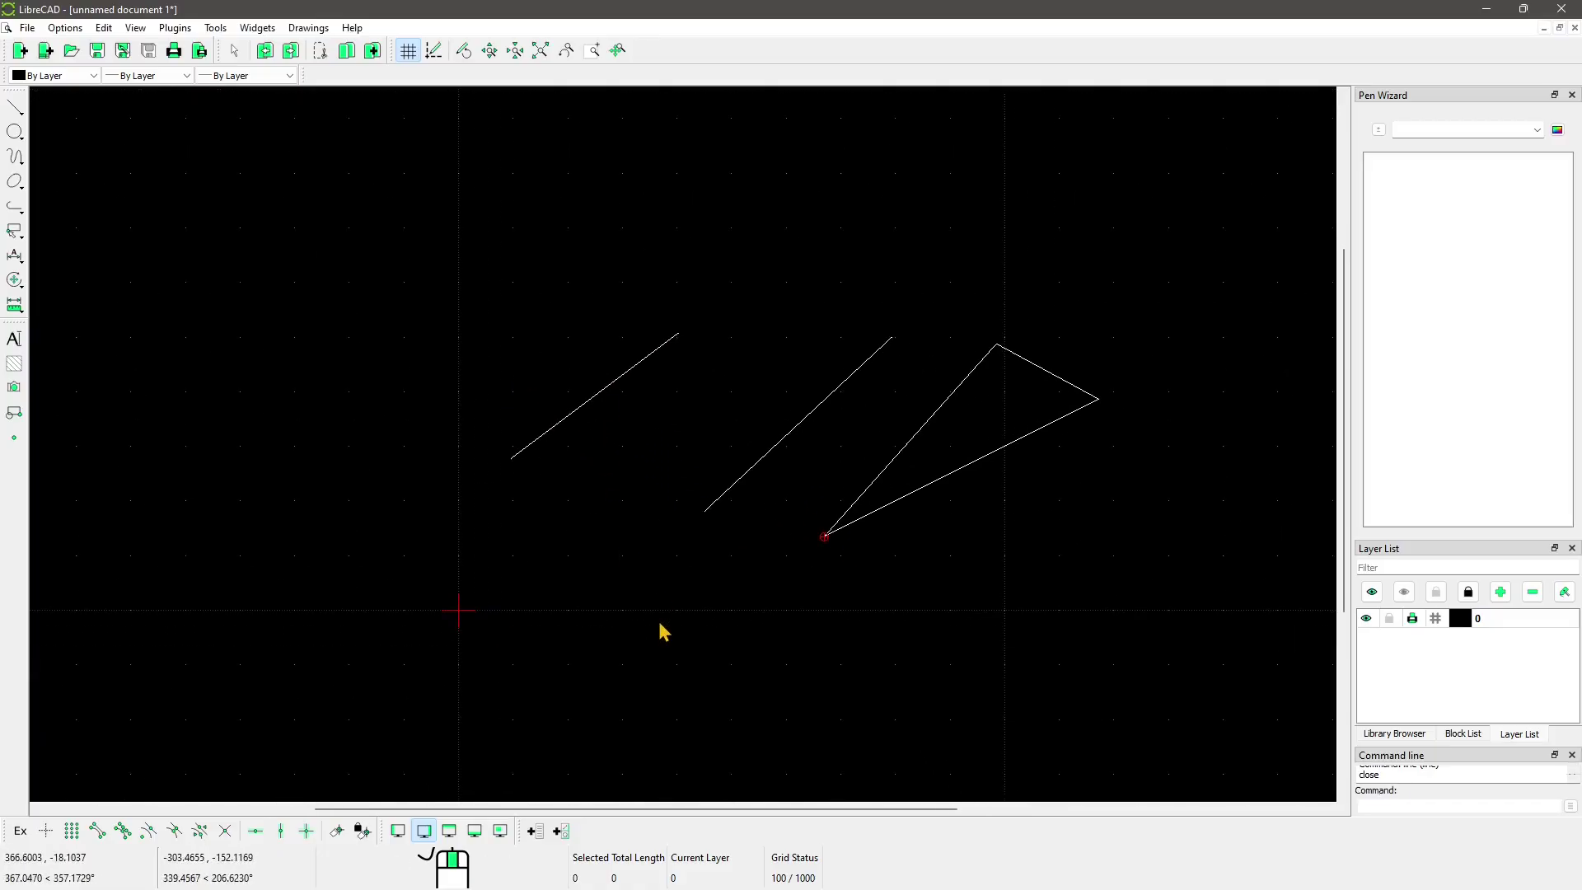
drag(1090, 232, 610, 435)
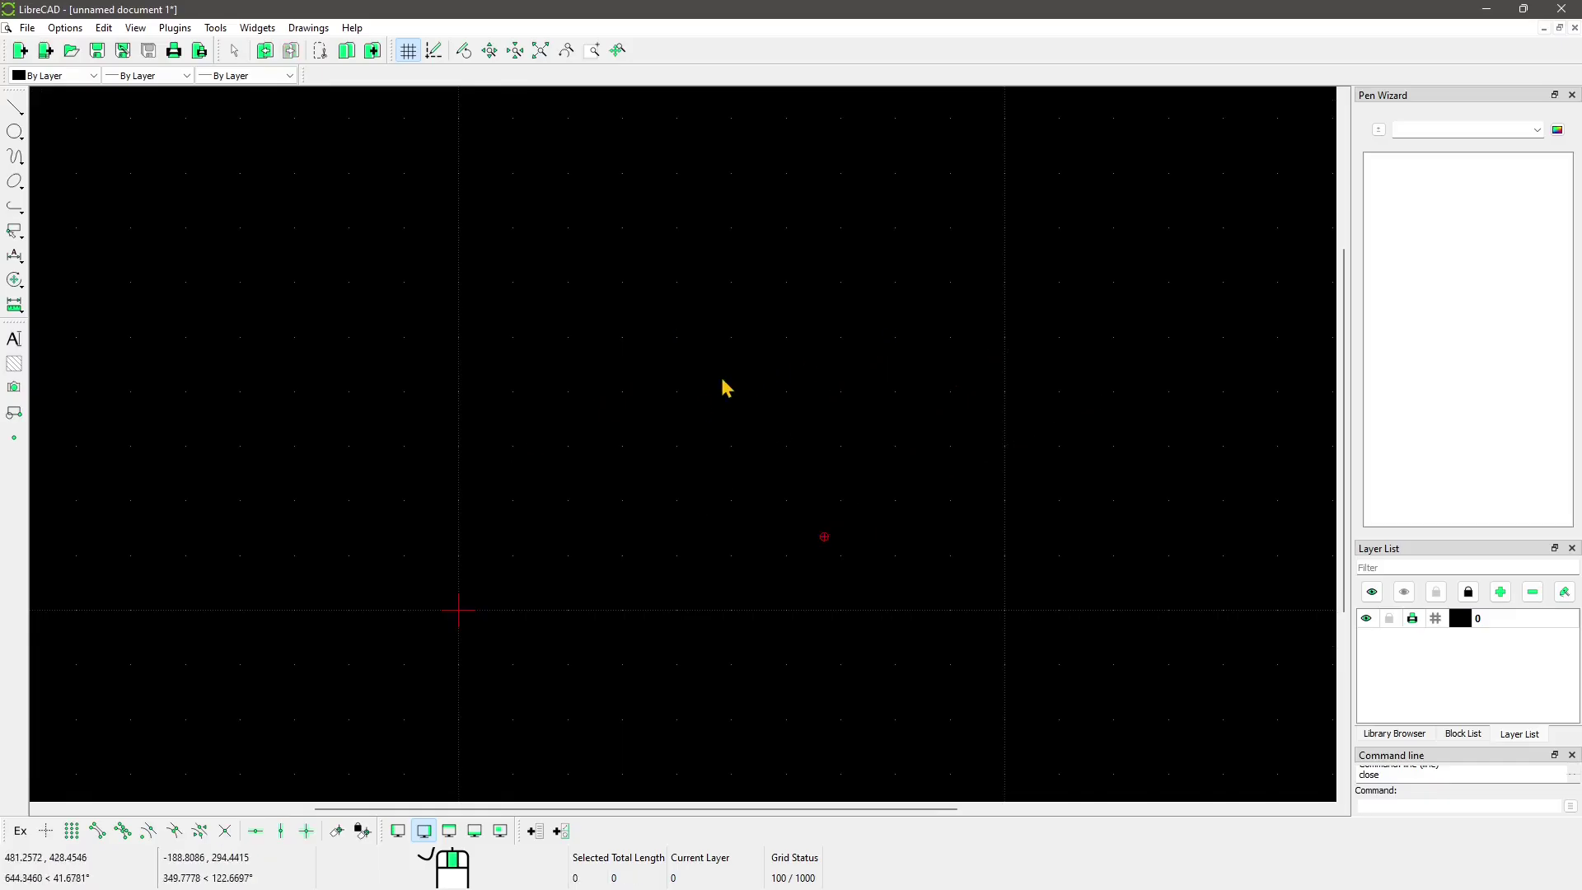
scroll(498, 615, up, 5)
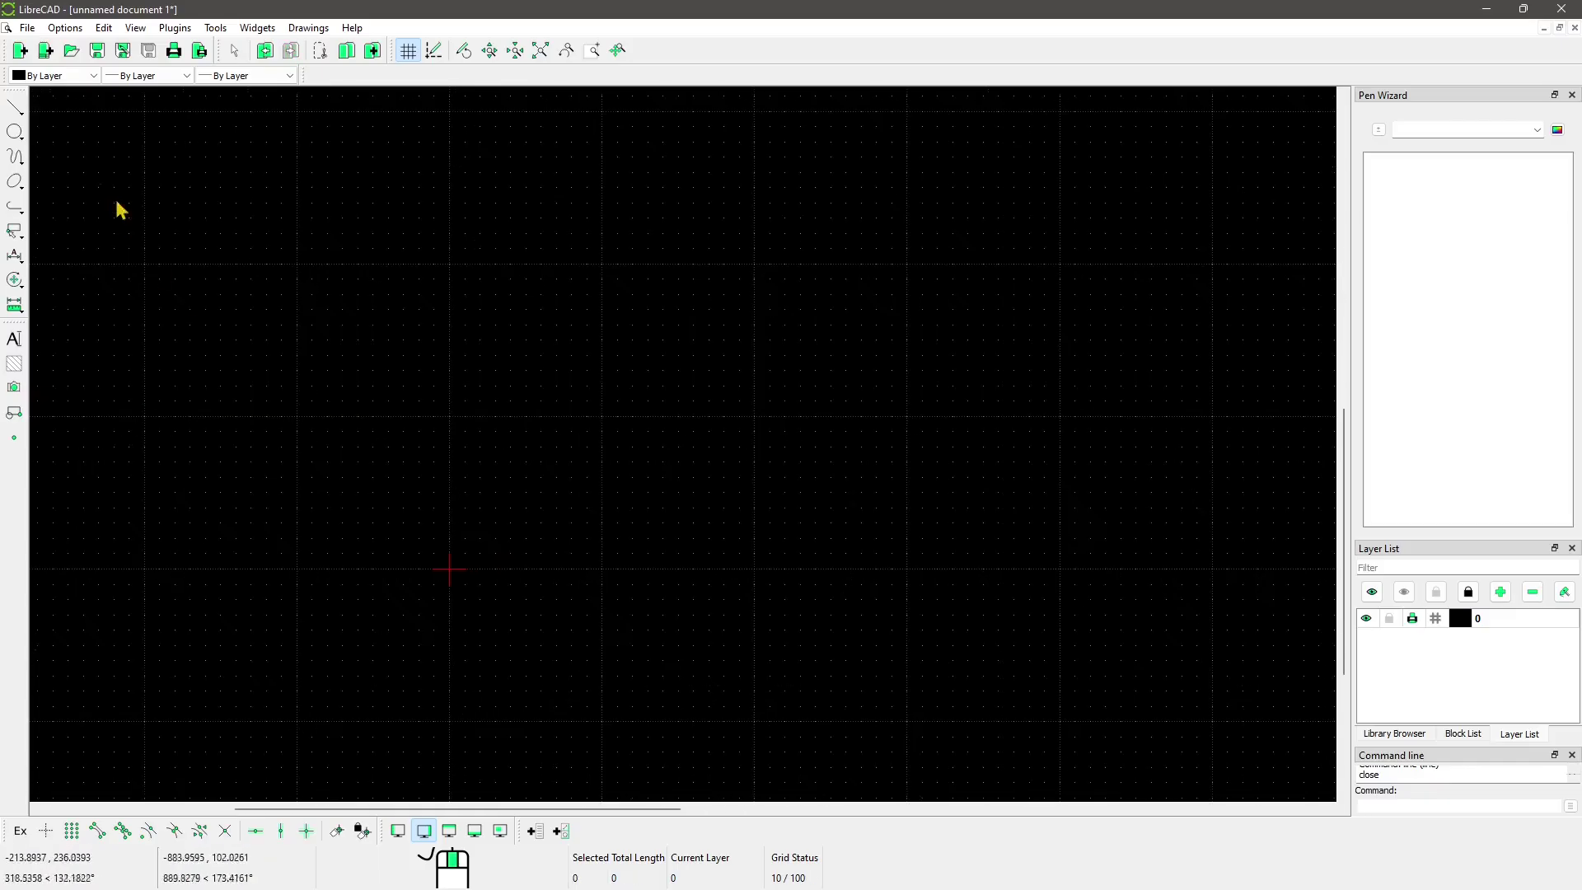
click(15, 110)
click(97, 108)
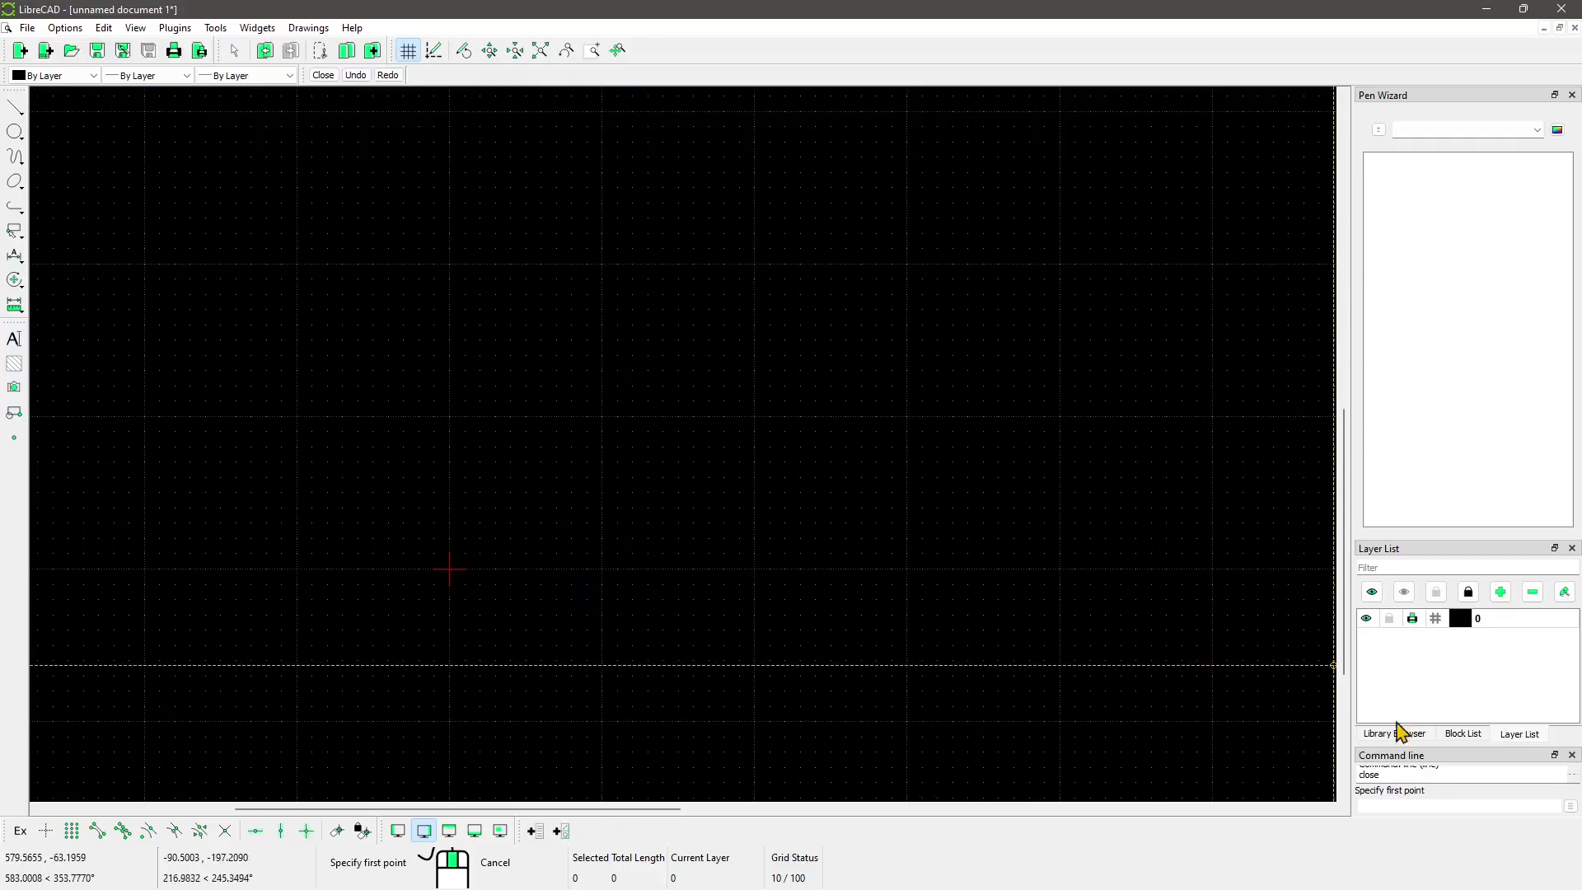
Choose the 2 Points line mode and zoom in and out to check the new line's preview
click(15, 109)
click(64, 113)
click(20, 113)
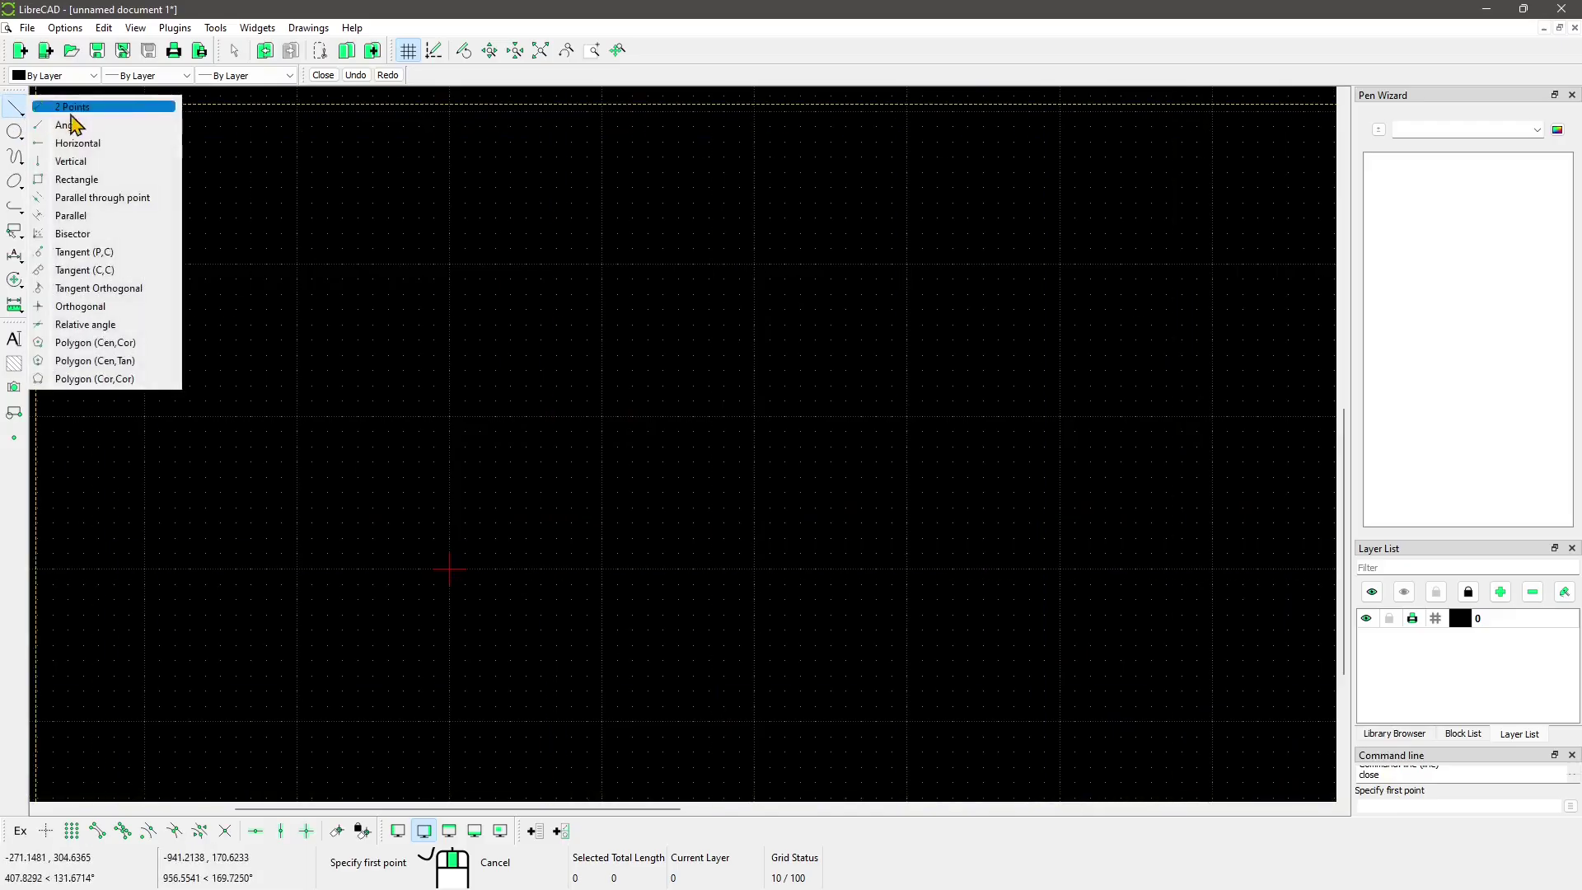
click(62, 108)
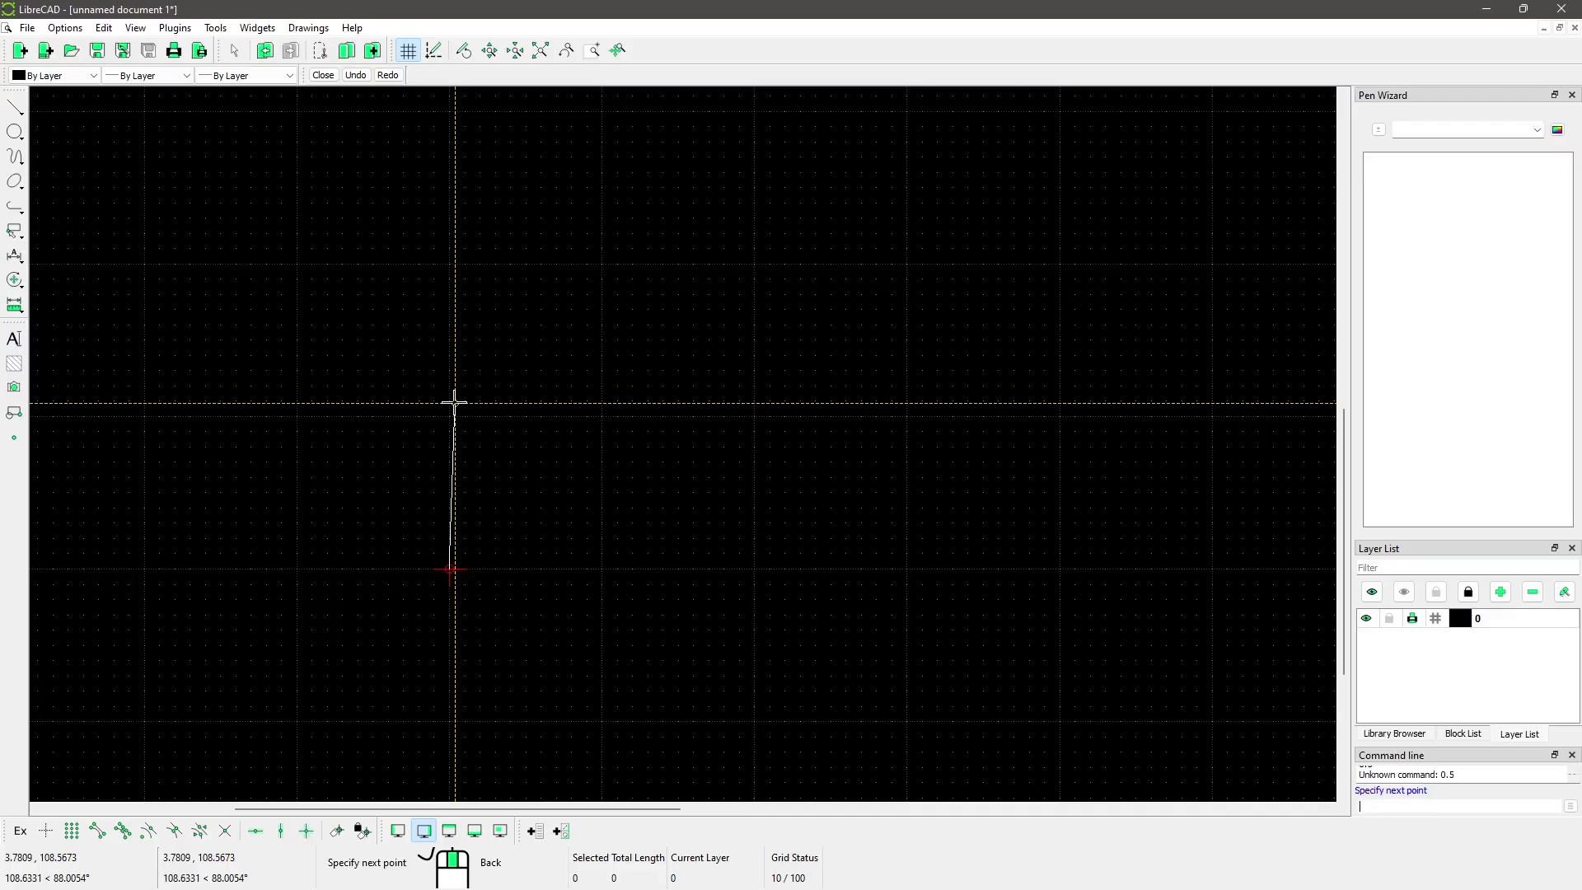
scroll(465, 548, up, 5)
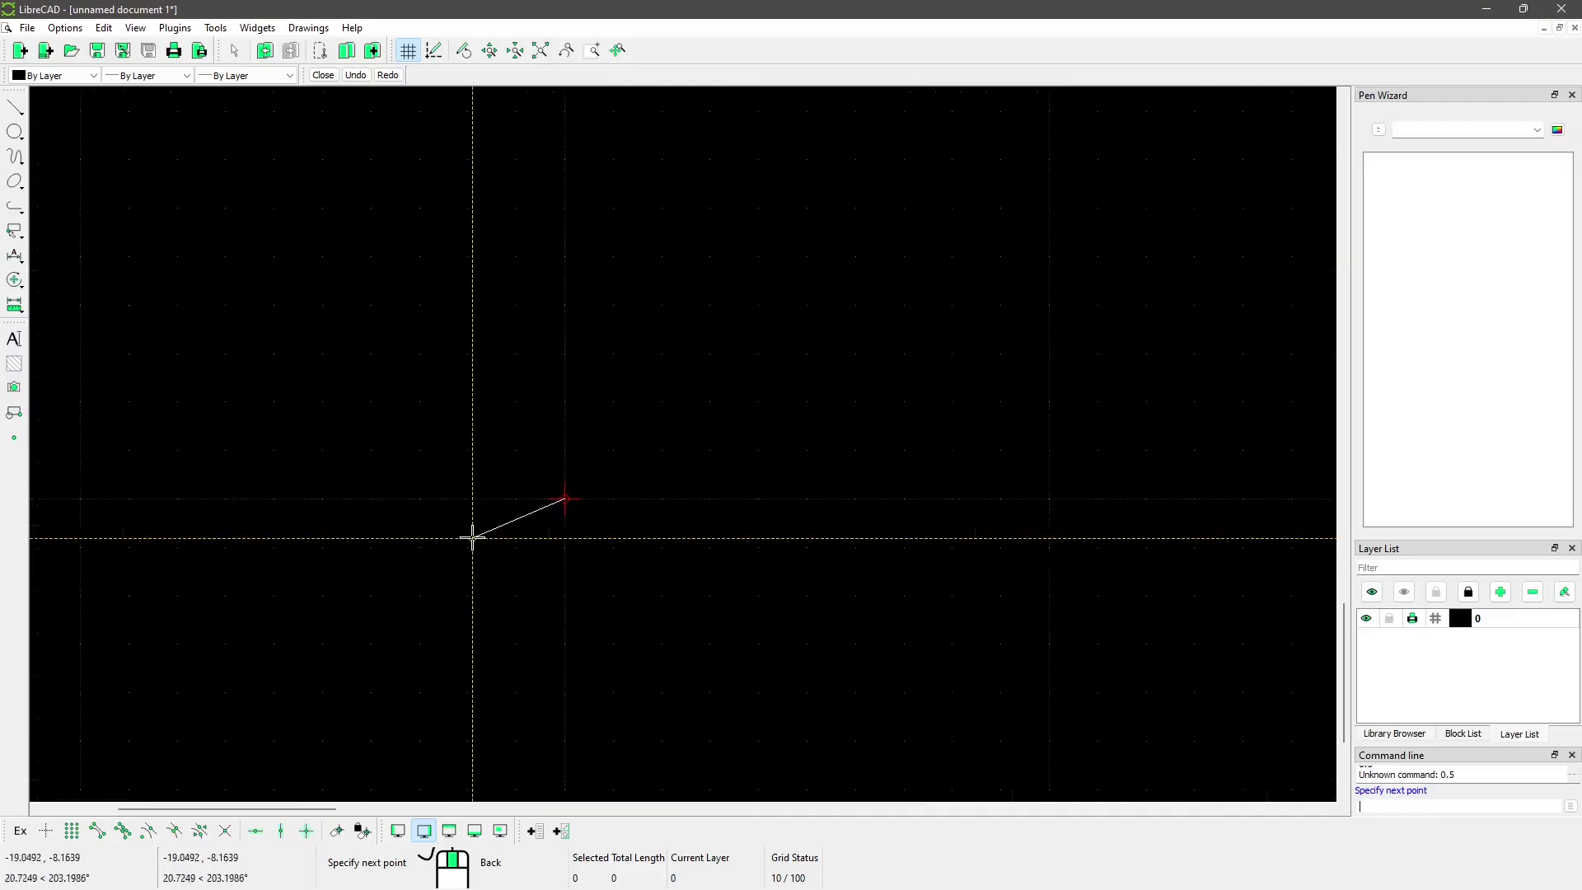
scroll(607, 494, up, 15)
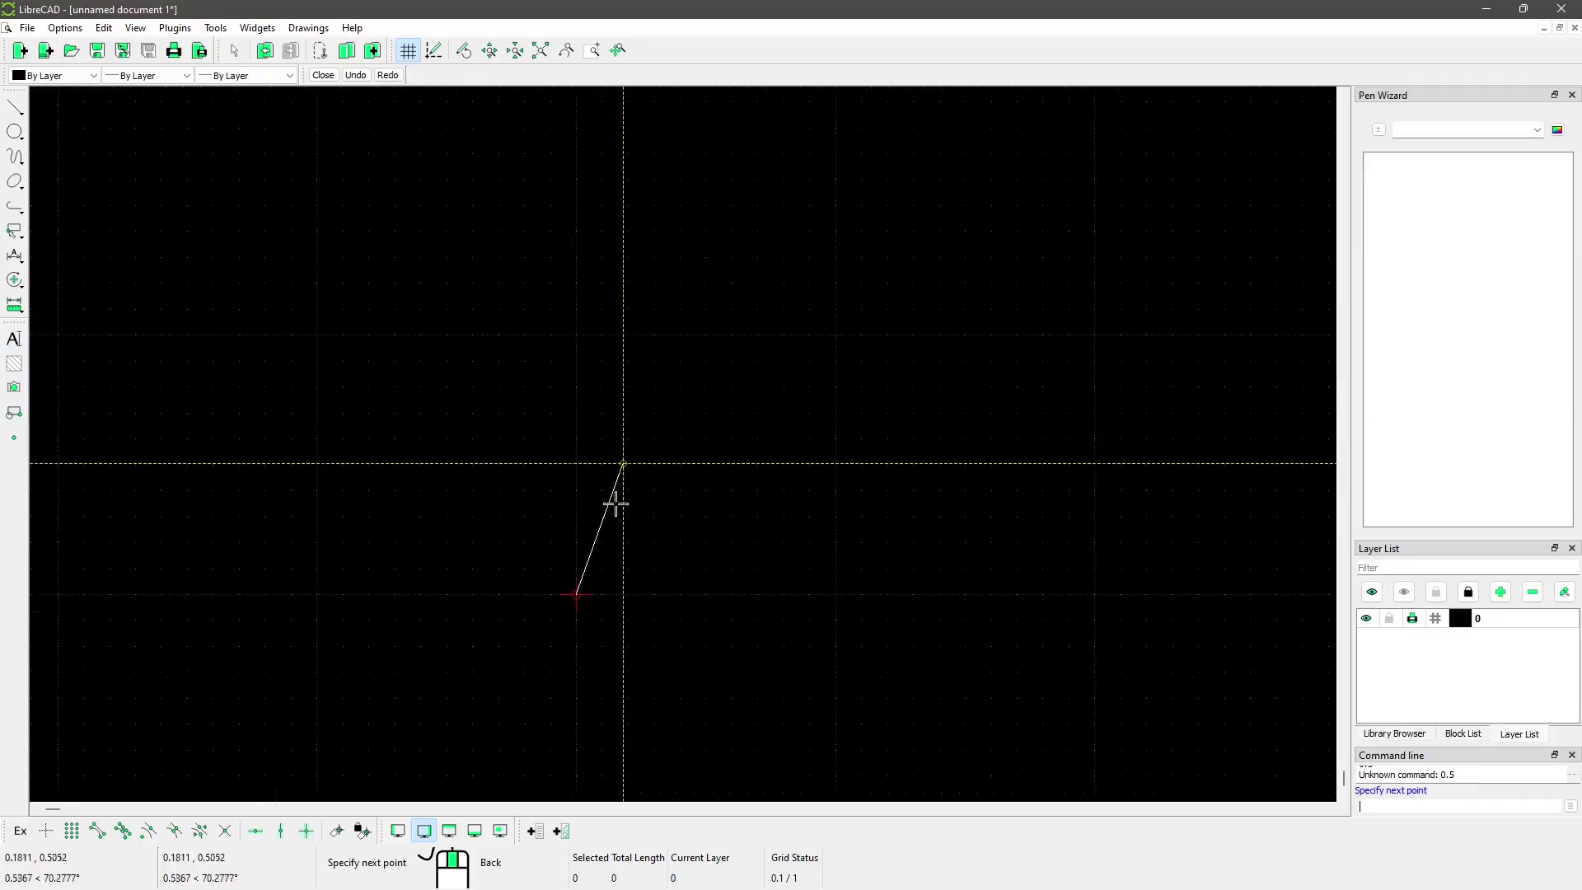
scroll(567, 527, down, 3)
scroll(511, 591, up, 3)
scroll(387, 510, up, 1)
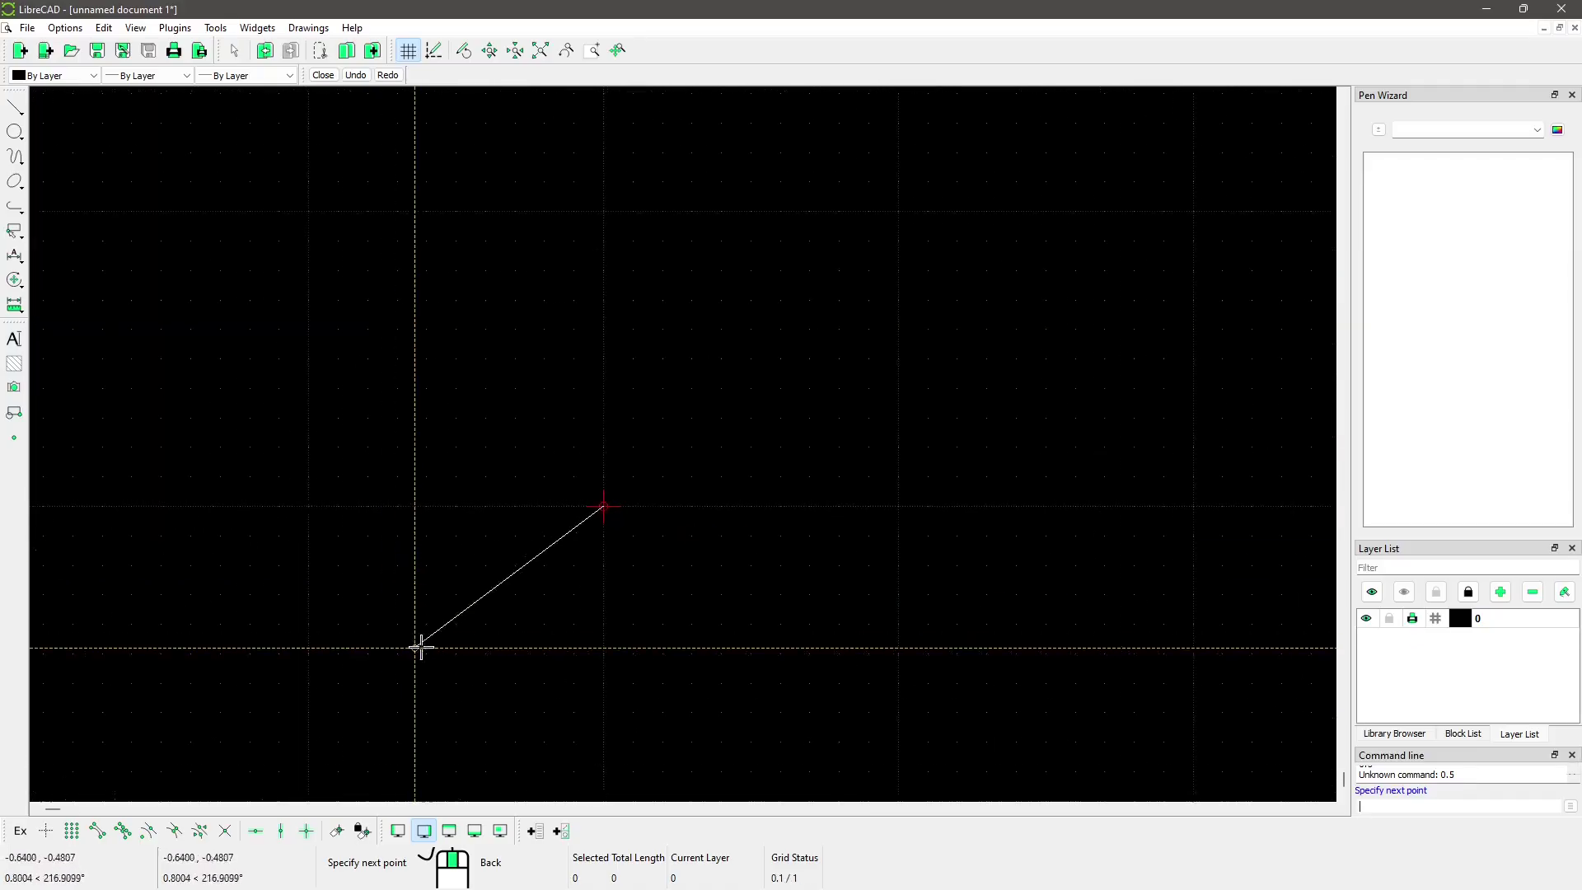
scroll(473, 681, down, 8)
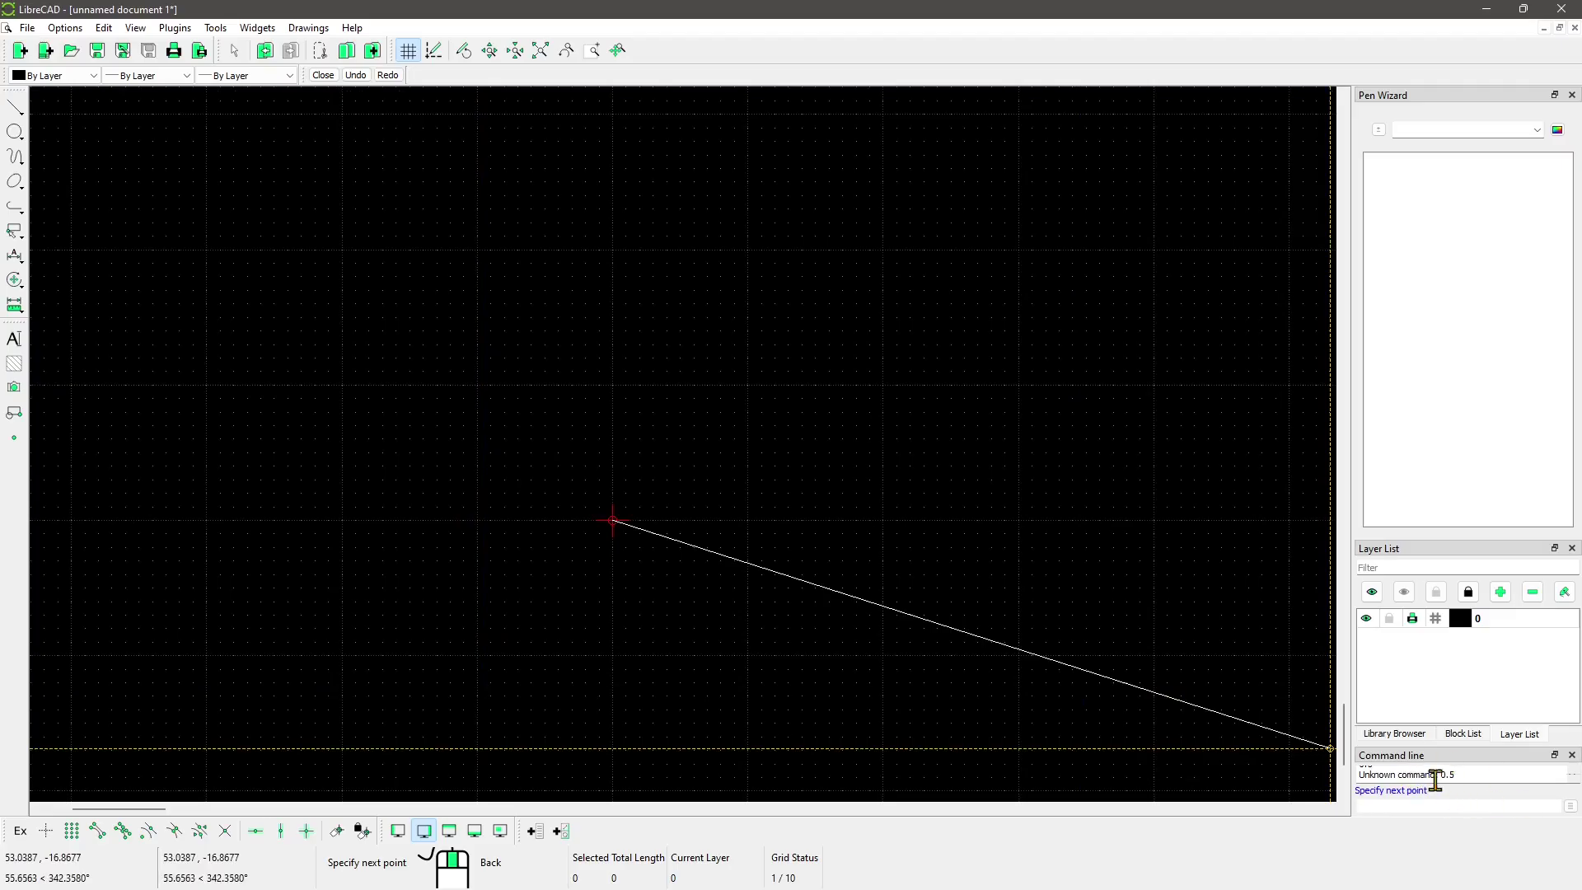
scroll(541, 724, down, 8)
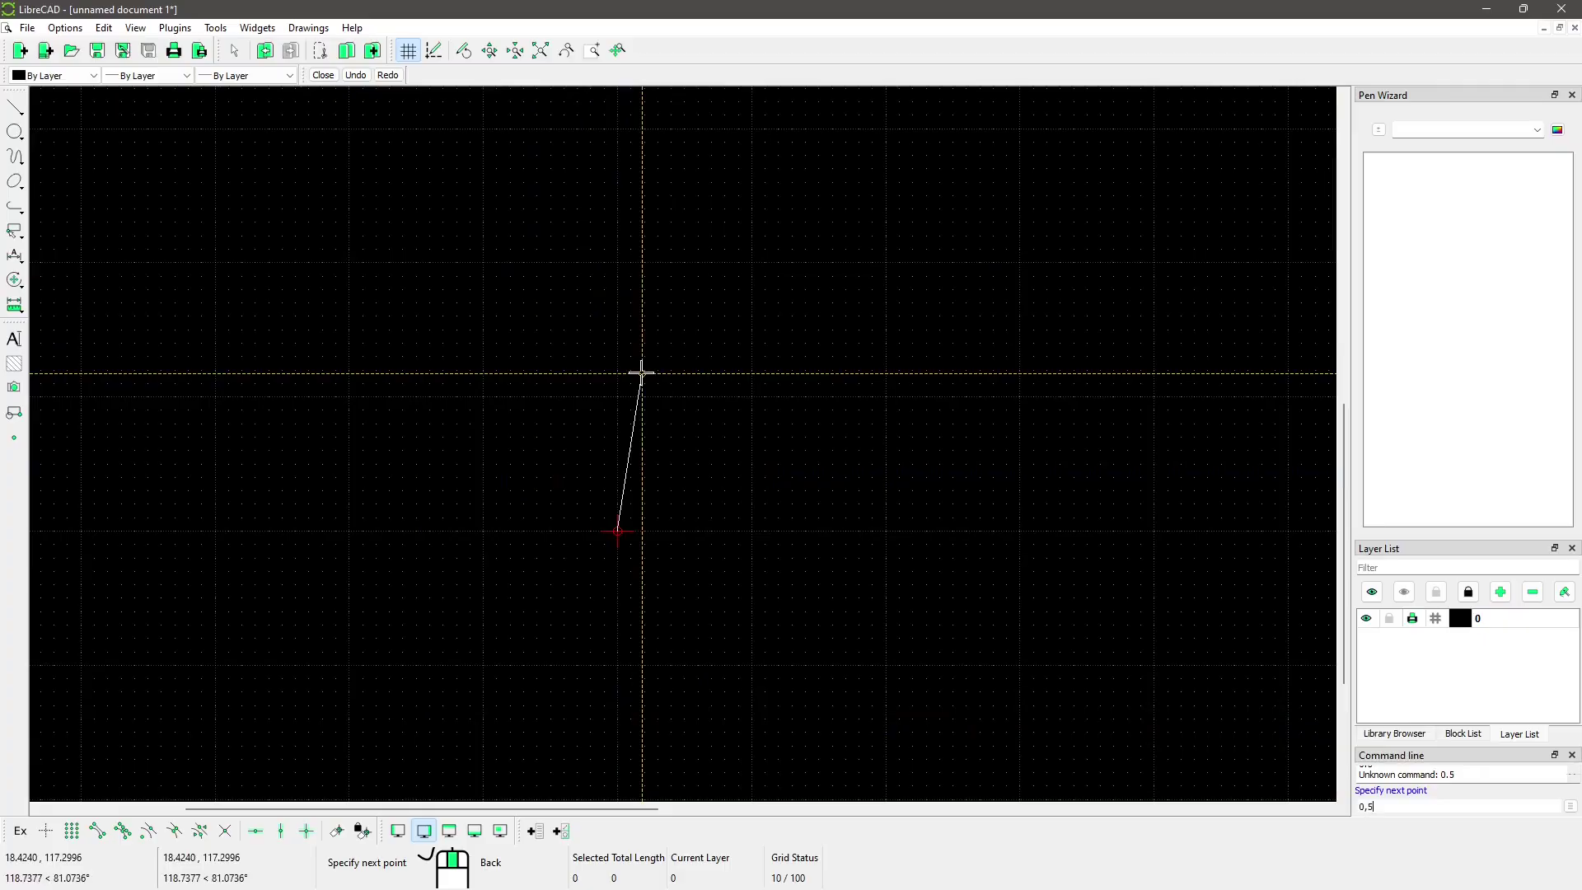
Extend the line up to 0,5, then along the top edge to 4,5
key(Return)
scroll(614, 495, up, 8)
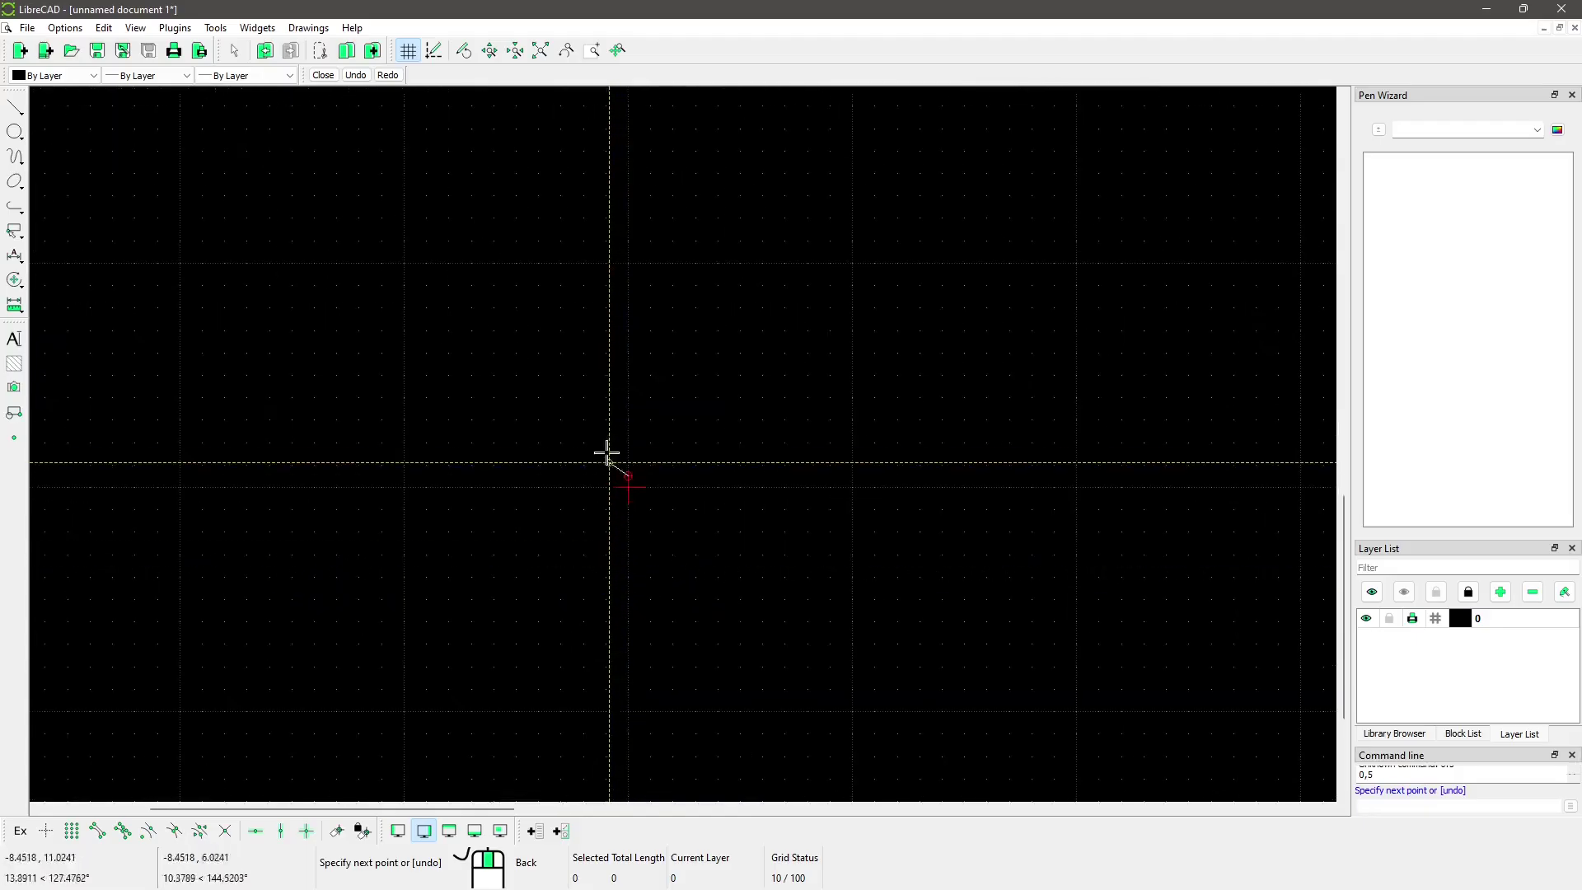
scroll(610, 482, up, 5)
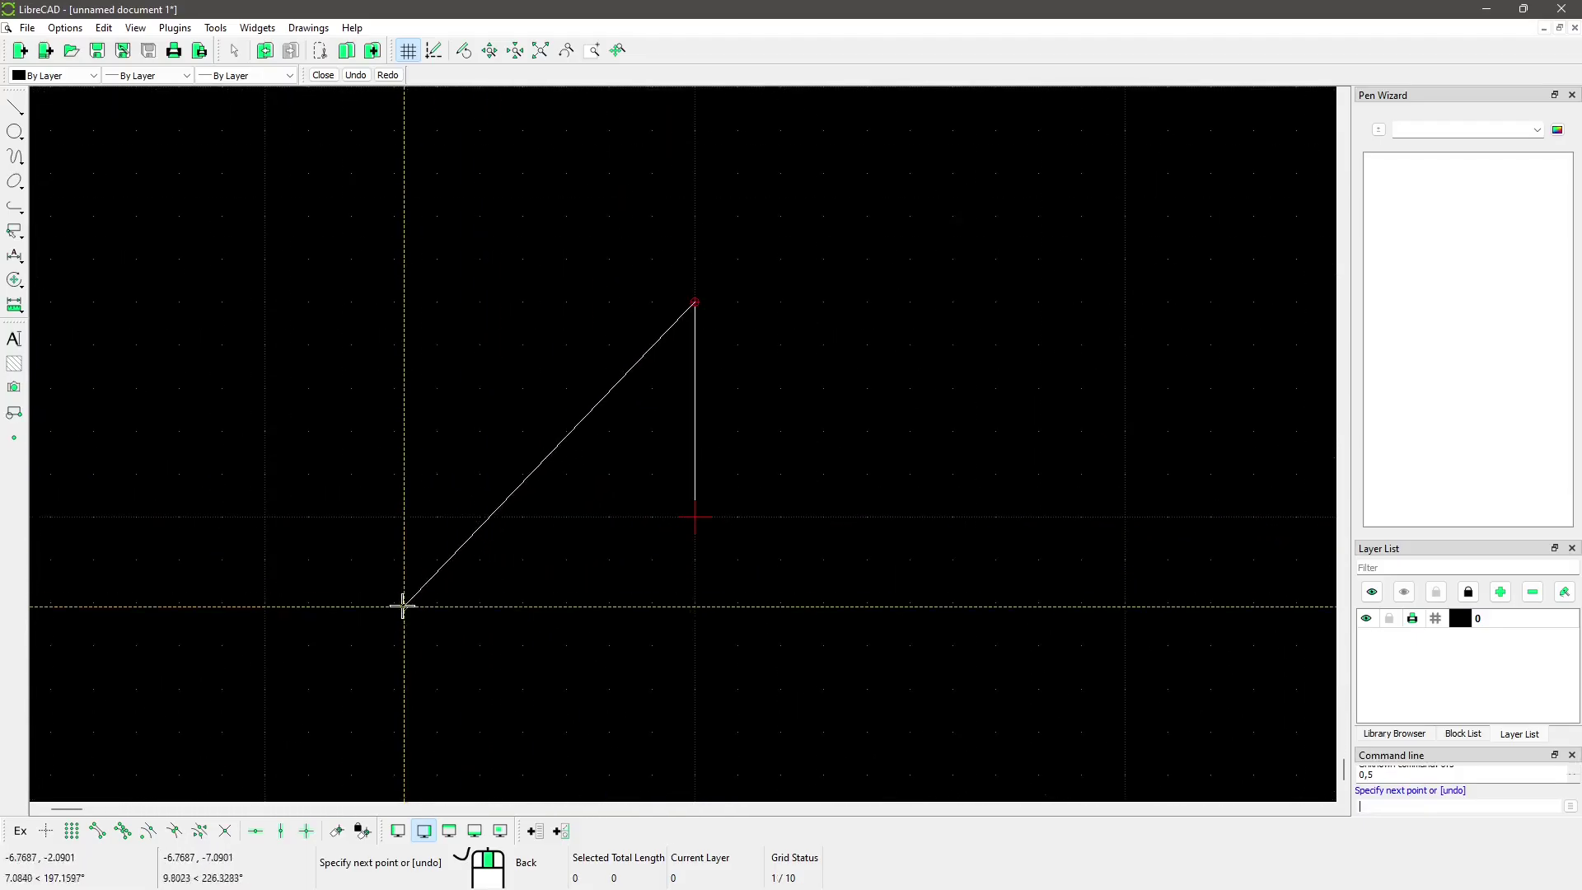
scroll(576, 544, down, 1)
middle_drag(766, 477, 653, 522)
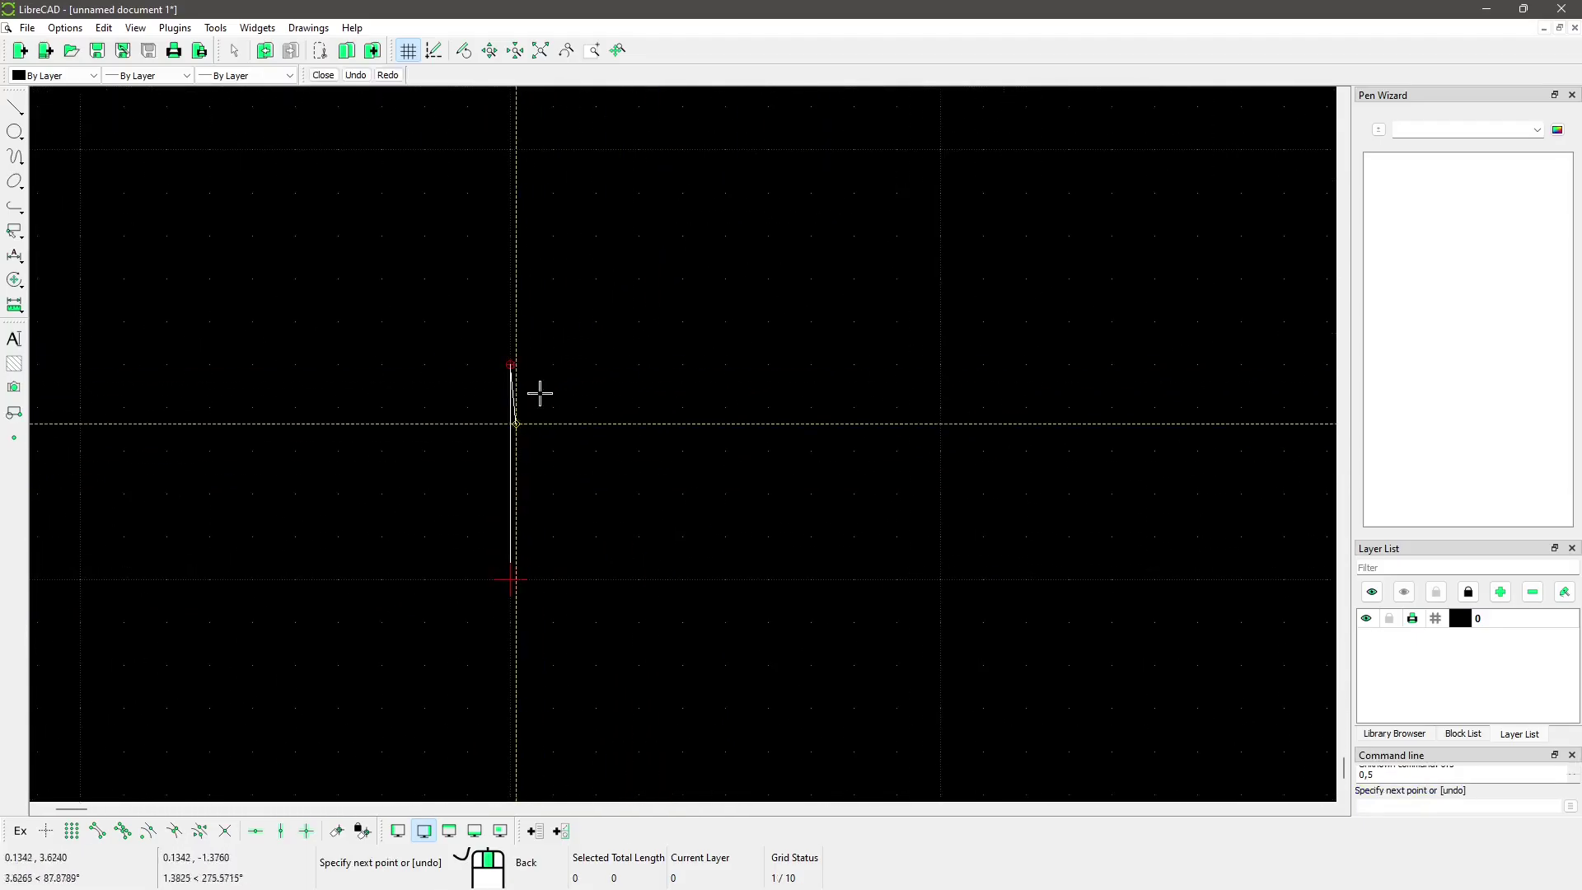
scroll(691, 651, up, 1)
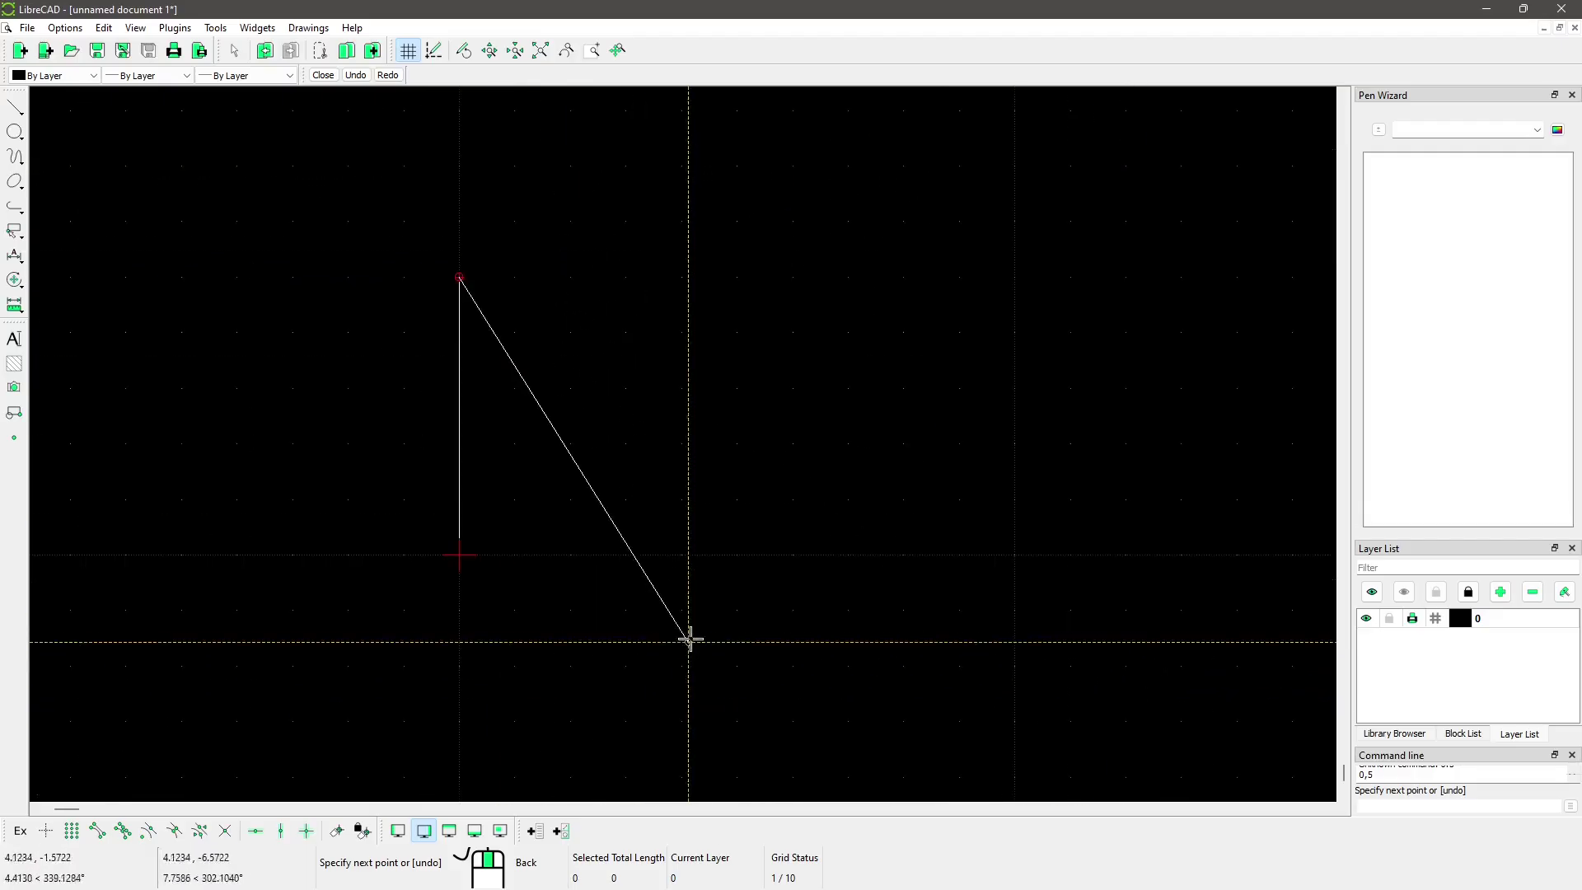
middle_drag(744, 497, 711, 554)
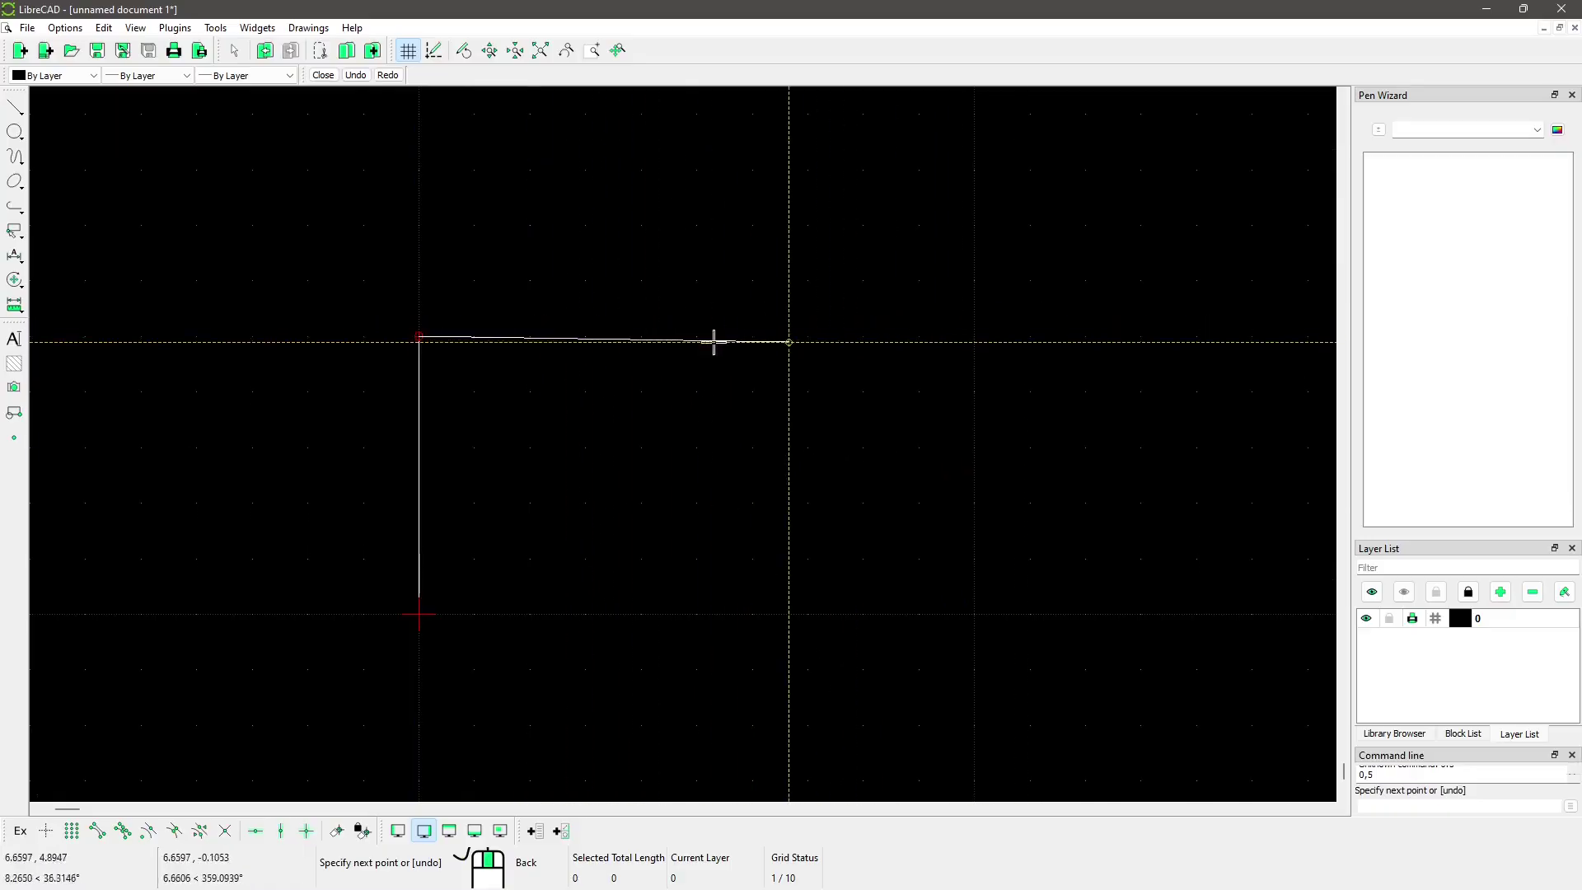
middle_drag(621, 338, 659, 335)
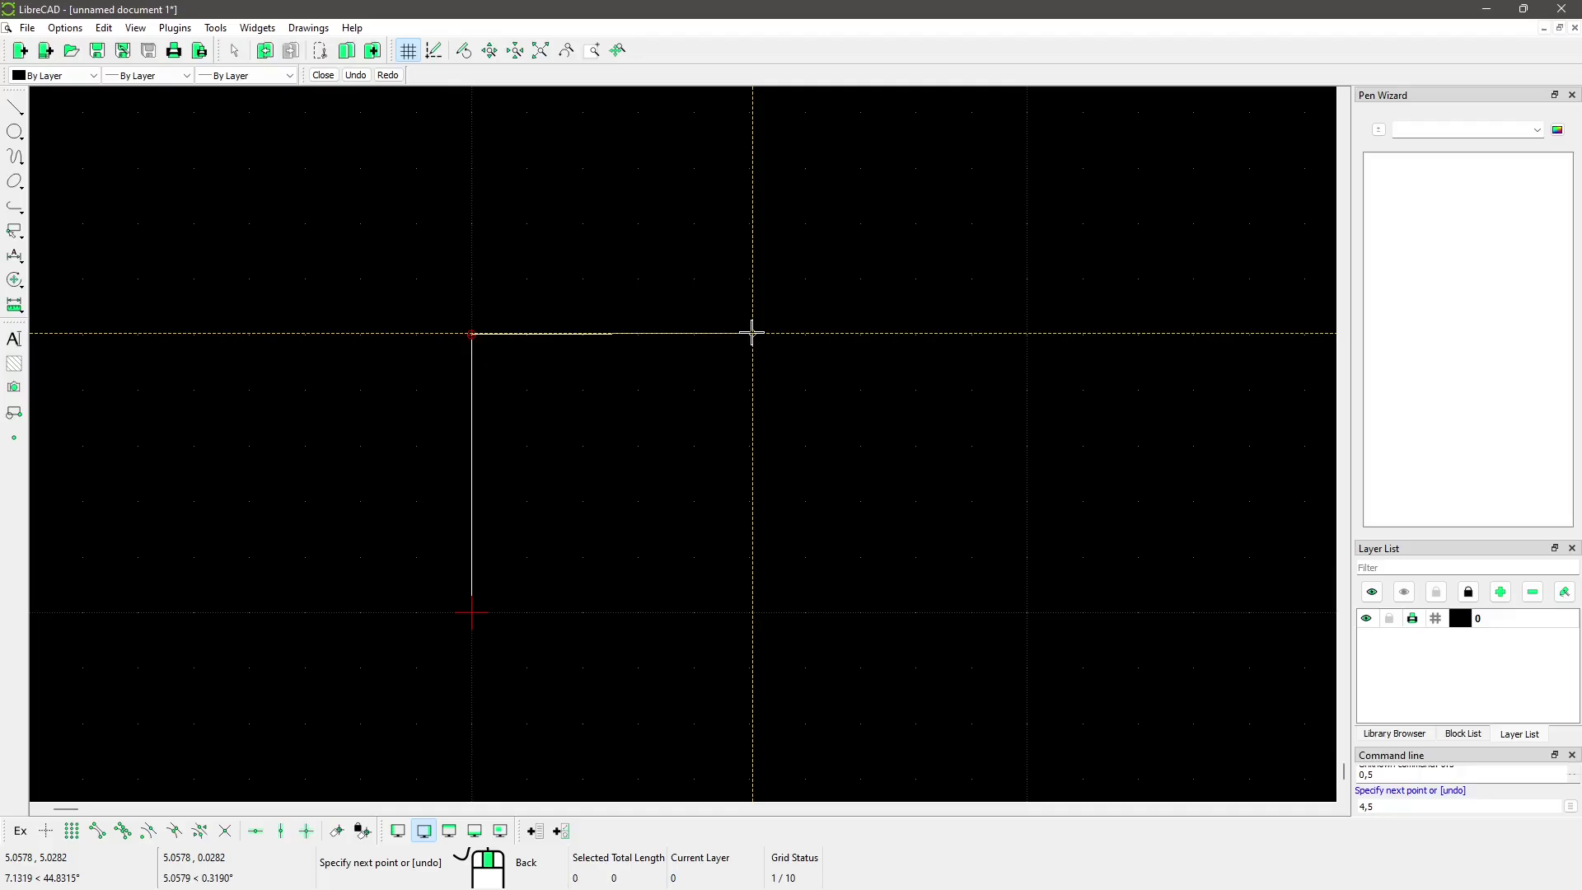
key(Return)
click(695, 334)
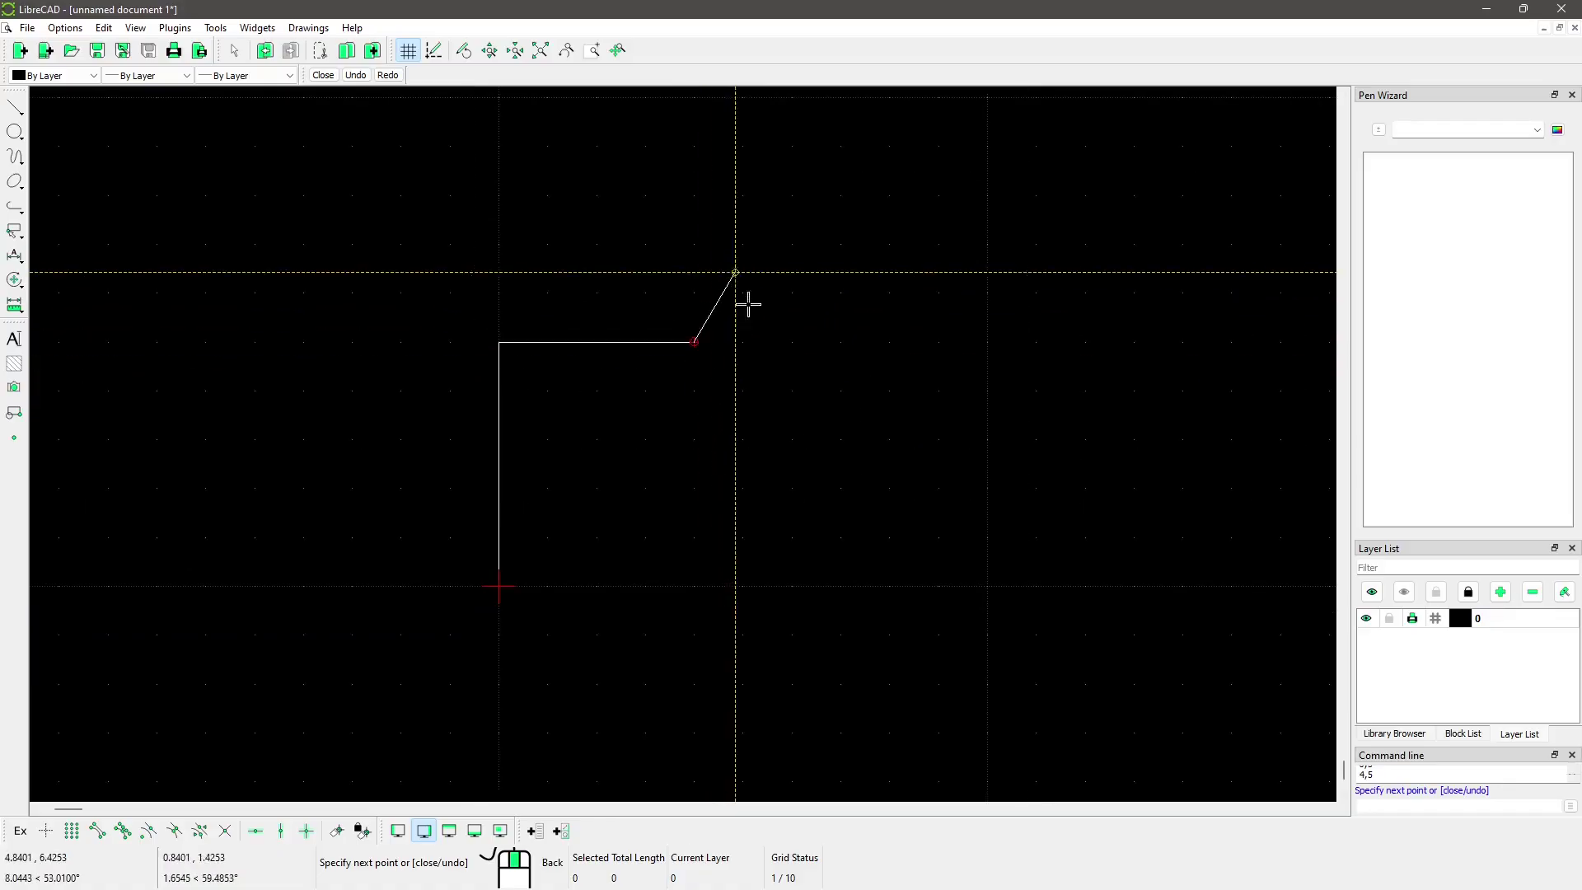
Add the stepped corners at 4,2, 6,2 and 6,-2
scroll(703, 700, up, 2)
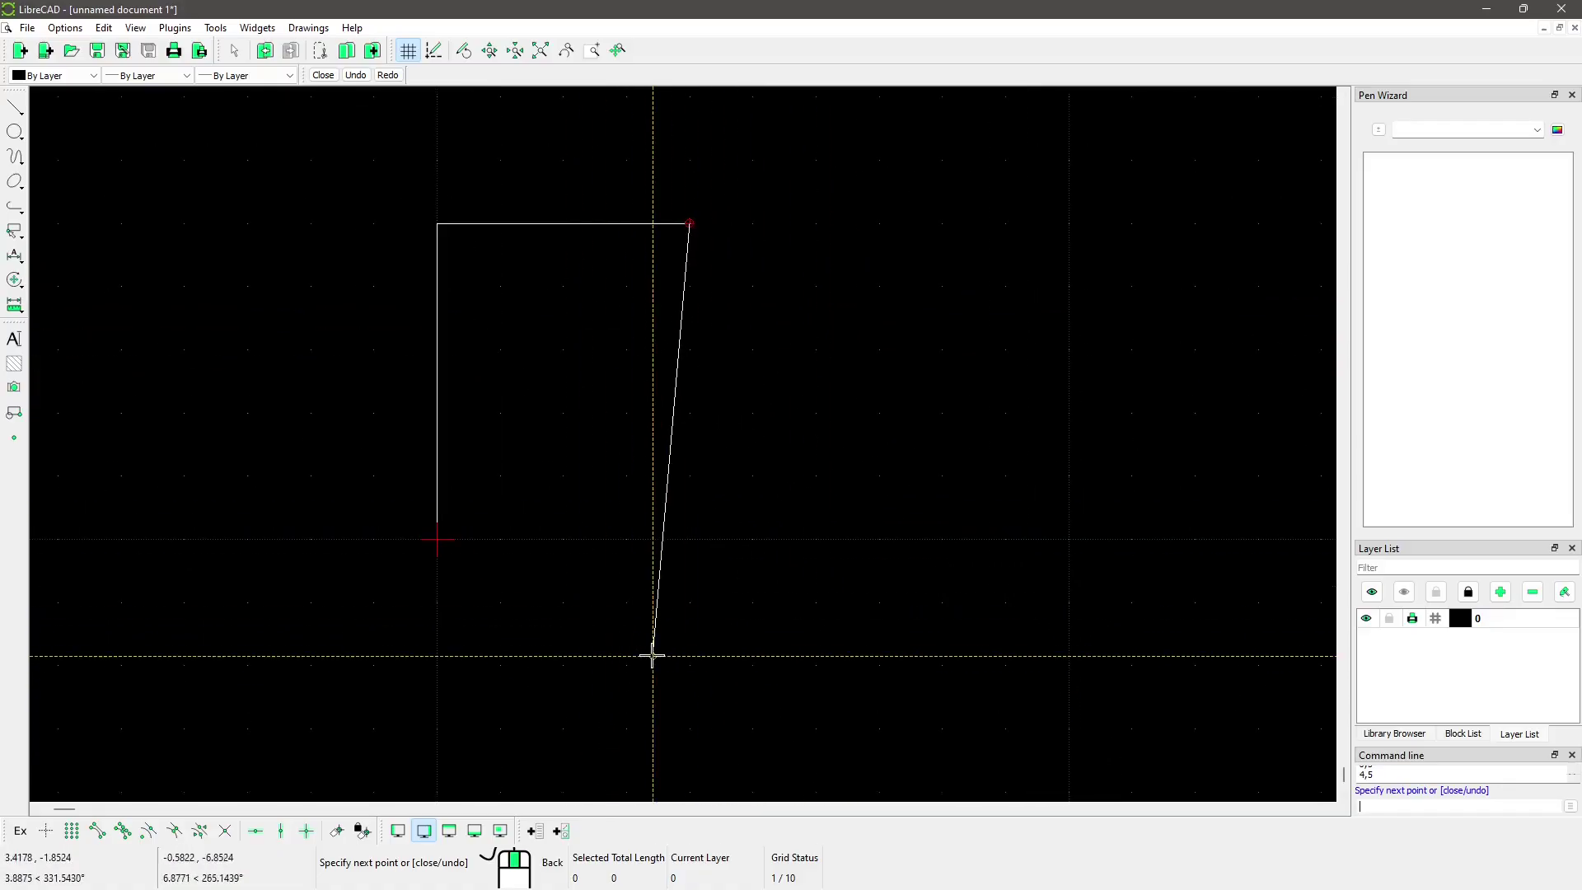
scroll(794, 494, down, 2)
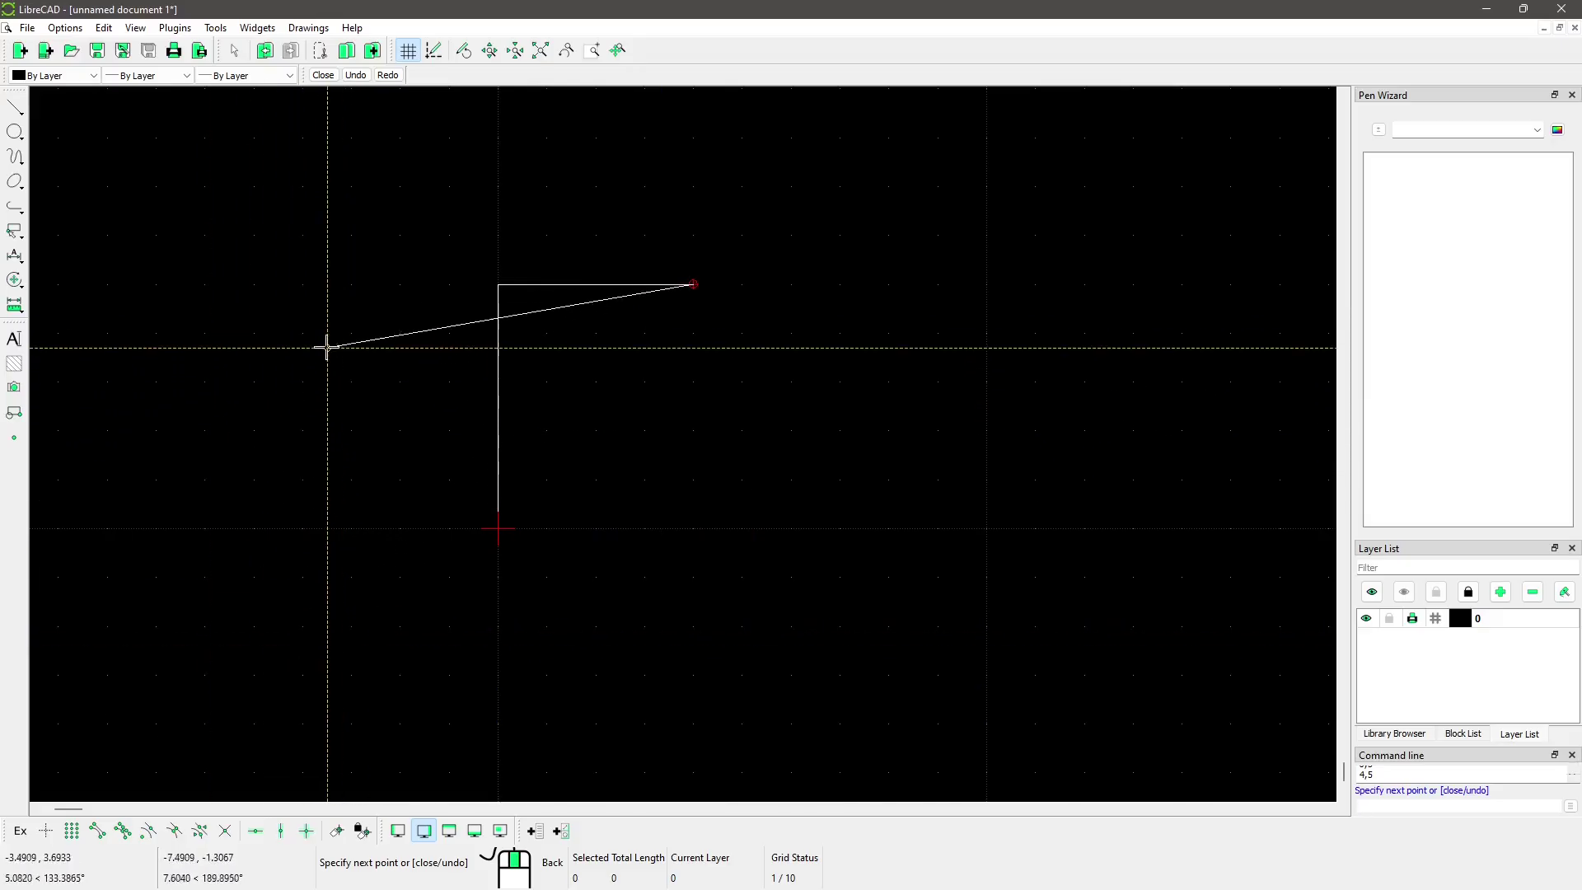
scroll(696, 354, up, 1)
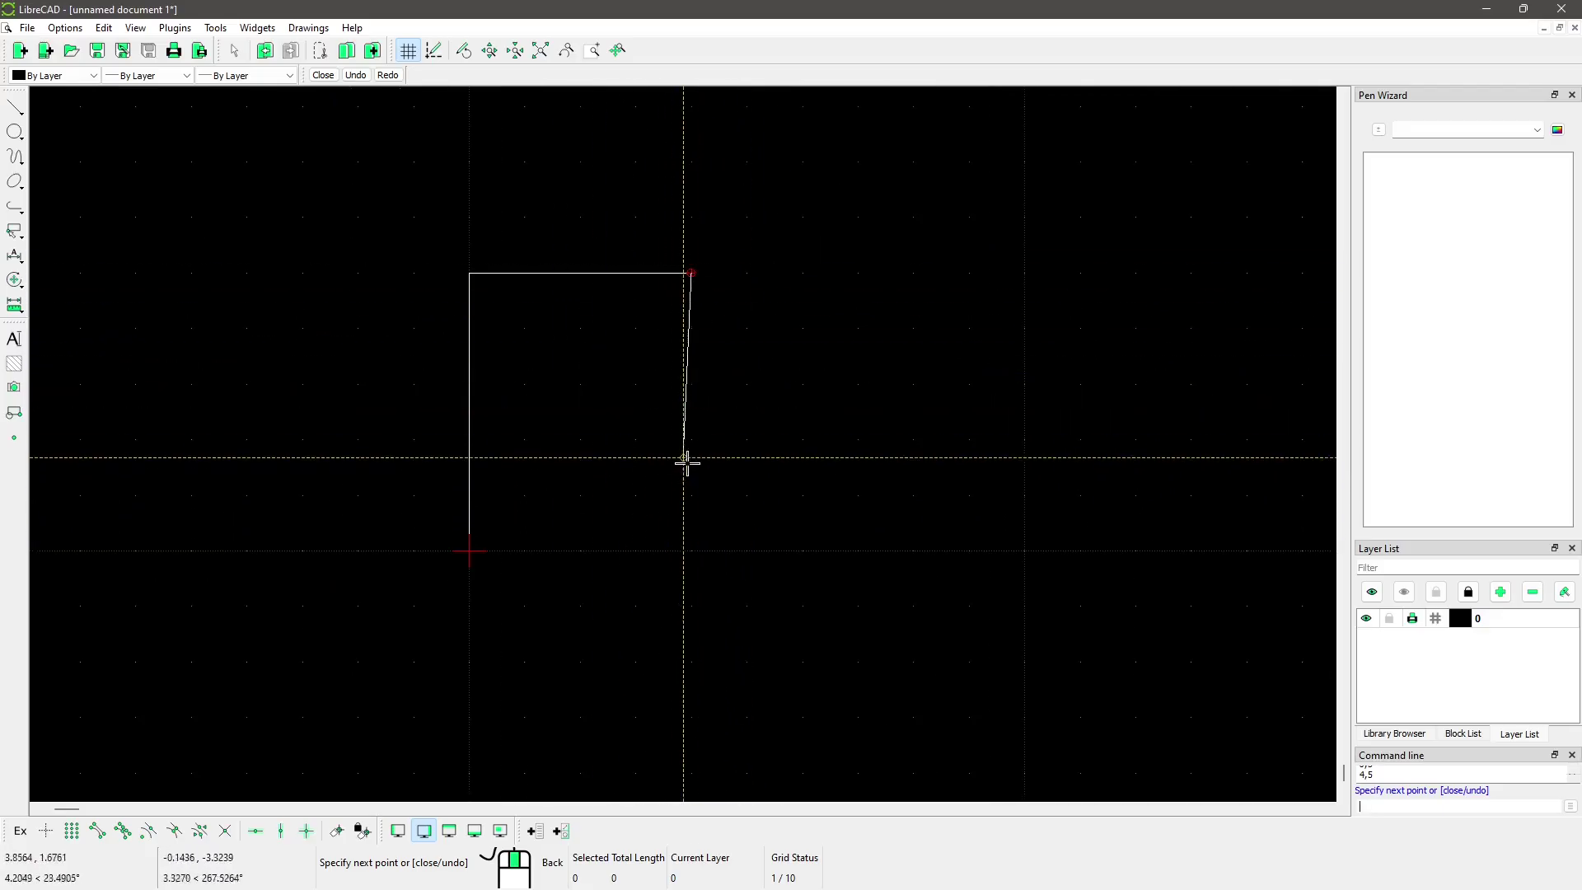
scroll(667, 371, up, 1)
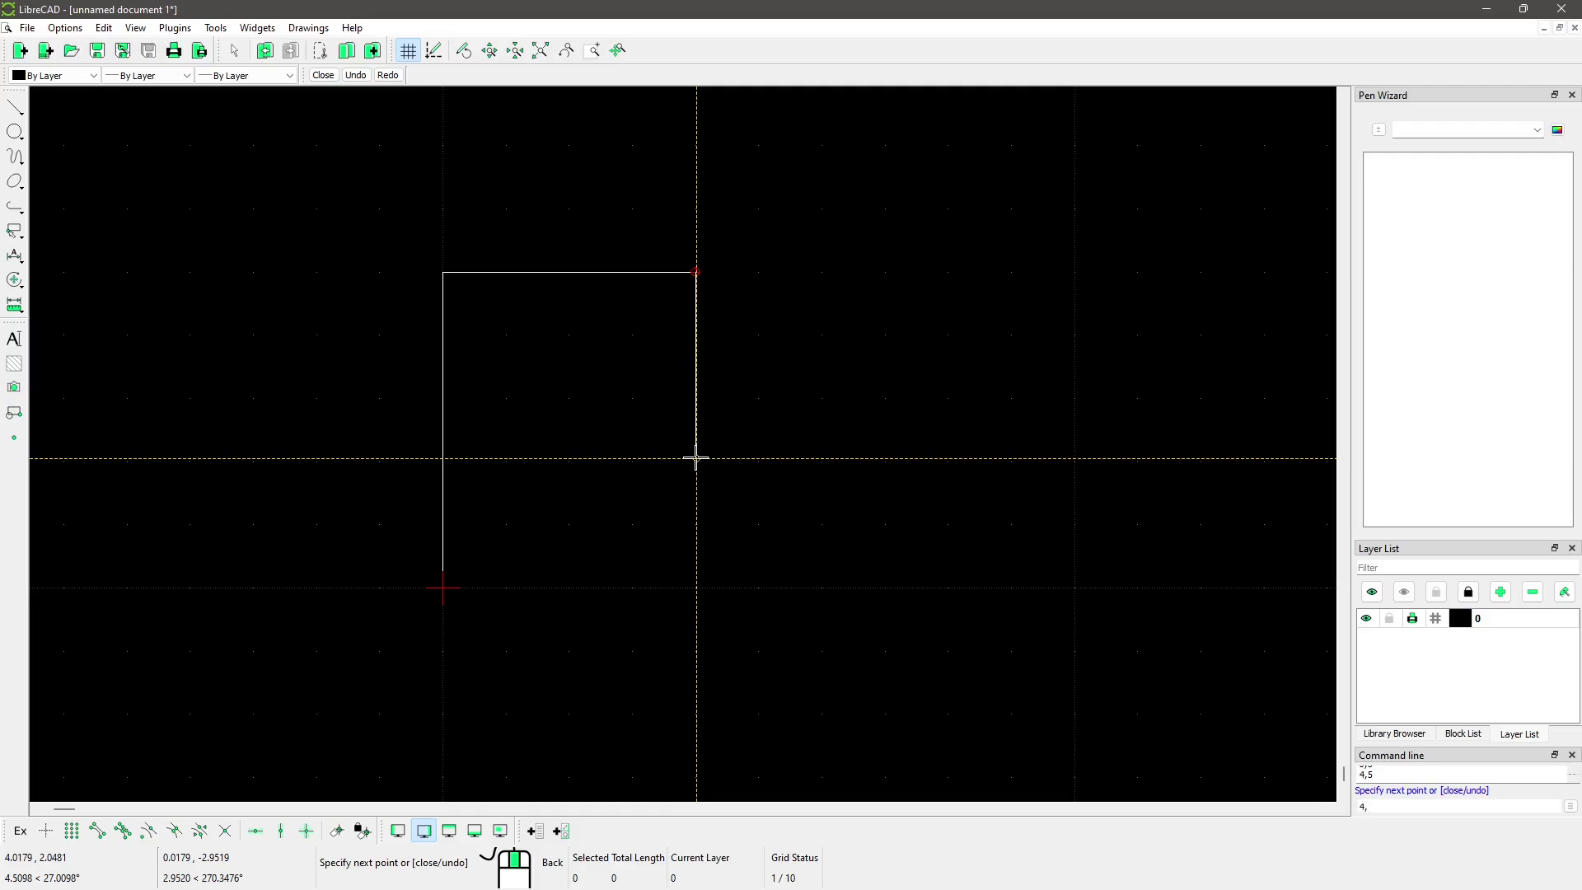
click(695, 458)
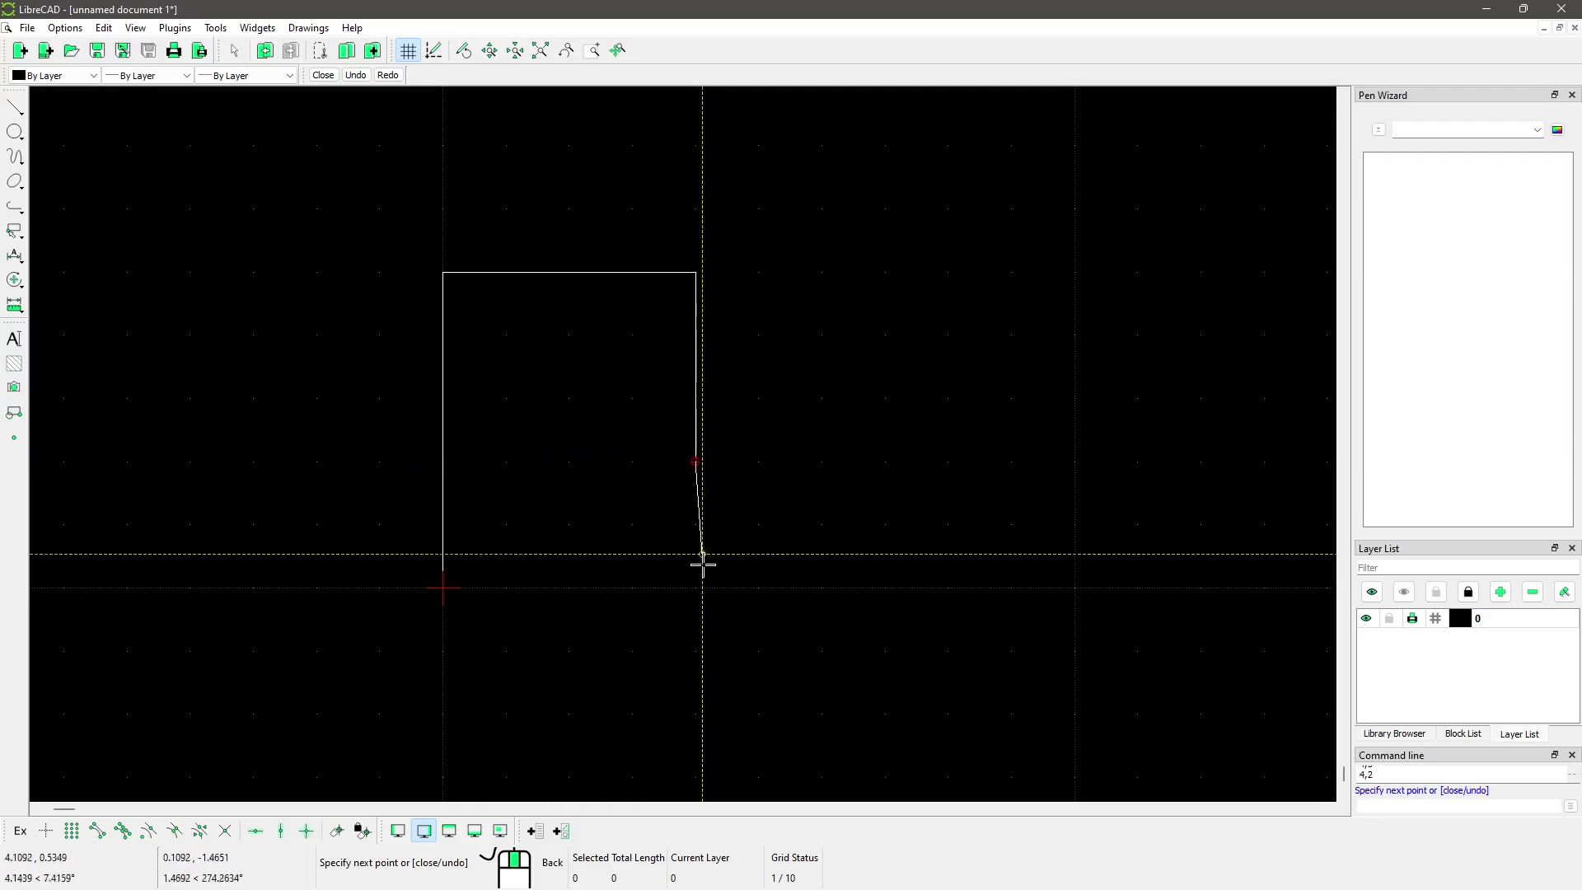
scroll(673, 634, down, 2)
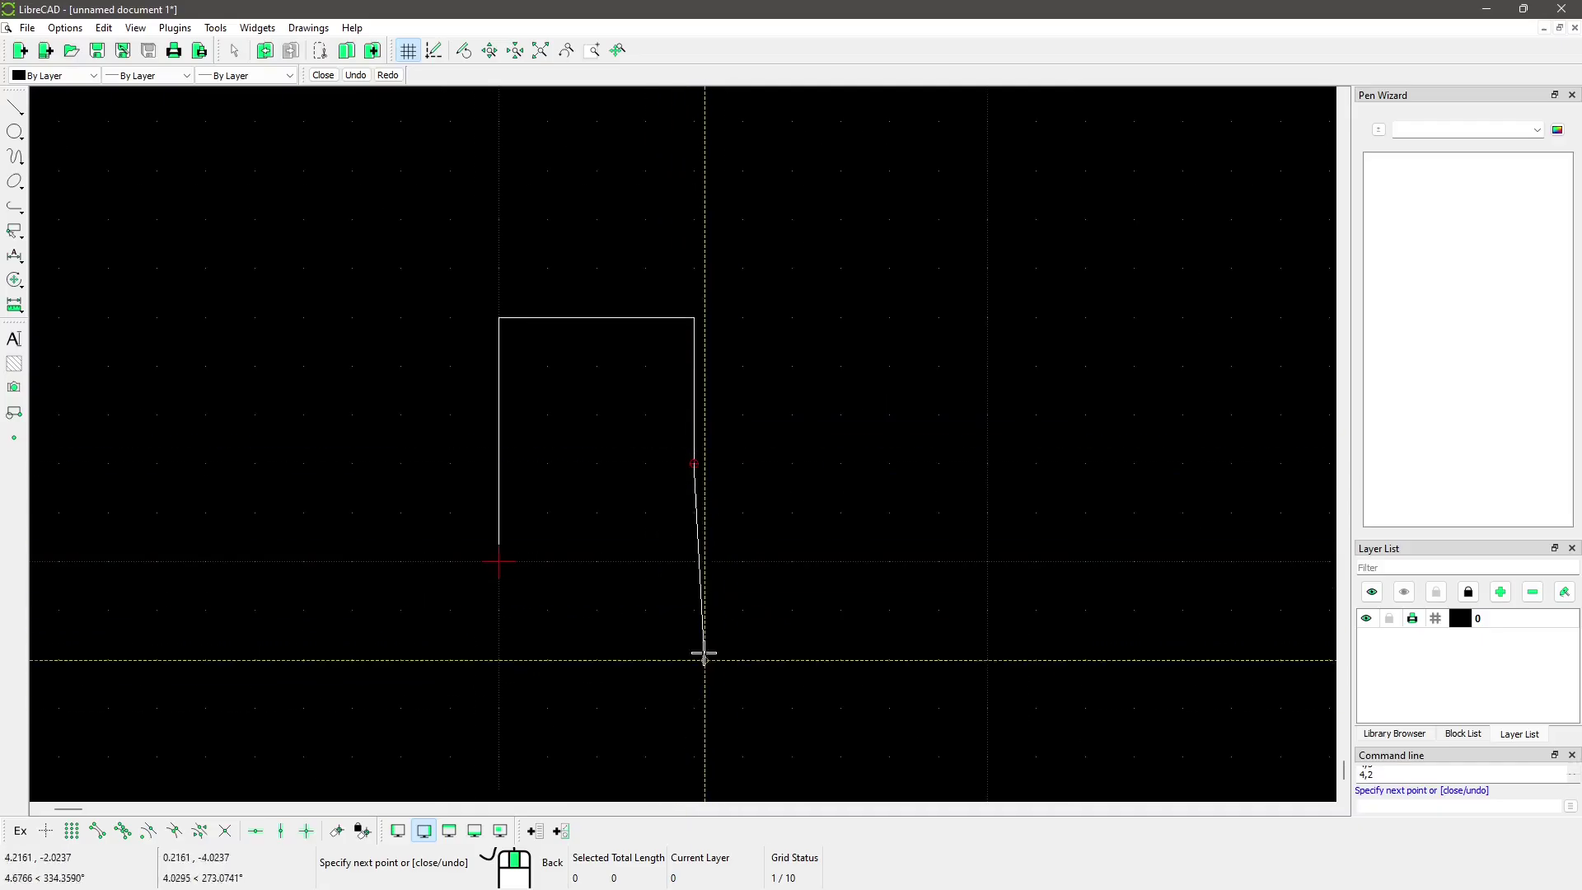
scroll(695, 659, up, 2)
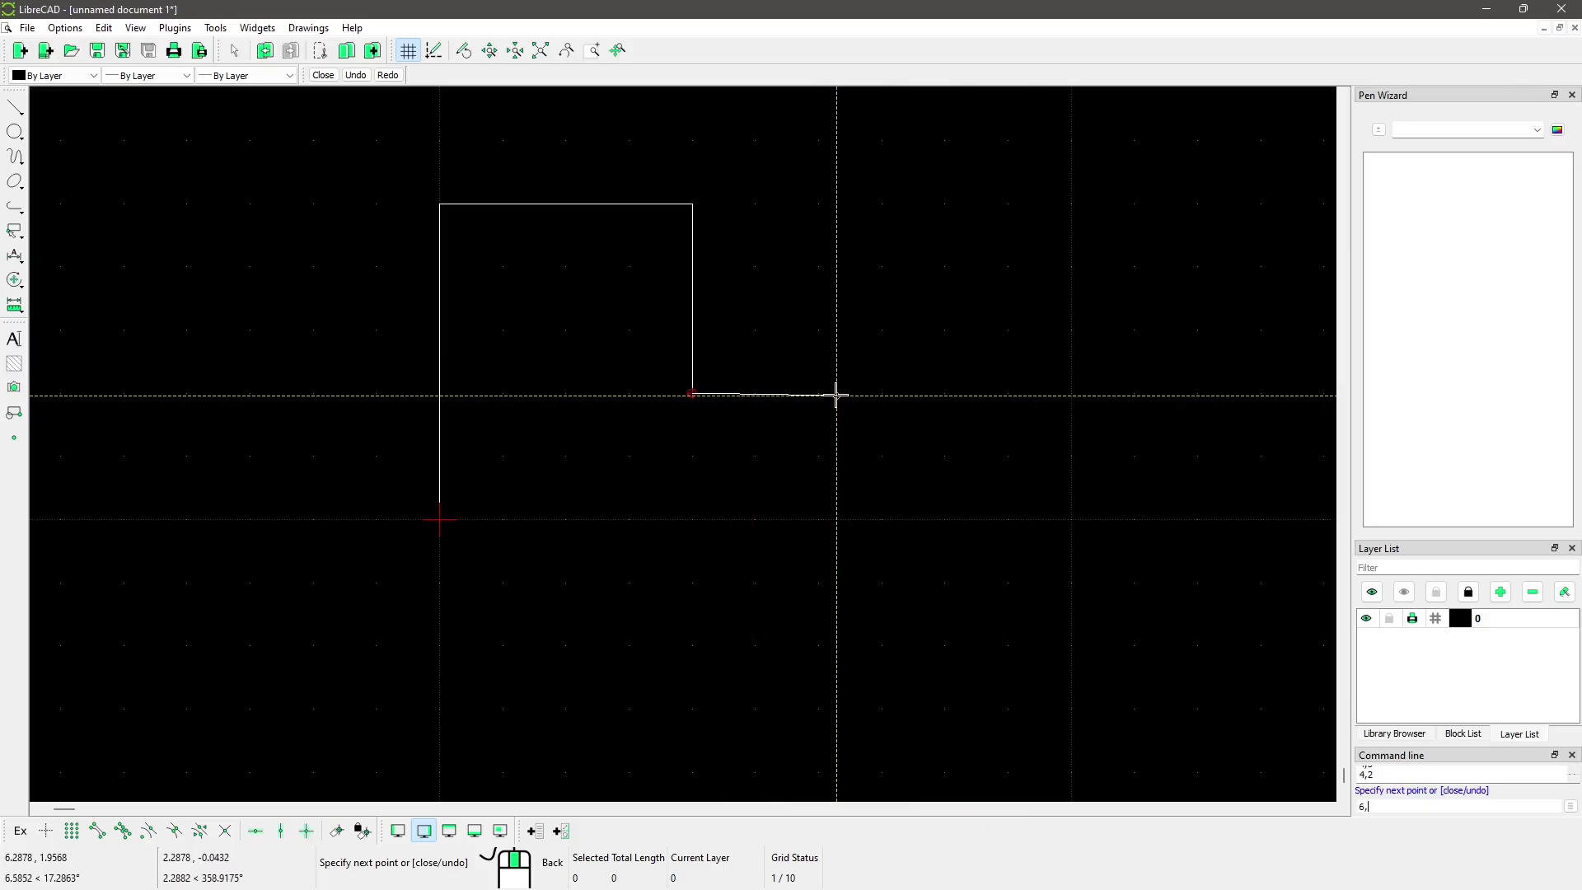
click(818, 393)
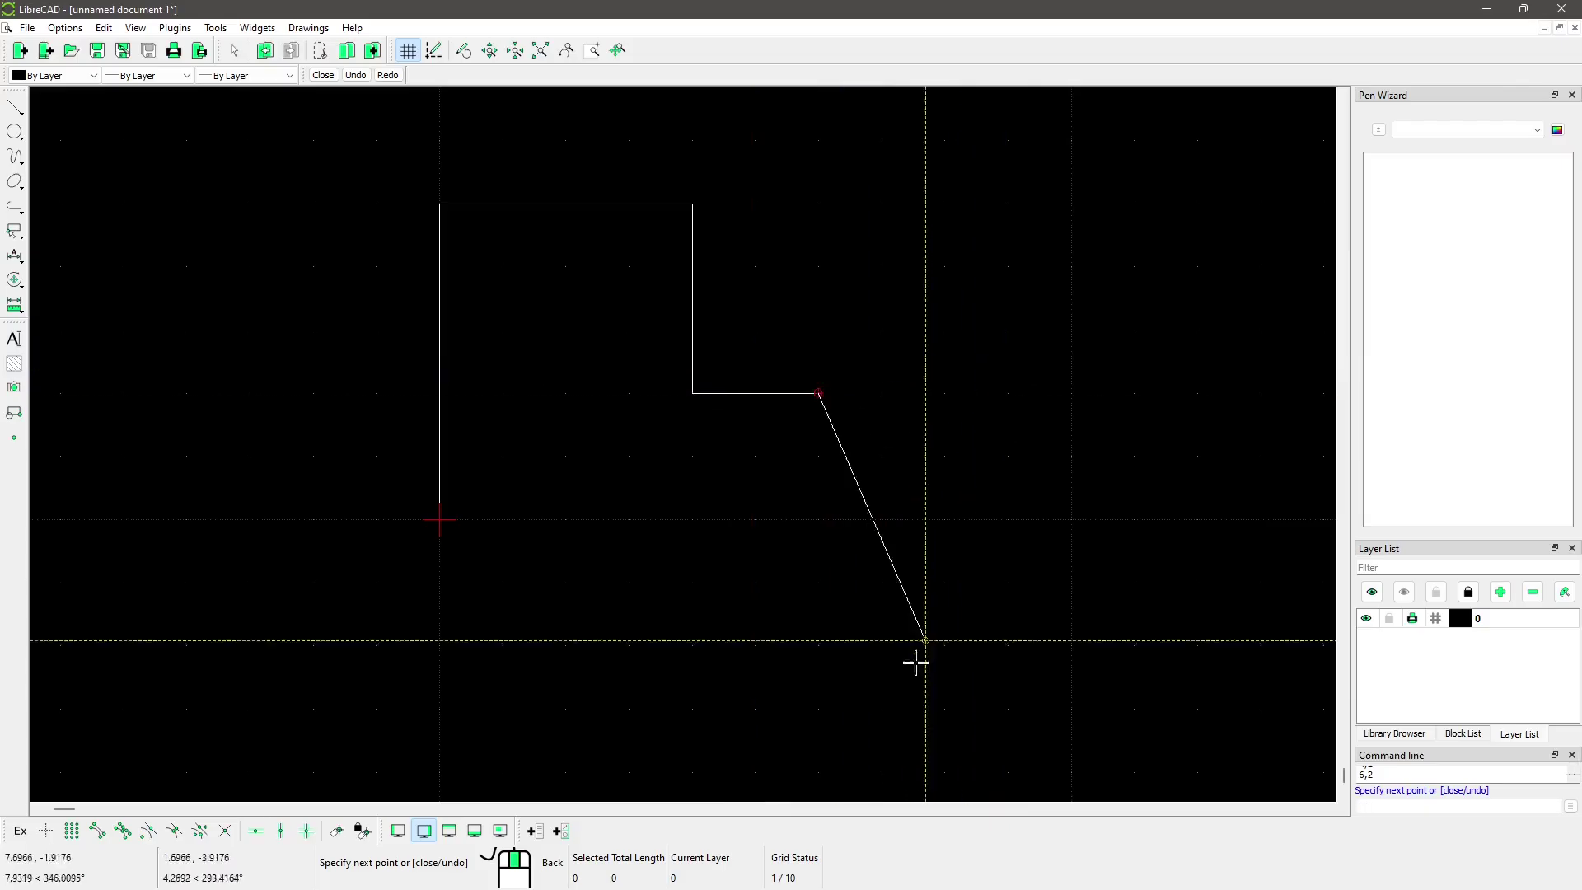
scroll(857, 461, down, 1)
scroll(820, 655, up, 1)
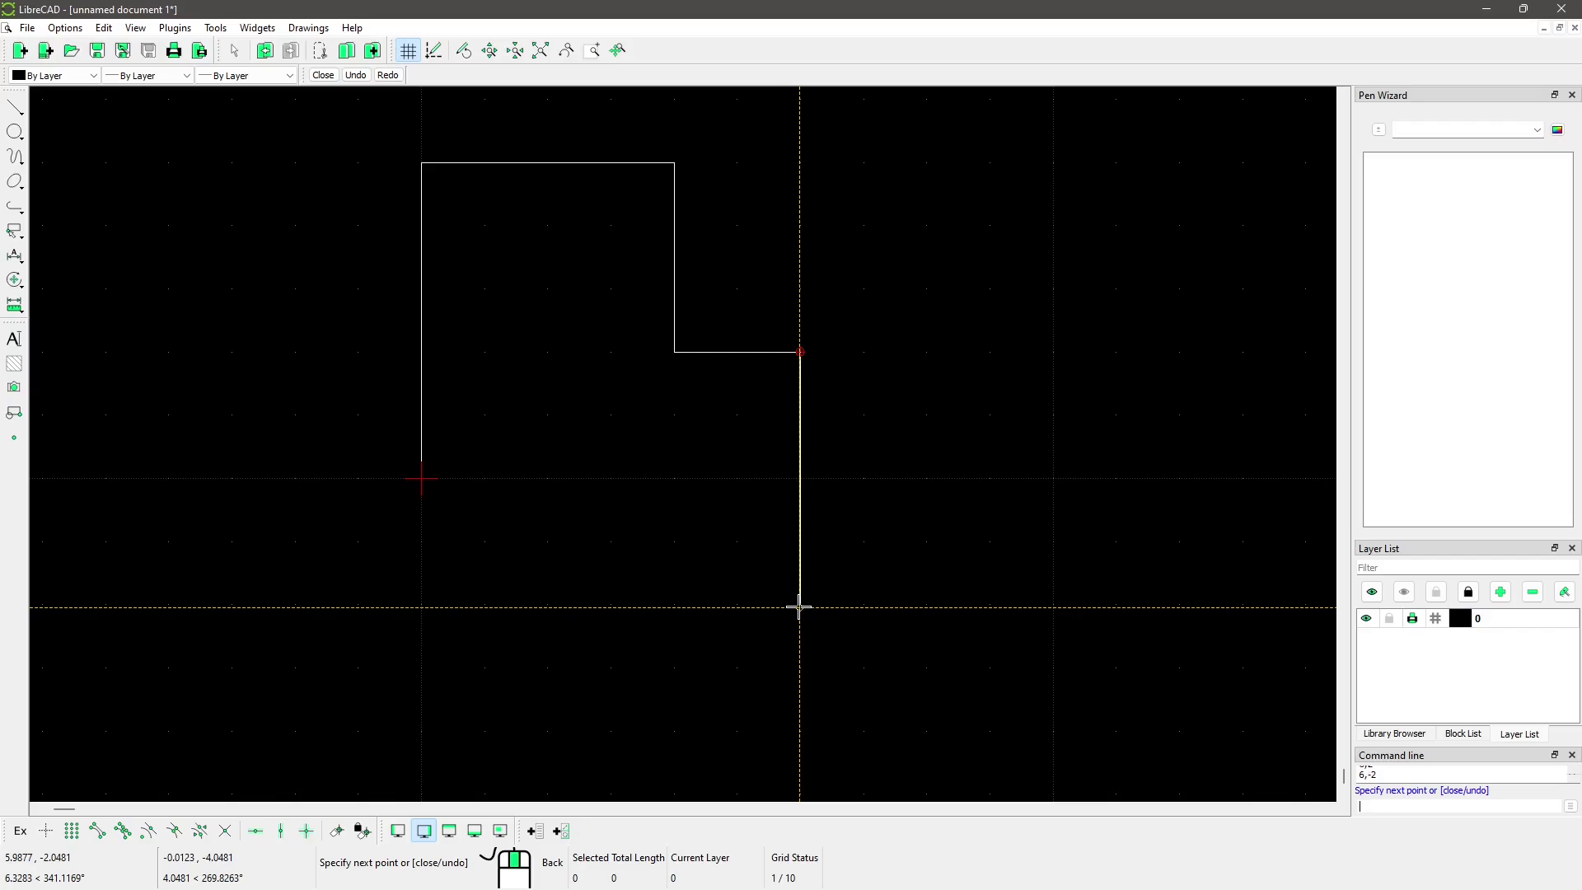
click(799, 607)
Add corners at -2,-2 and -2,0, then close the outline back at 0,0
scroll(986, 484, down, 1)
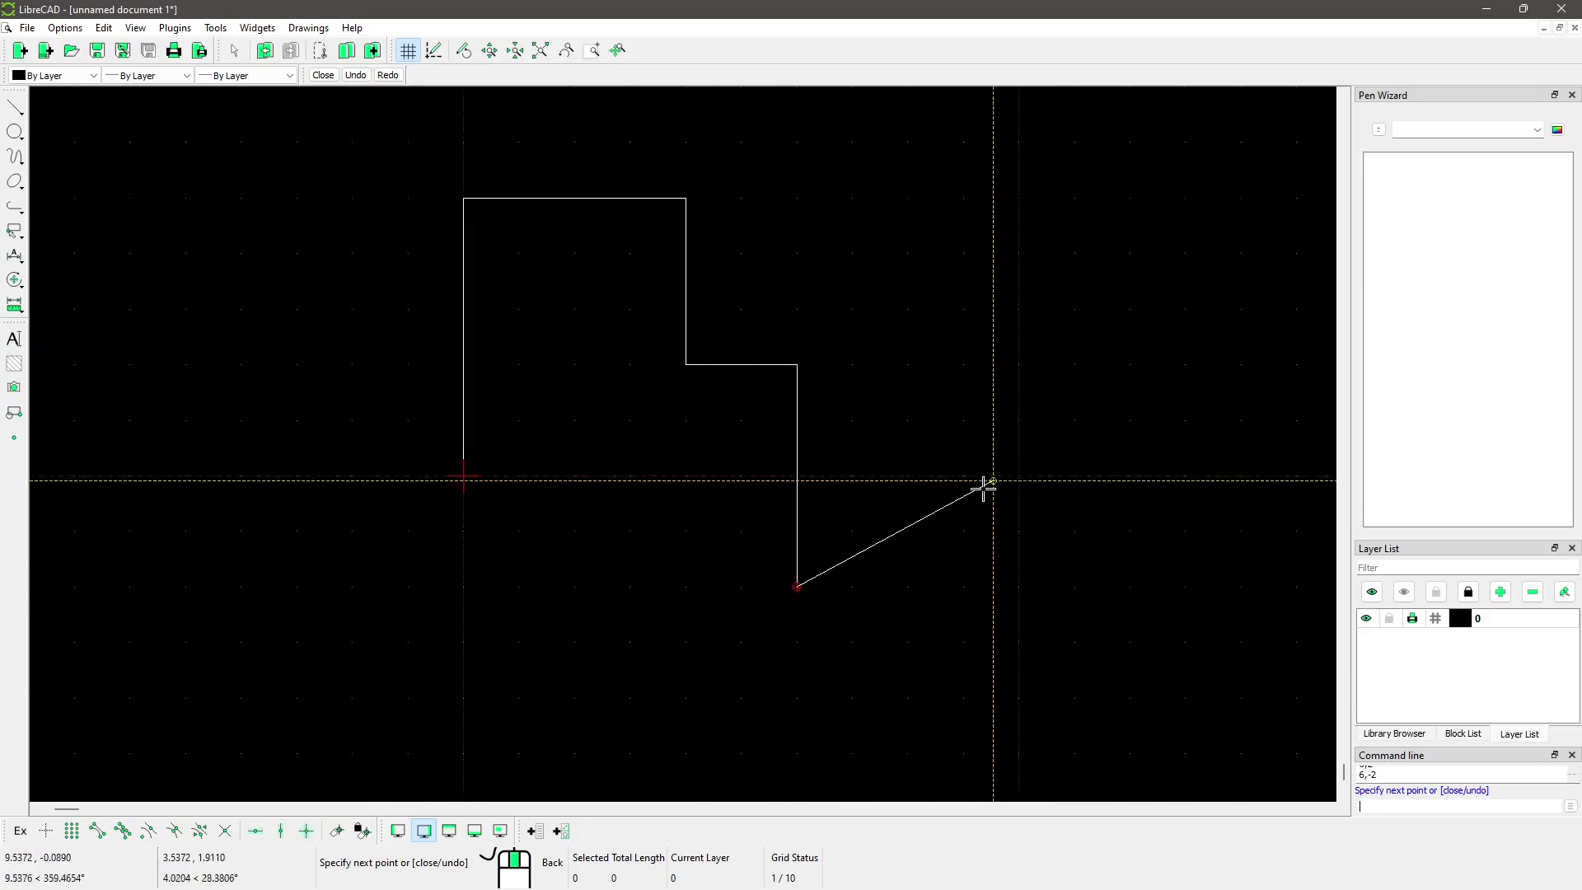
scroll(896, 568, down, 2)
scroll(307, 561, up, 1)
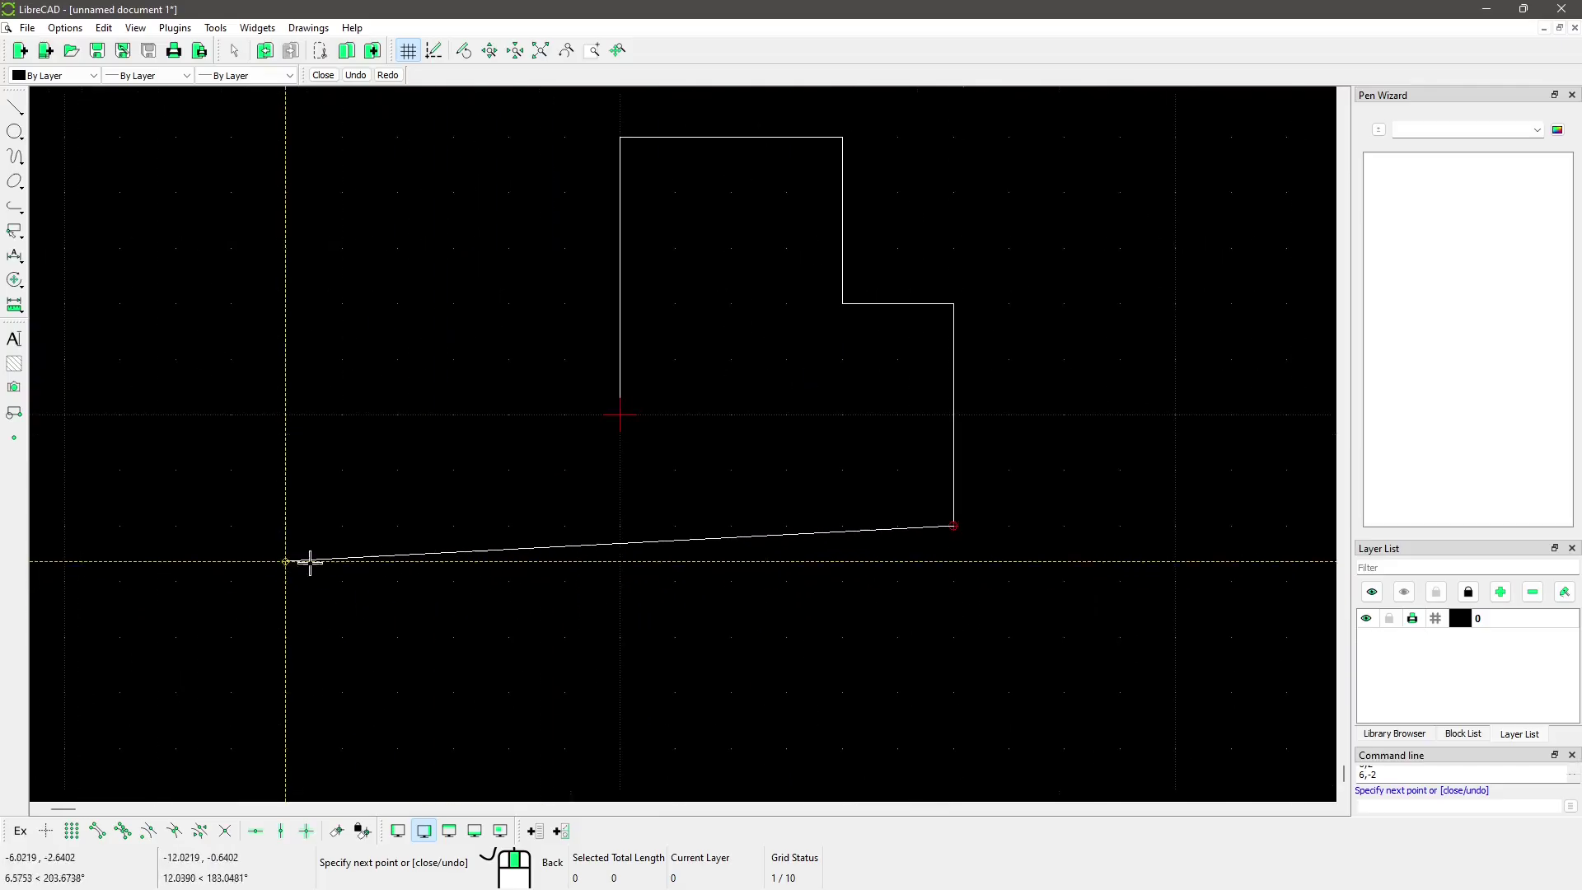
scroll(445, 540, up, 2)
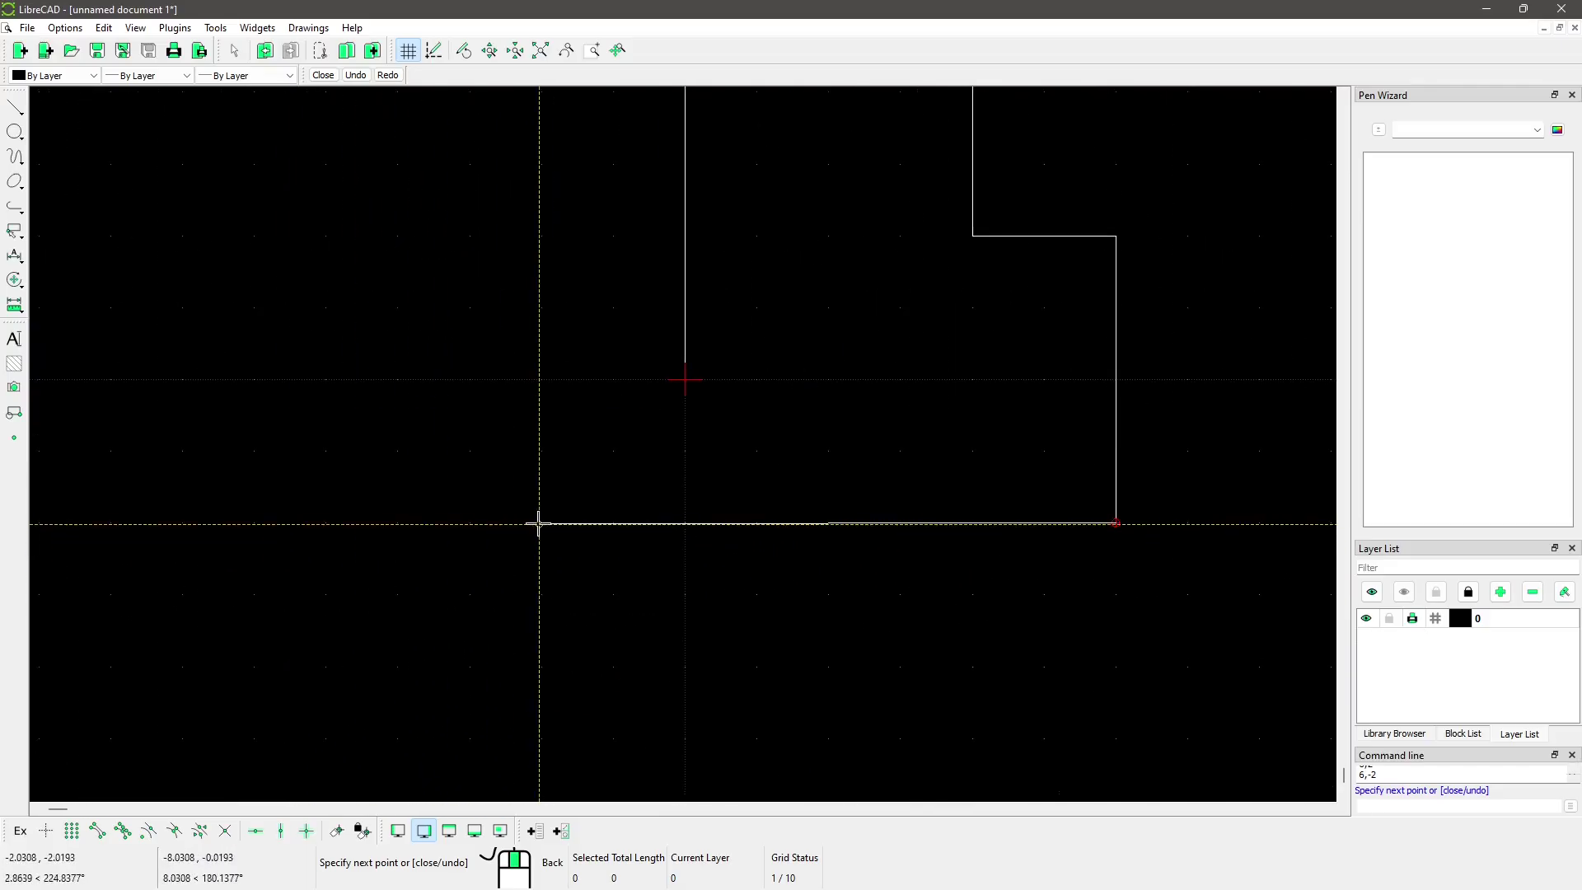
text(-)
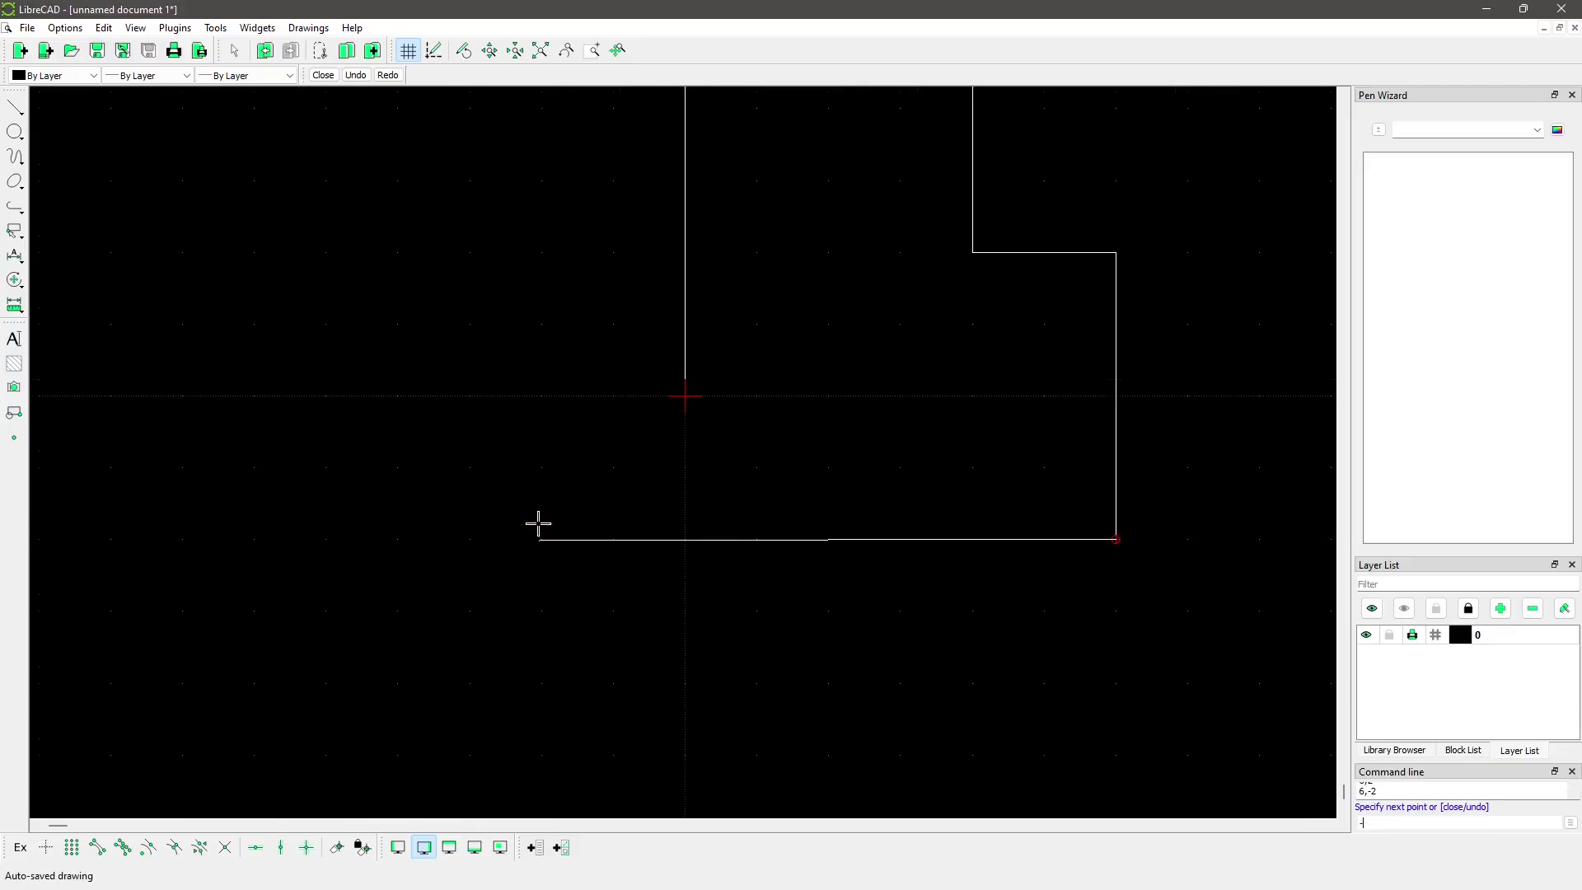
text(2,)
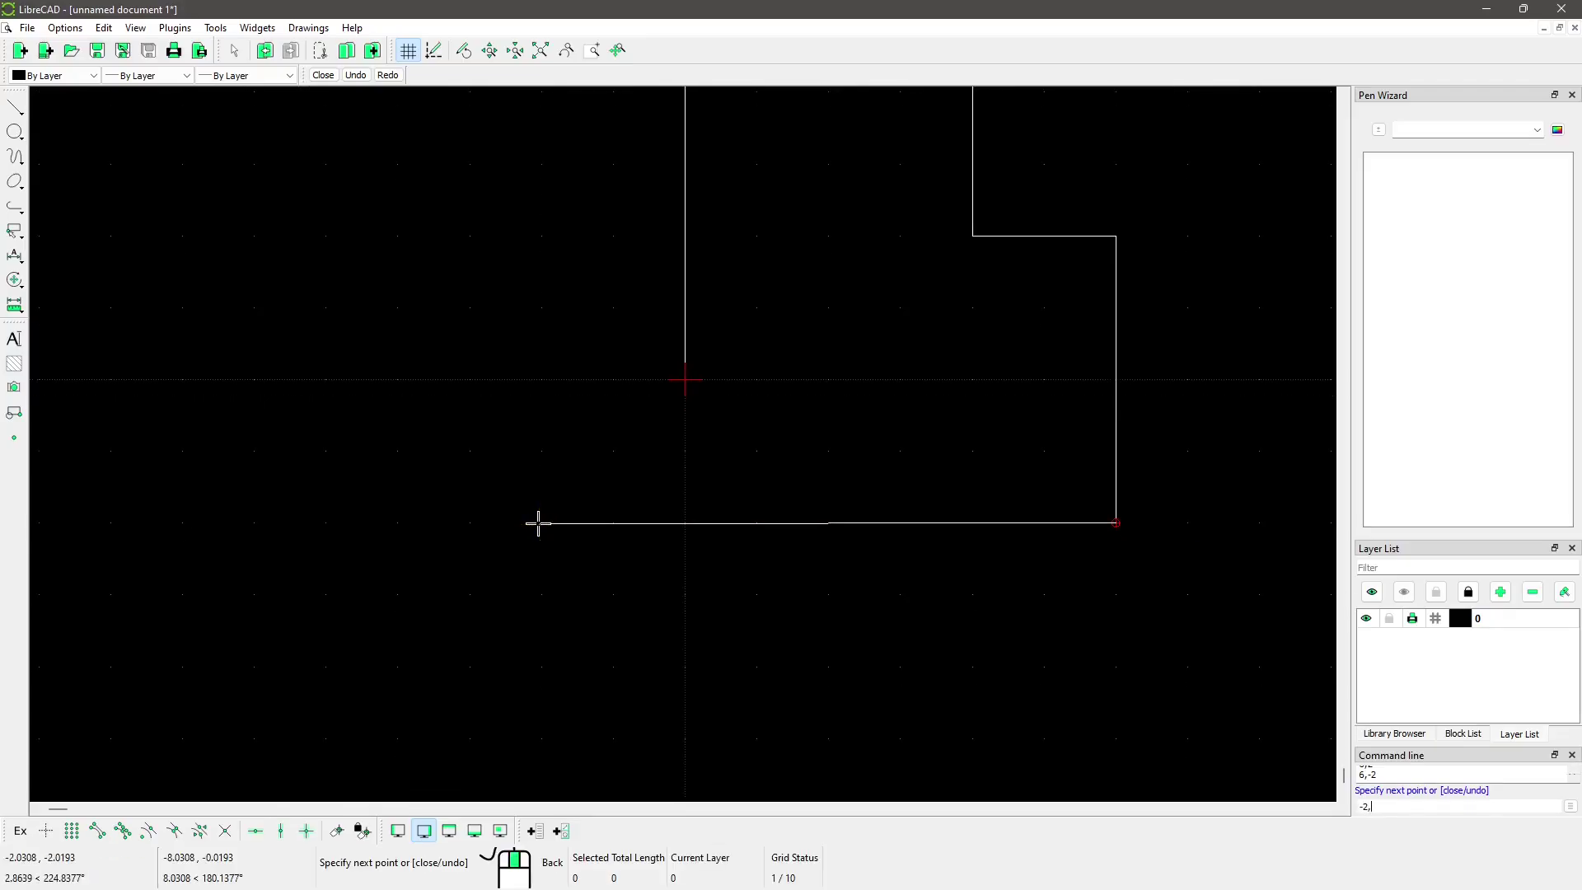
text(-2)
key(Return)
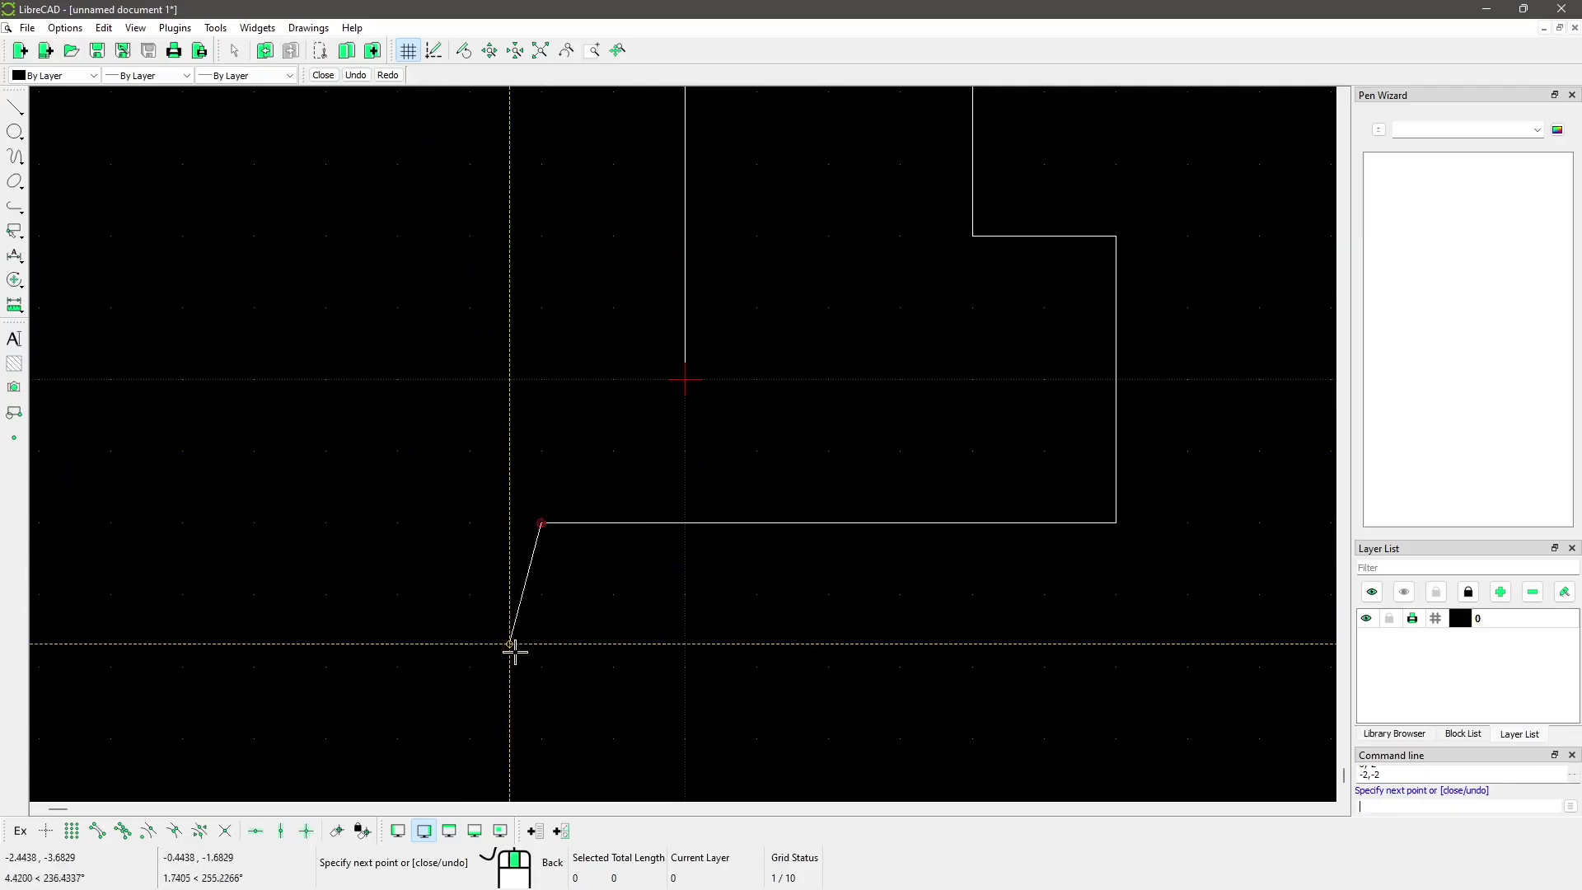
scroll(547, 417, down, 2)
scroll(561, 417, up, 1)
scroll(557, 398, up, 3)
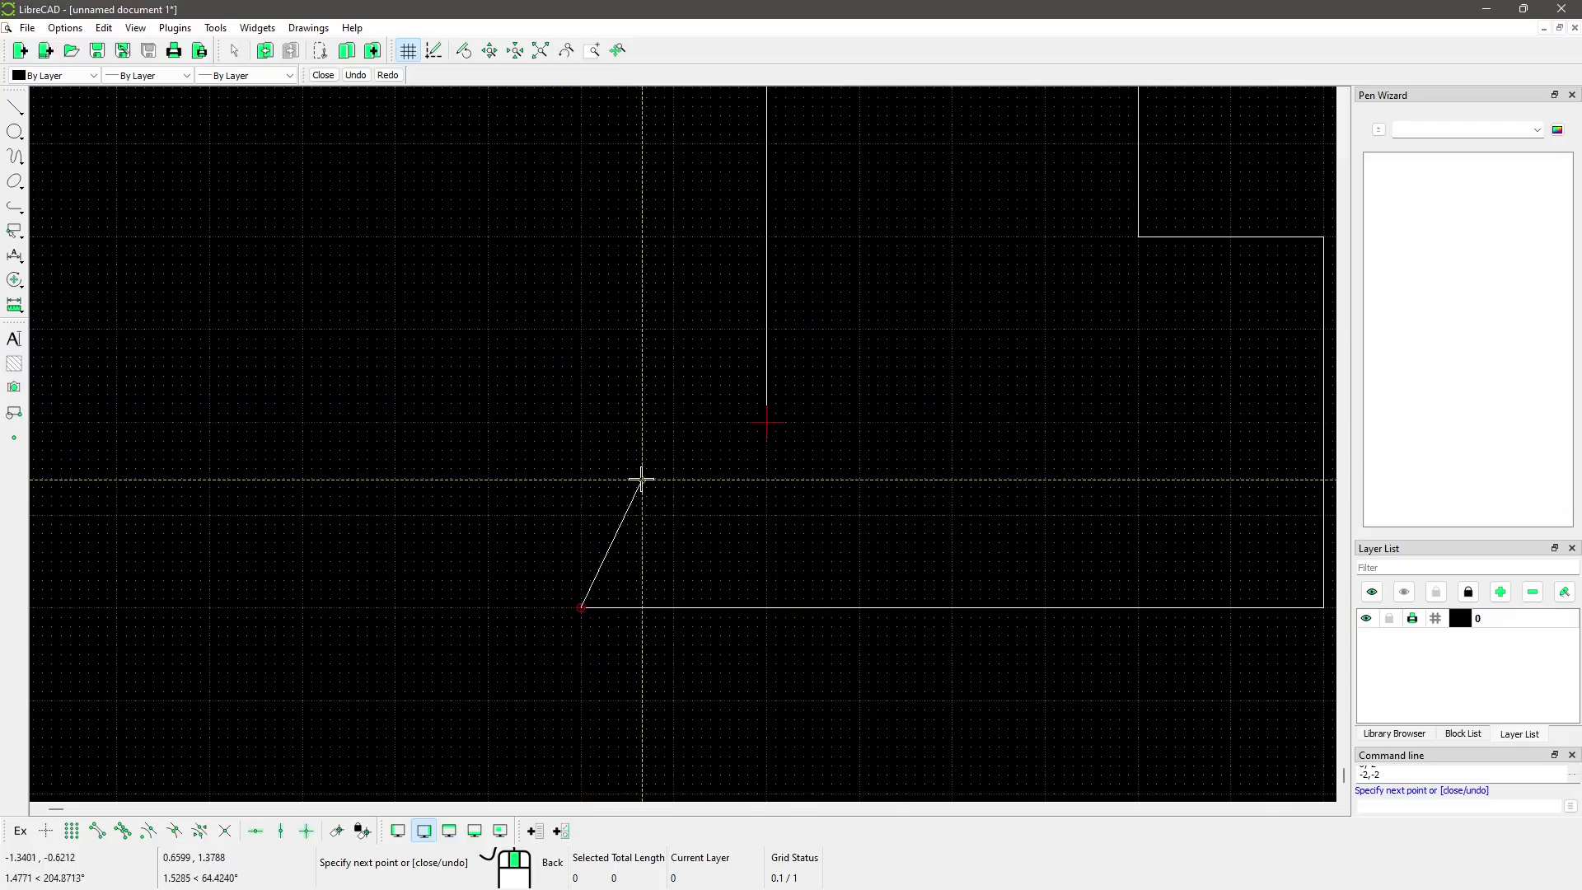
scroll(632, 470, down, 2)
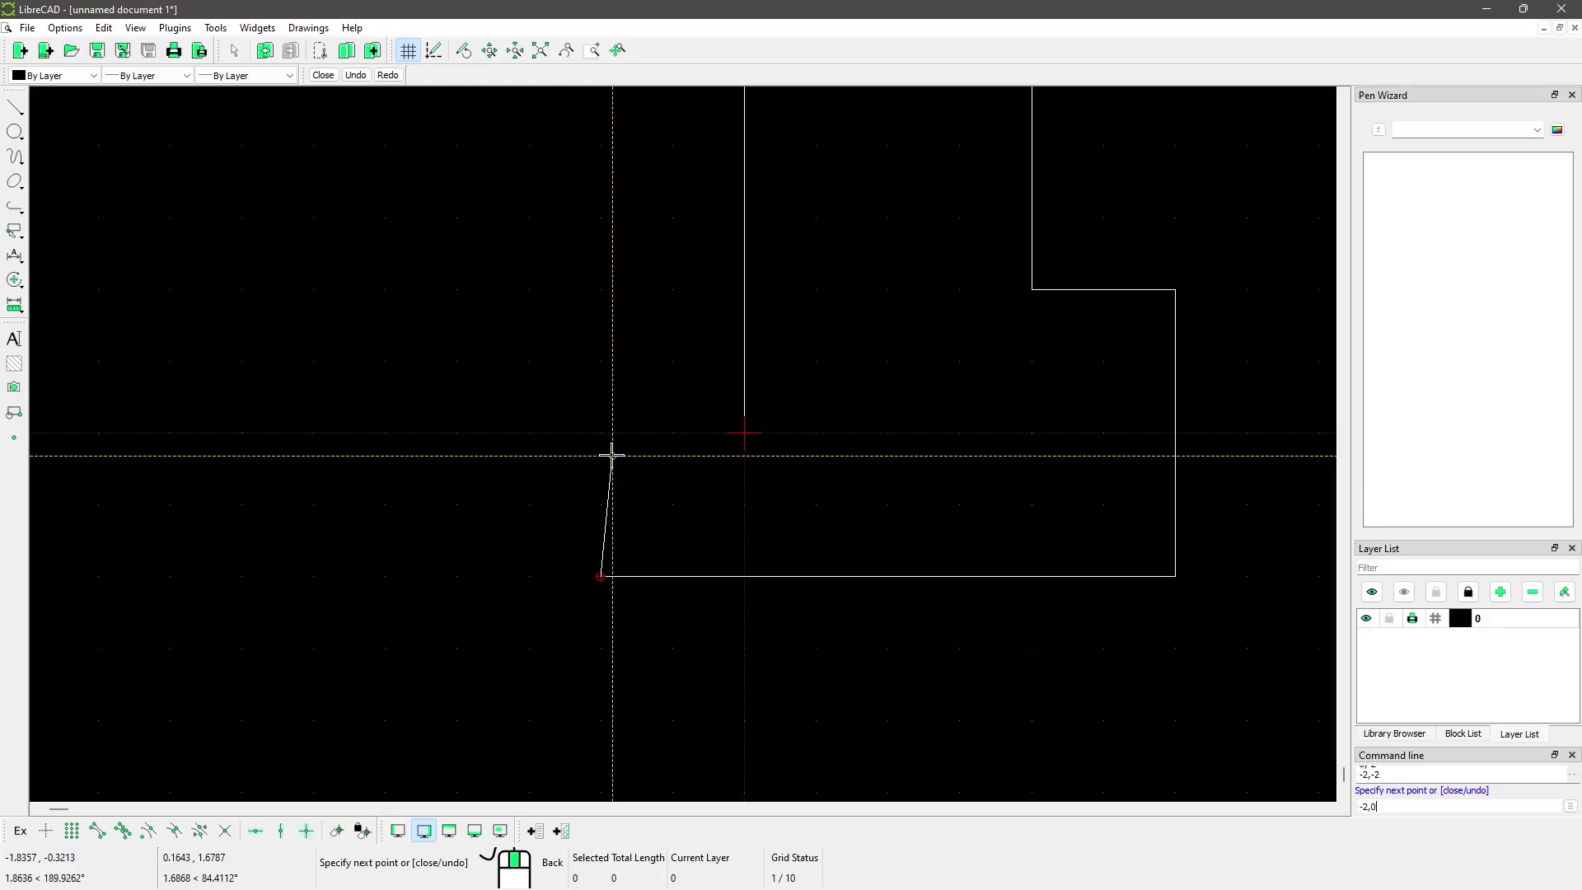
key(Return)
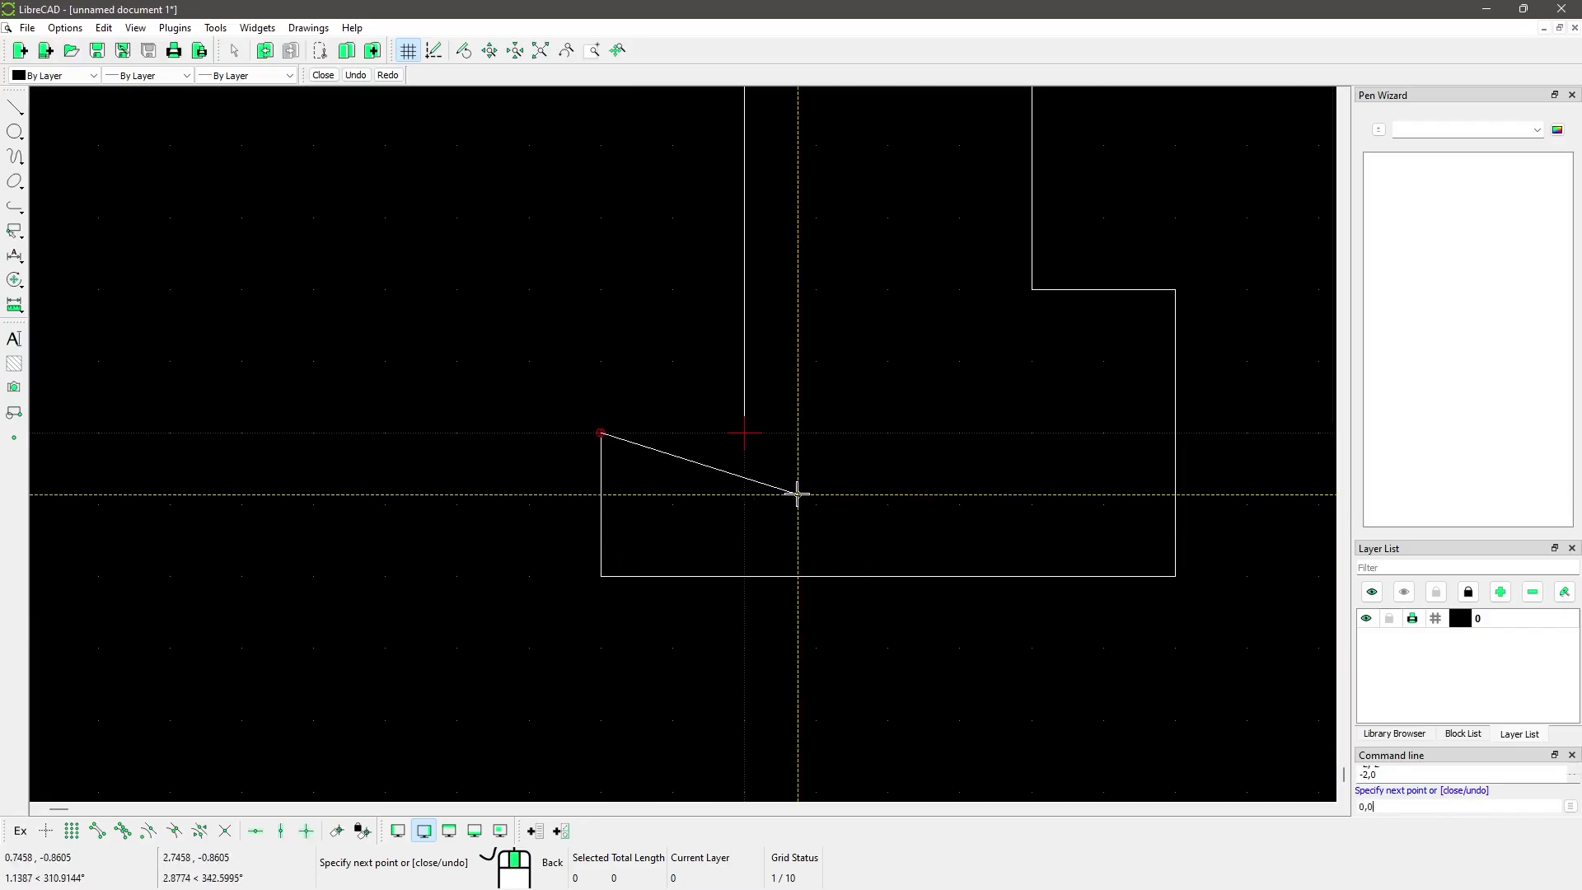
key(Return)
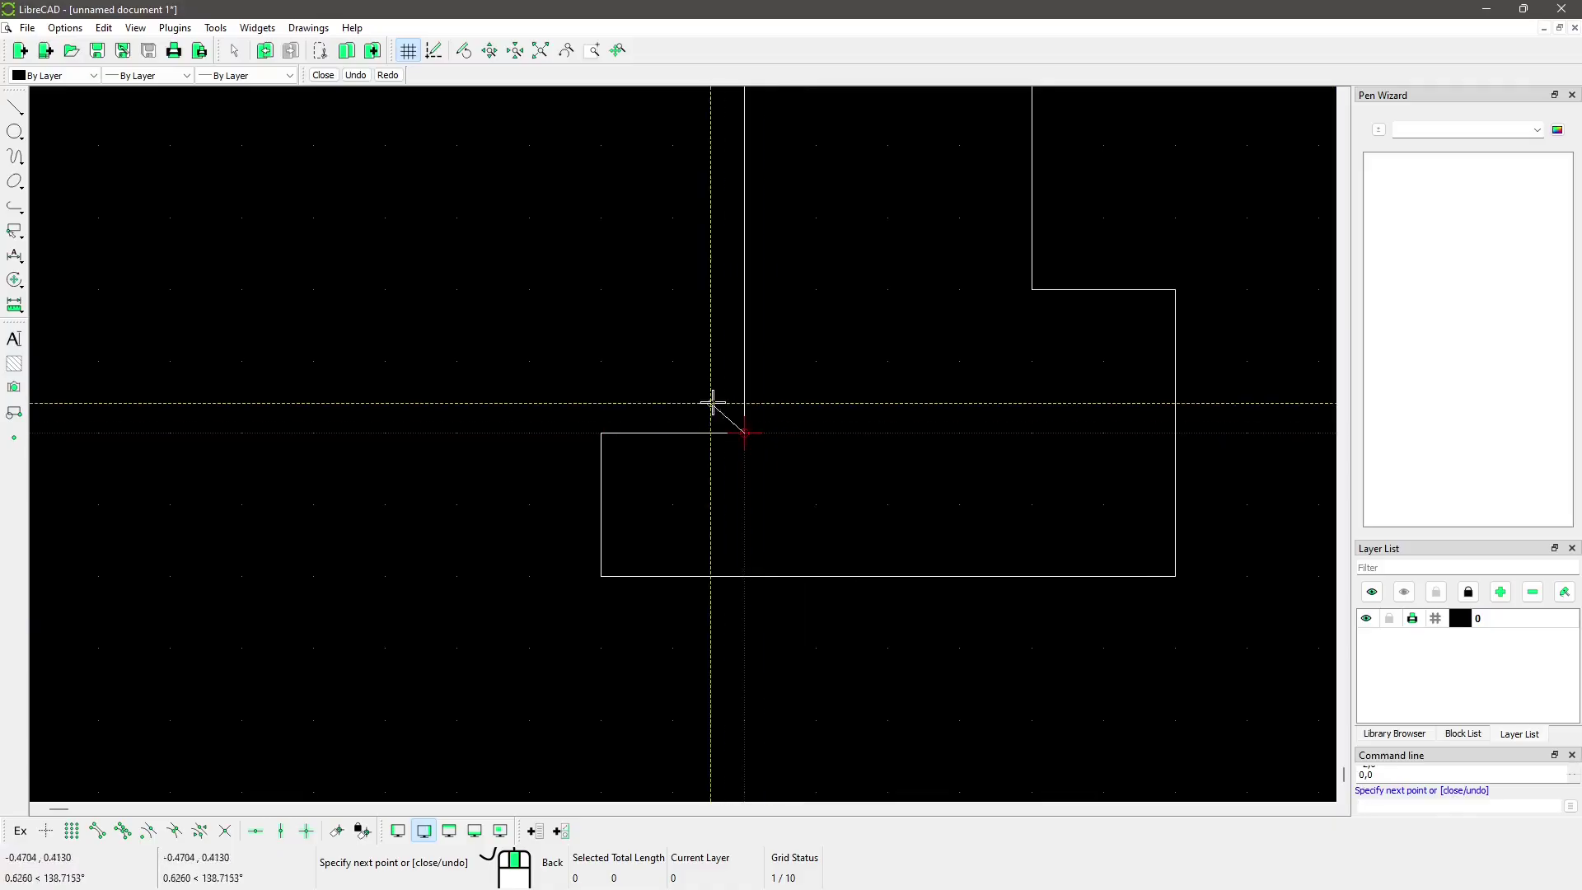
mouse_move(759, 156)
middle_down()
mouse_move(850, 360)
mouse_move(621, 272)
middle_up()
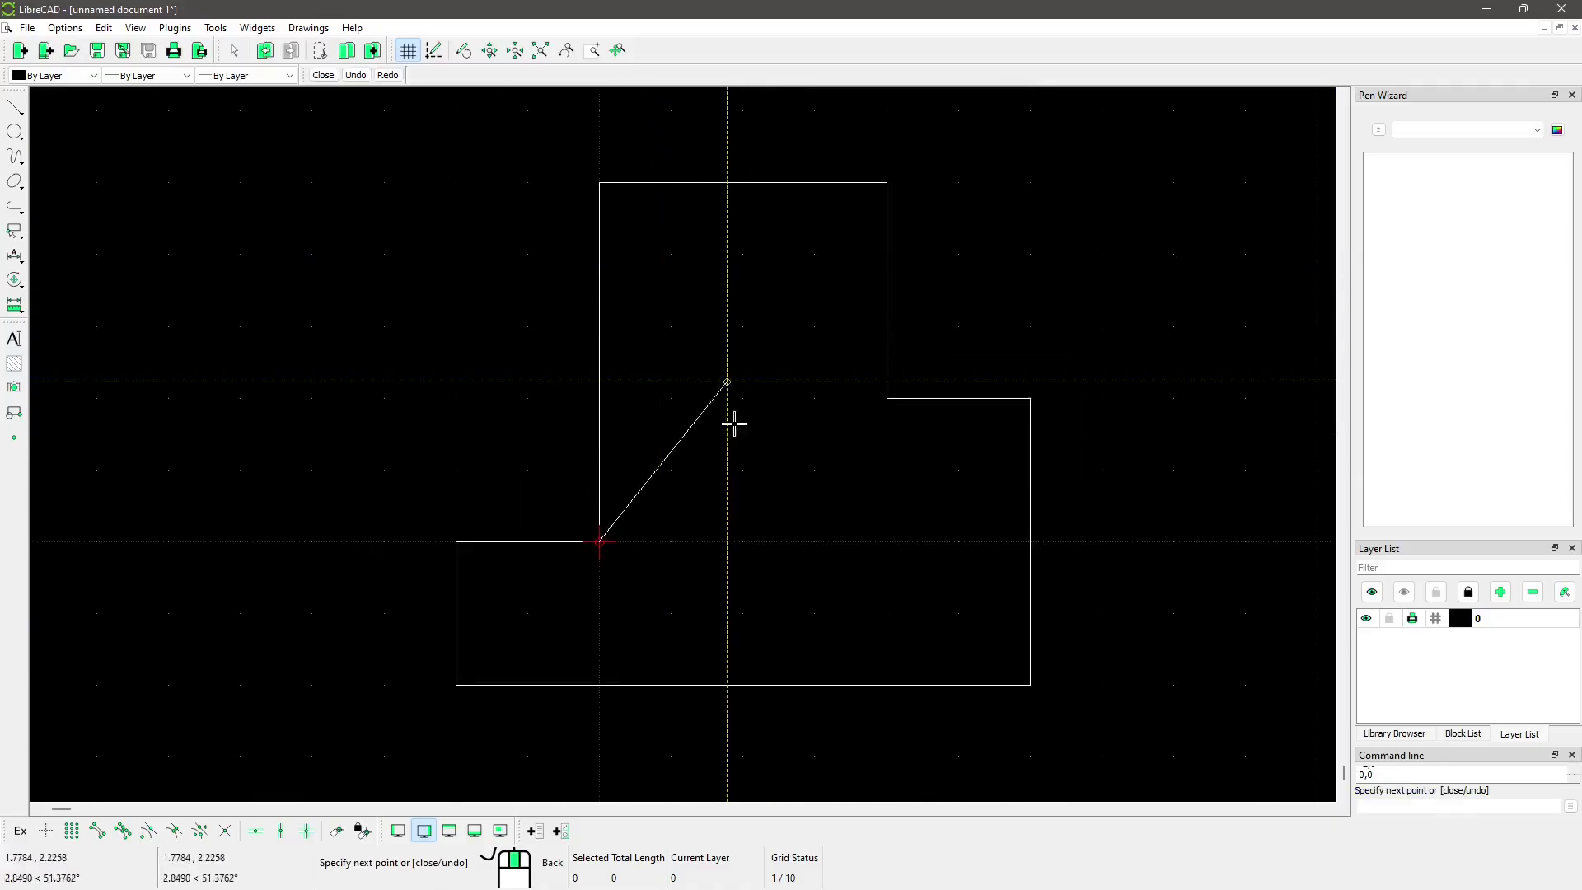
End the line command and recentre the view on the finished stepped outline
right_click(703, 475)
right_click(703, 475)
scroll(706, 476, down, 1)
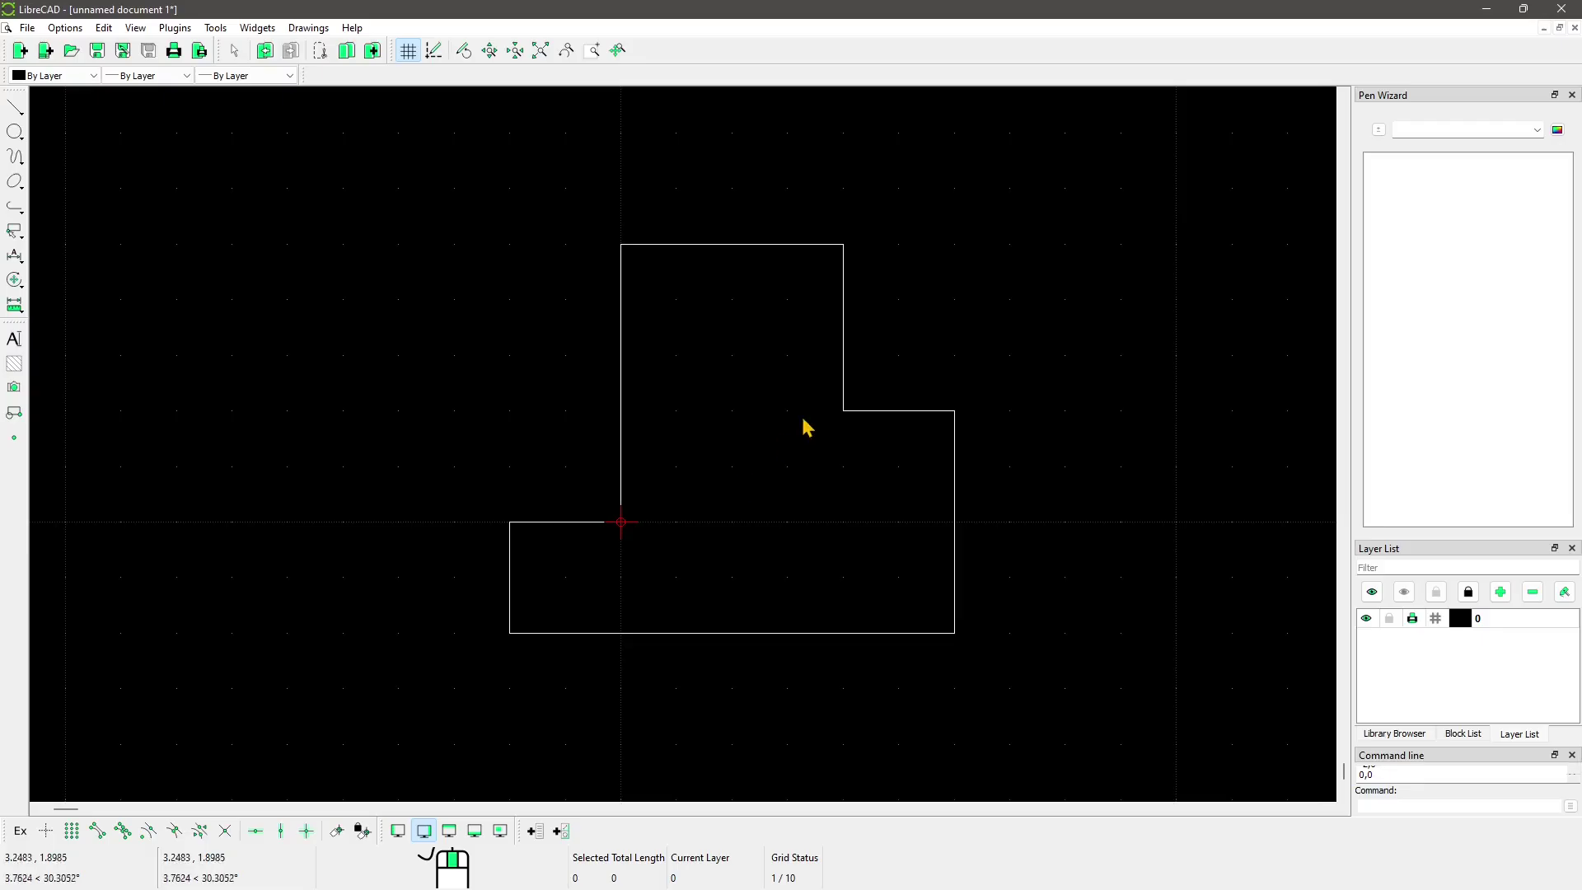
middle_drag(646, 219, 558, 279)
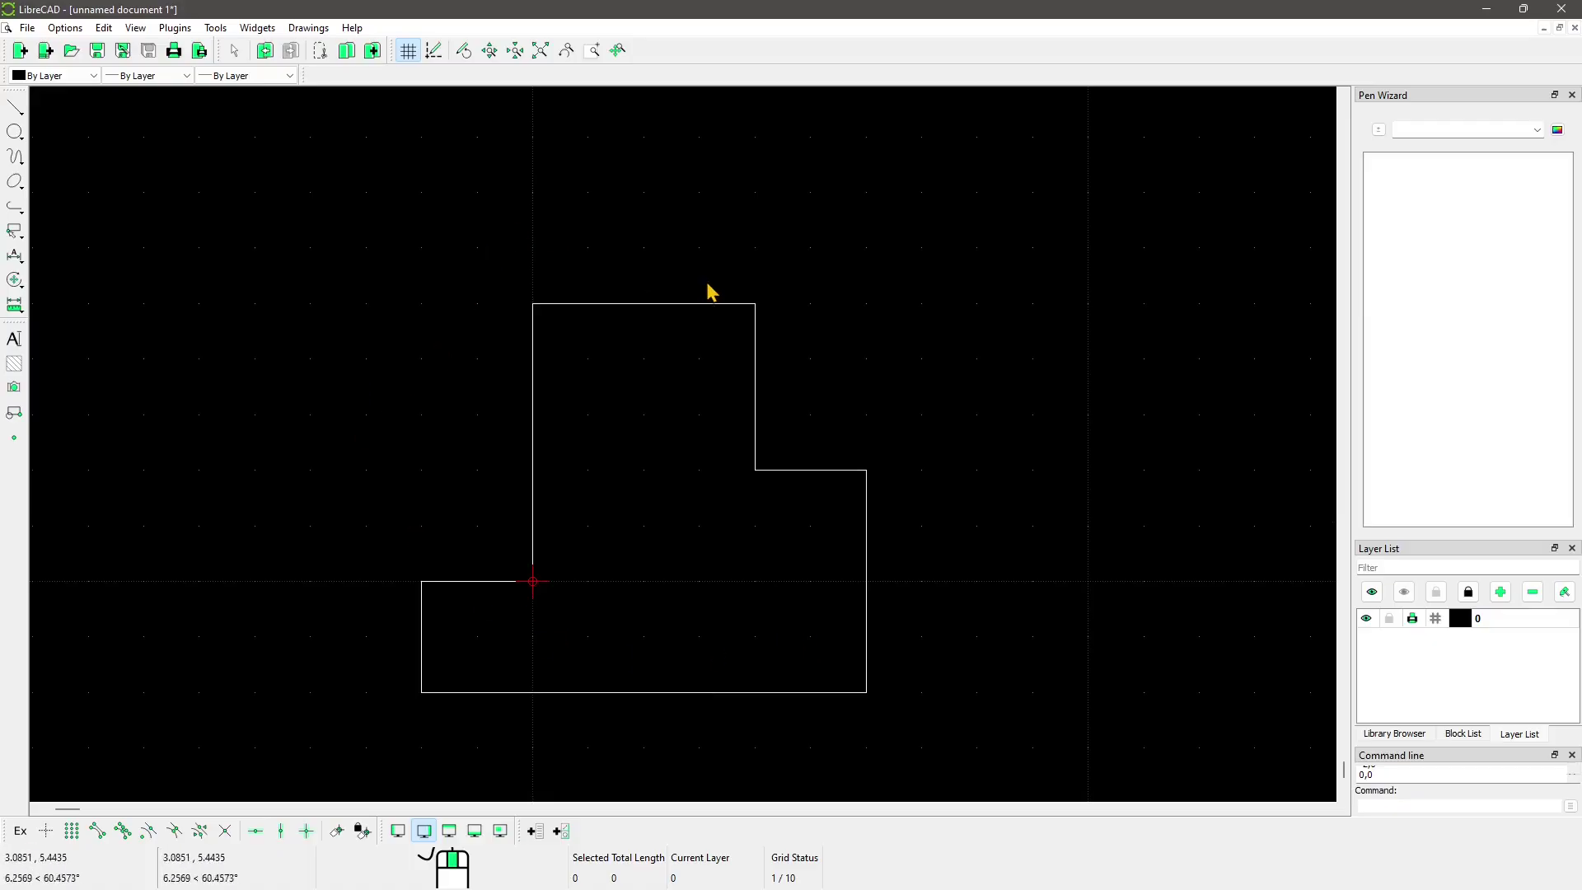
scroll(745, 519, up, 1)
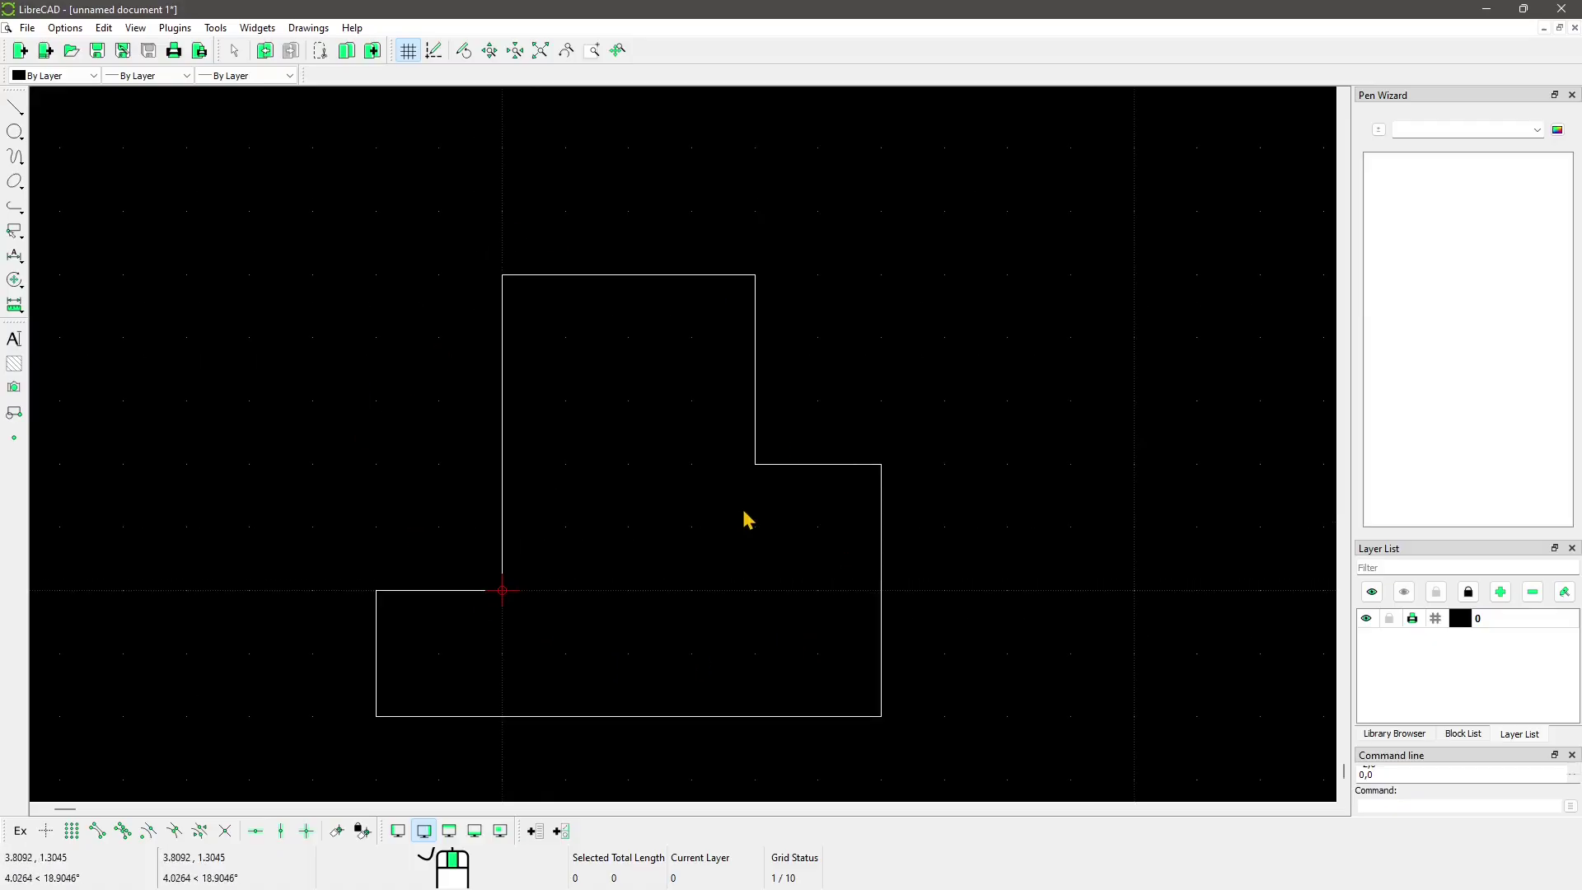
middle_drag(744, 518, 791, 457)
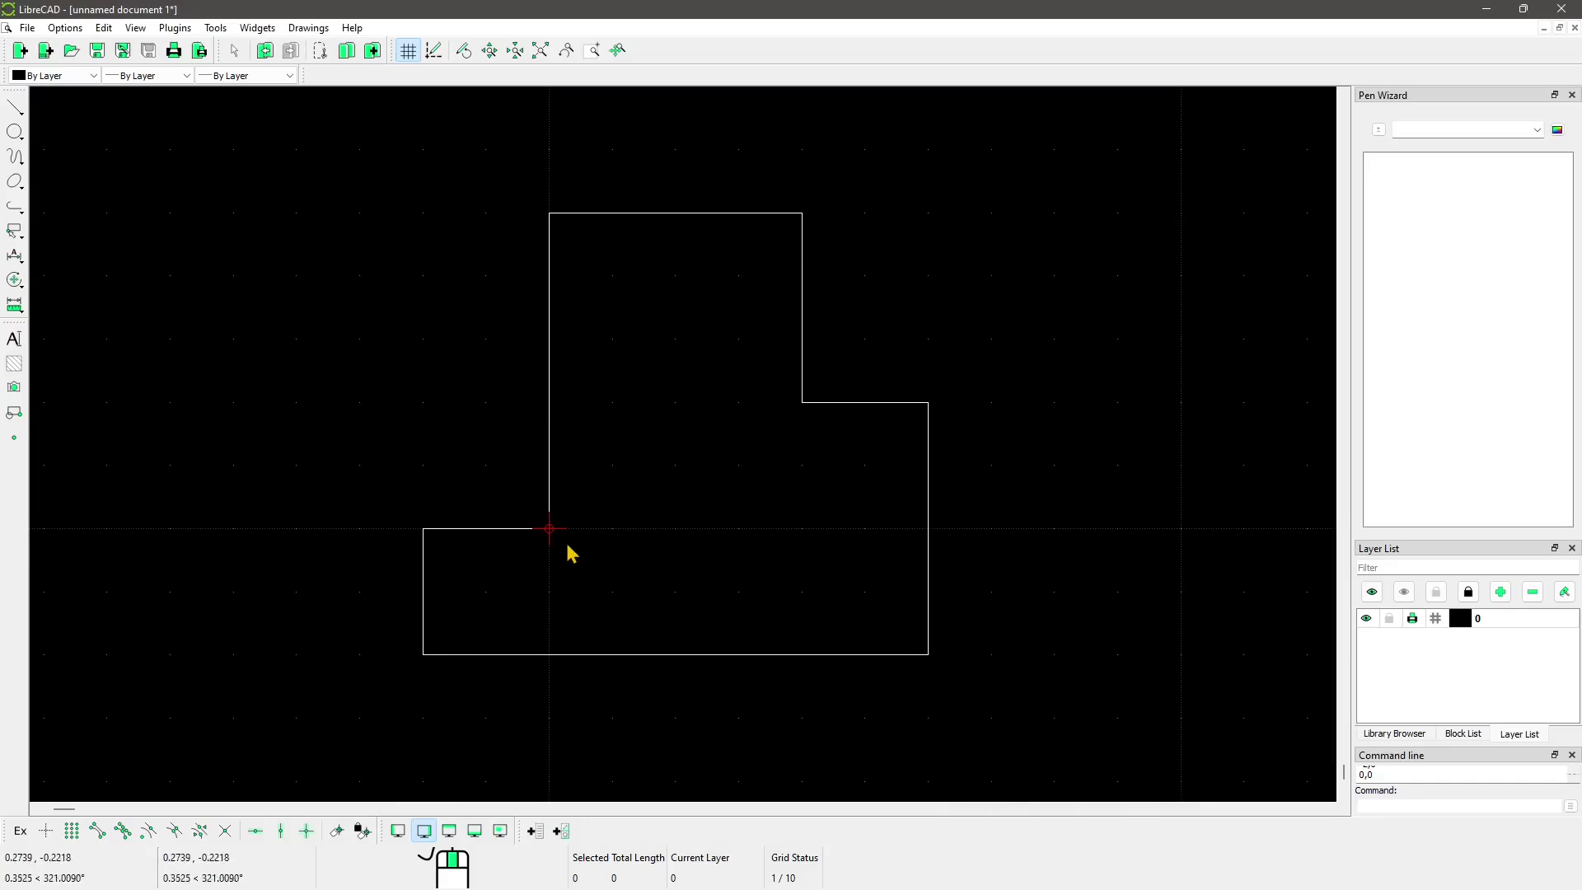
scroll(560, 536, up, 1)
middle_drag(527, 355, 528, 366)
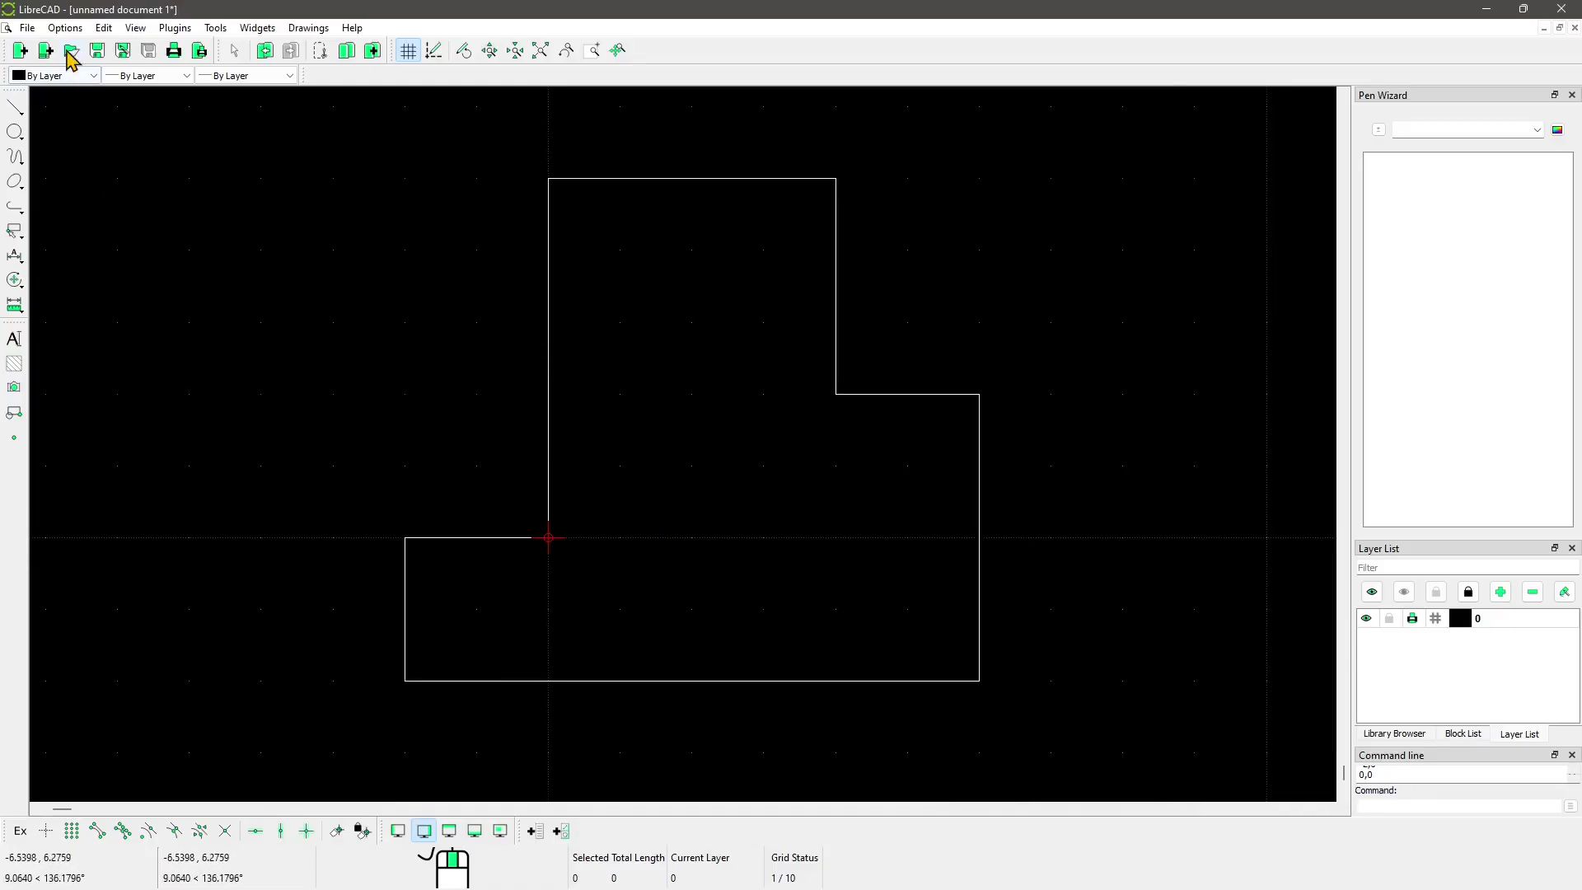
Start a new two-point line and zoom the view around the outline
click(14, 109)
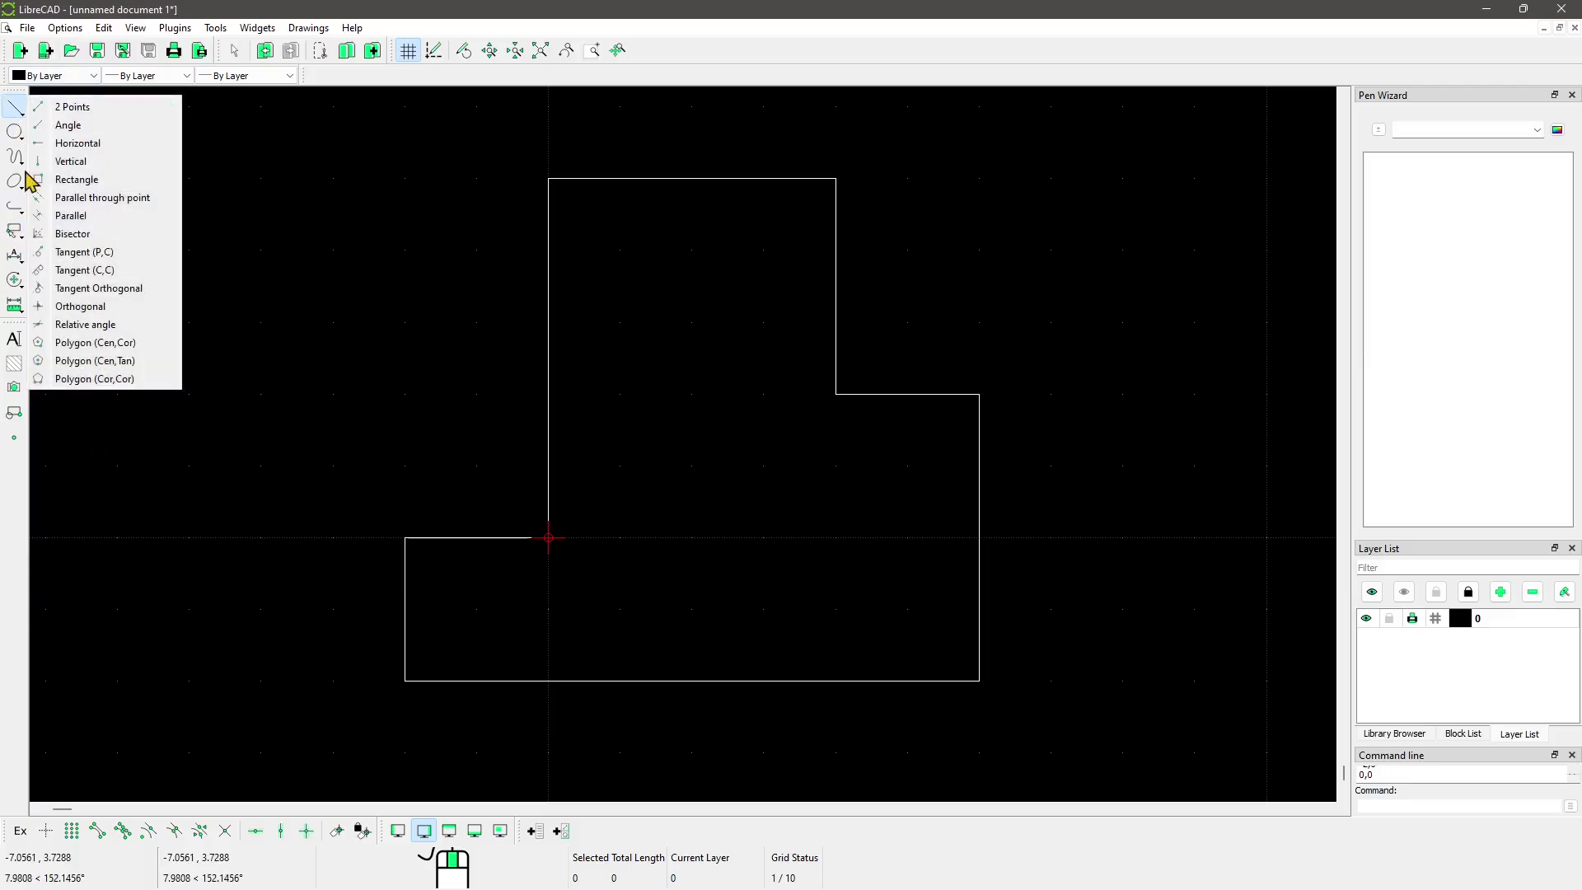
click(67, 108)
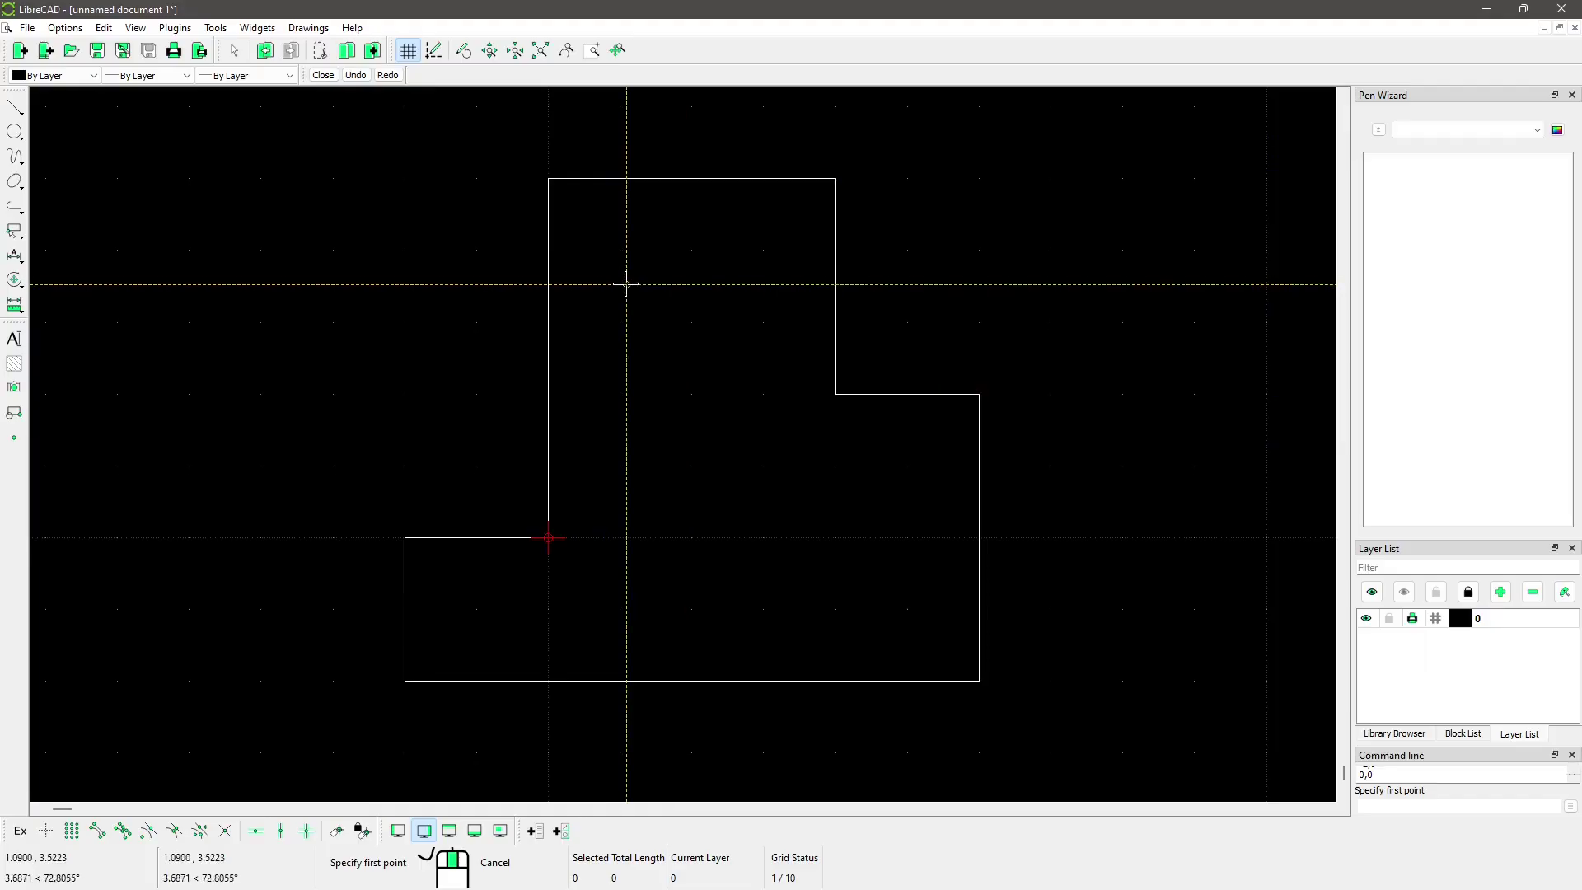
scroll(583, 312, up, 4)
scroll(612, 352, down, 4)
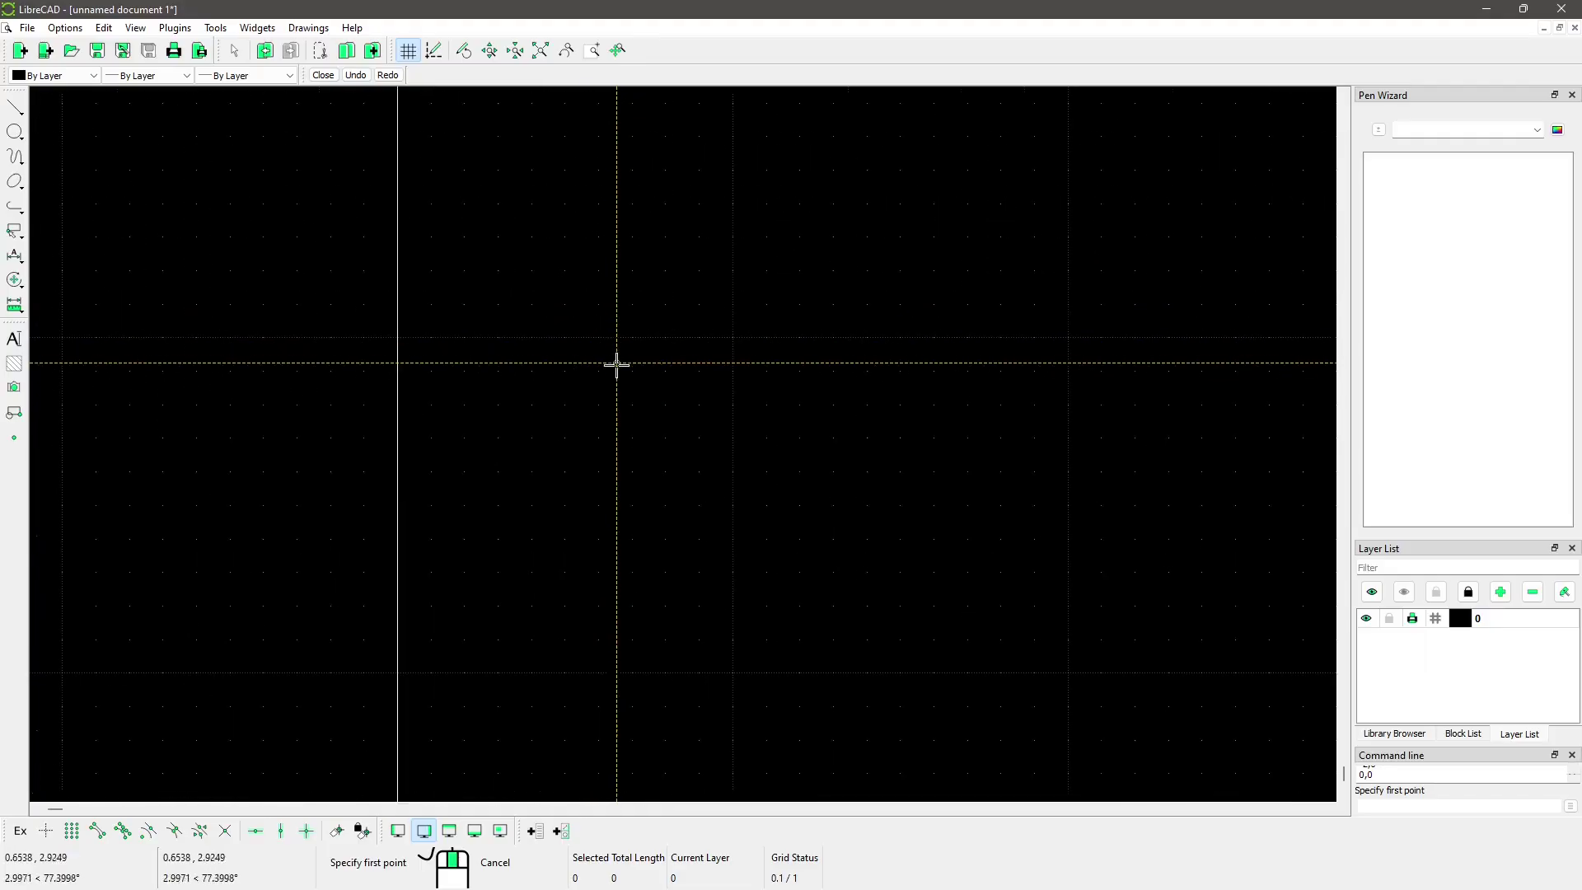
scroll(526, 268, down, 2)
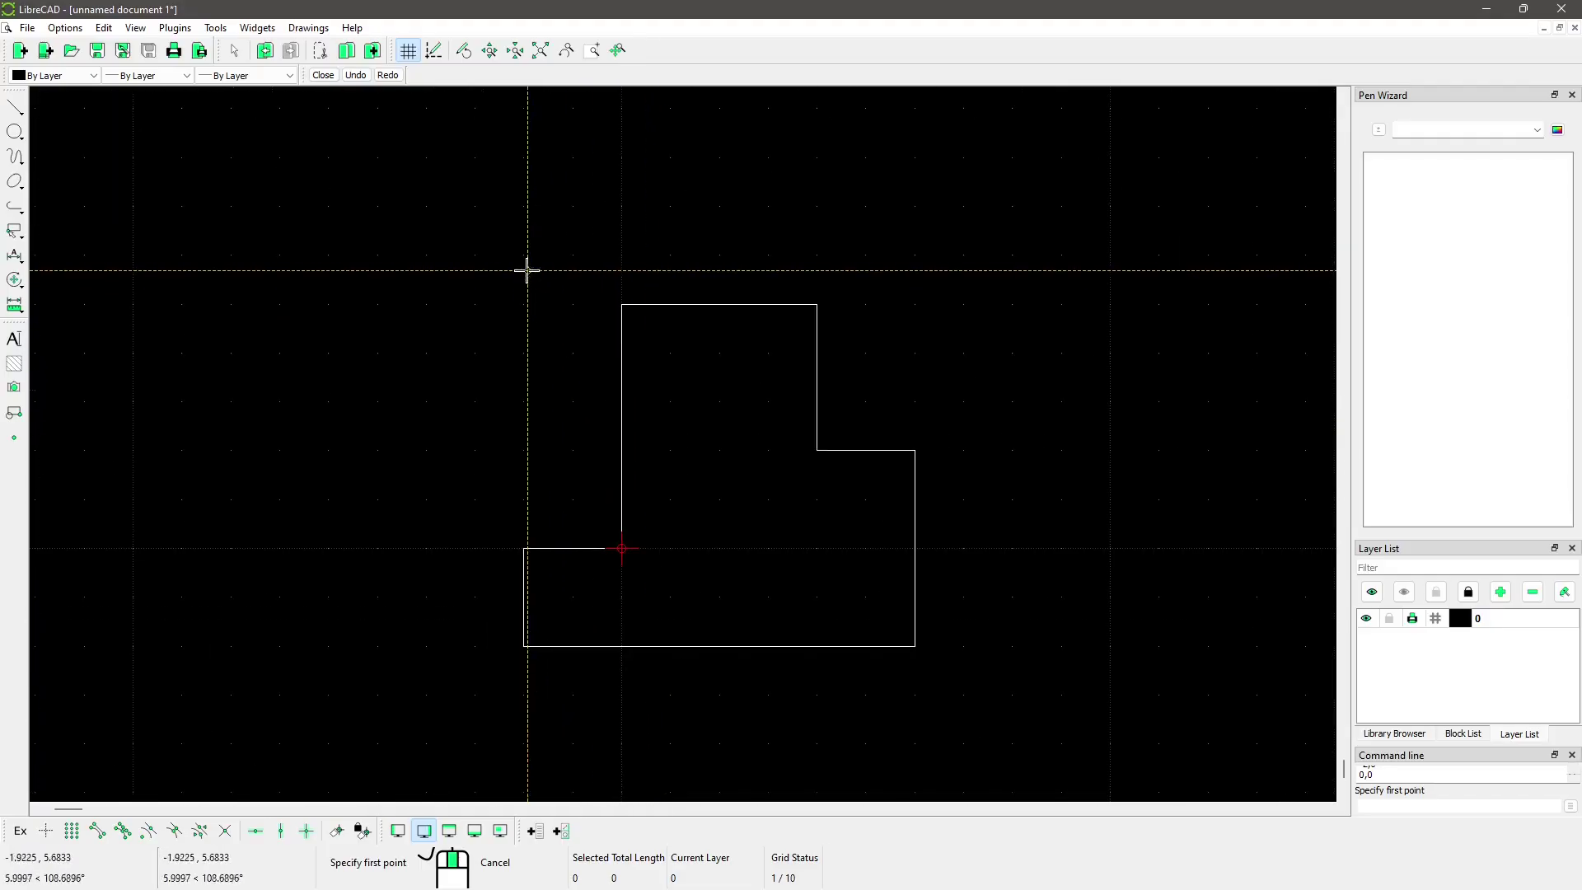
scroll(565, 318, up, 2)
scroll(603, 361, down, 2)
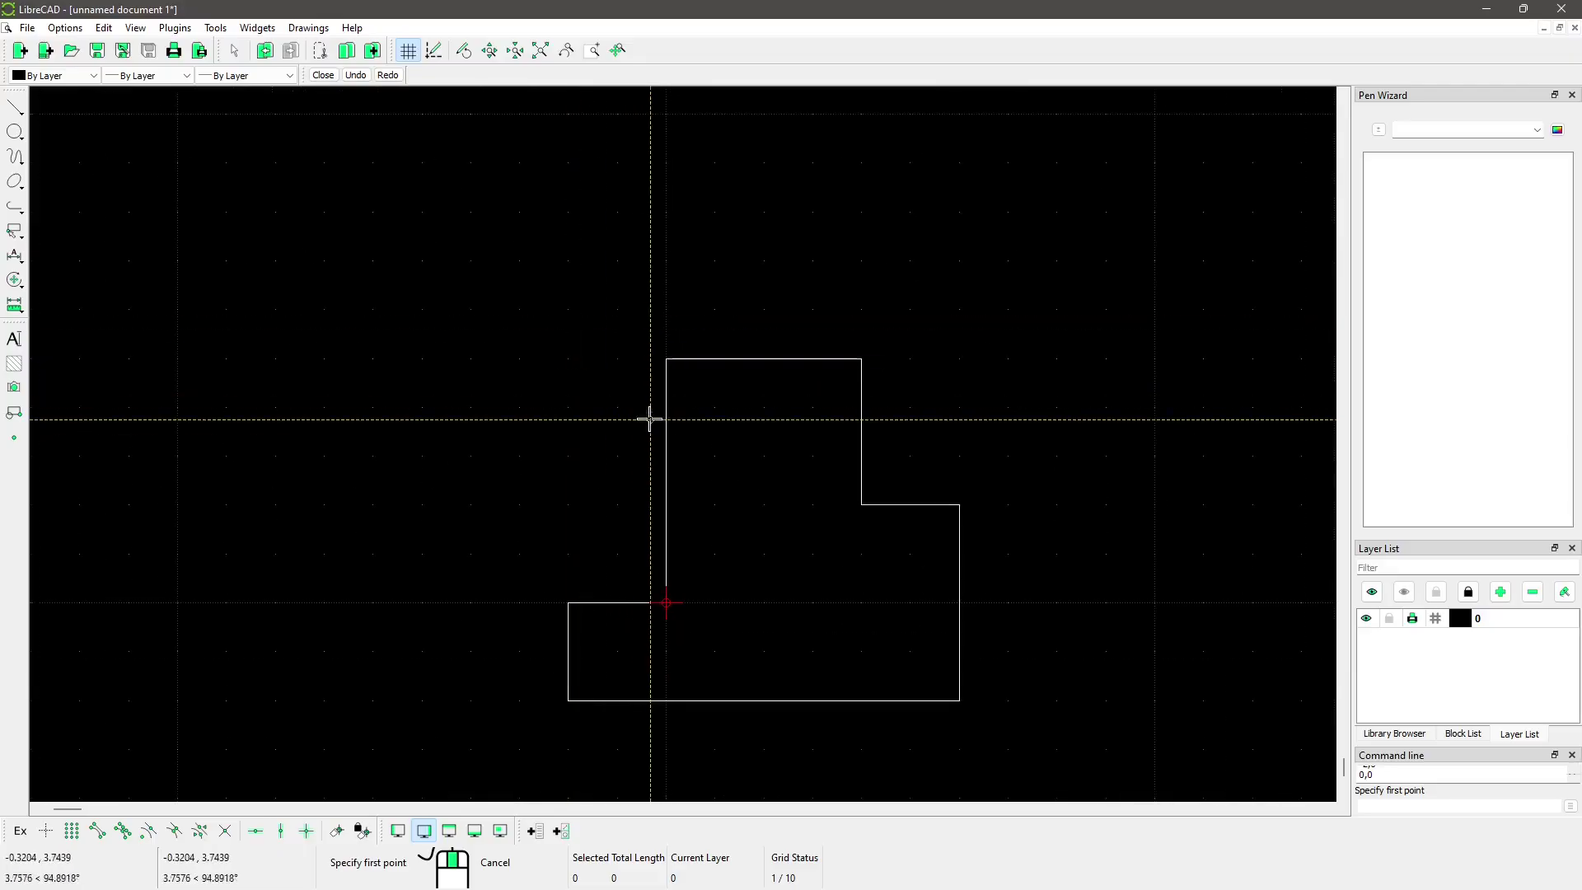
middle_drag(726, 502, 628, 371)
scroll(630, 371, up, 1)
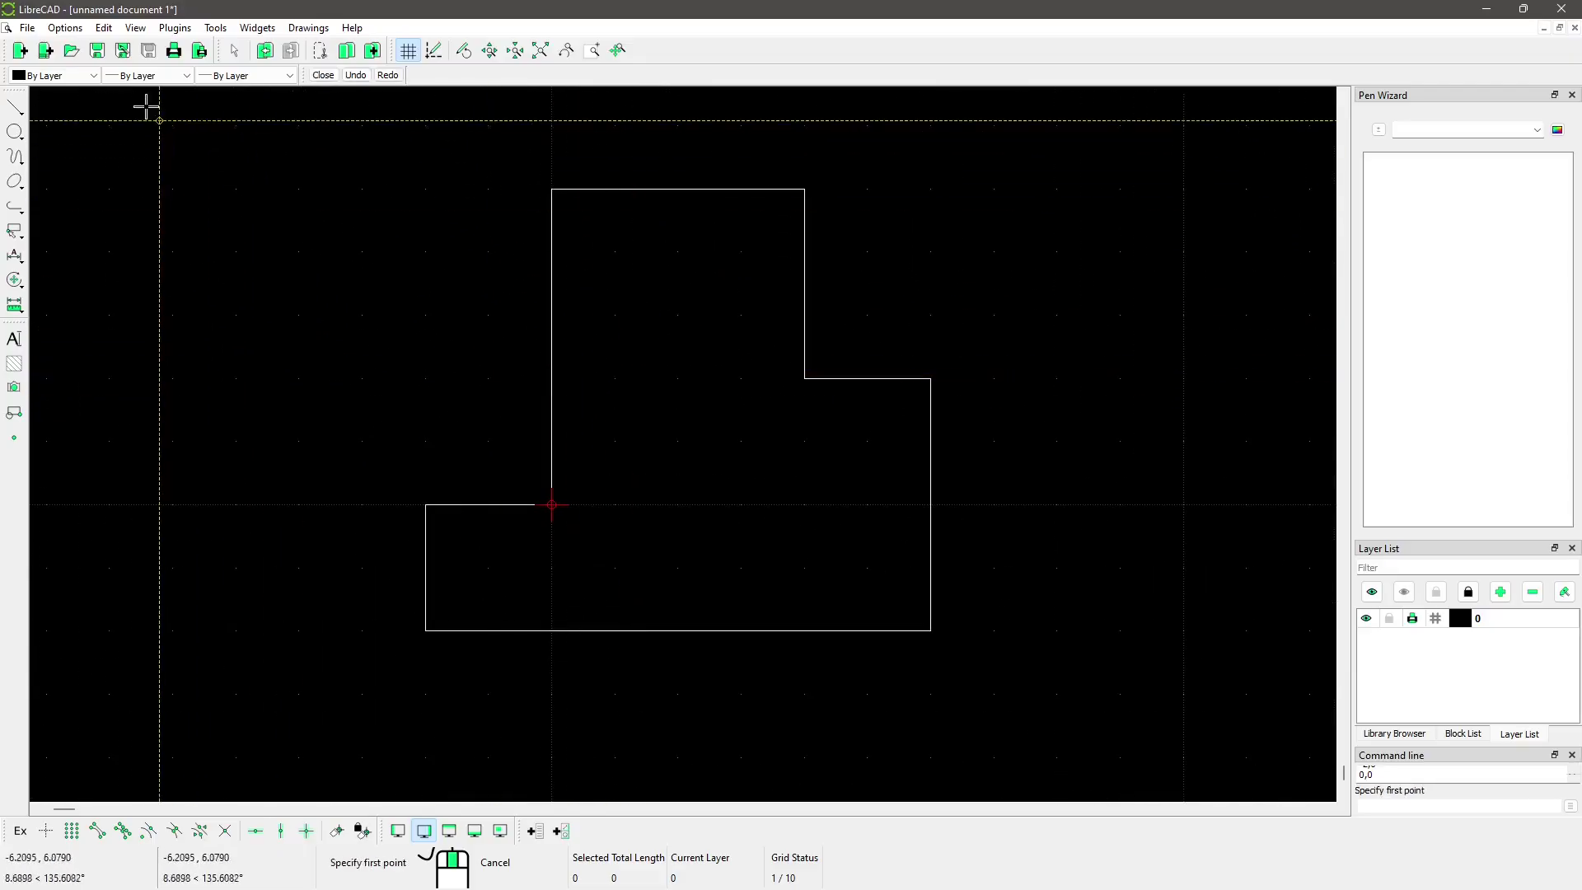
click(74, 29)
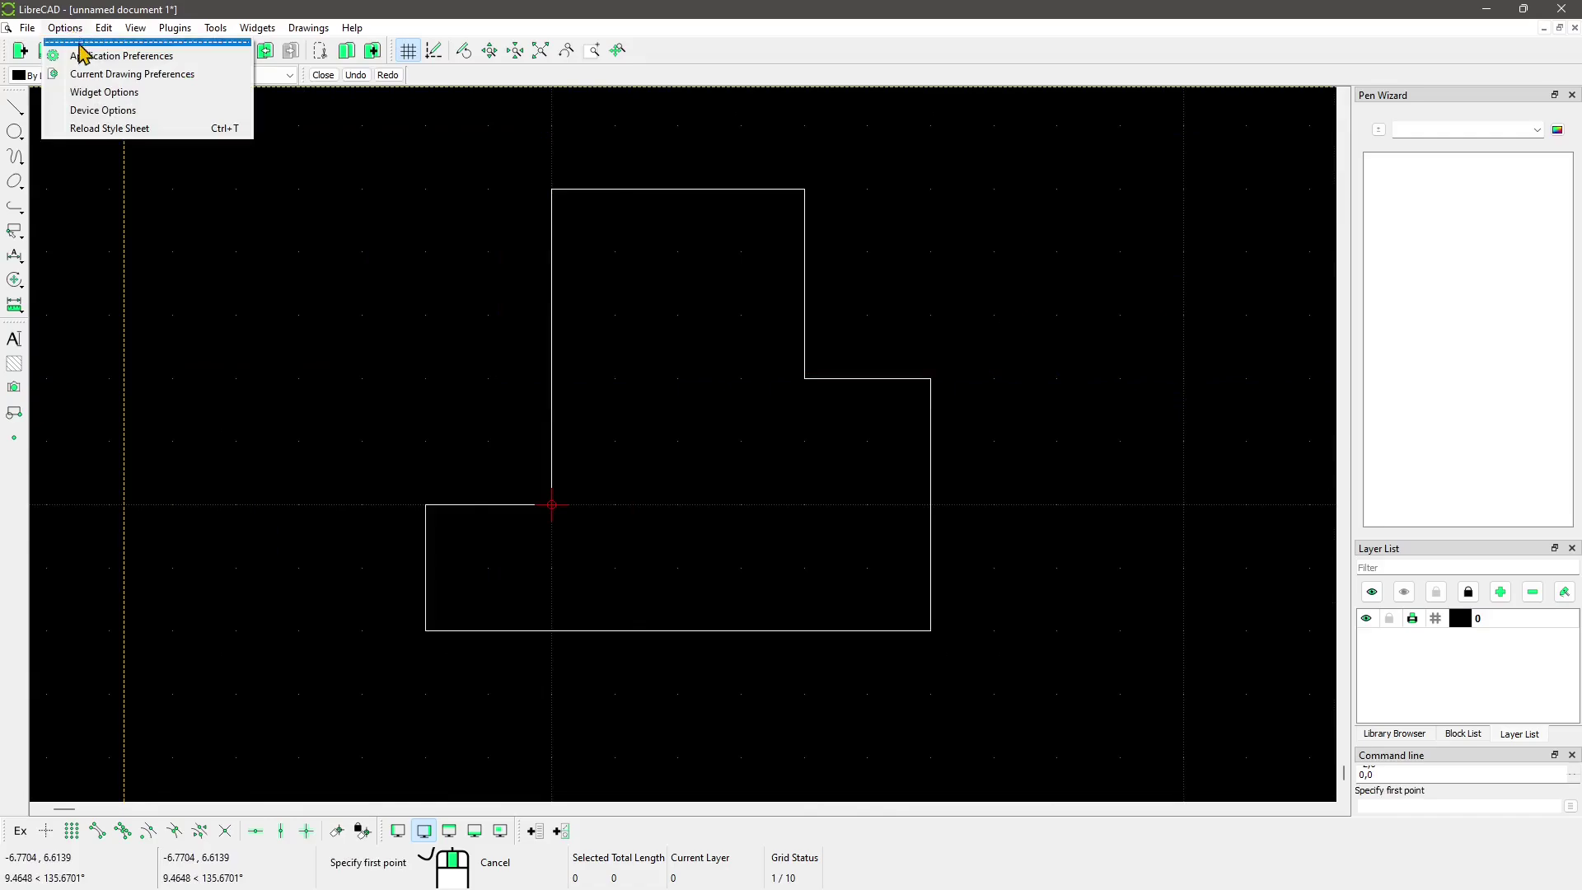
In Appearance preferences, set snap indicator lines to Spiderweb and the indicator shape to Square
click(89, 56)
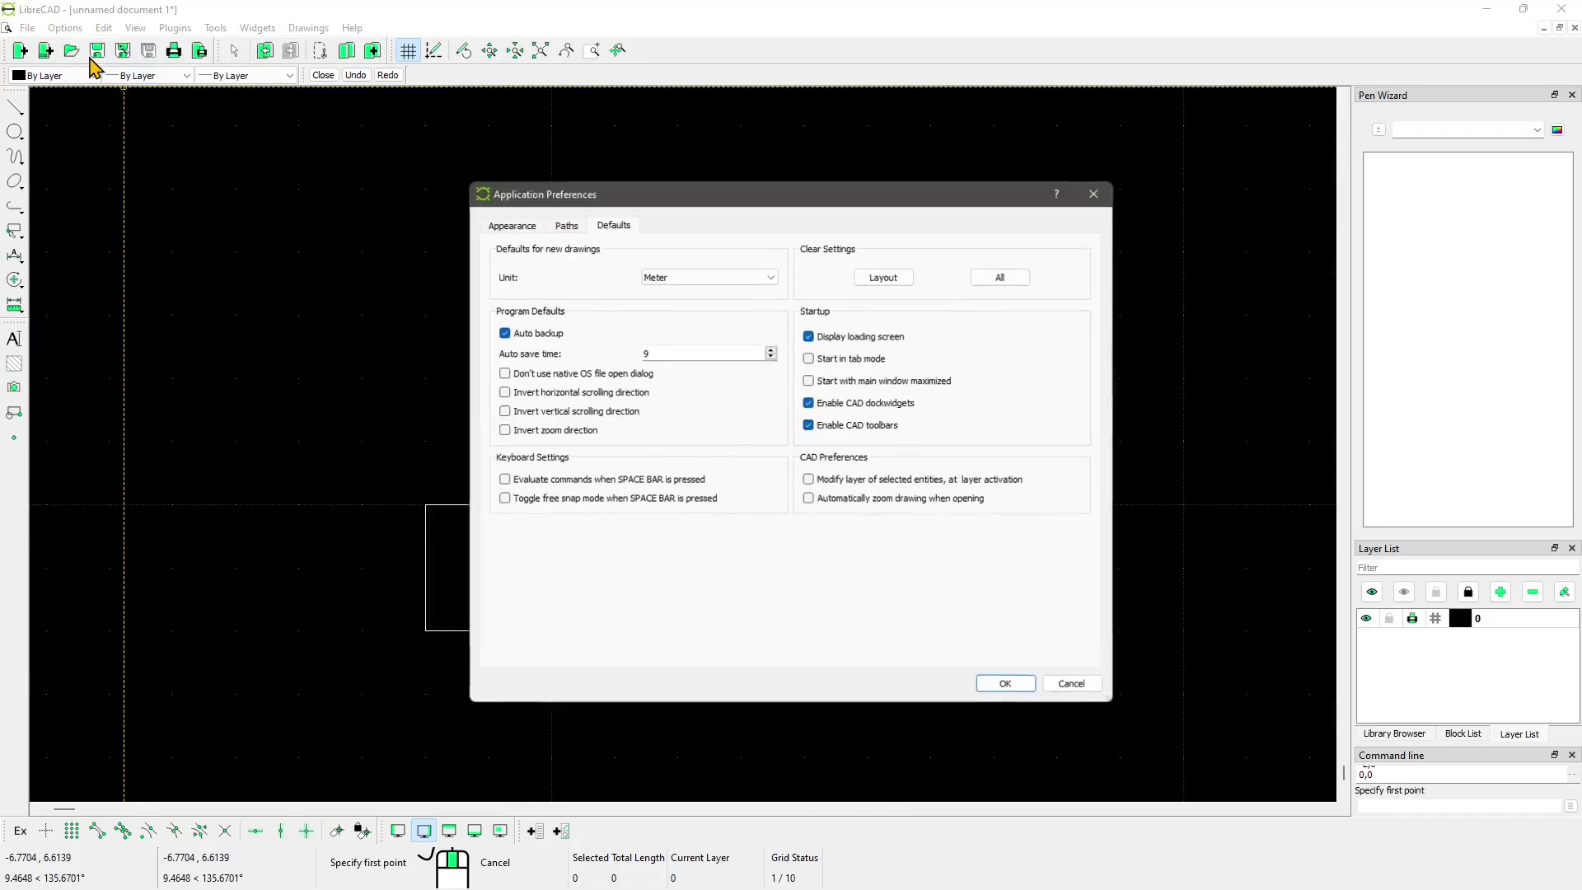
click(504, 225)
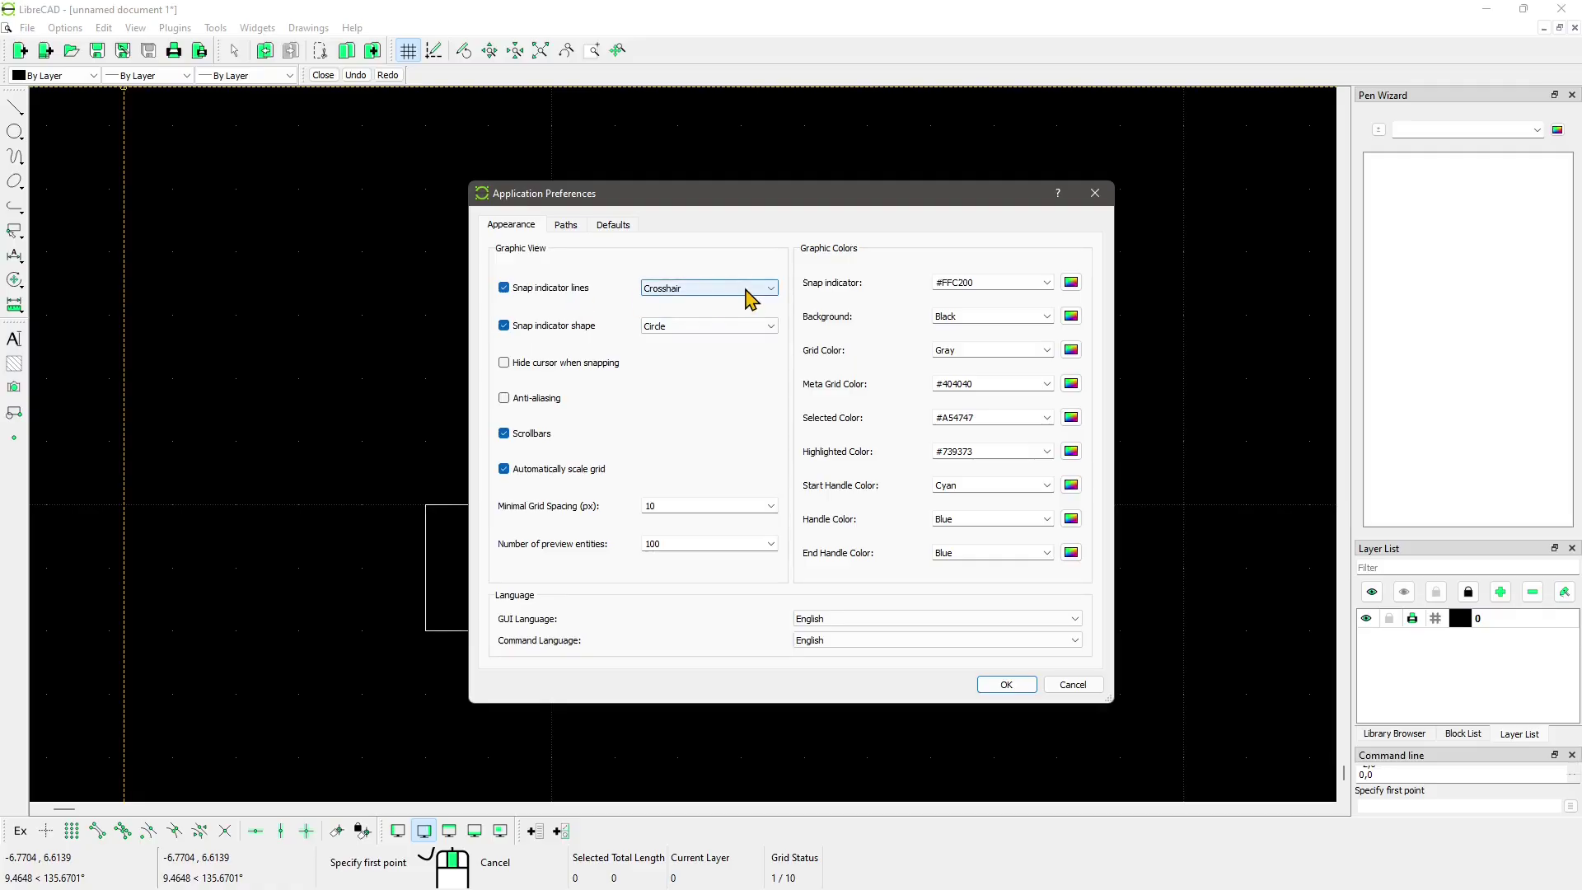
click(681, 288)
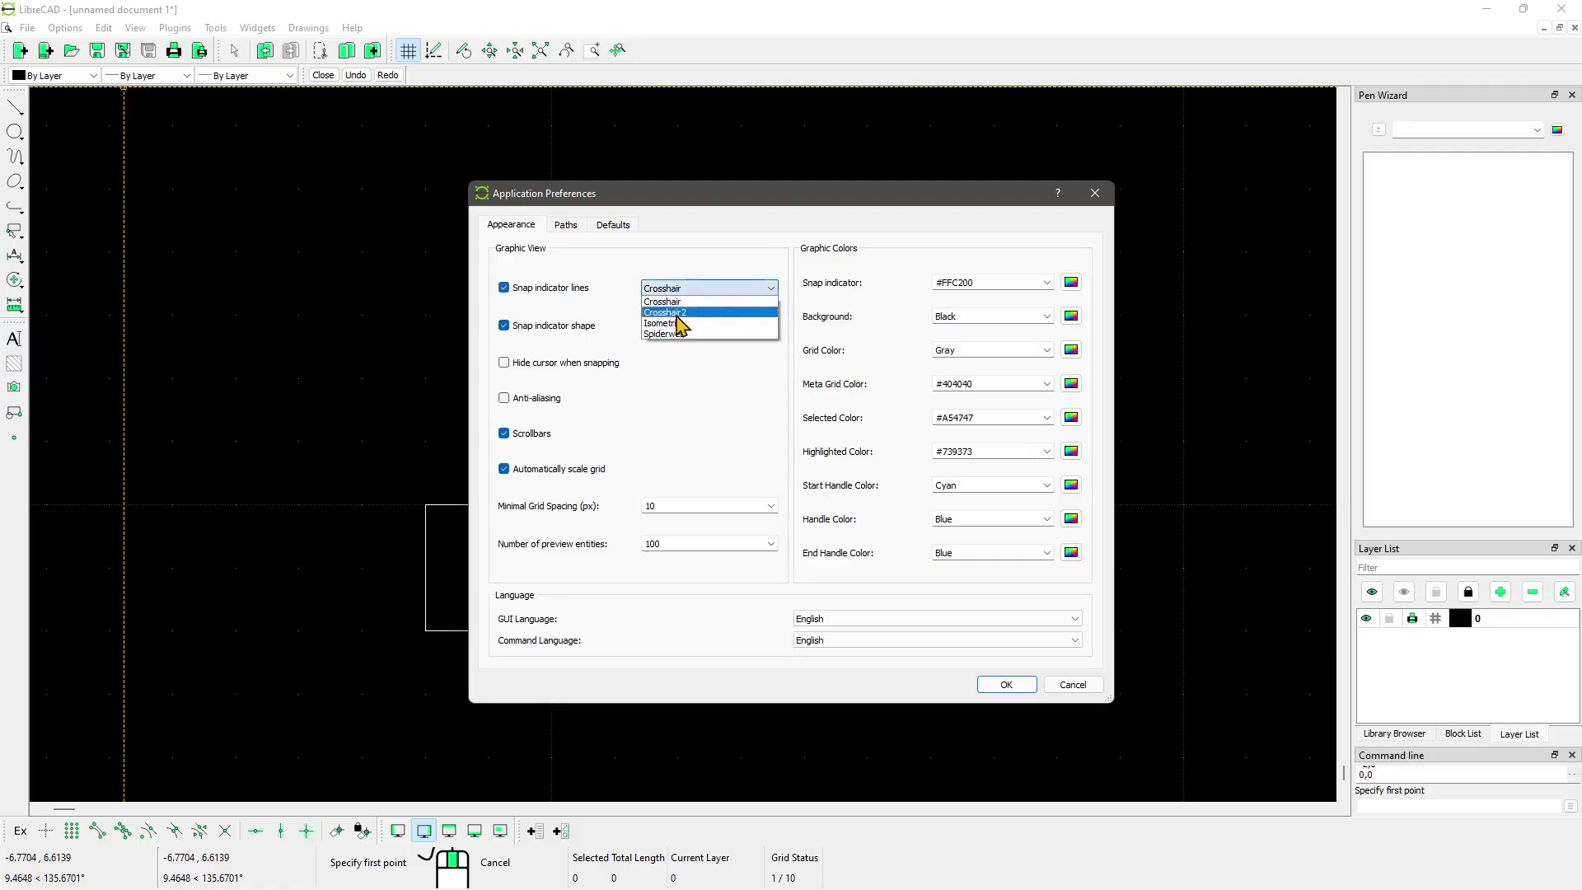
click(681, 334)
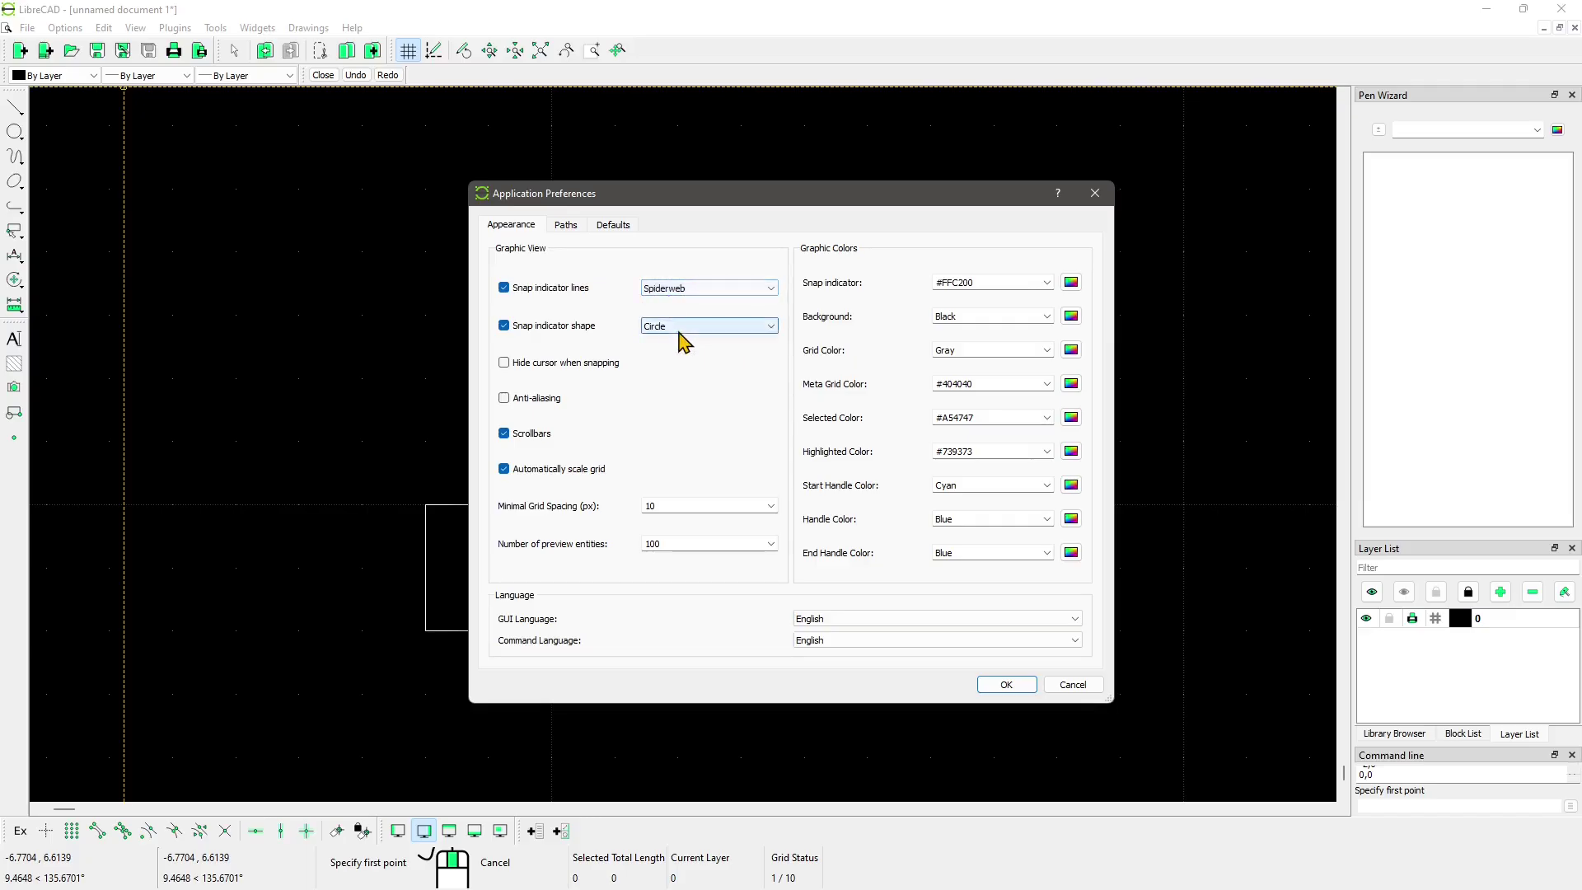
click(684, 326)
click(669, 361)
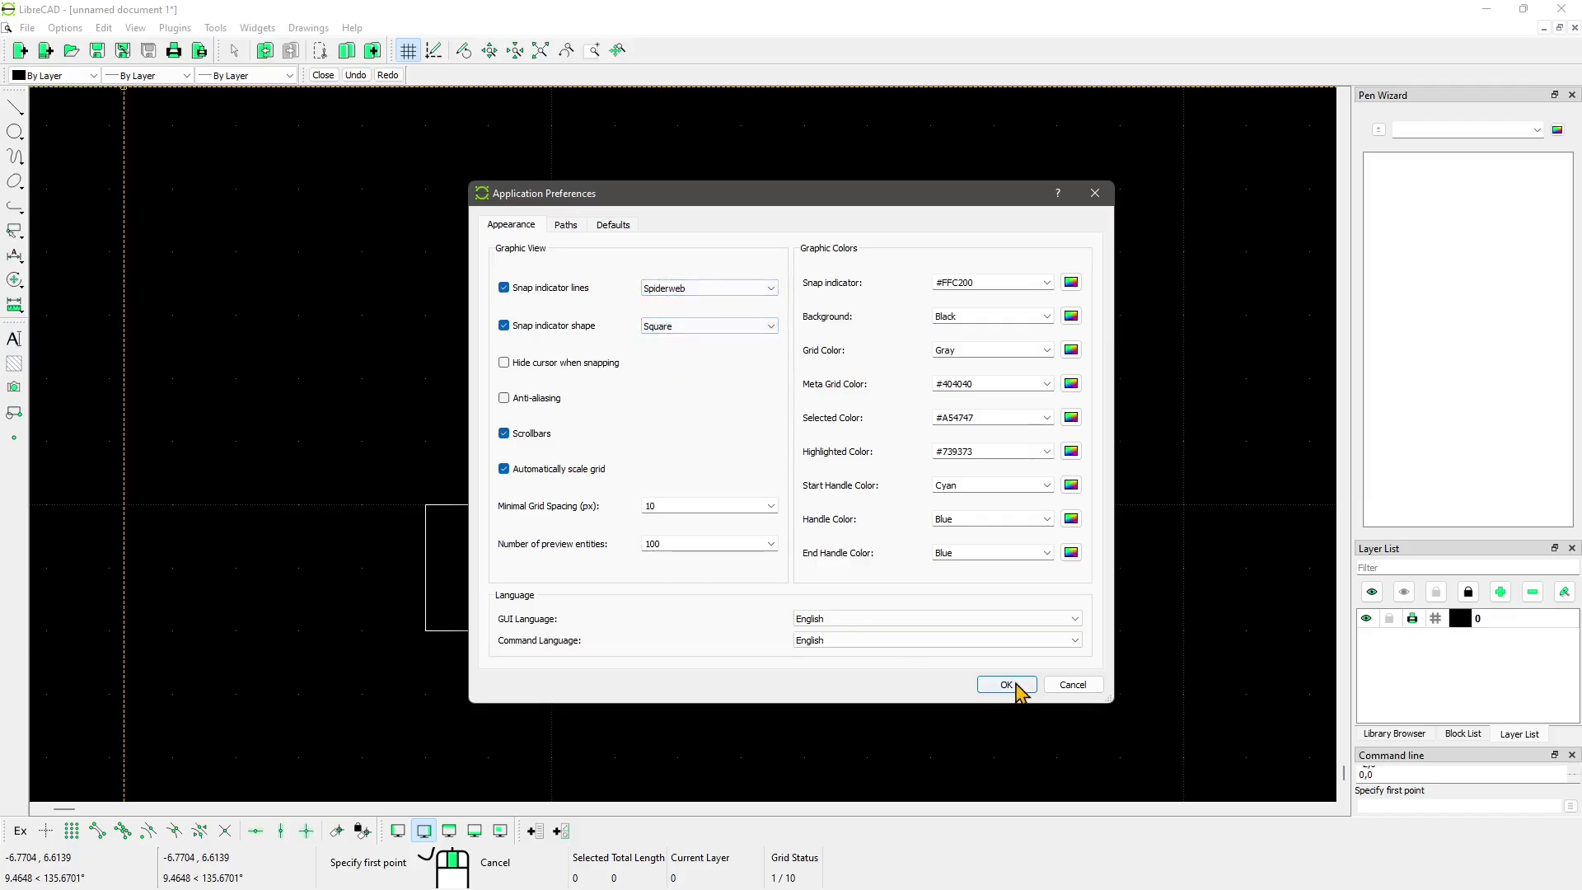
click(1013, 687)
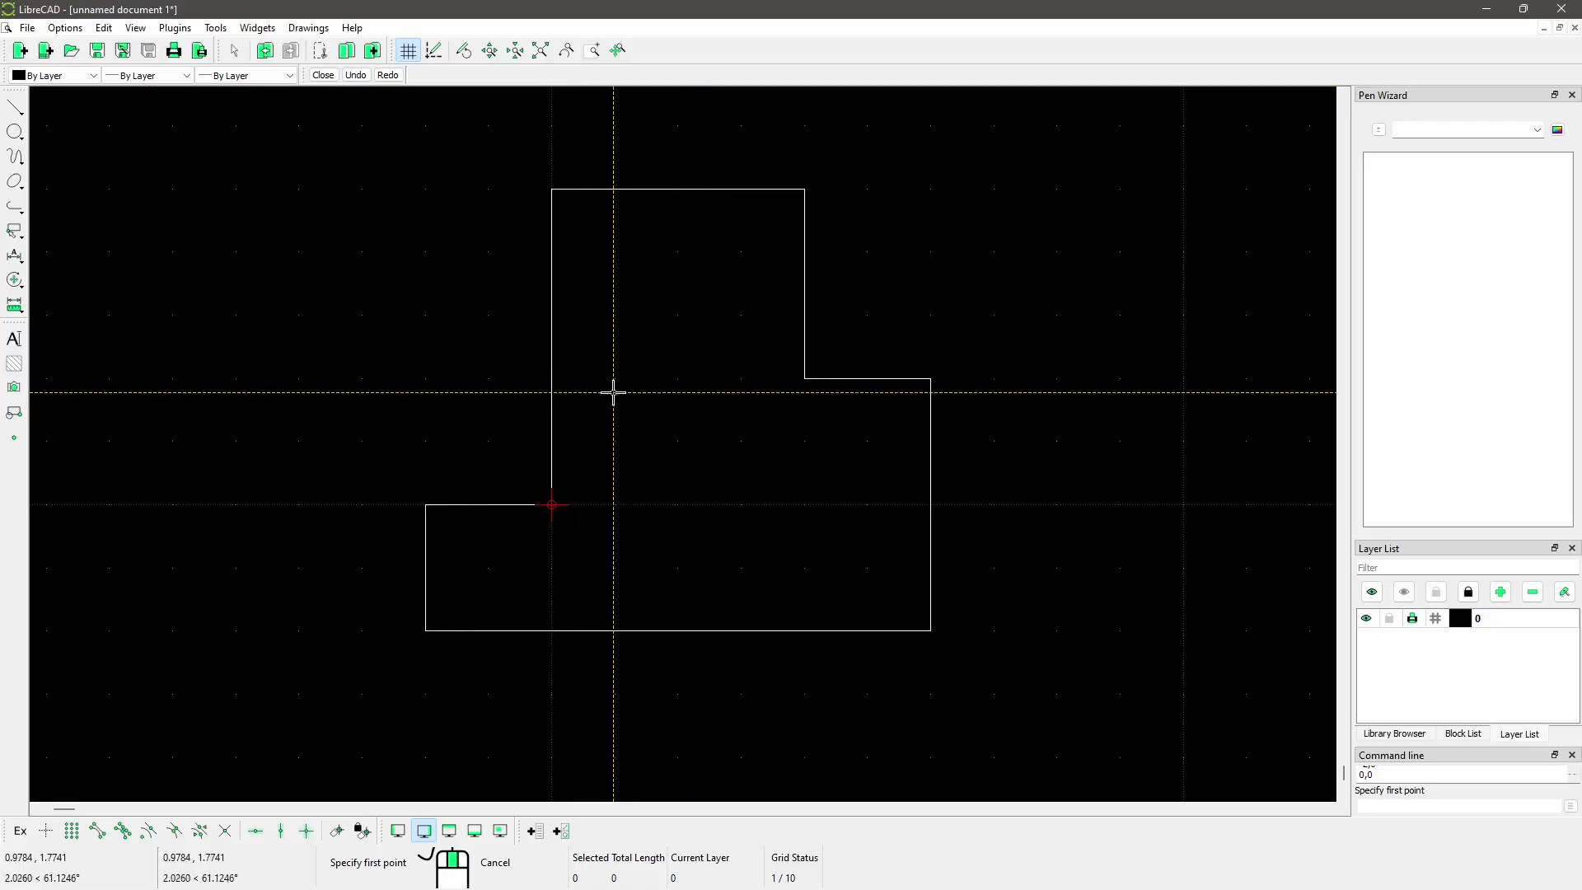
Restart the two-point line, then set snap indicator lines to Crosshair2 with a Point shape
right_click(659, 418)
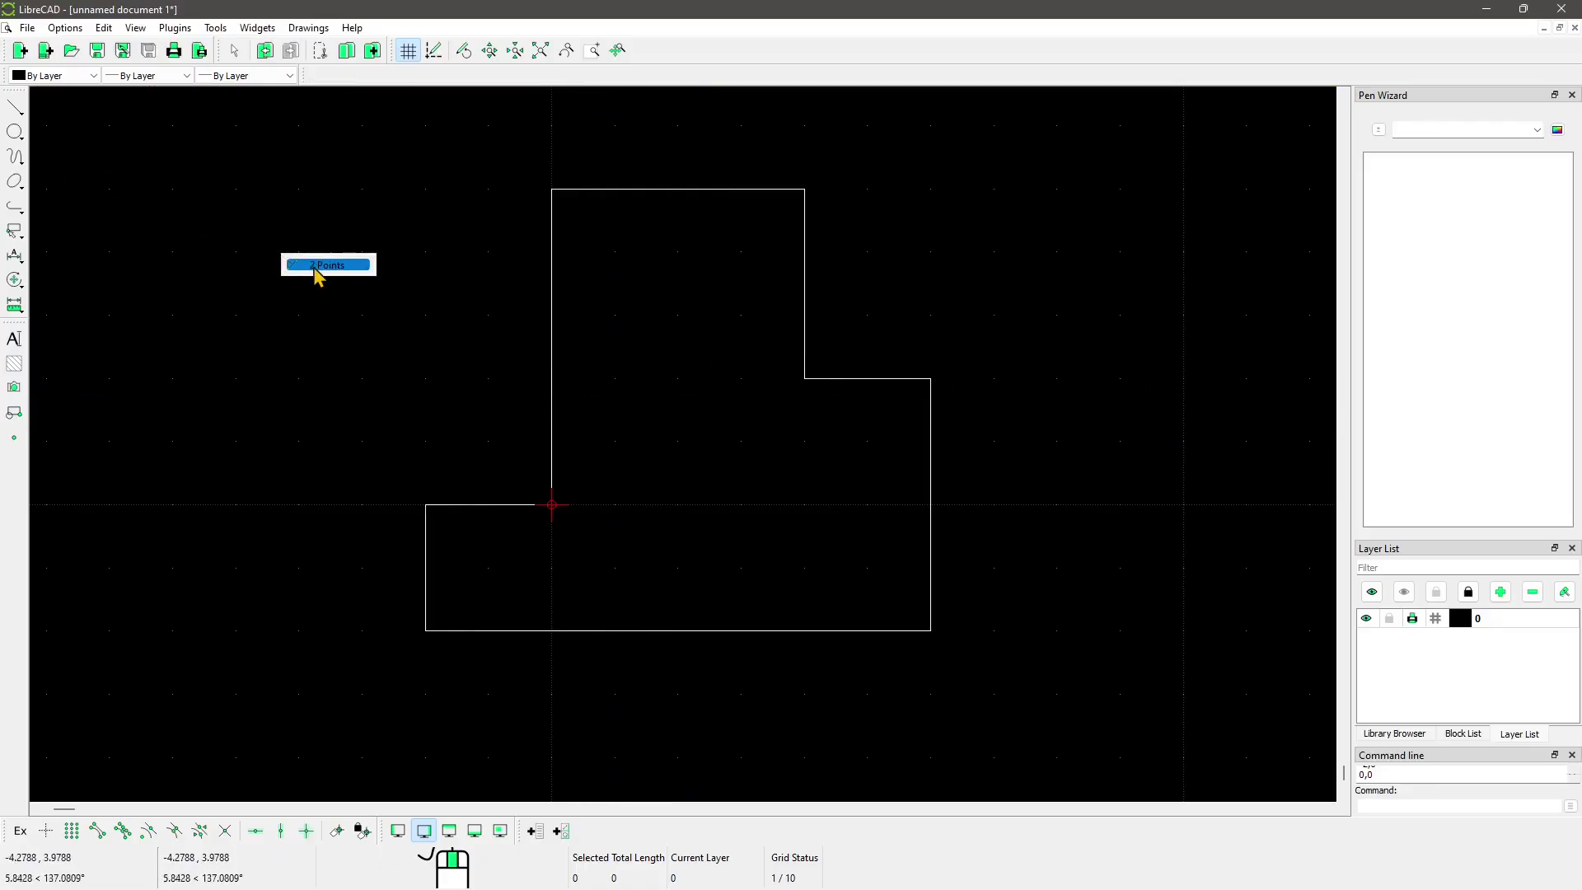
click(332, 266)
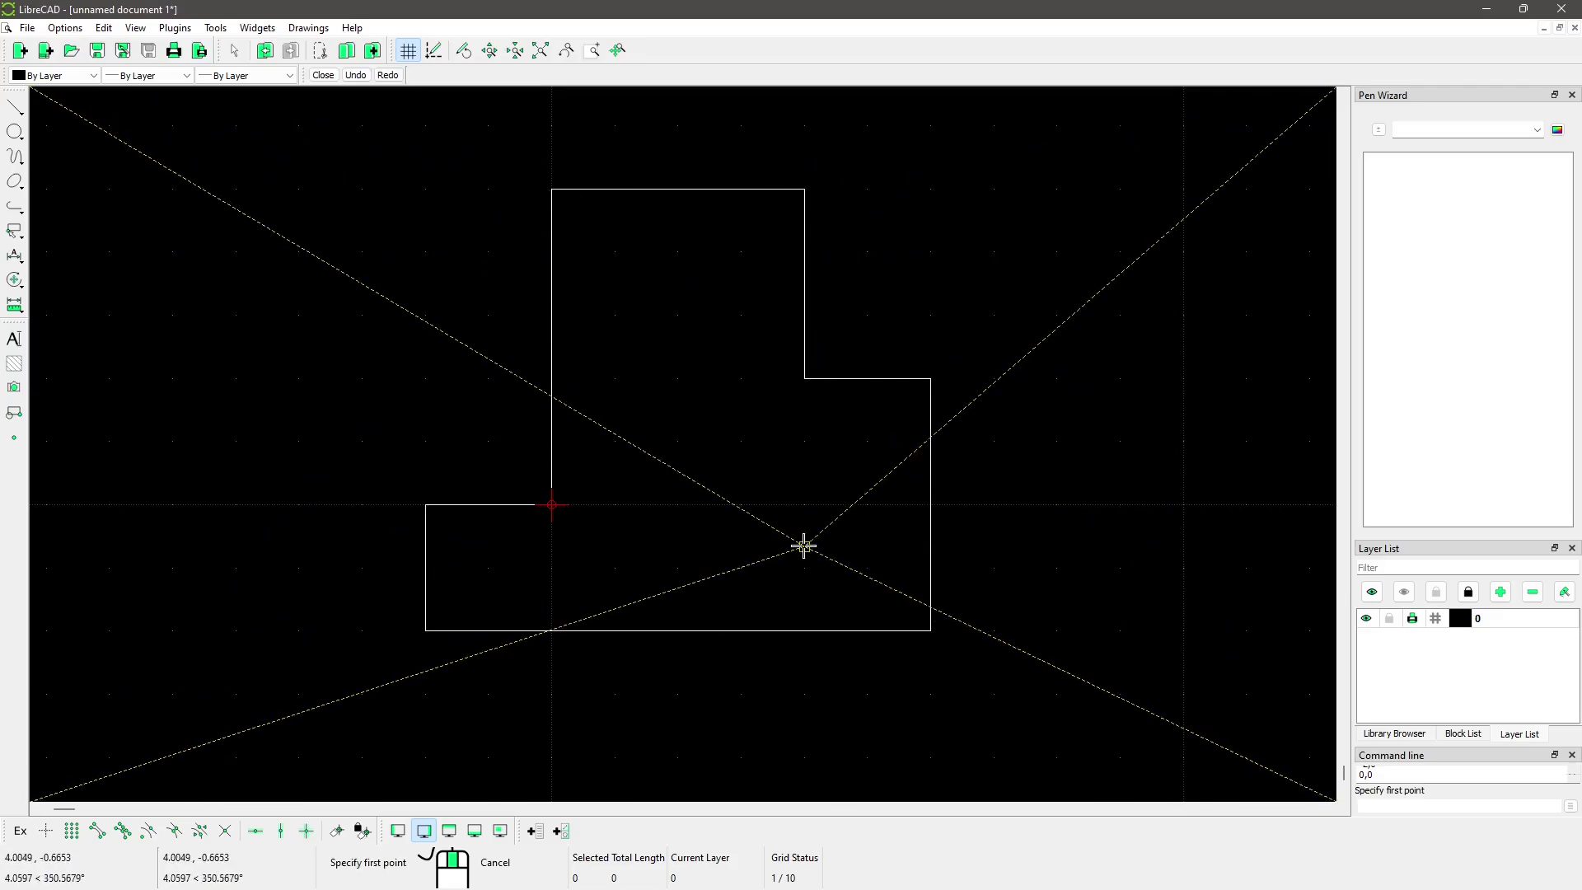
click(65, 27)
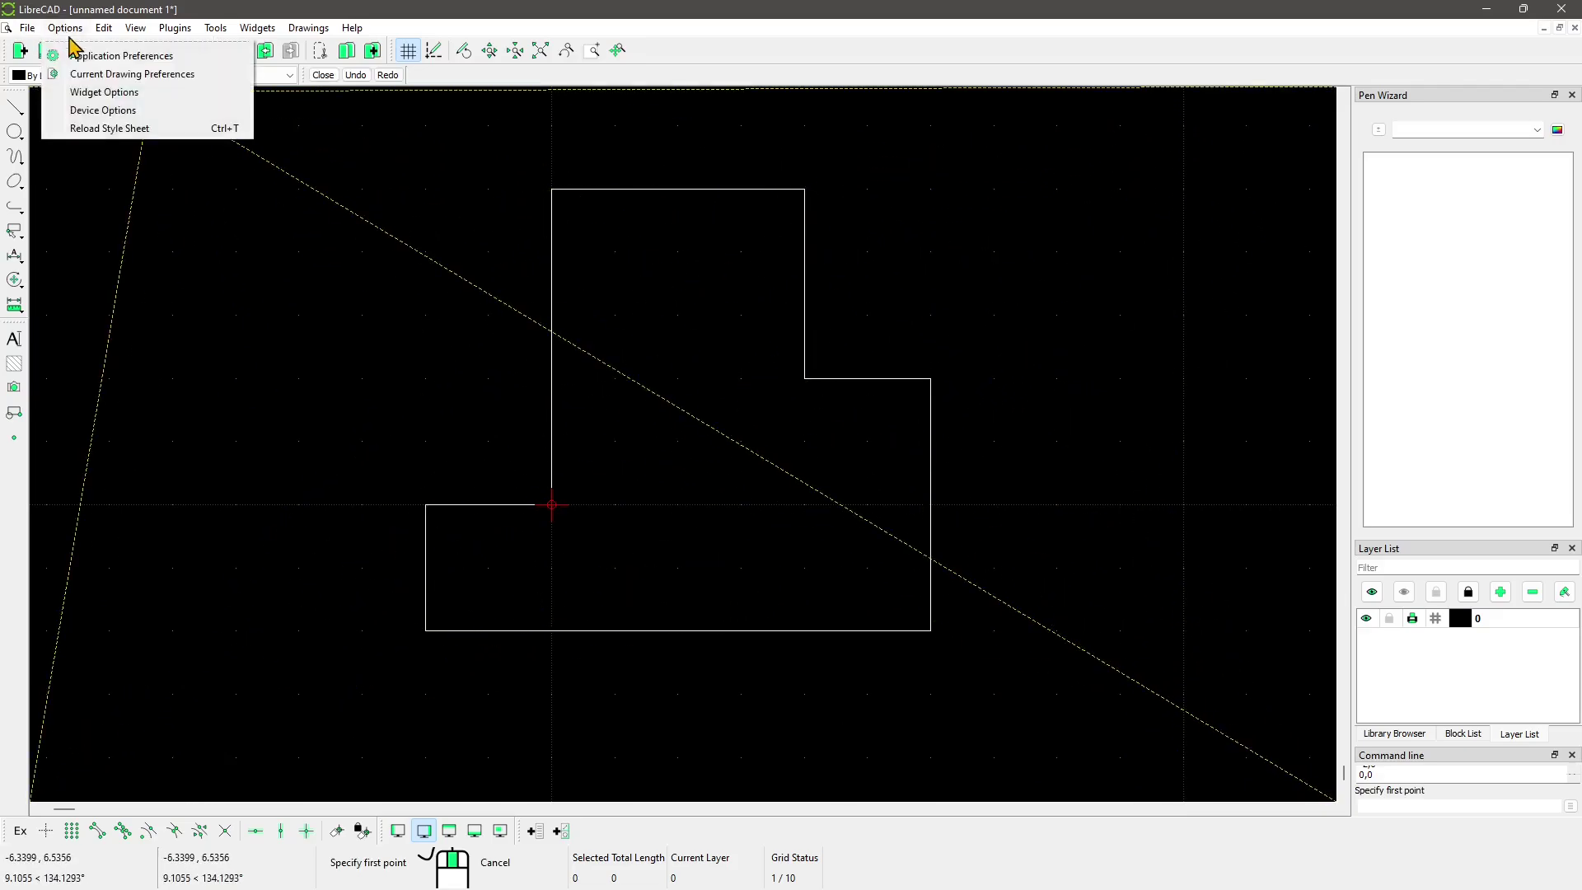
click(115, 57)
click(659, 290)
click(684, 319)
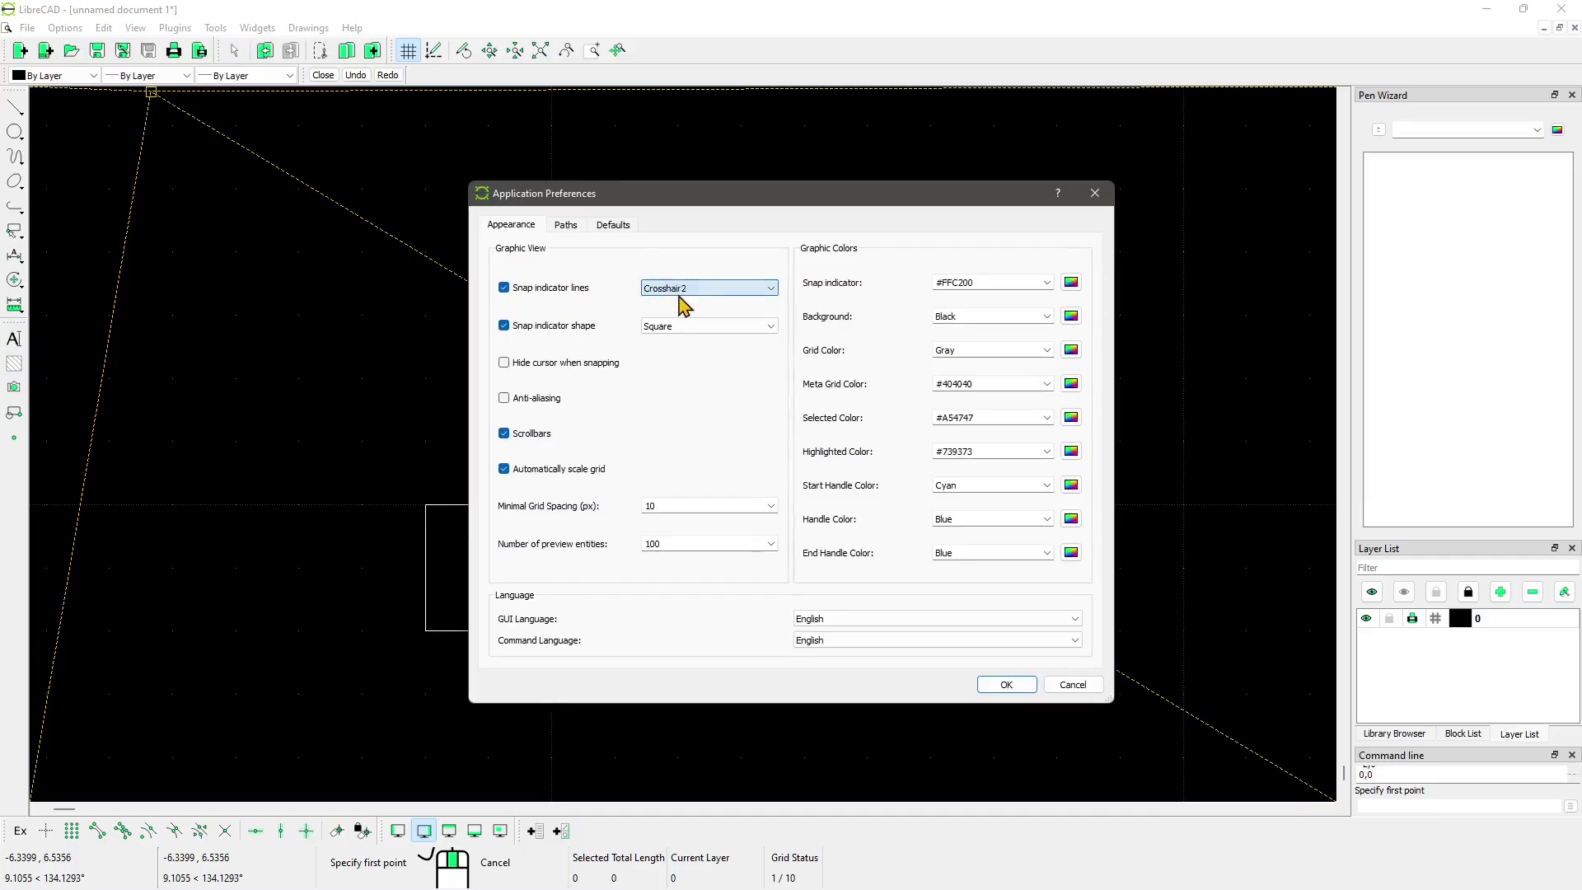
click(663, 327)
click(676, 350)
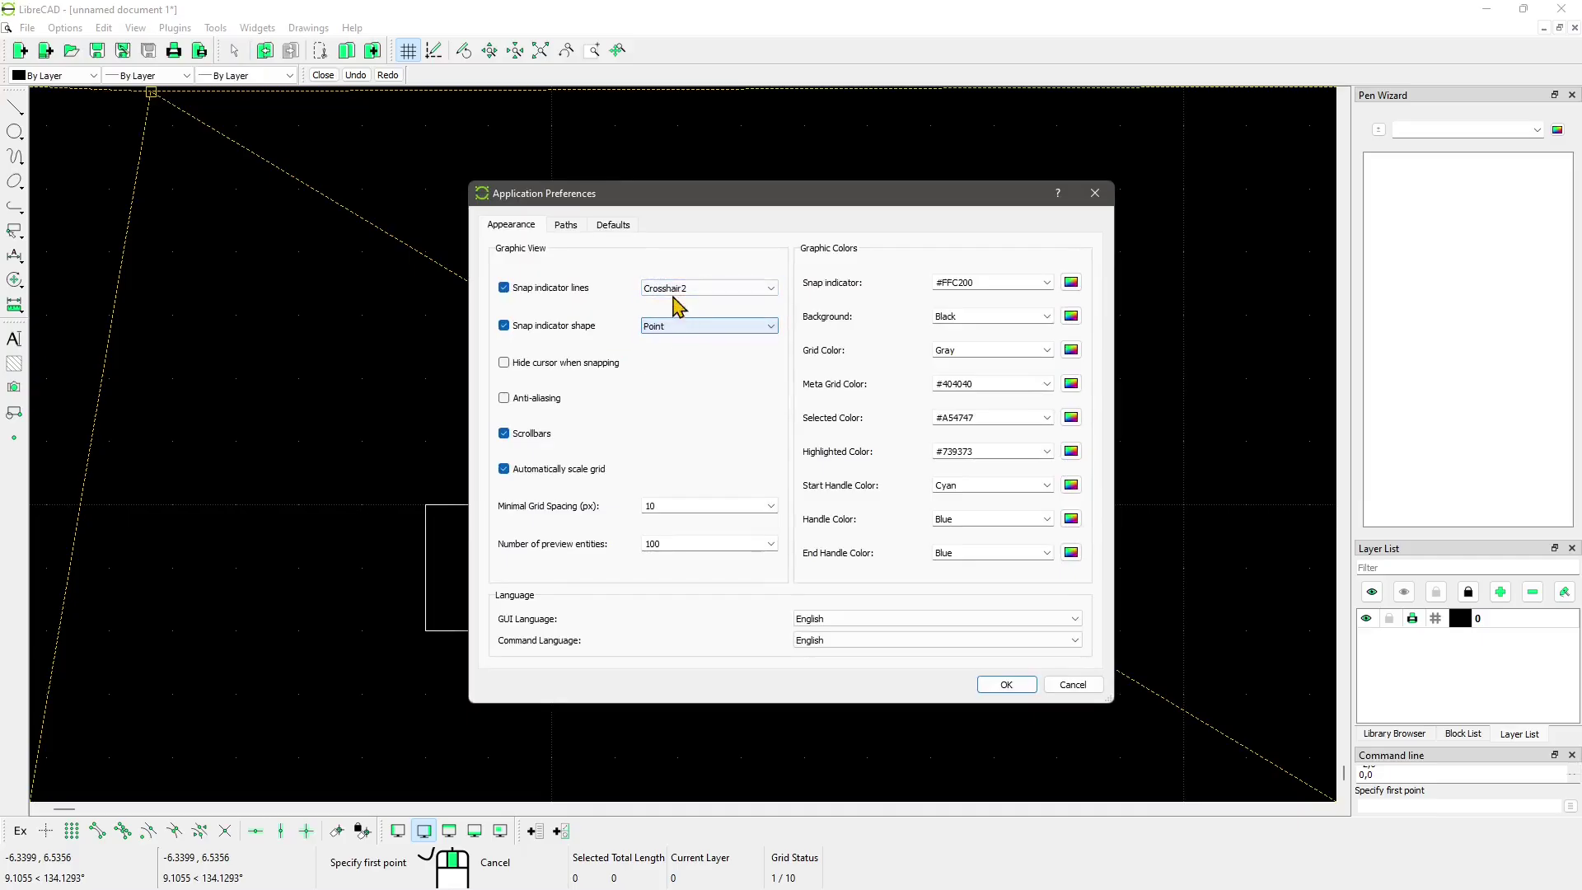
click(1006, 684)
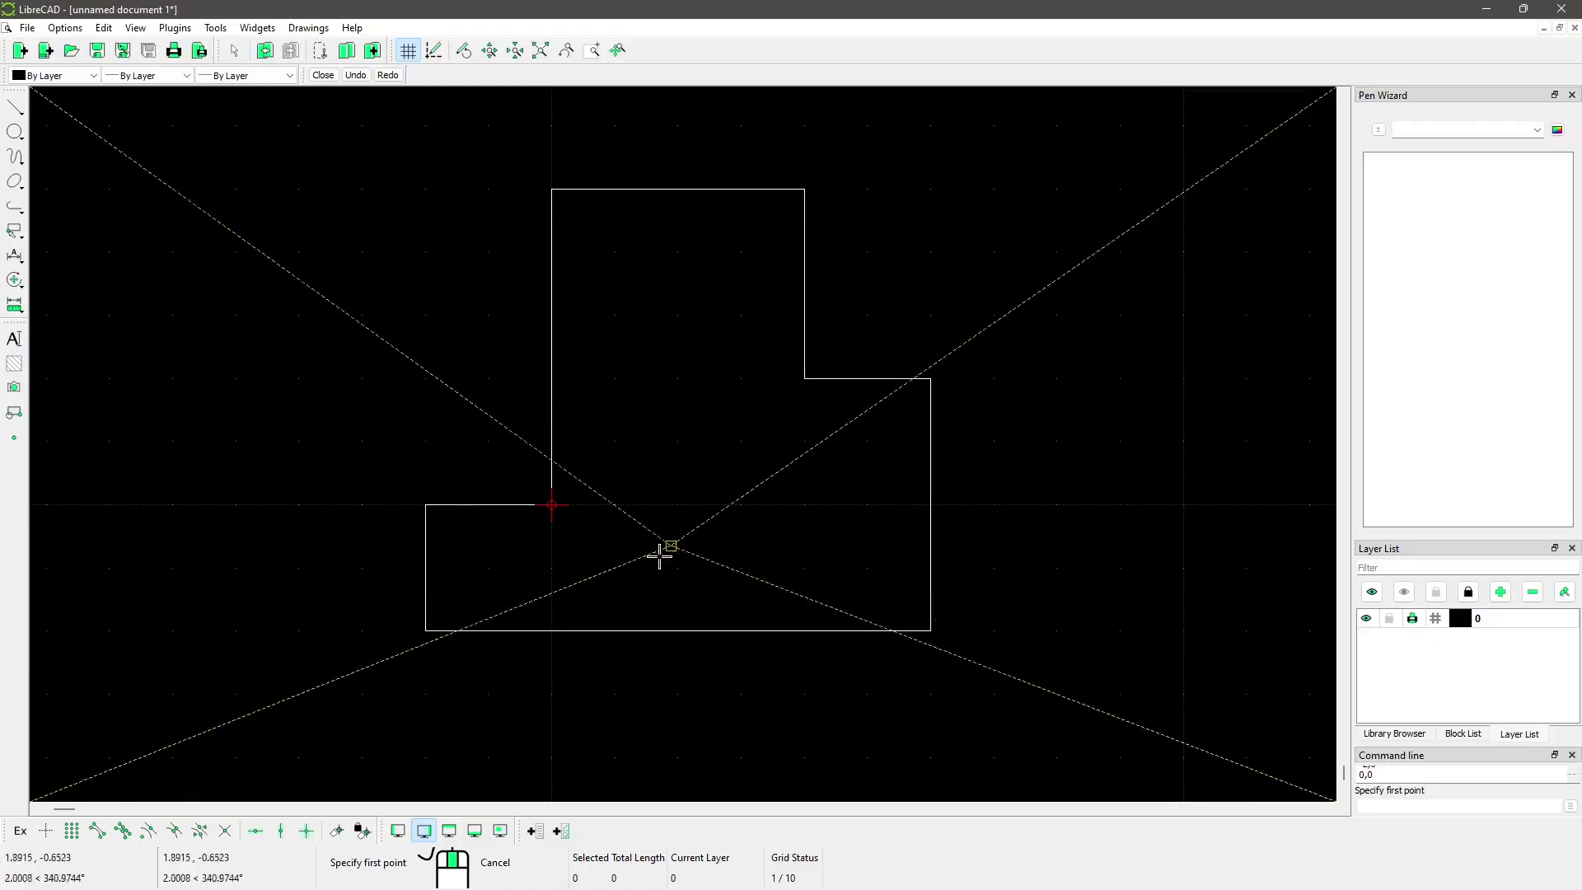
Cancel the line drawing and restart the two-point line from the canvas context menu
right_click(494, 438)
right_click(139, 173)
click(177, 177)
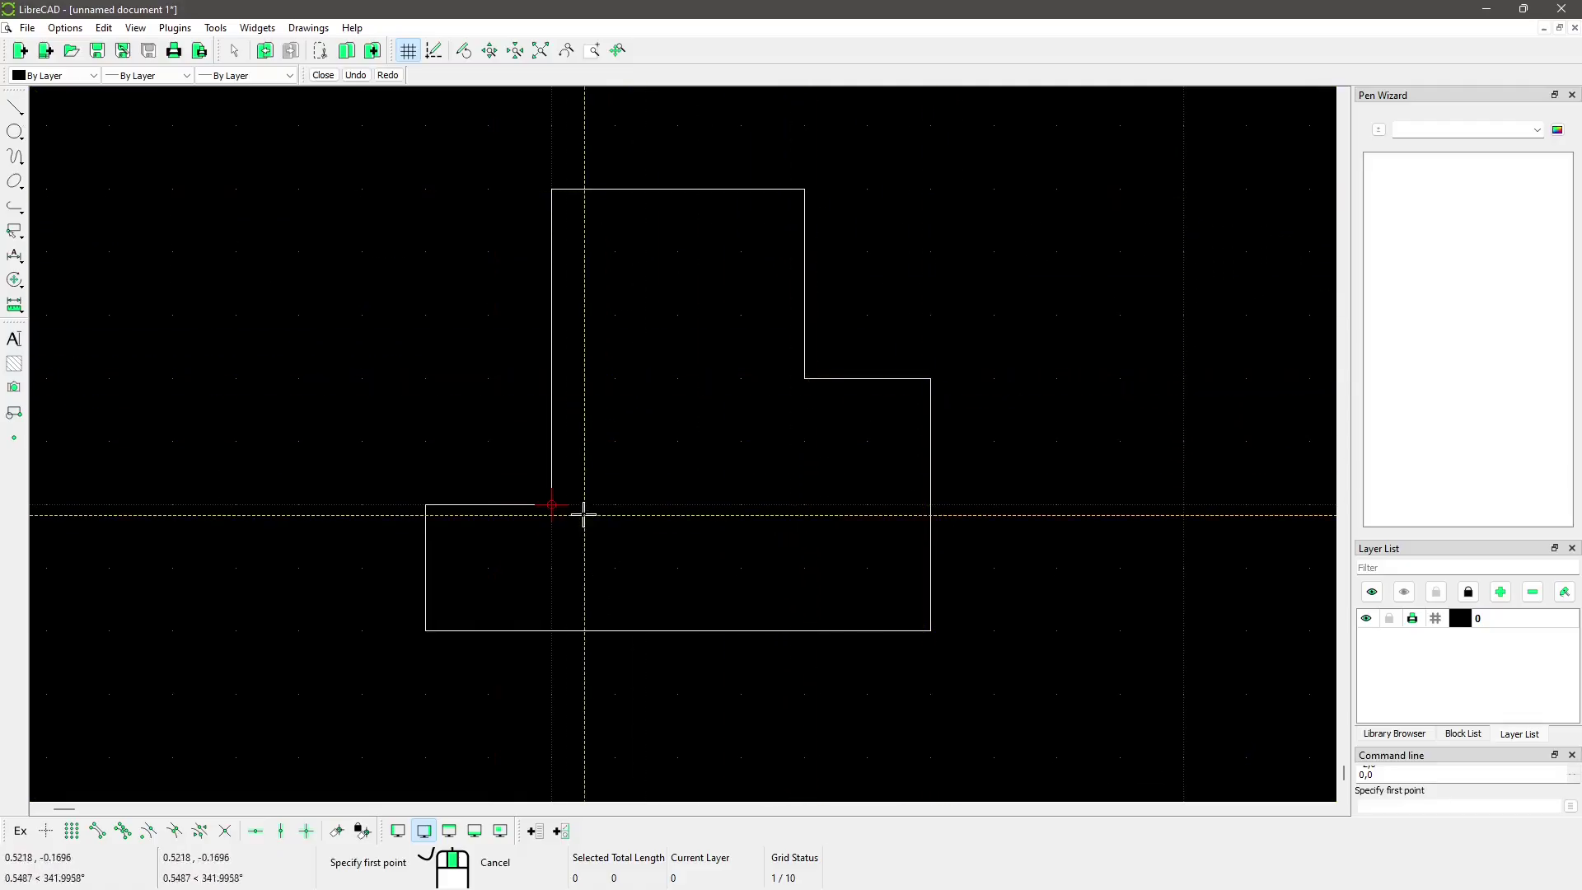
click(67, 28)
Set snap indicator lines back to Crosshair with a Circle shape, then end the line tool
click(83, 56)
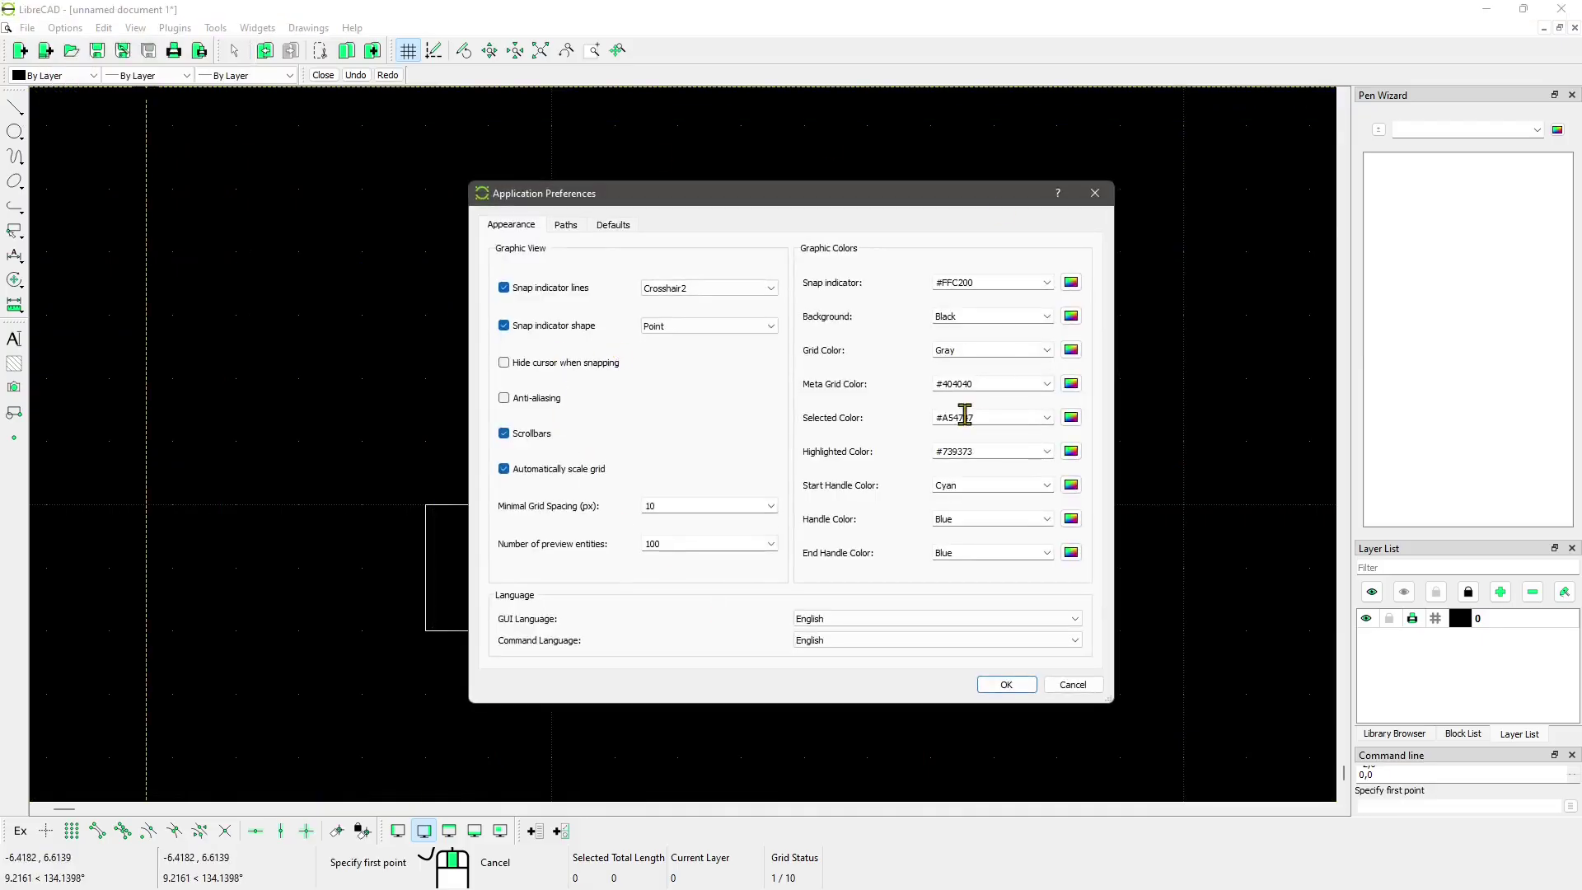
click(701, 292)
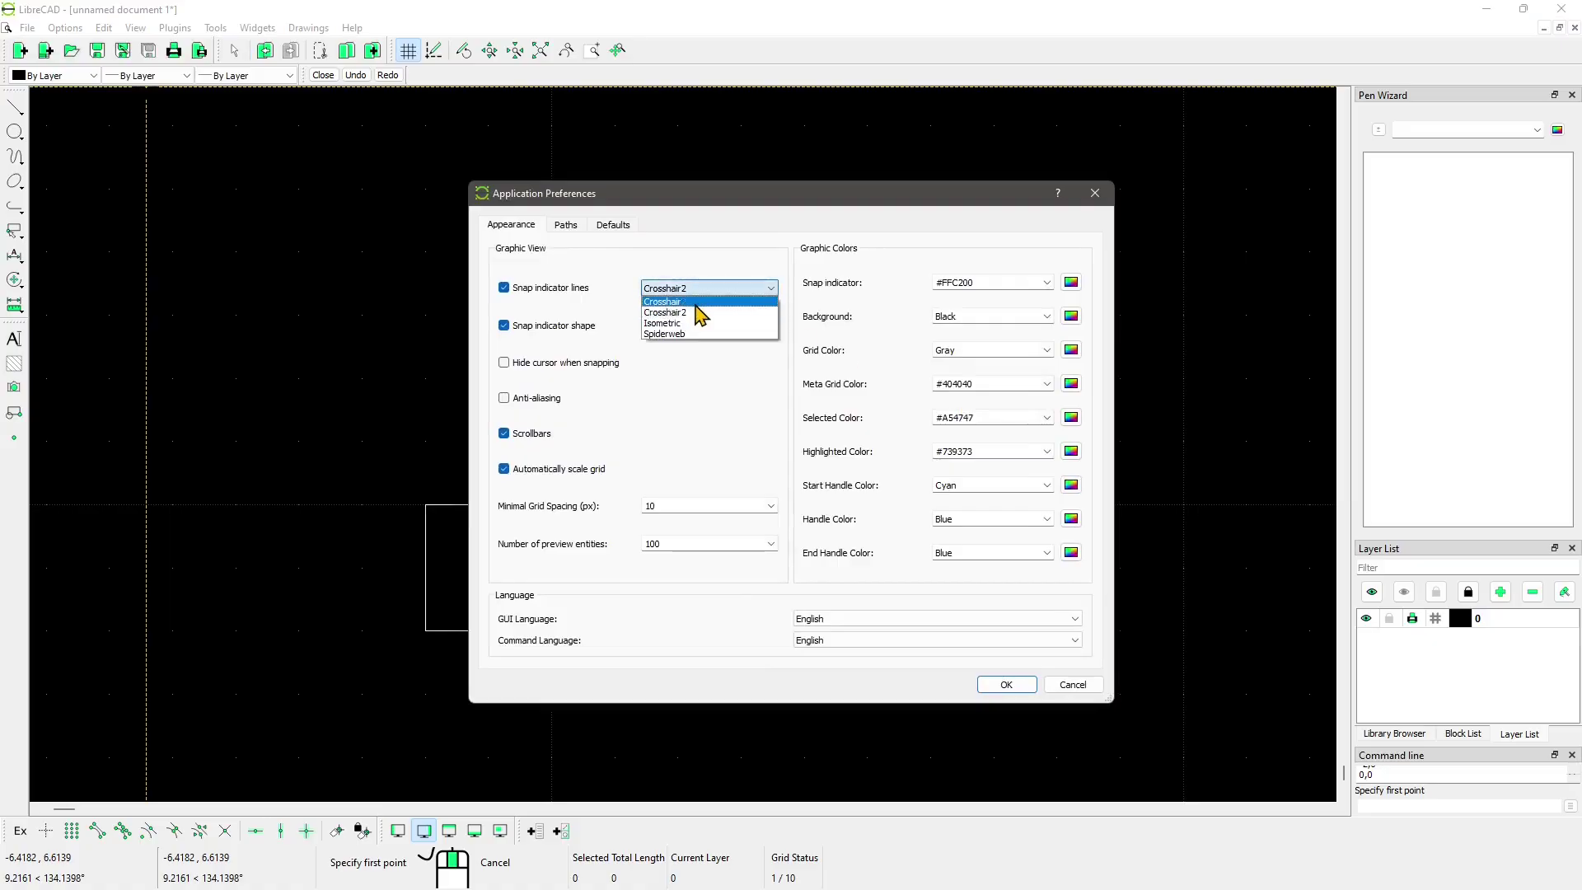
click(706, 310)
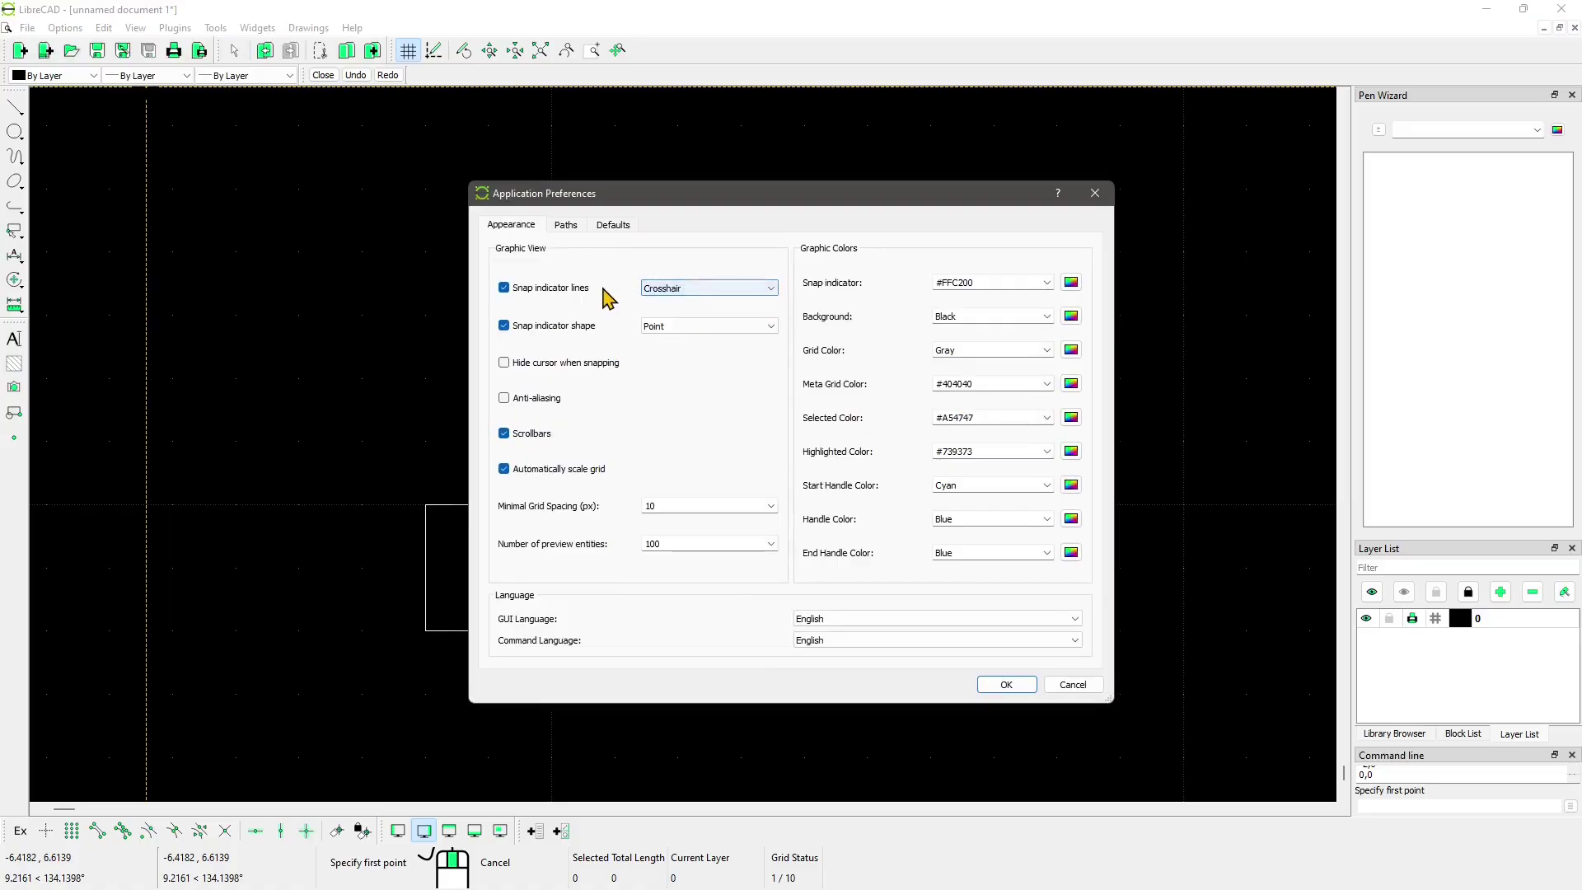
click(658, 328)
click(659, 339)
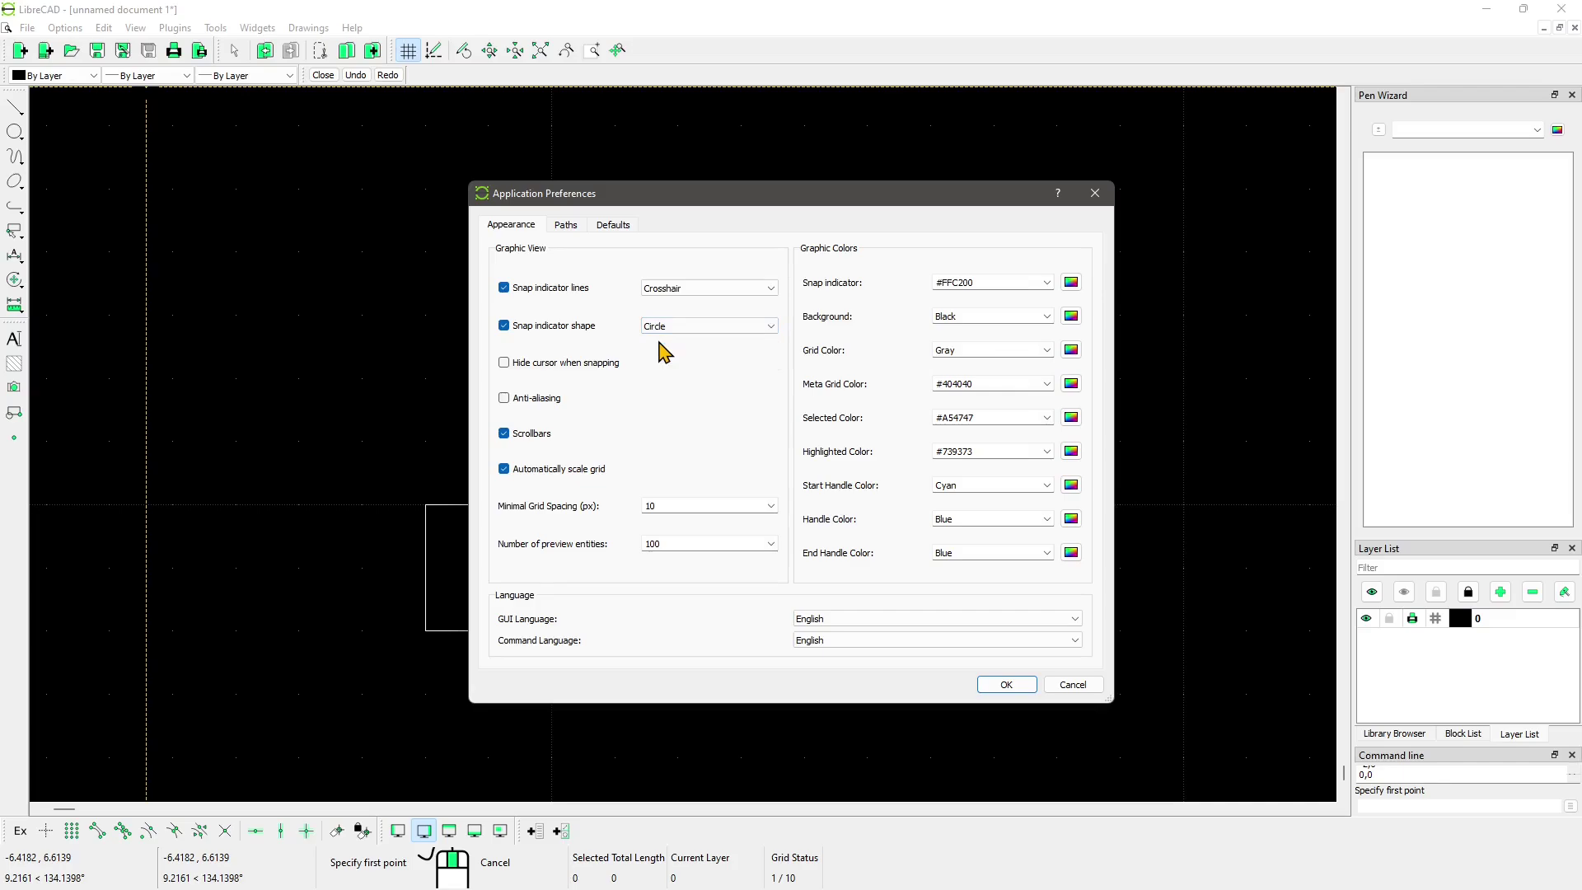
drag(745, 200, 722, 201)
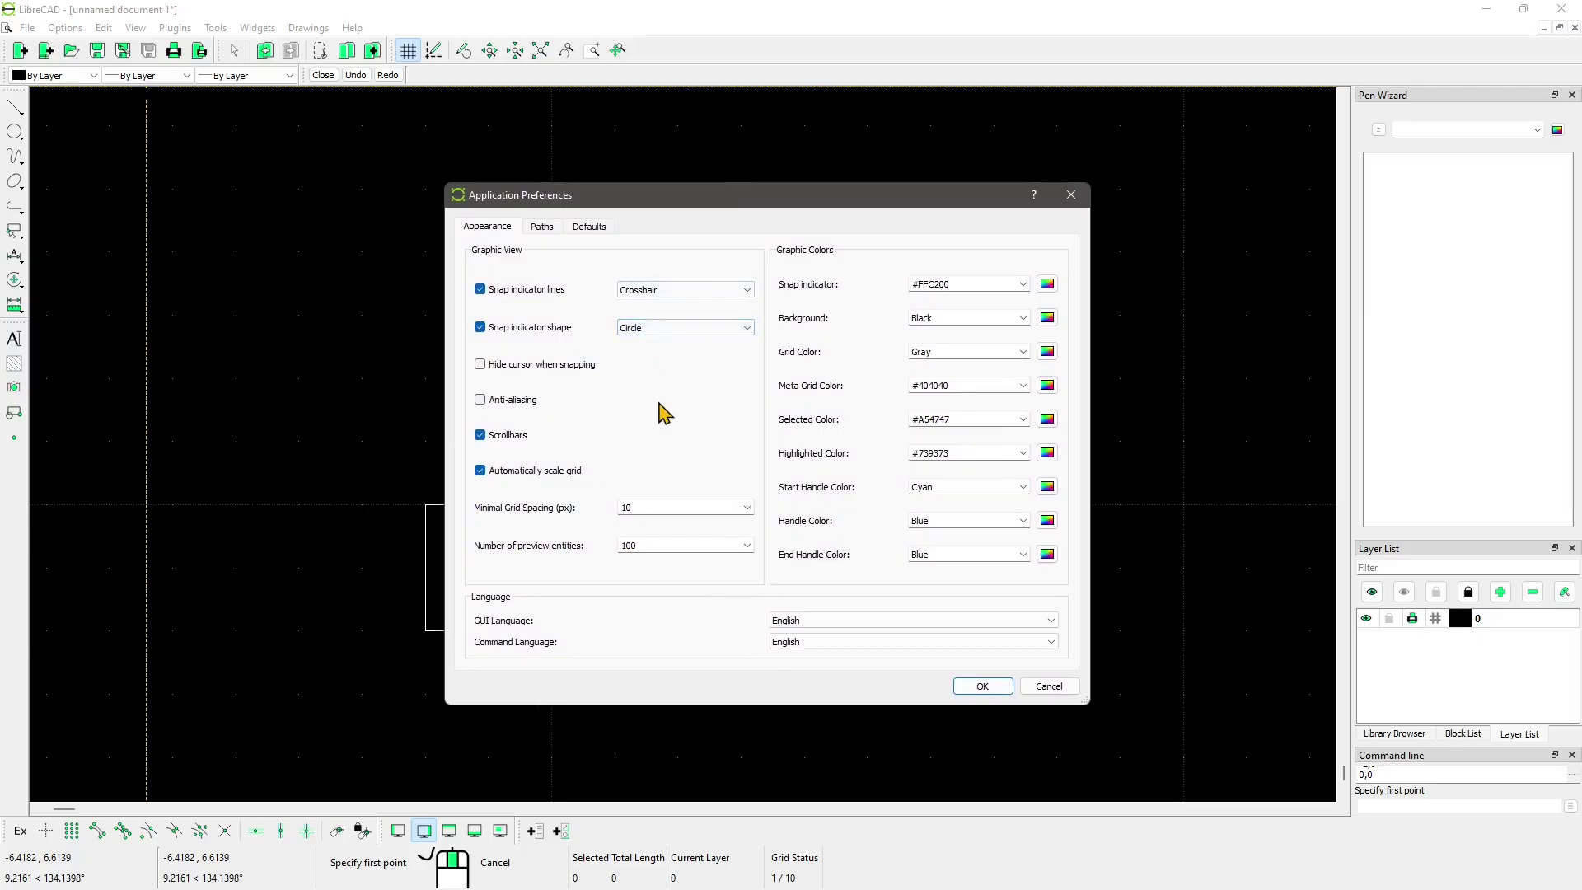
click(982, 686)
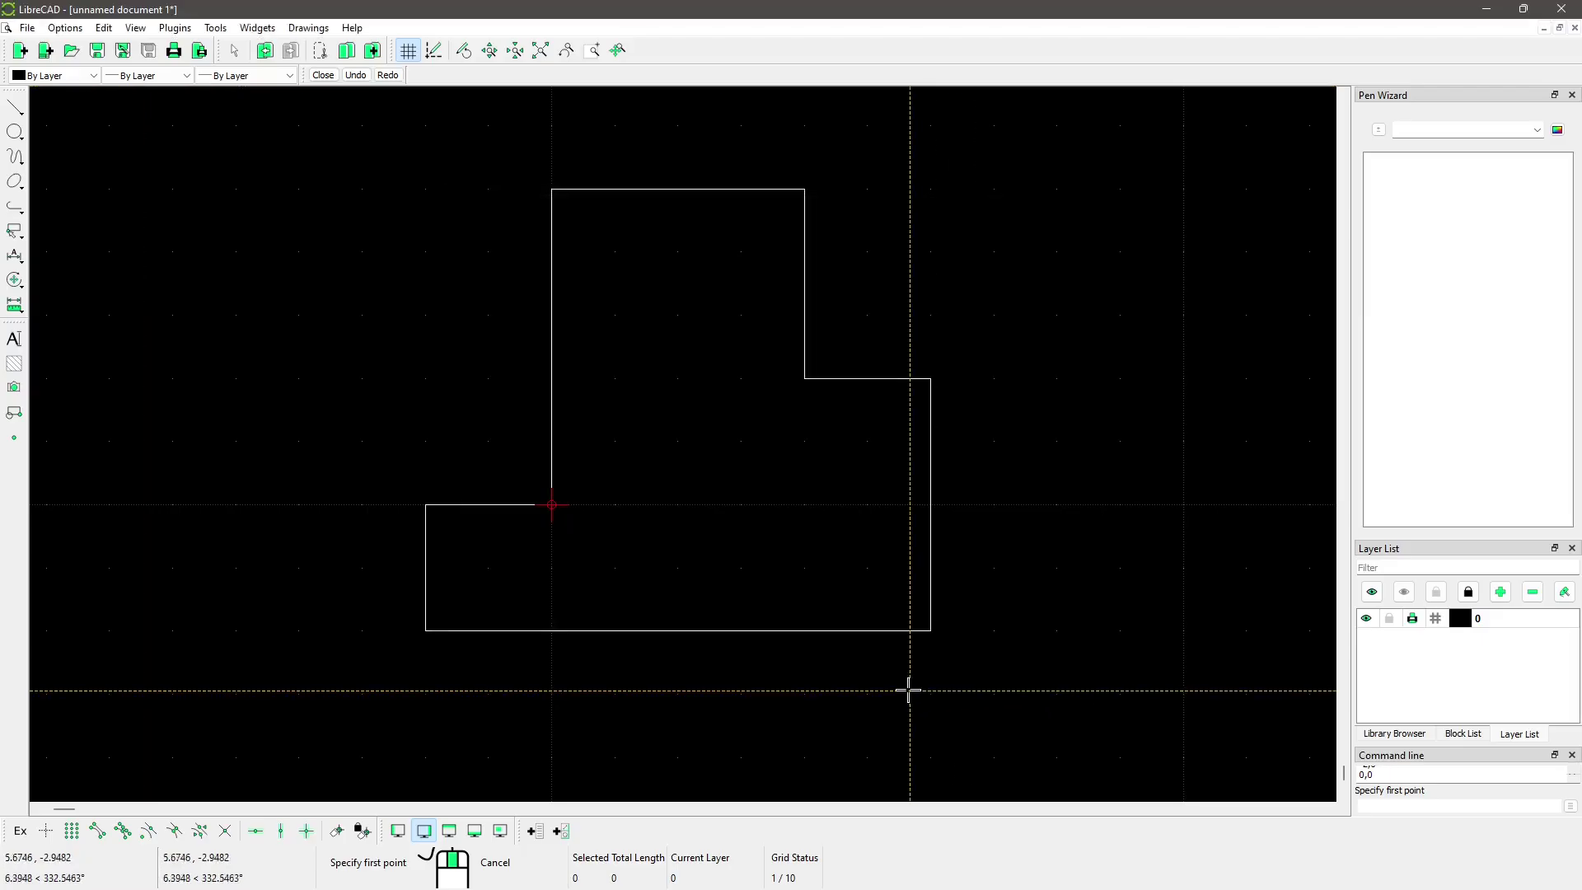
right_click(782, 540)
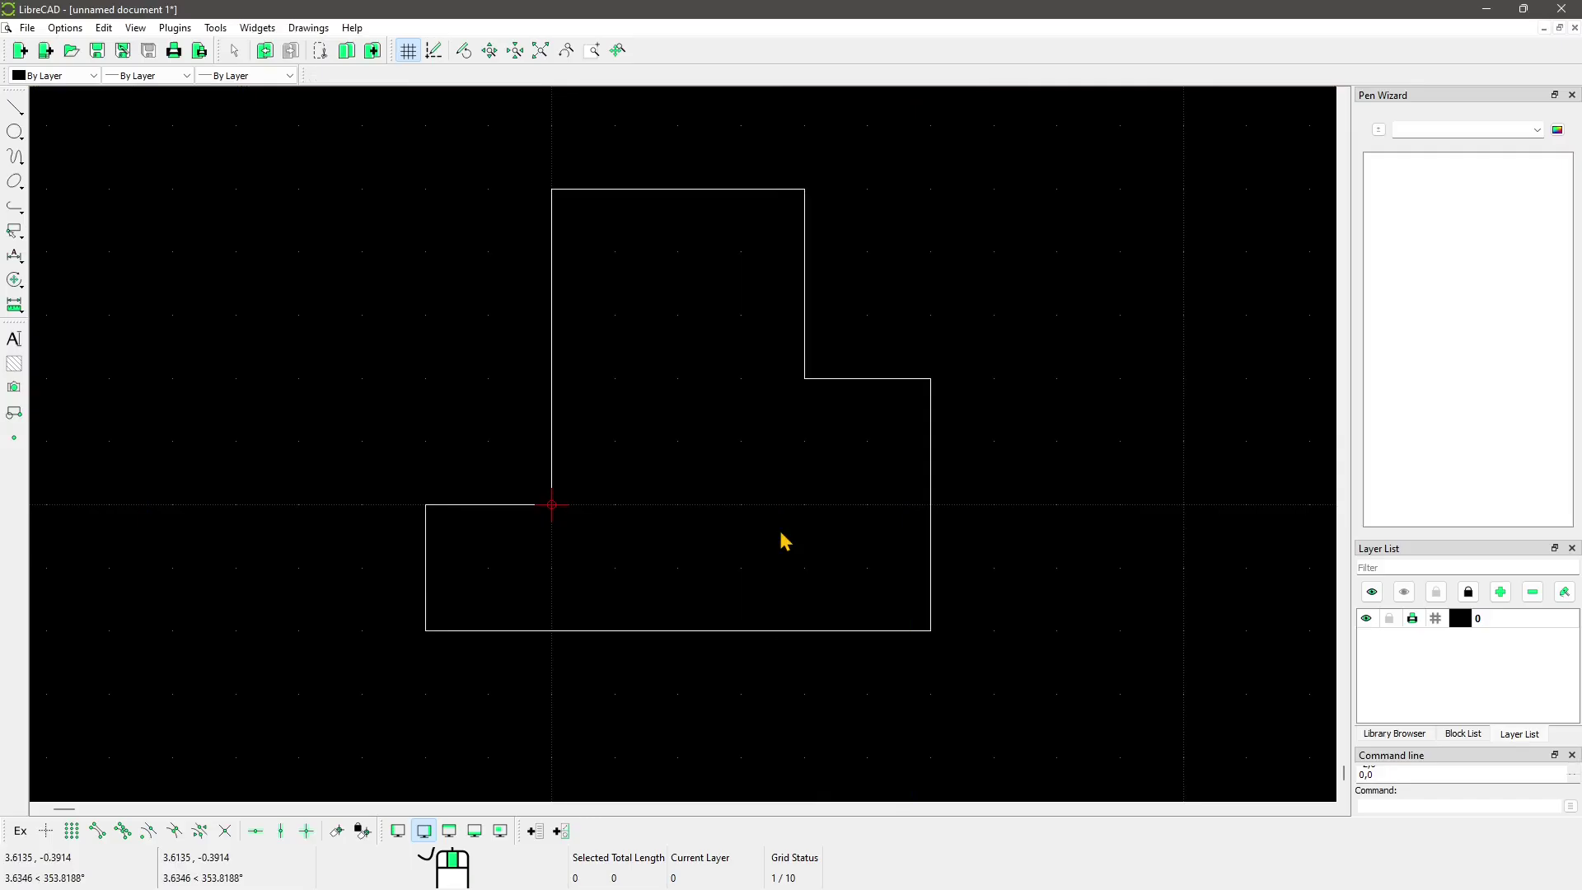